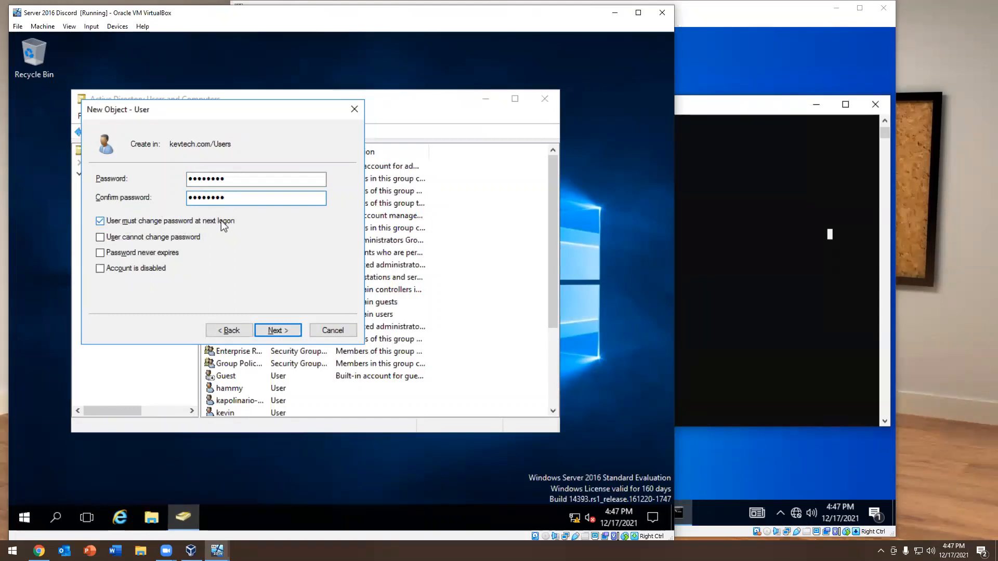
# Turn off the new user's requirement to change the password at next logon and finish creating the account
pyautogui.click(108, 220)
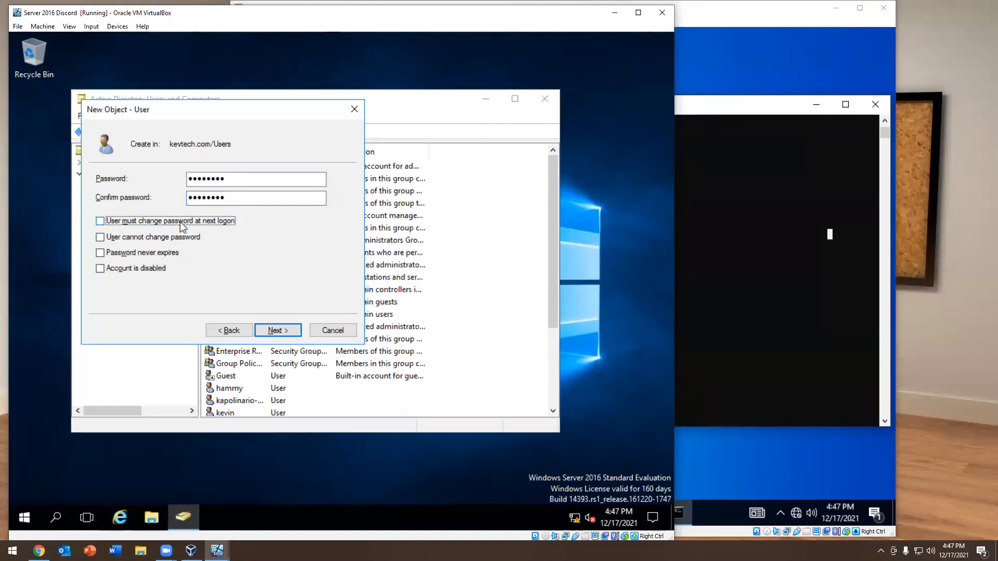
pyautogui.click(283, 333)
pyautogui.click(282, 334)
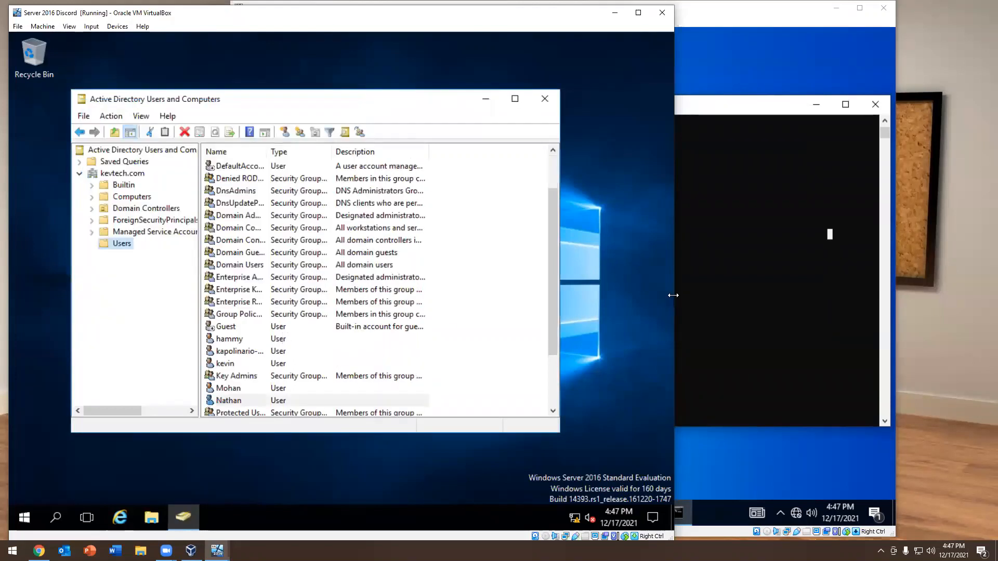
# Switch to the Windows 10 lab virtual machine, close its command window and sign out of Windows
pyautogui.click(763, 237)
pyautogui.click(875, 104)
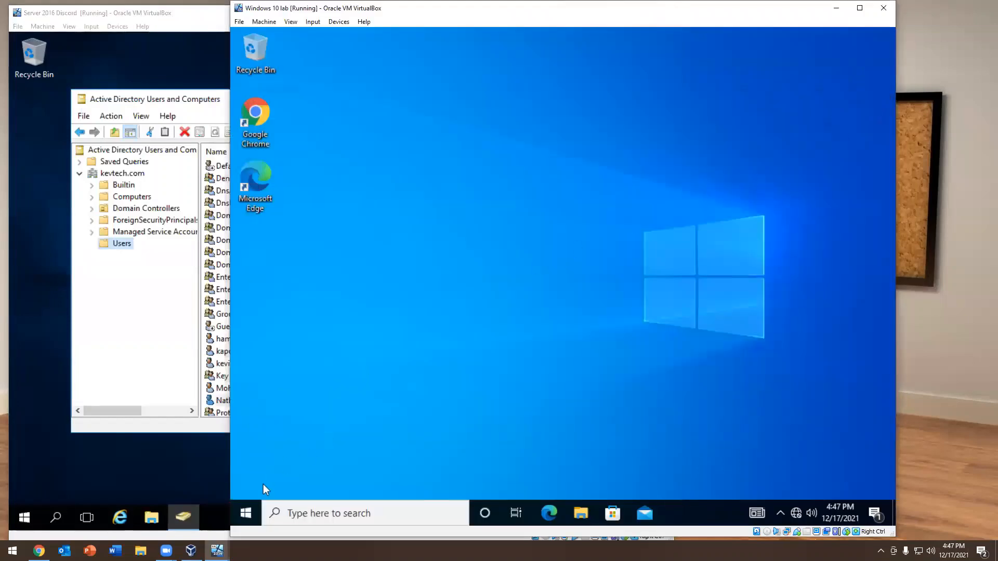
pyautogui.rightClick(251, 504)
pyautogui.moveTo(306, 468)
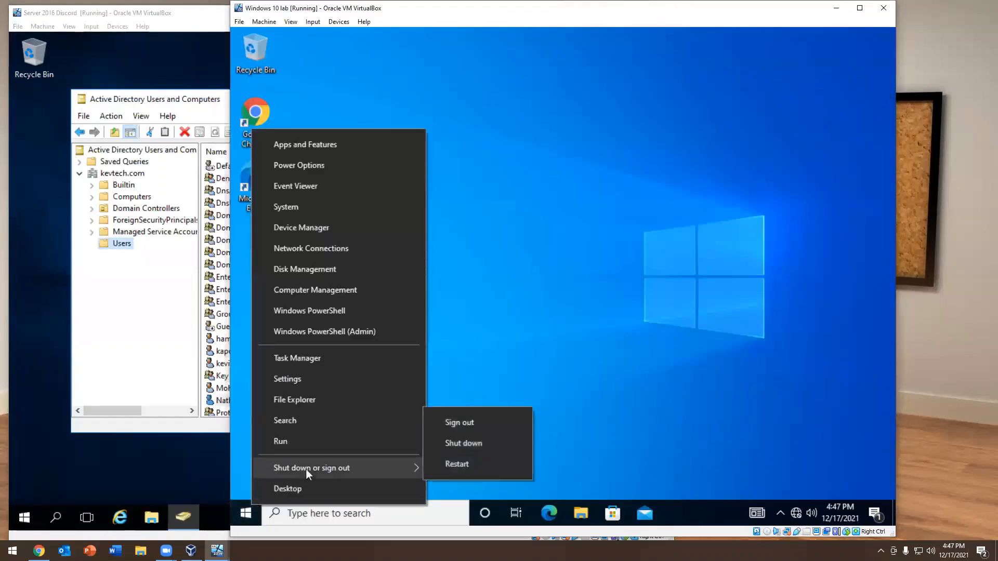
pyautogui.click(460, 421)
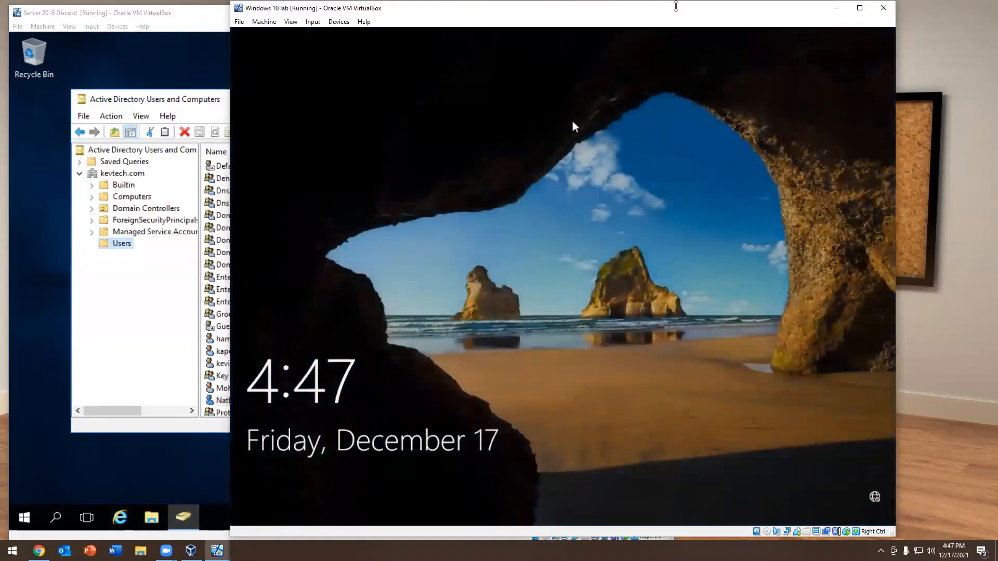
# Sign in to the KEVTECH domain as another user, entering the new account's user name and password
pyautogui.click(569, 177)
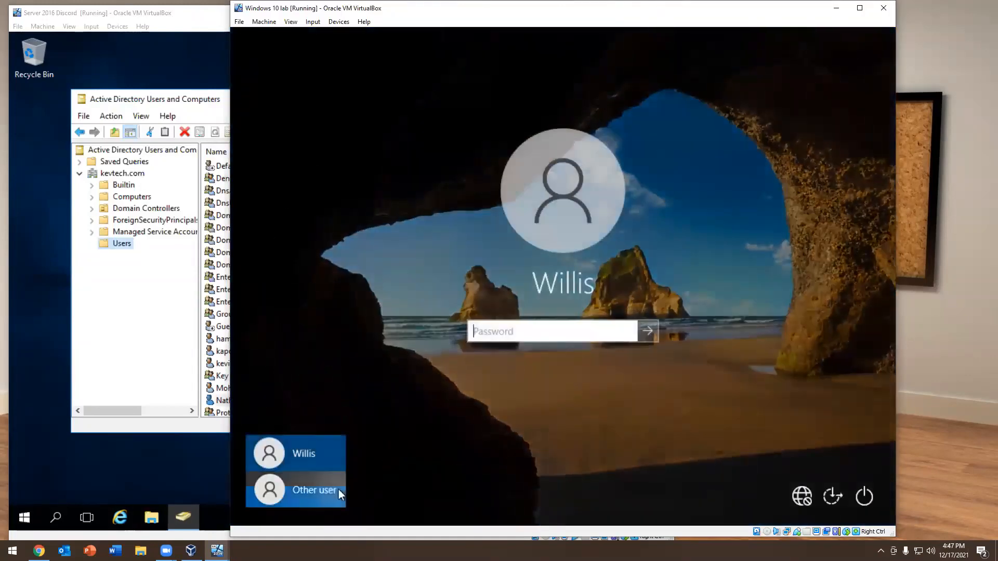
pyautogui.click(338, 489)
pyautogui.click(500, 325)
pyautogui.write('nathan')
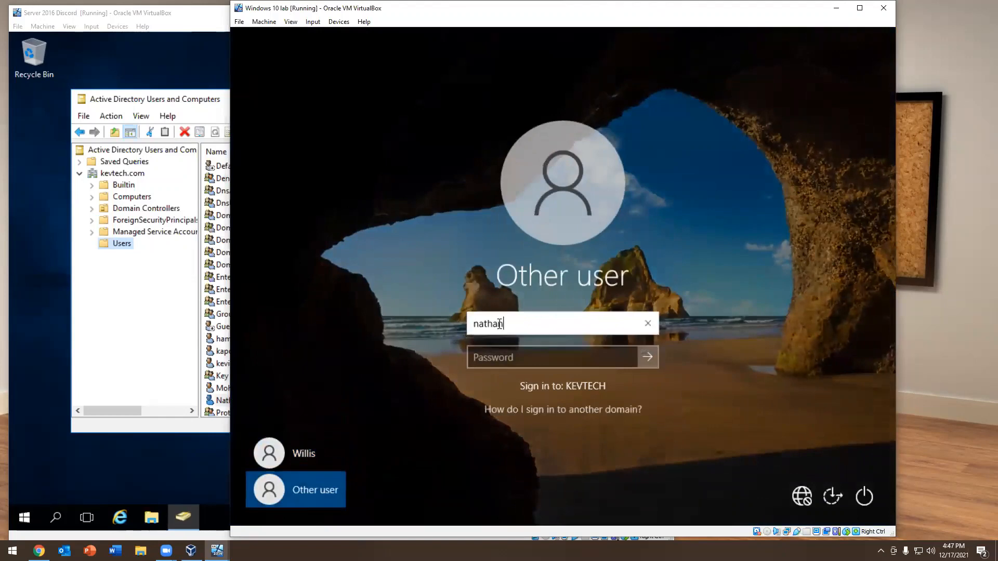
pyautogui.press('Tab')
pyautogui.write('Password1')
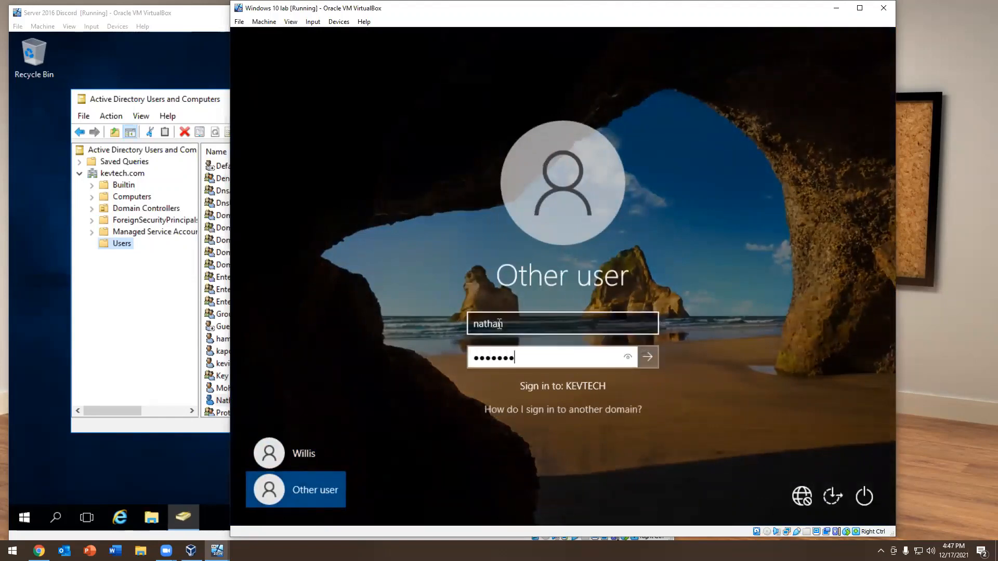
pyautogui.press('Return')
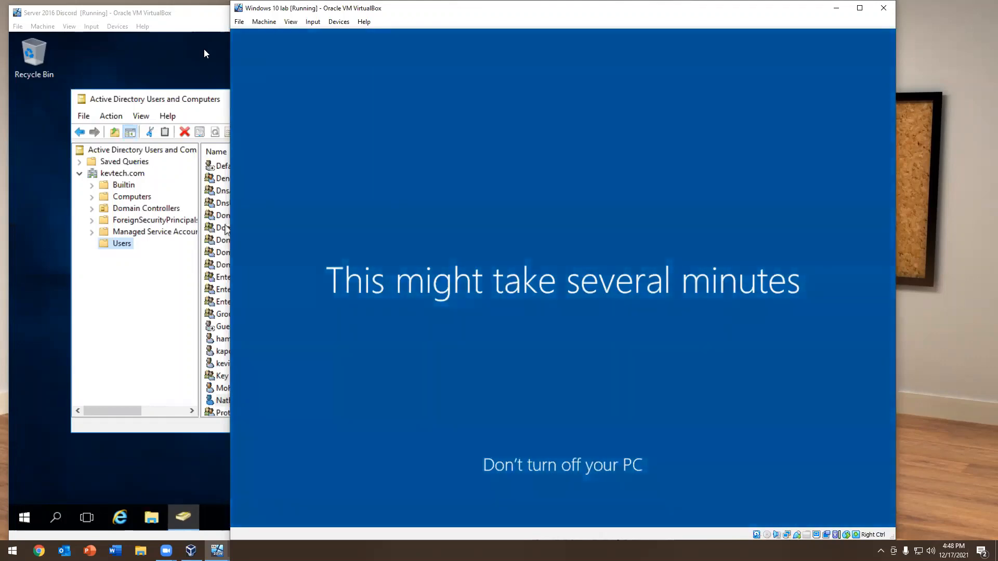
# Rearrange the windows so the Windows 10 lab virtual machine sits farther from the Server 2016 one, with both in view
pyautogui.click(65, 55)
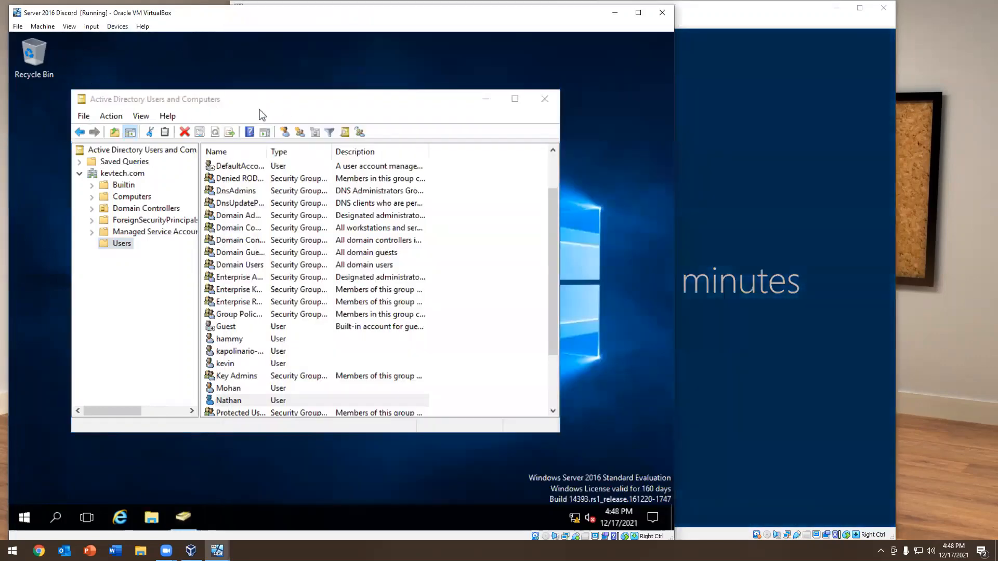
pyautogui.moveTo(291, 94)
pyautogui.mouseDown()
pyautogui.moveTo(349, 102)
pyautogui.moveTo(304, 121)
pyautogui.moveTo(395, 118)
pyautogui.moveTo(335, 107)
pyautogui.moveTo(346, 95)
pyautogui.moveTo(309, 89)
pyautogui.mouseUp()
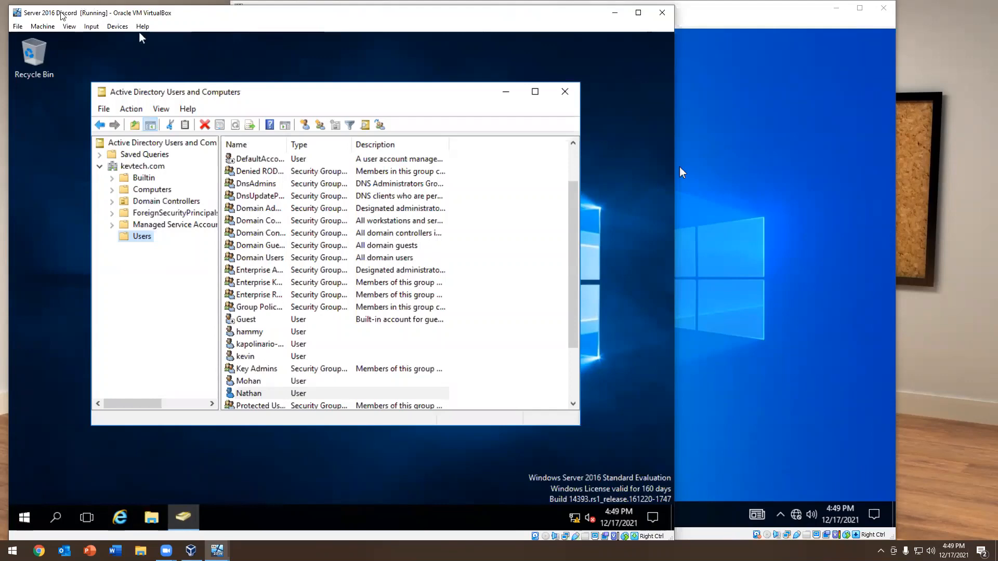
pyautogui.click(801, 175)
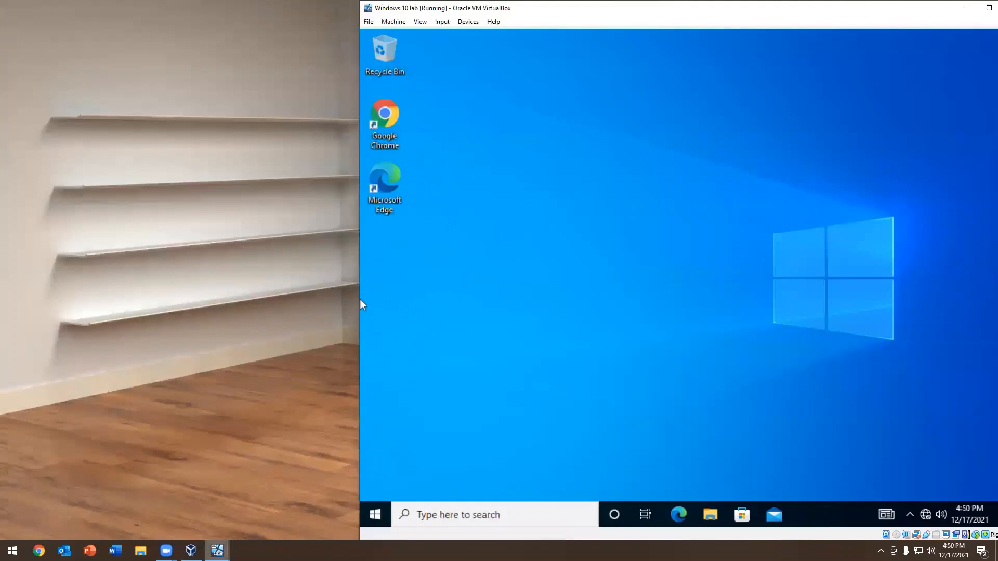
pyautogui.moveTo(218, 552)
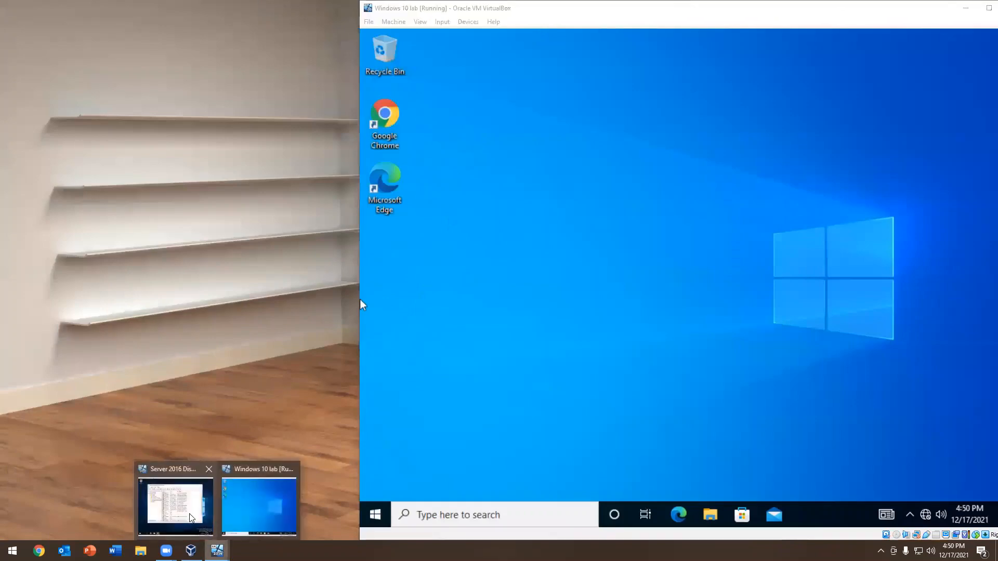
pyautogui.click(205, 511)
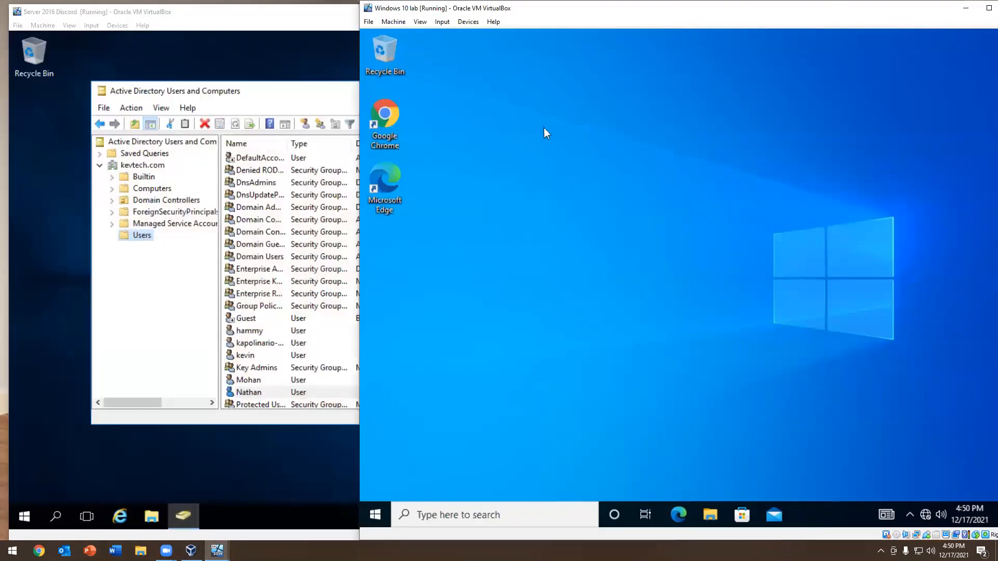
# On the Server 2016 virtual machine, minimize Active Directory Users and Computers and open Command Prompt
pyautogui.click(285, 64)
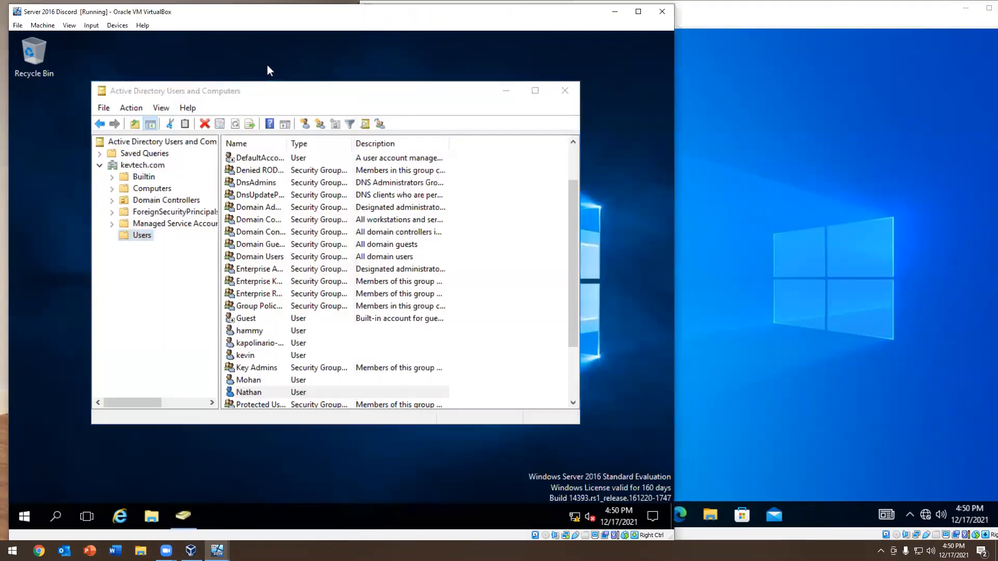
pyautogui.click(508, 91)
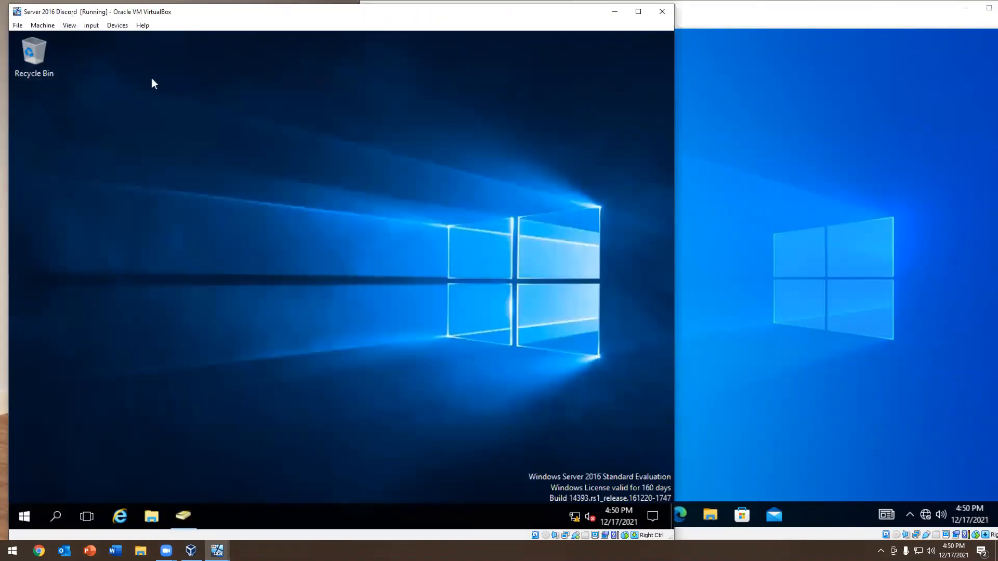
pyautogui.click(26, 517)
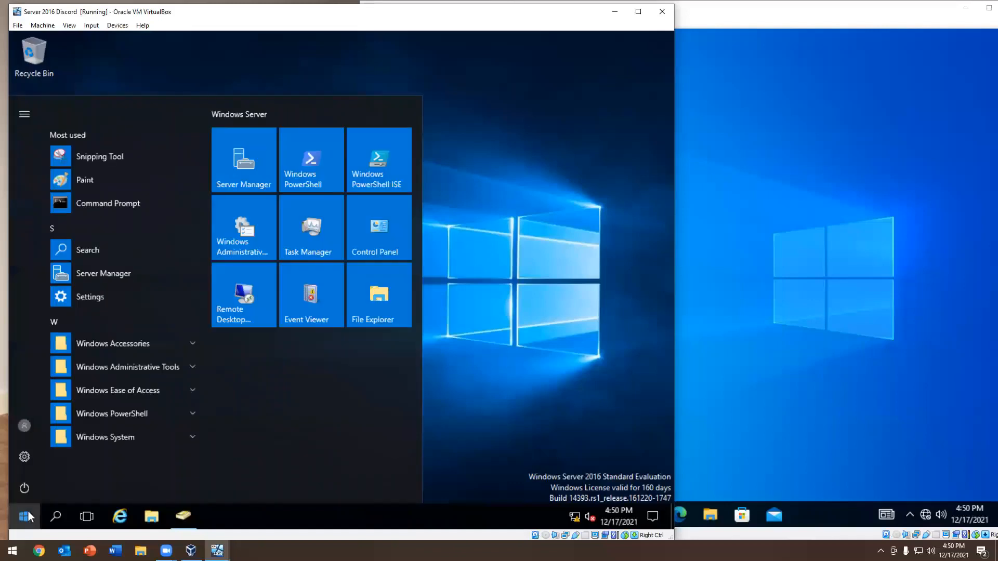
pyautogui.write('cmd')
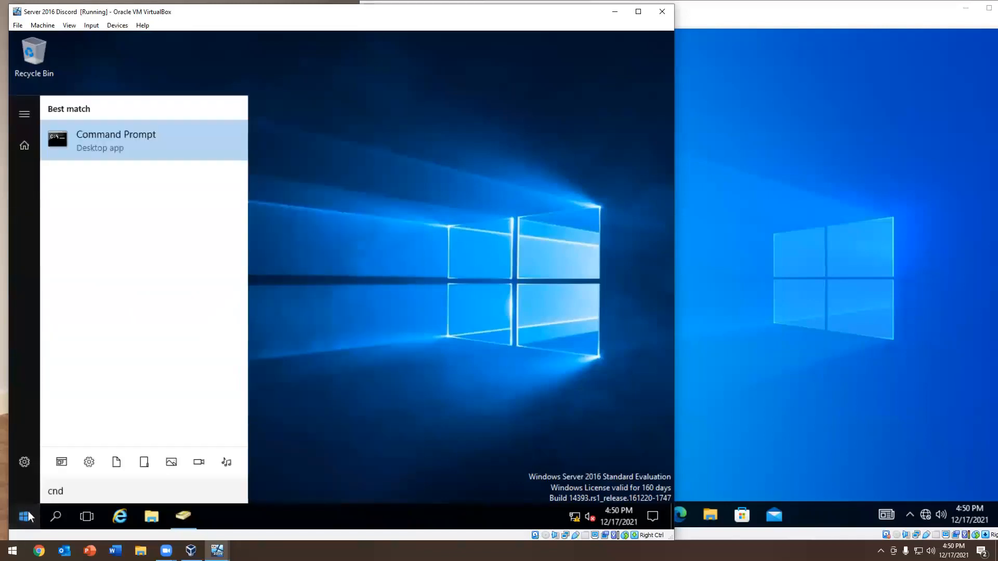
pyautogui.press('Return')
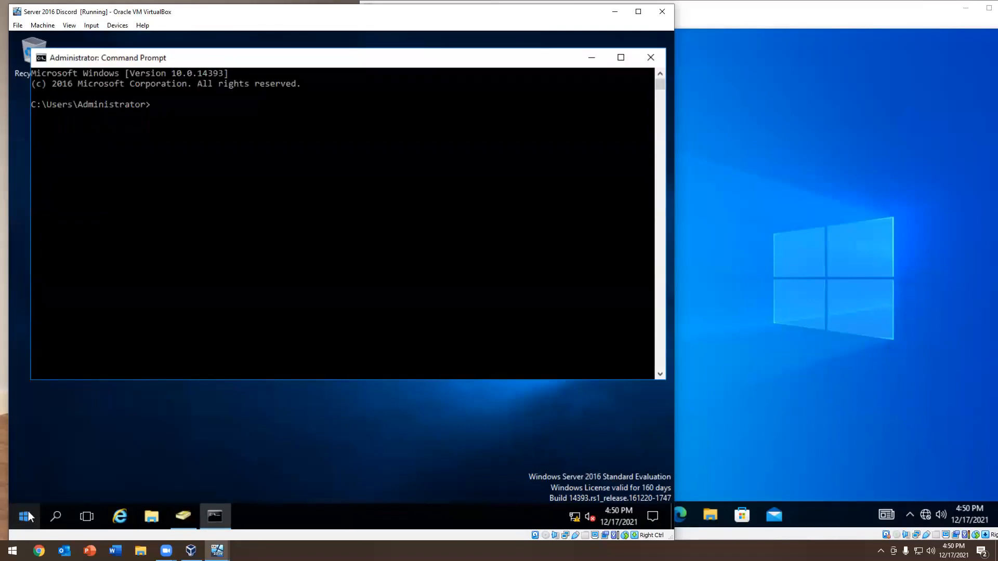
# Run the net user command for the newly created account with the /domain option
pyautogui.write('net user nathan /domain')
pyautogui.press('Return')
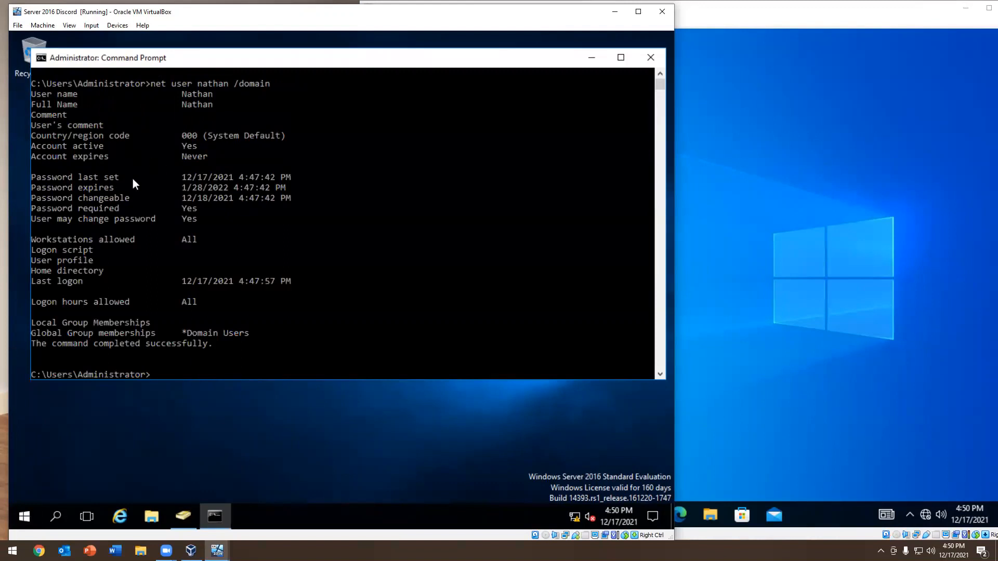
# Examine when the account's password was last set, expires and is changeable, and whether the user may change it
pyautogui.moveTo(74, 177); pyautogui.dragTo(295, 189)
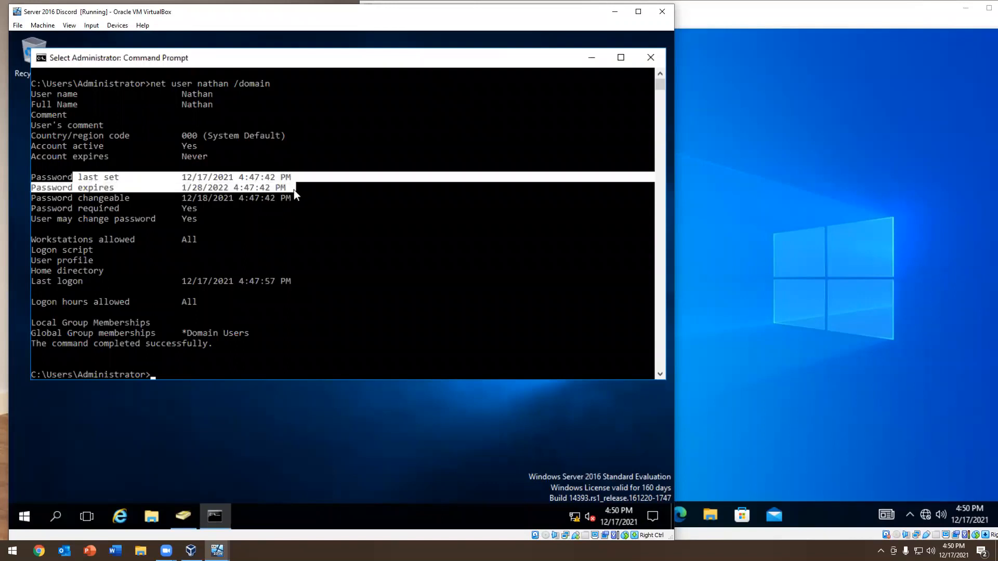
pyautogui.click(294, 190)
pyautogui.moveTo(73, 188); pyautogui.dragTo(234, 191)
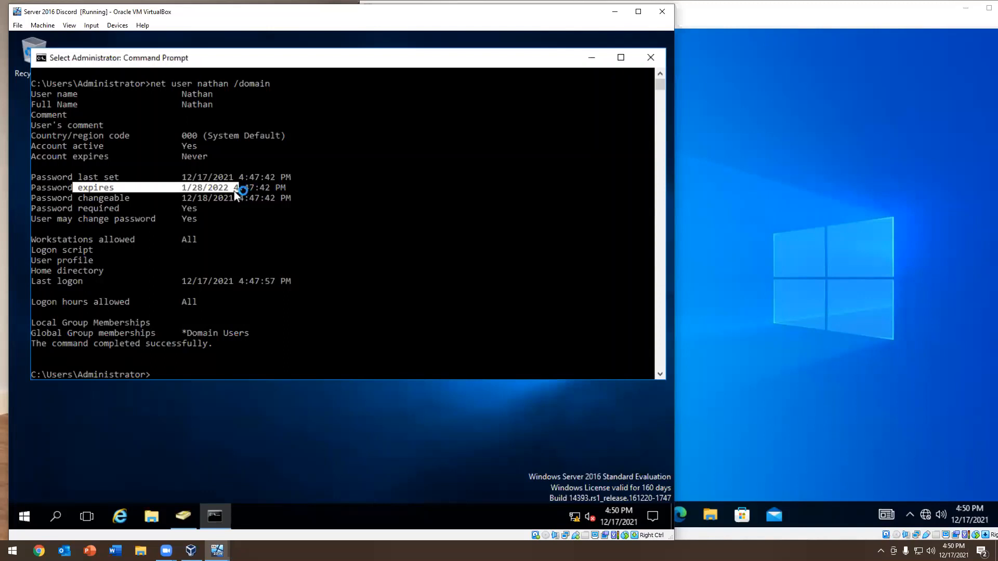
pyautogui.click(247, 193)
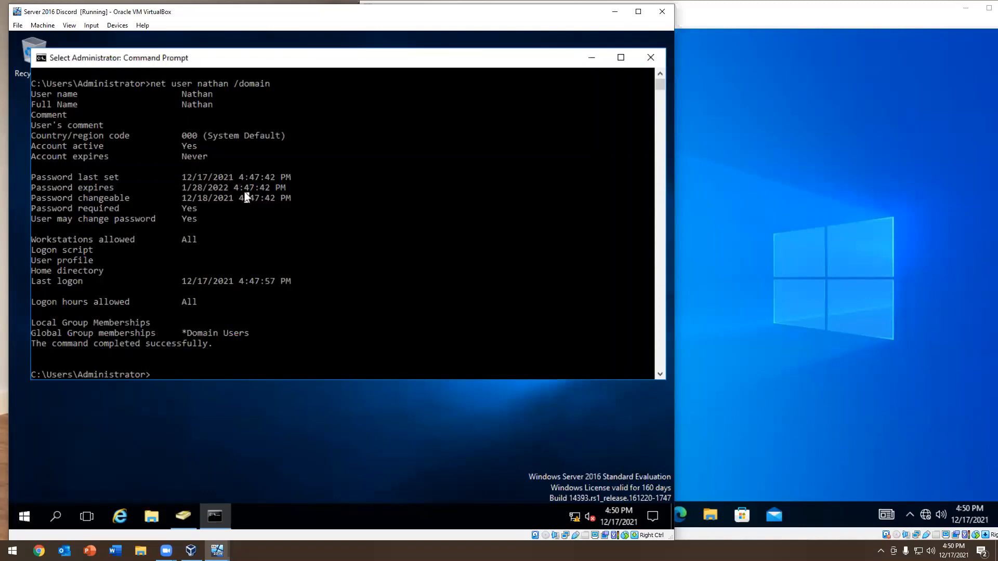
pyautogui.click(181, 198)
pyautogui.moveTo(47, 202); pyautogui.dragTo(115, 202)
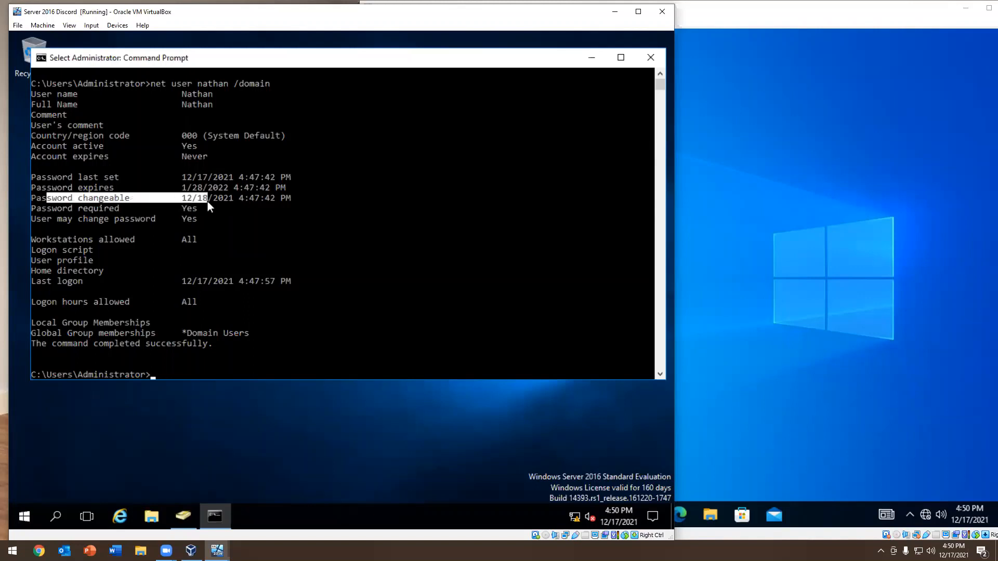
pyautogui.moveTo(208, 202); pyautogui.dragTo(229, 202)
pyautogui.moveTo(230, 203); pyautogui.dragTo(227, 203)
pyautogui.moveTo(234, 200); pyautogui.dragTo(298, 196)
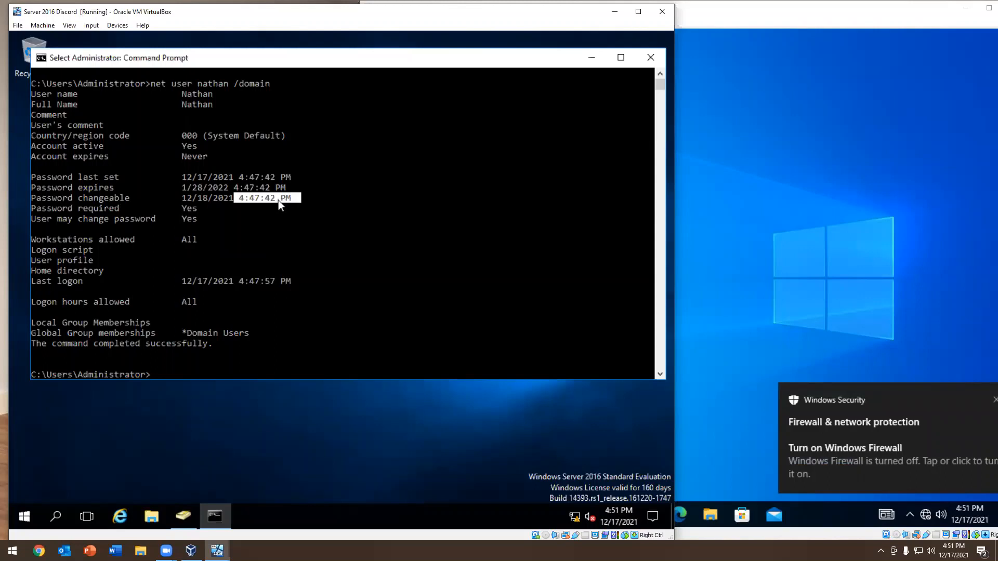
pyautogui.click(213, 204)
pyautogui.moveTo(63, 210); pyautogui.dragTo(45, 221)
pyautogui.click(195, 207)
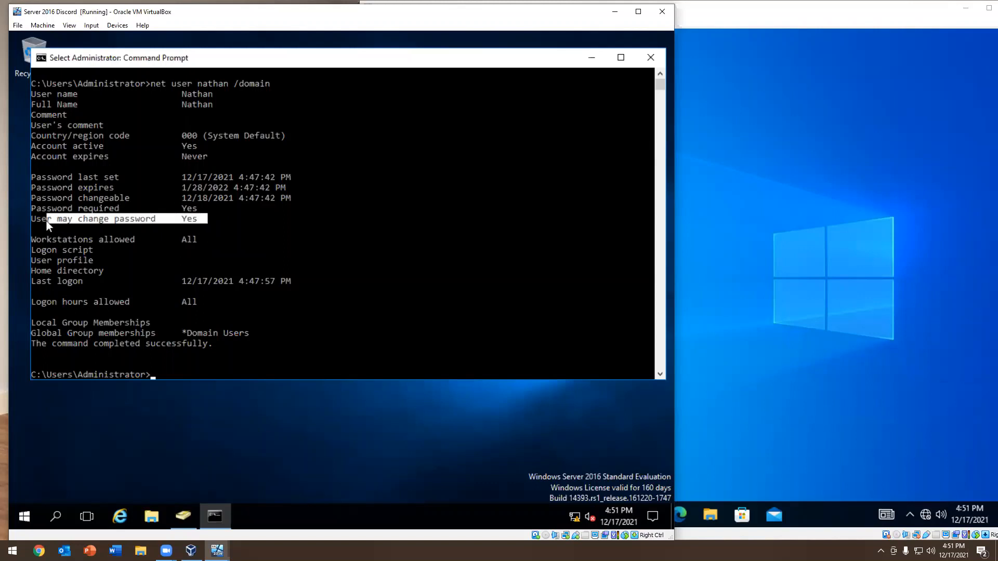
pyautogui.click(179, 239)
# Review the last logon, logon hours and group memberships at the end of the account report
pyautogui.scroll(-3, 193, 230)
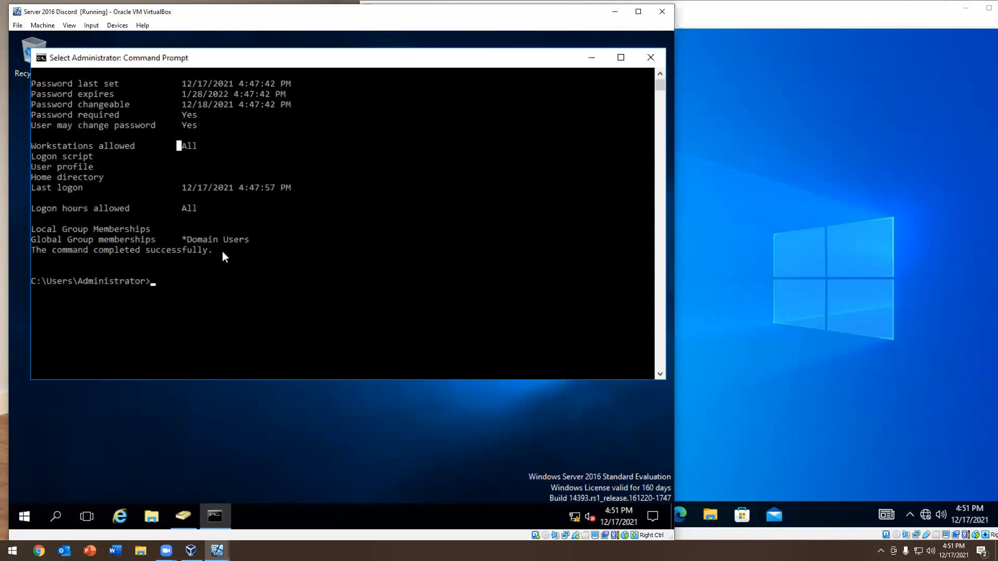
pyautogui.moveTo(223, 252); pyautogui.dragTo(21, 187)
pyautogui.click(187, 218)
pyautogui.moveTo(309, 190); pyautogui.dragTo(32, 184)
pyautogui.click(273, 258)
# Compare the password expiry date with the date the password was last set in the account report
pyautogui.scroll(4, 273, 259)
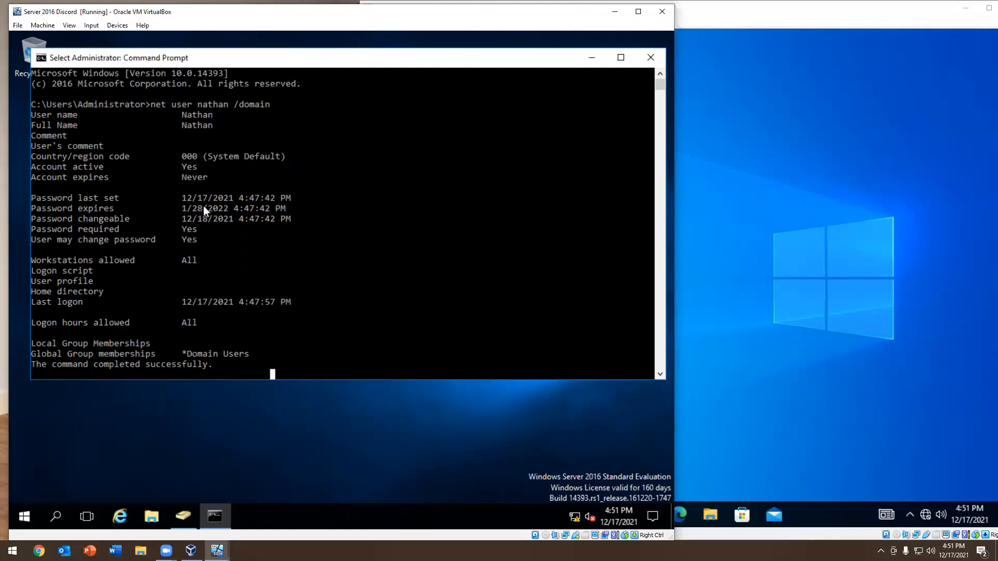
pyautogui.moveTo(248, 209); pyautogui.dragTo(188, 211)
pyautogui.click(242, 219)
pyautogui.moveTo(288, 208); pyautogui.dragTo(154, 208)
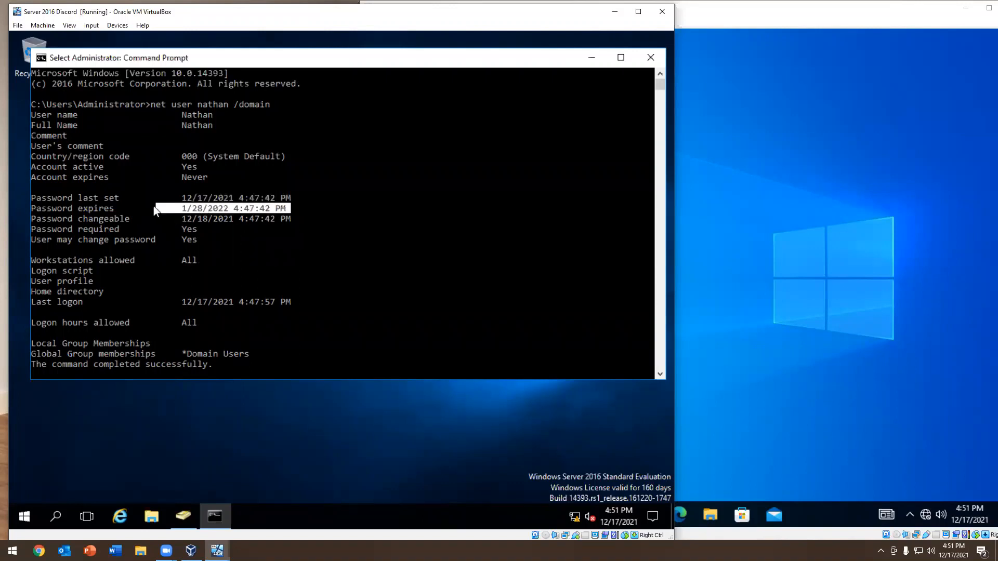
pyautogui.moveTo(62, 207); pyautogui.dragTo(32, 213)
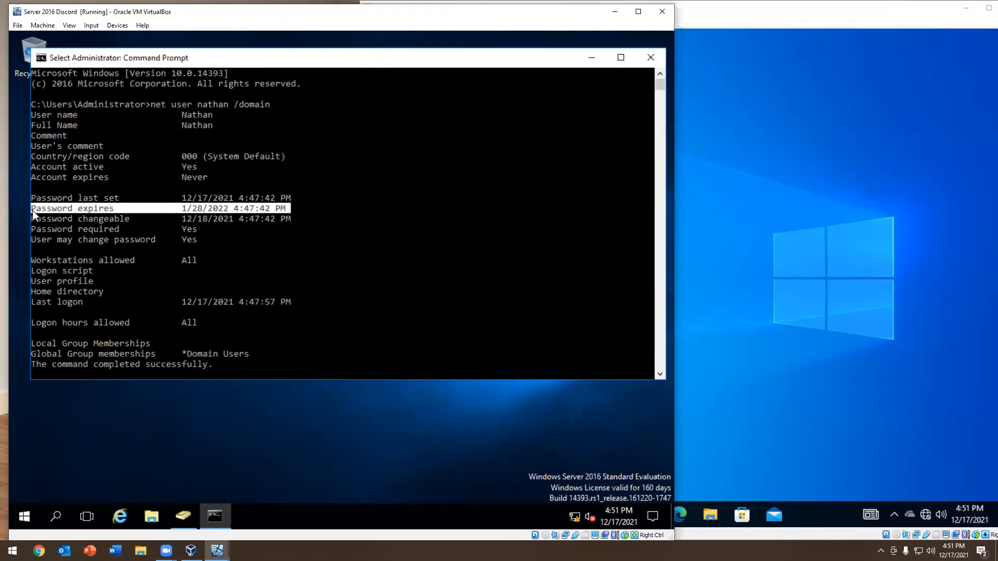
pyautogui.moveTo(32, 214); pyautogui.dragTo(35, 201)
pyautogui.click(271, 209)
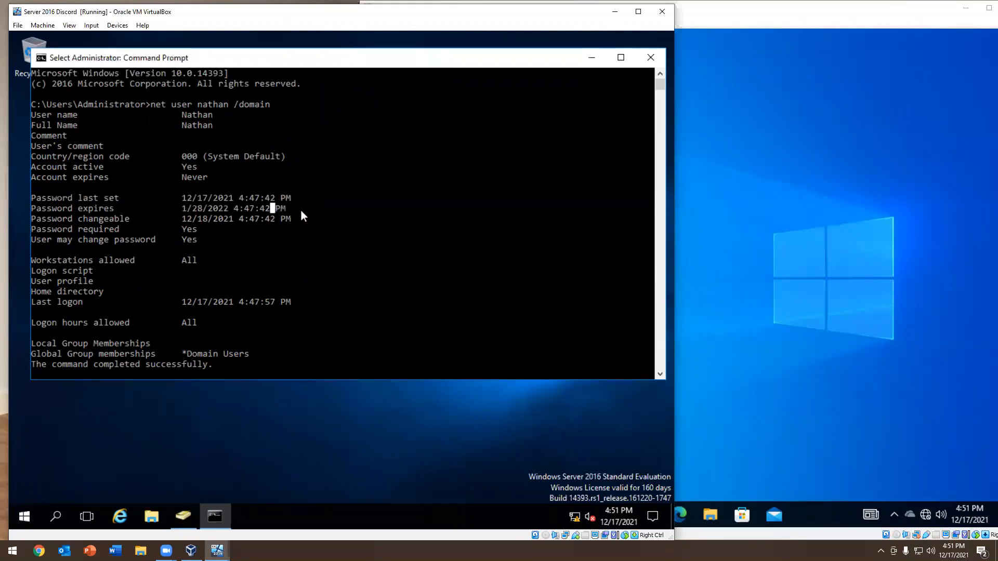
pyautogui.moveTo(301, 211); pyautogui.dragTo(235, 207)
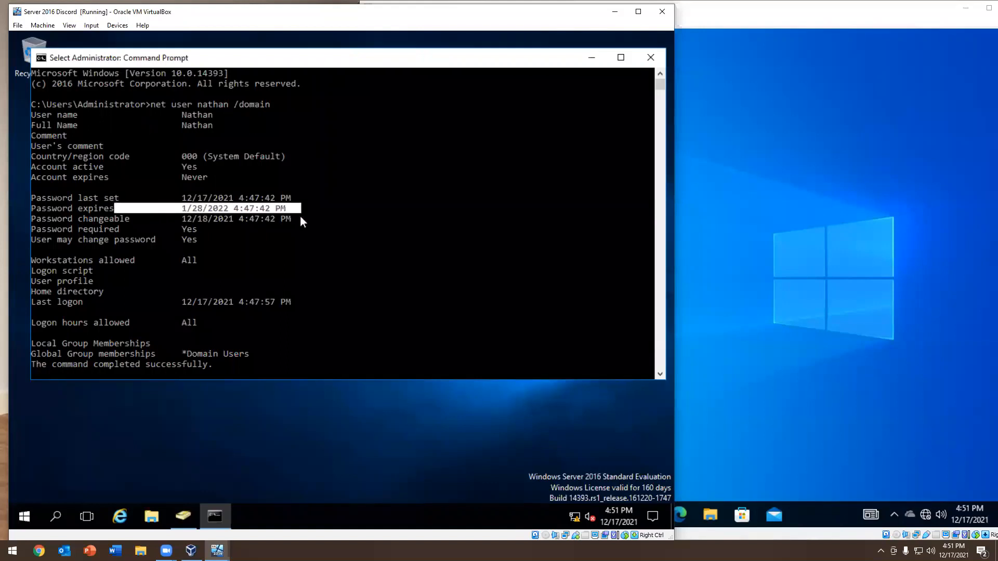
pyautogui.click(256, 210)
pyautogui.moveTo(286, 208); pyautogui.dragTo(37, 203)
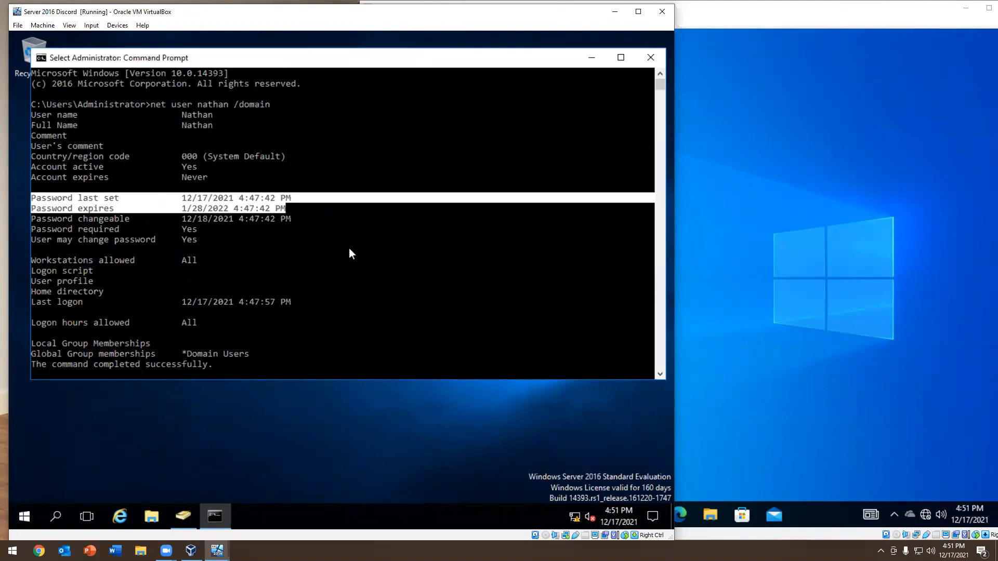
pyautogui.click(248, 202)
pyautogui.moveTo(277, 206); pyautogui.dragTo(40, 201)
pyautogui.click(178, 198)
pyautogui.moveTo(304, 208); pyautogui.dragTo(28, 203)
pyautogui.click(45, 218)
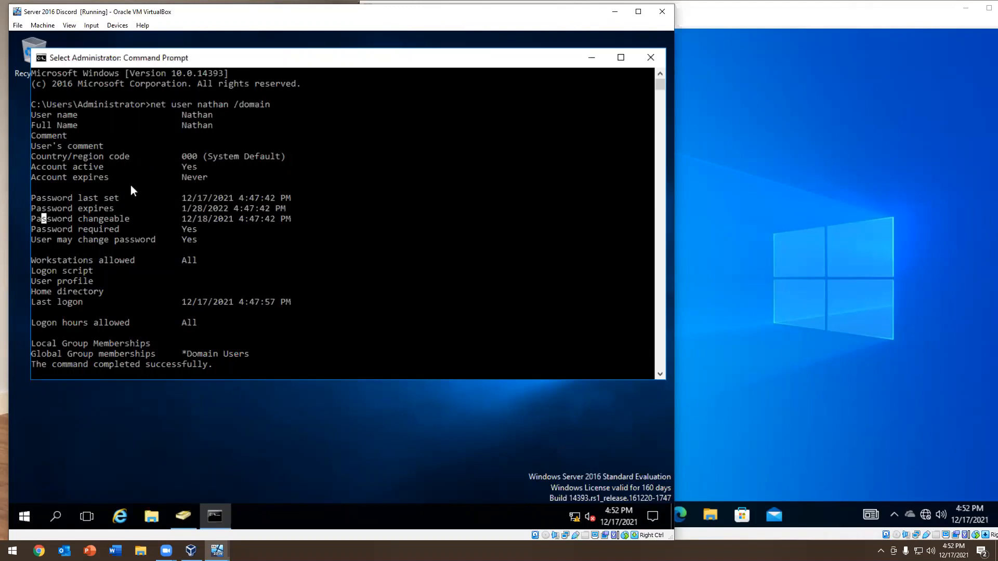
pyautogui.moveTo(187, 209); pyautogui.dragTo(143, 206)
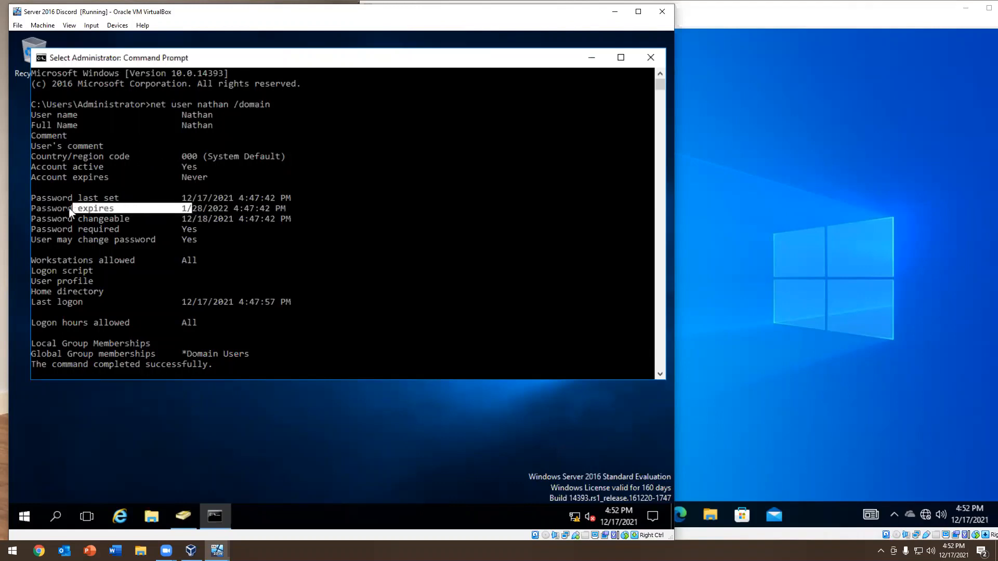
# Review the net user command line with its username and /domain option at the start of the account report
pyautogui.click(180, 208)
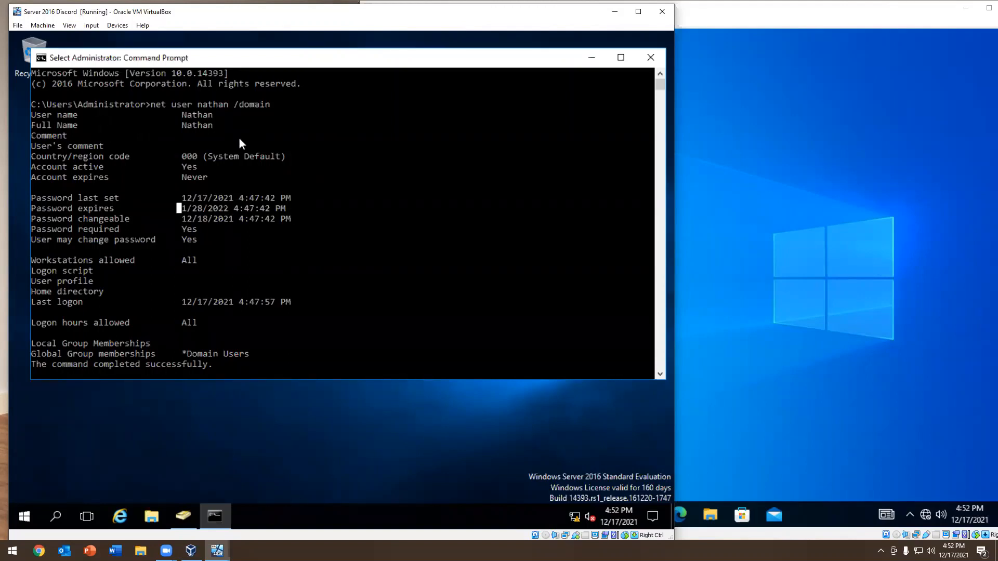
pyautogui.moveTo(278, 105); pyautogui.dragTo(180, 105)
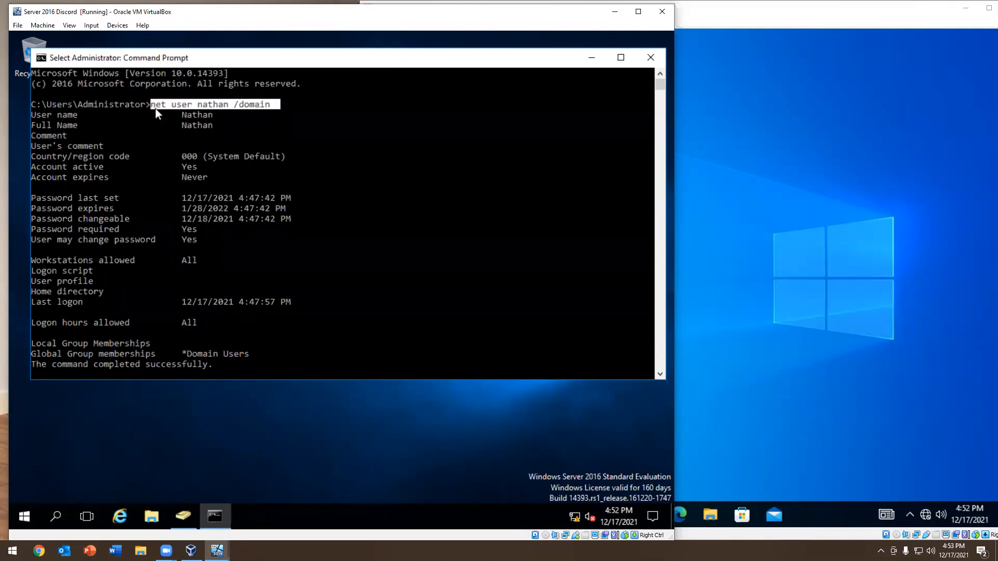
pyautogui.click(255, 143)
pyautogui.moveTo(280, 106); pyautogui.dragTo(138, 107)
pyautogui.click(186, 127)
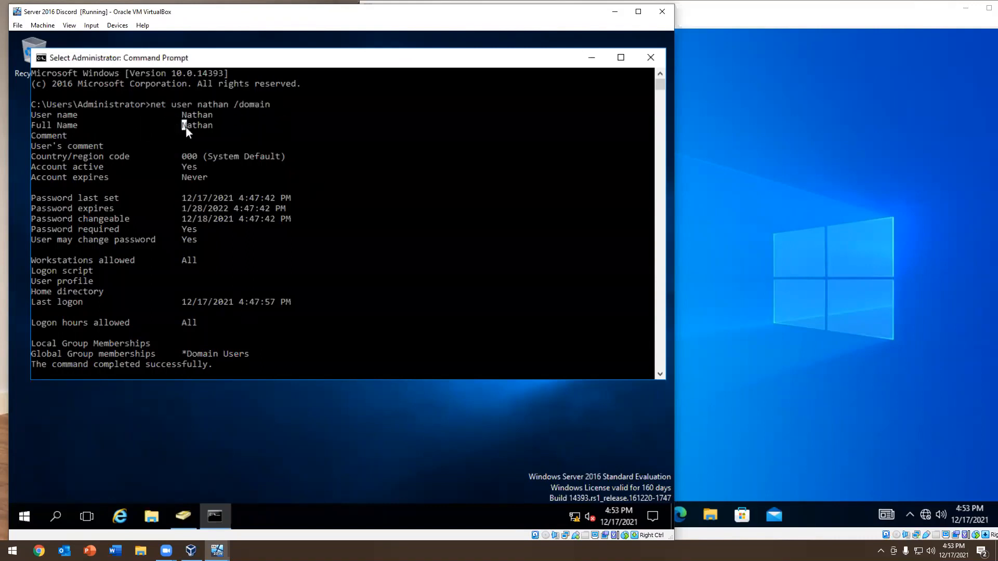
# Close the server's Command Prompt and sign the domain user out of the Windows 10 client
pyautogui.click(651, 57)
pyautogui.click(911, 272)
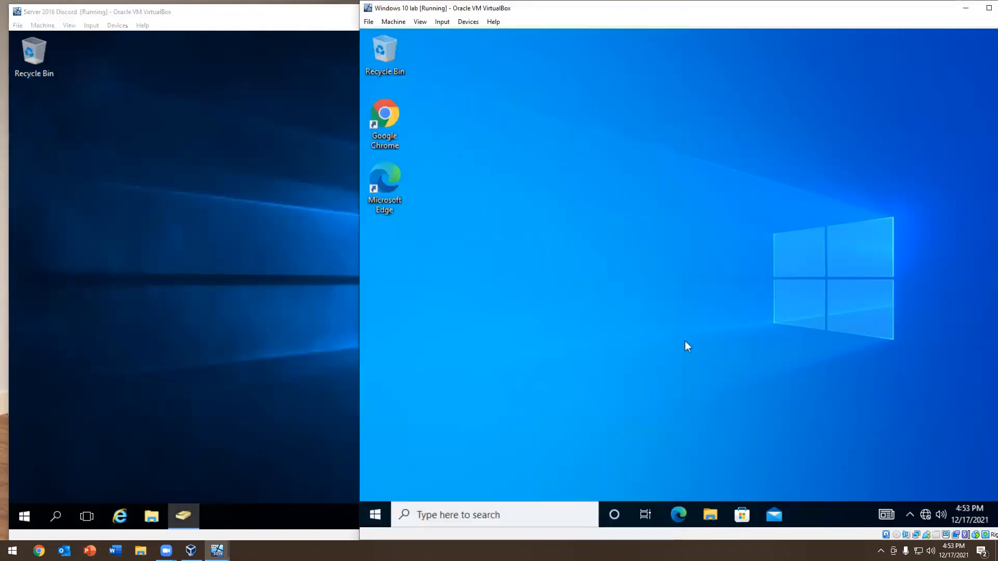
pyautogui.rightClick(375, 515)
pyautogui.moveTo(458, 484)
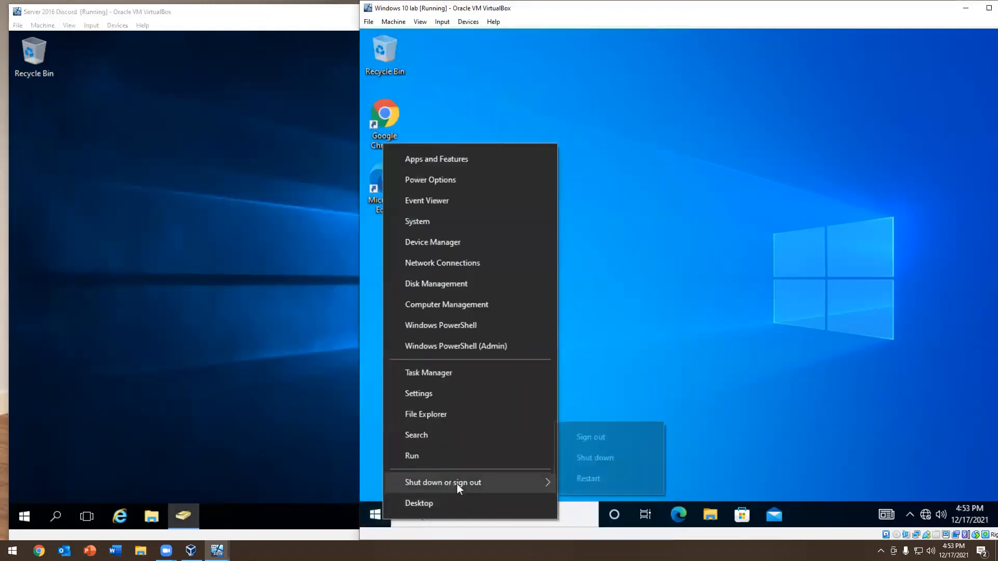
pyautogui.click(596, 437)
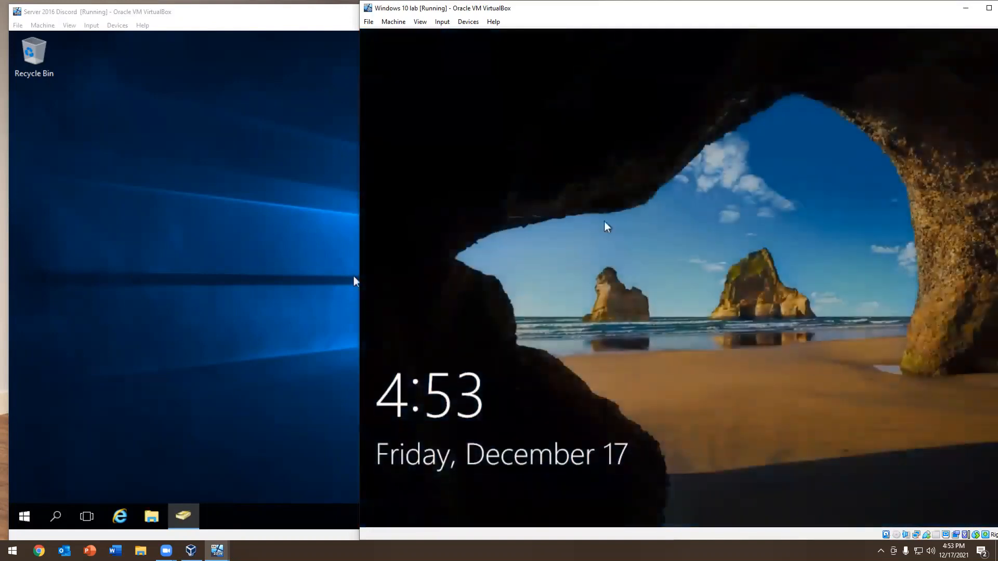
# Try twice to sign in to the Windows 10 client as the same domain user, entering an incorrect account password each time
pyautogui.click(607, 226)
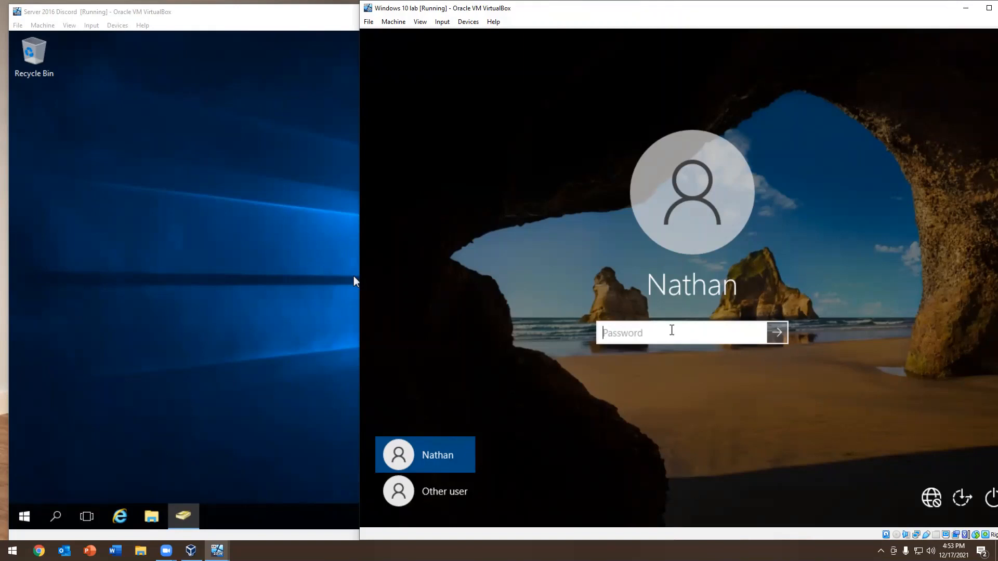
pyautogui.write('••••••')
pyautogui.press('Return')
pyautogui.press('Return')
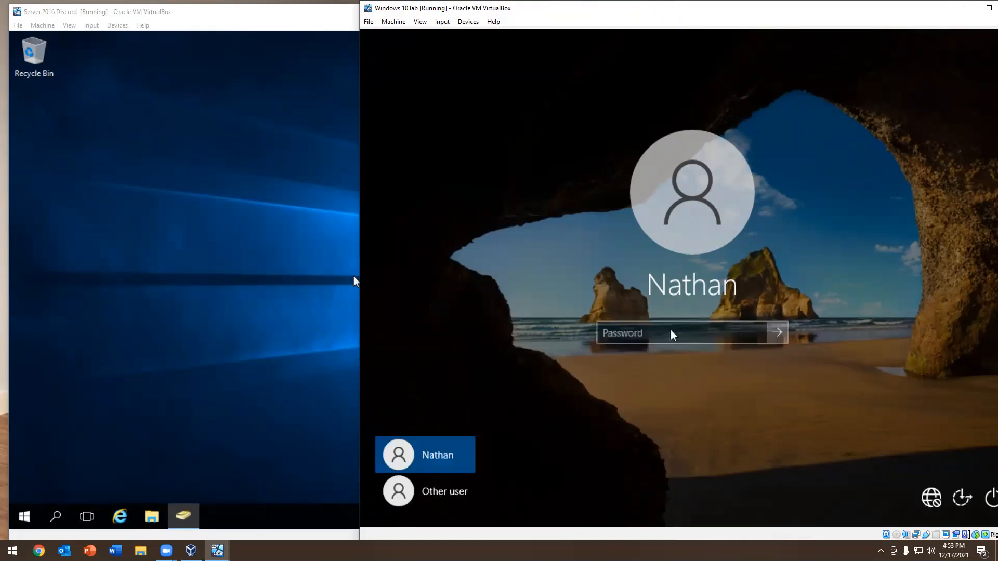
pyautogui.write('••')
pyautogui.press('Return')
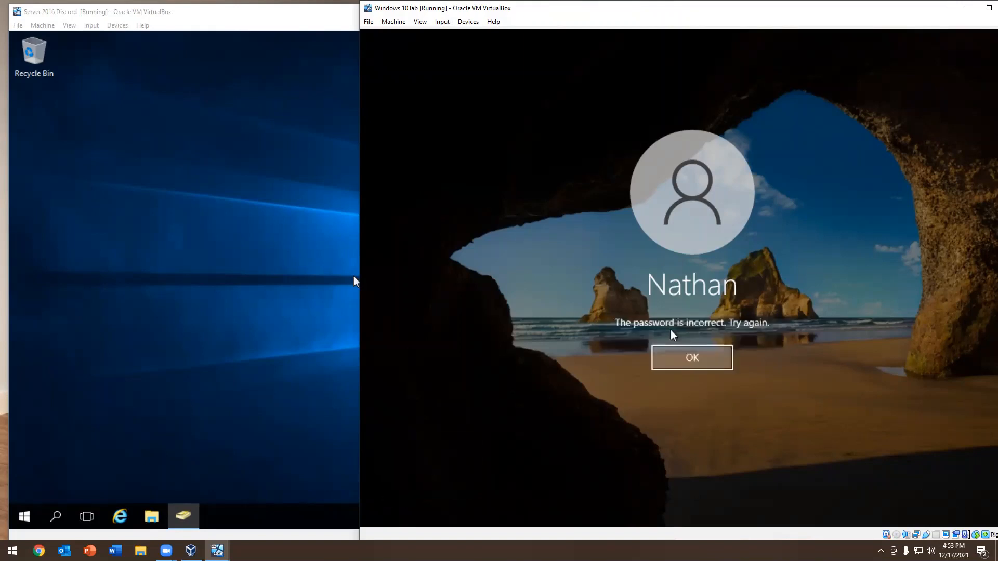
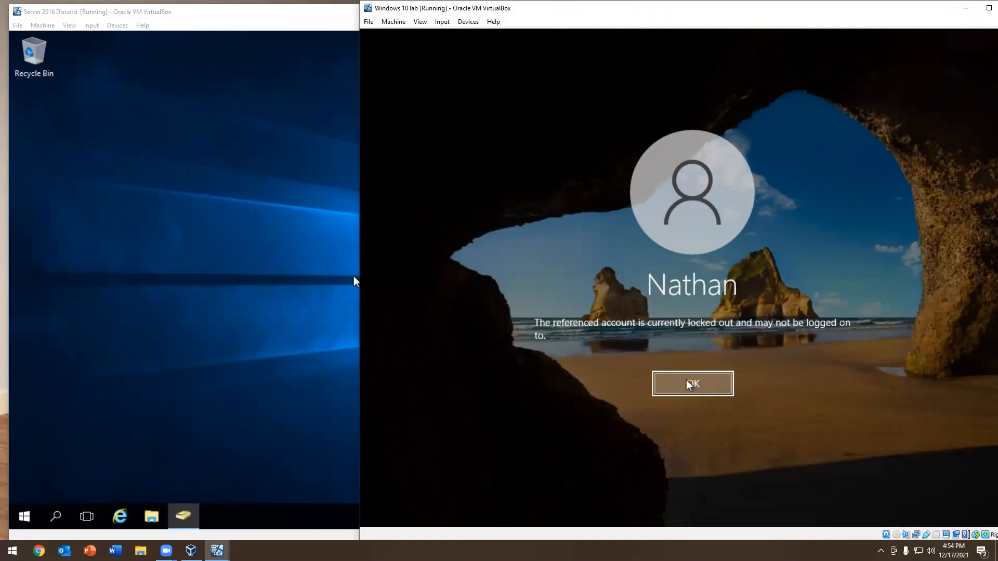
# Dismiss the account lockout message on the Windows 10 client and open the Users container in Active Directory Users and Computers on the server
pyautogui.click(689, 385)
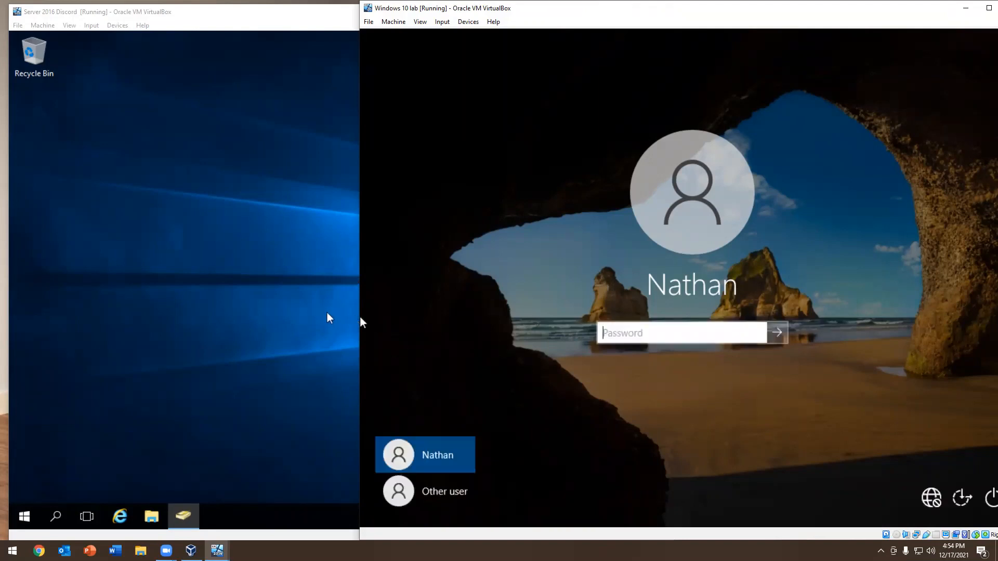
pyautogui.click(359, 319)
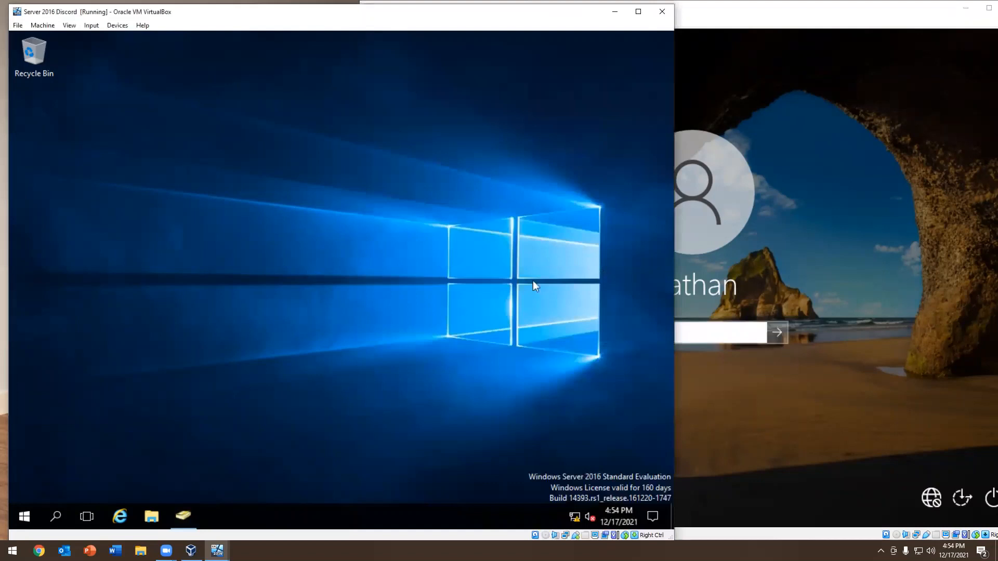
pyautogui.click(183, 516)
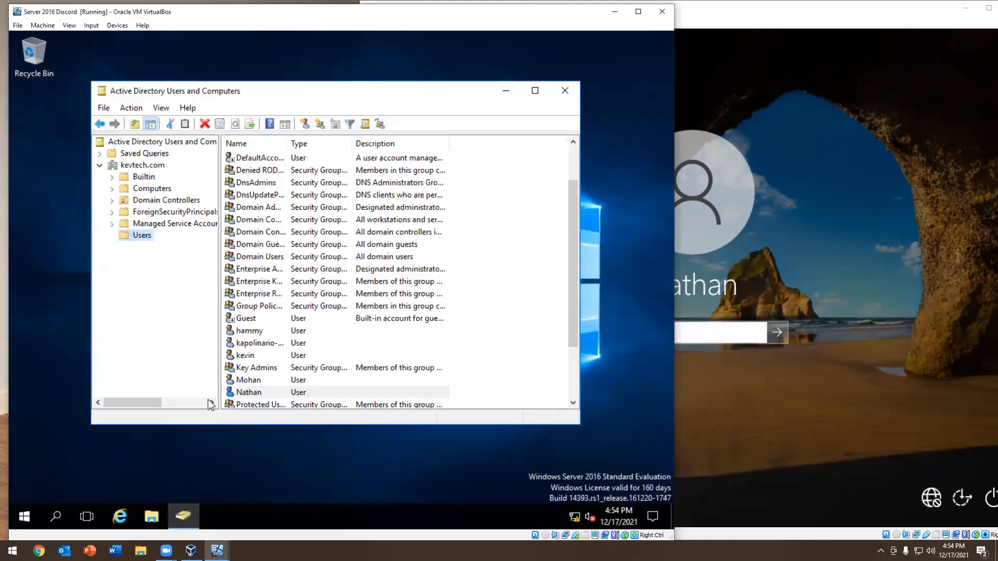
pyautogui.scroll(-2, 288, 241)
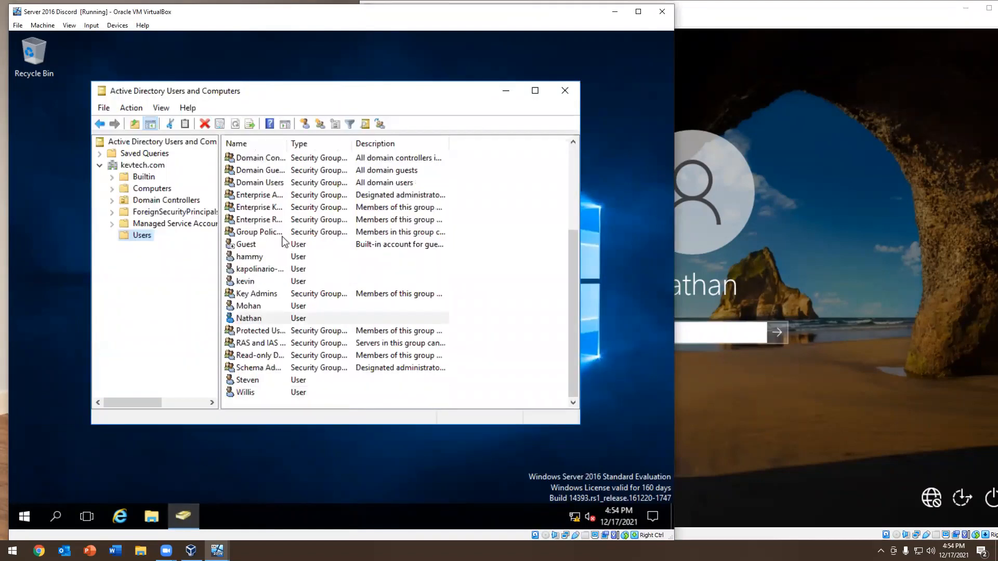
pyautogui.click(255, 295)
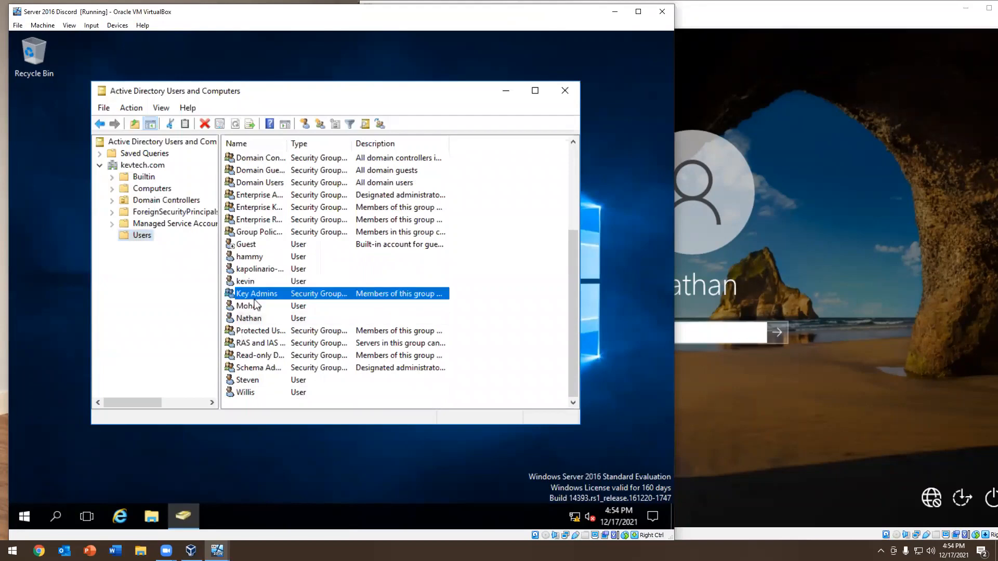
pyautogui.click(137, 238)
pyautogui.click(146, 166)
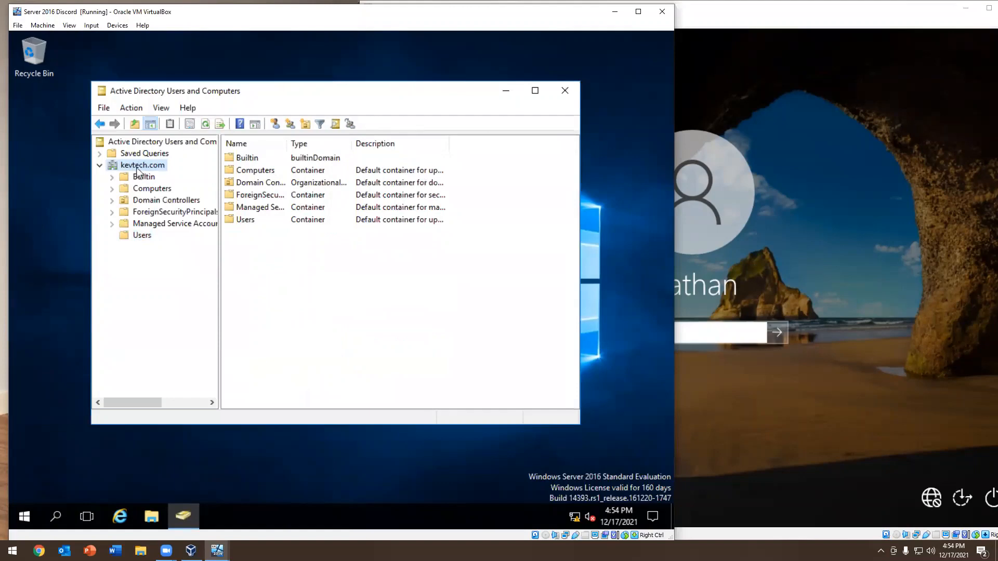
pyautogui.rightClick(139, 172)
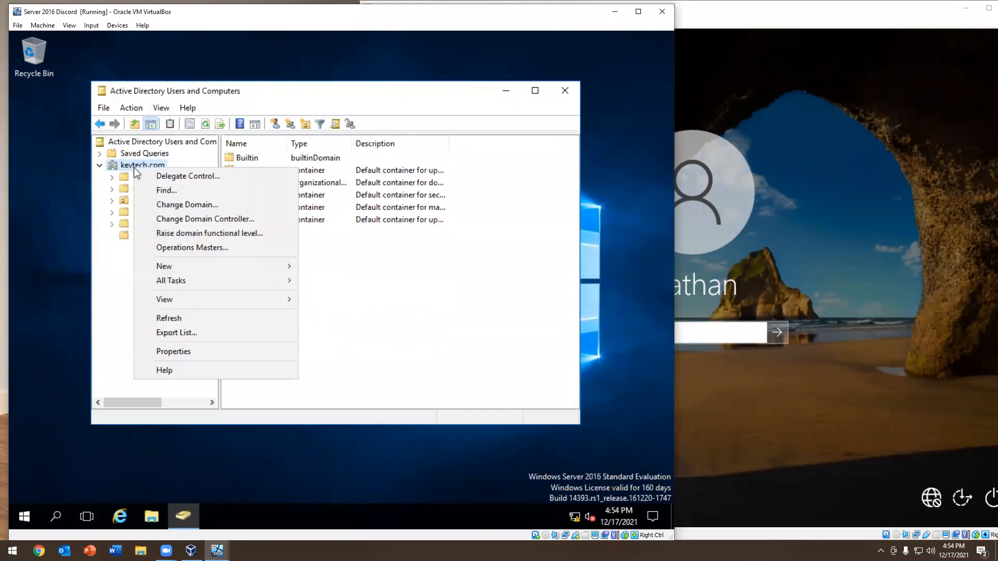
pyautogui.click(155, 190)
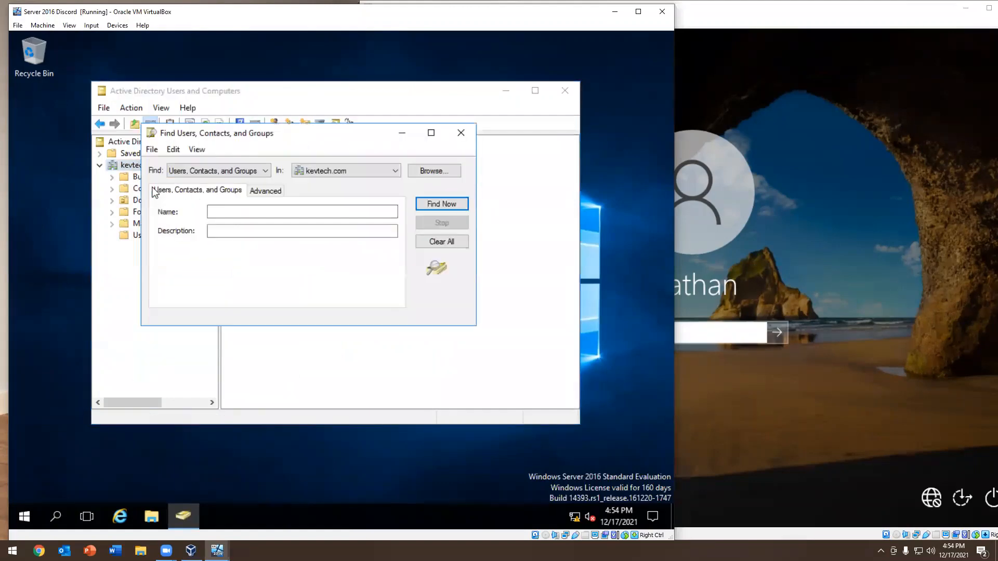
pyautogui.click(319, 175)
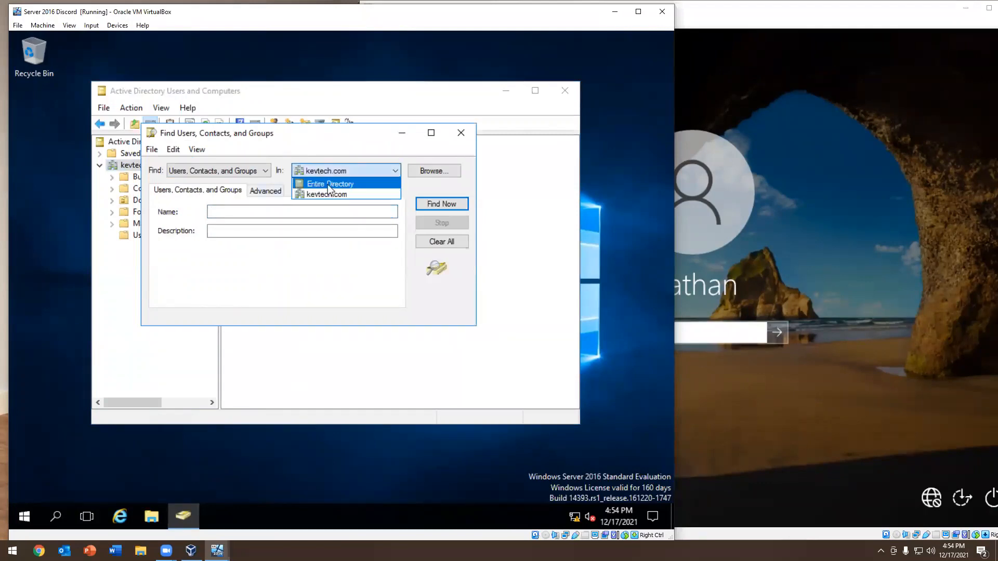
pyautogui.click(327, 185)
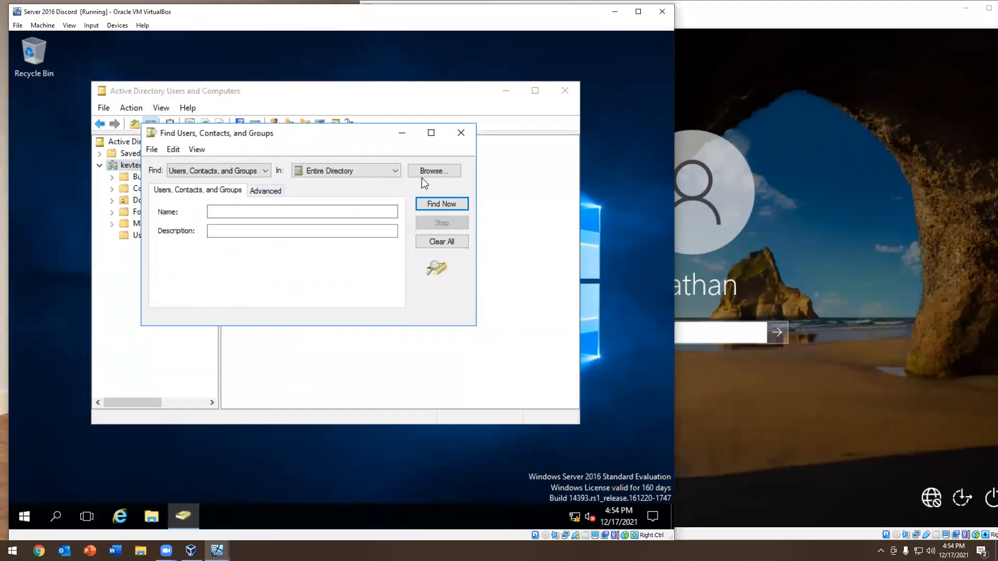
pyautogui.click(461, 133)
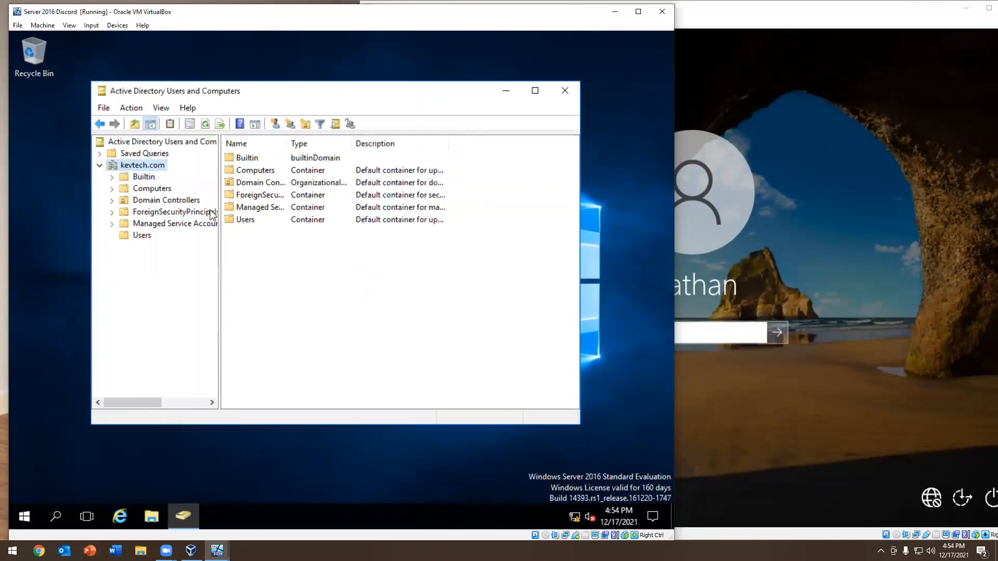
# Locate the locked-out domain user in the Users container of kevtech.com
pyautogui.click(141, 236)
pyautogui.scroll(-4, 270, 352)
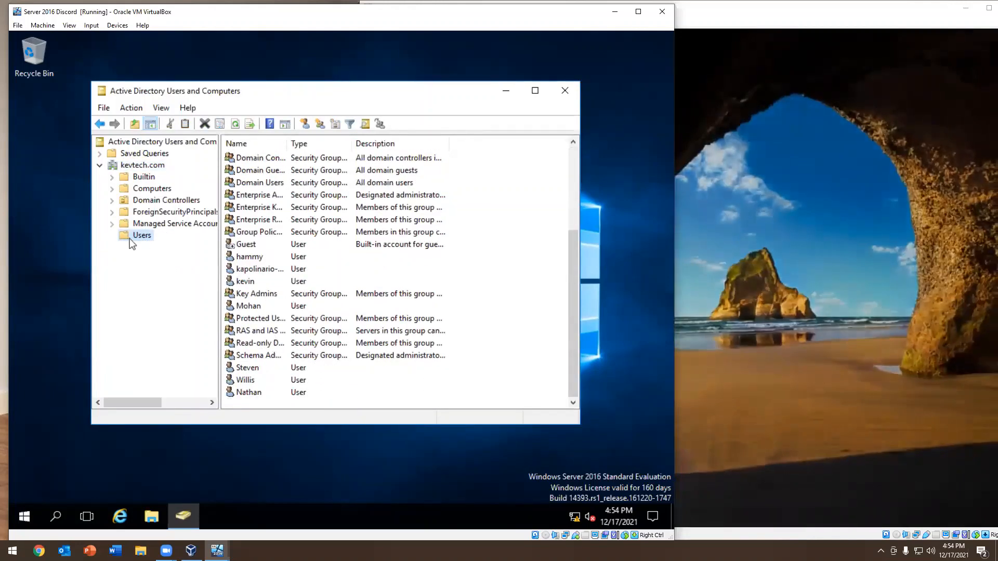
pyautogui.click(249, 393)
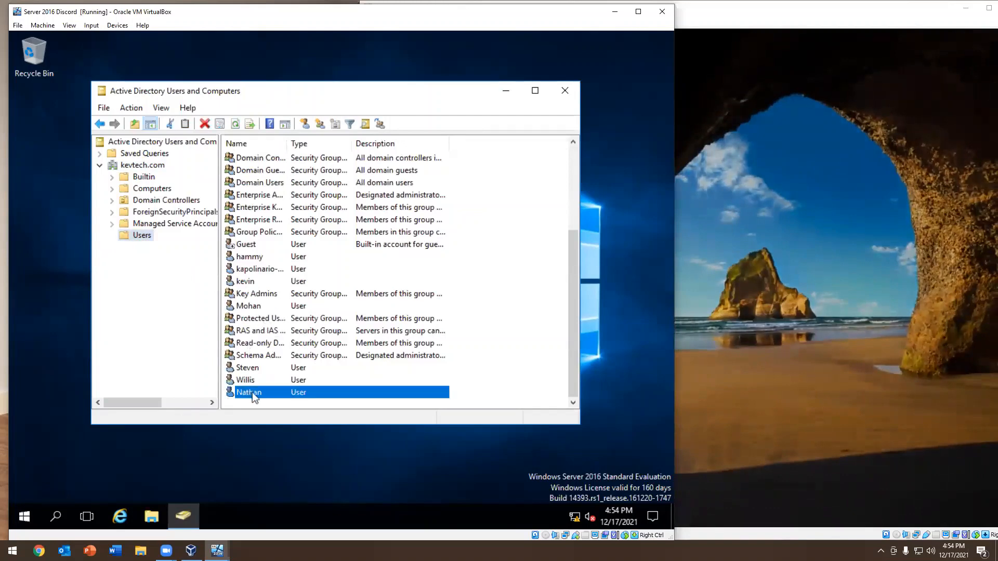
pyautogui.moveTo(146, 200); pyautogui.dragTo(270, 398)
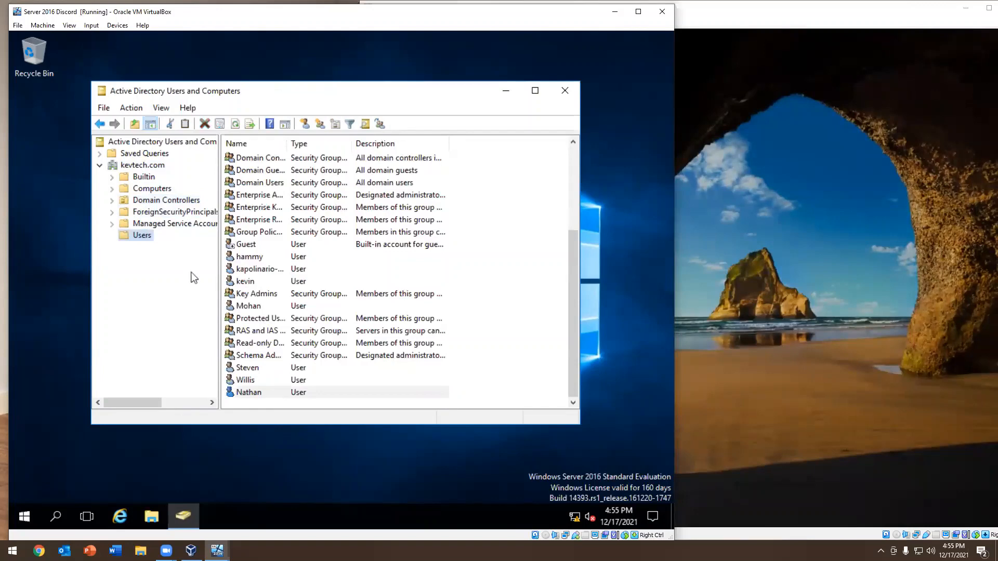
# Start a Find search from the kevtech.com domain and set its scope to Entire Directory
pyautogui.rightClick(137, 165)
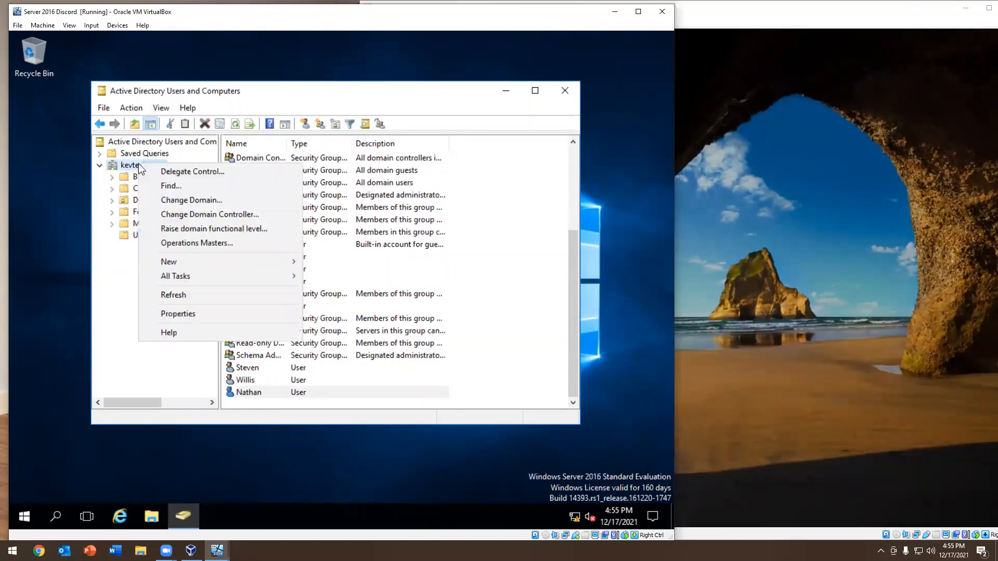
pyautogui.click(160, 186)
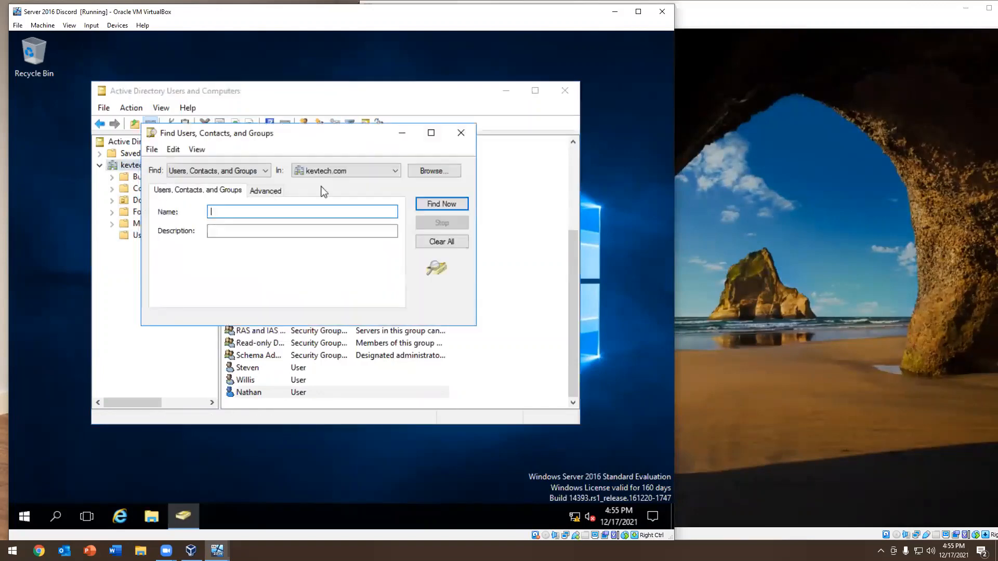
pyautogui.click(332, 174)
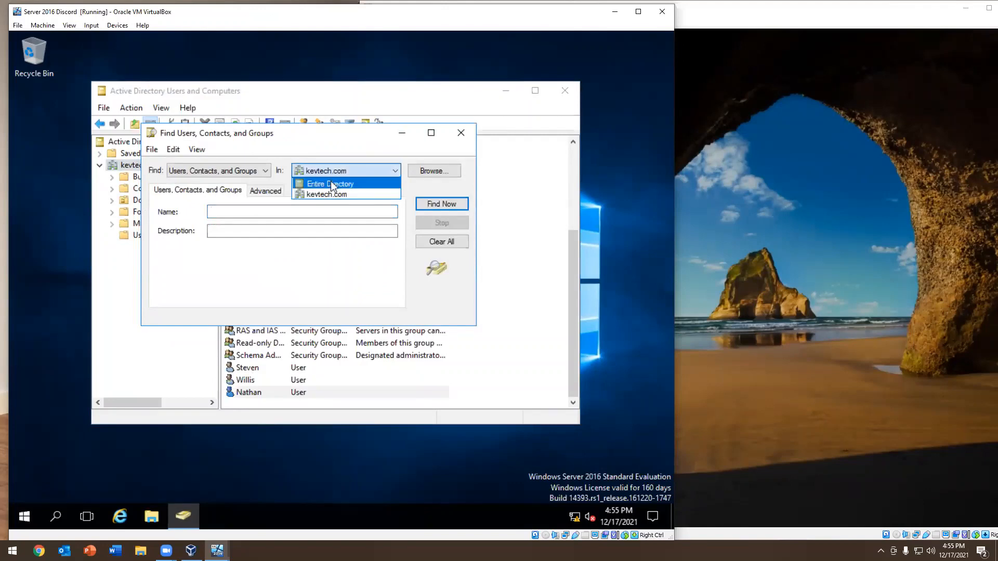
pyautogui.click(330, 183)
pyautogui.click(301, 207)
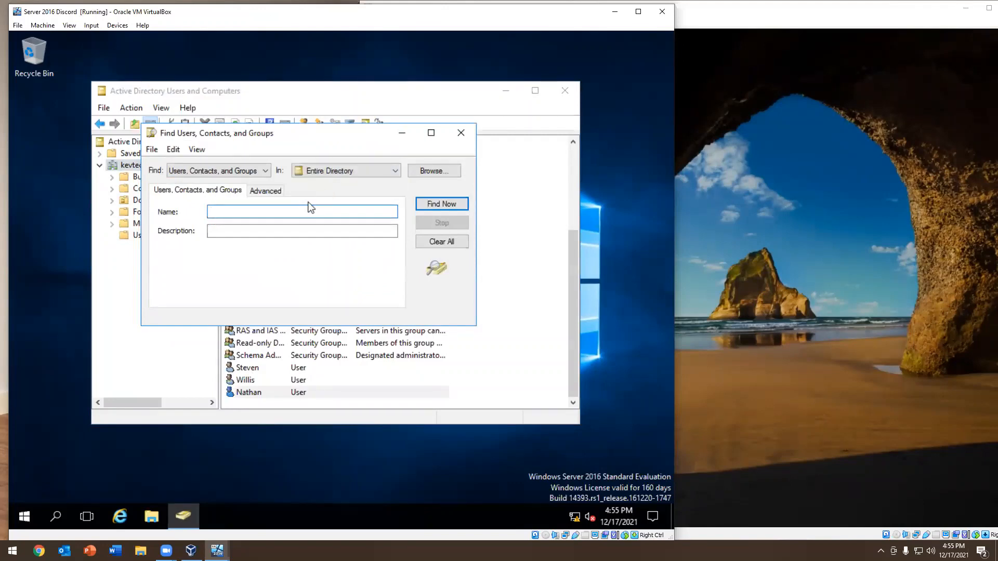
# Try searching the entire directory for Computers using the first letters of the domain user's name
pyautogui.click(227, 172)
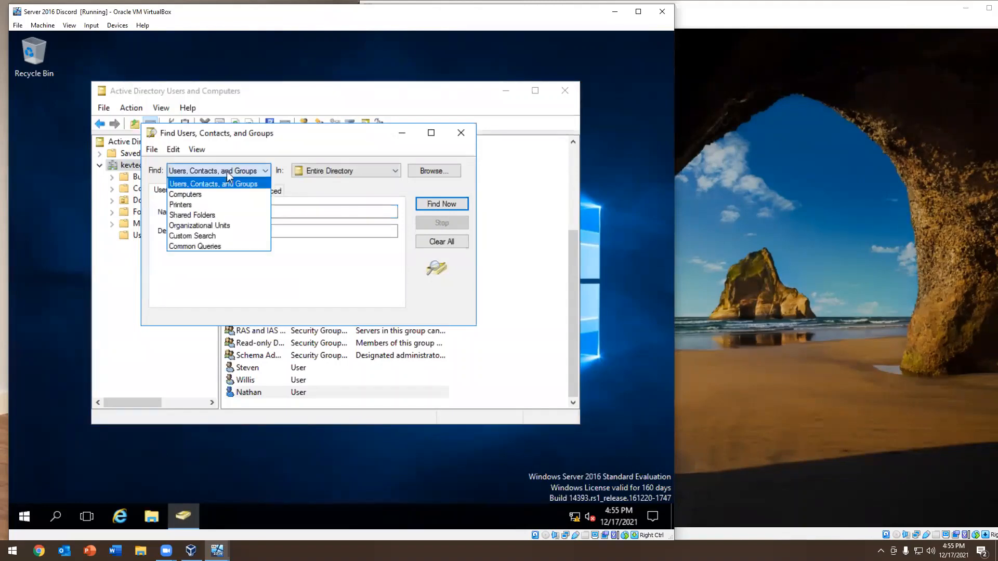
pyautogui.click(200, 195)
pyautogui.click(254, 209)
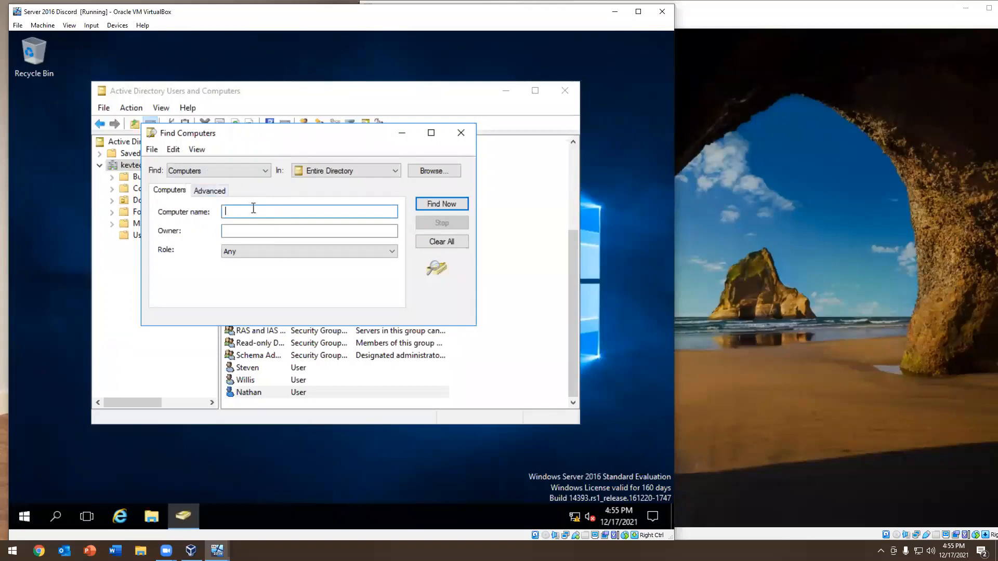
pyautogui.write('nbt')
pyautogui.press('Return')
# Search Users, Contacts, and Groups for the first letters of the domain user's name and look over the actions available for the found account
pyautogui.click(197, 167)
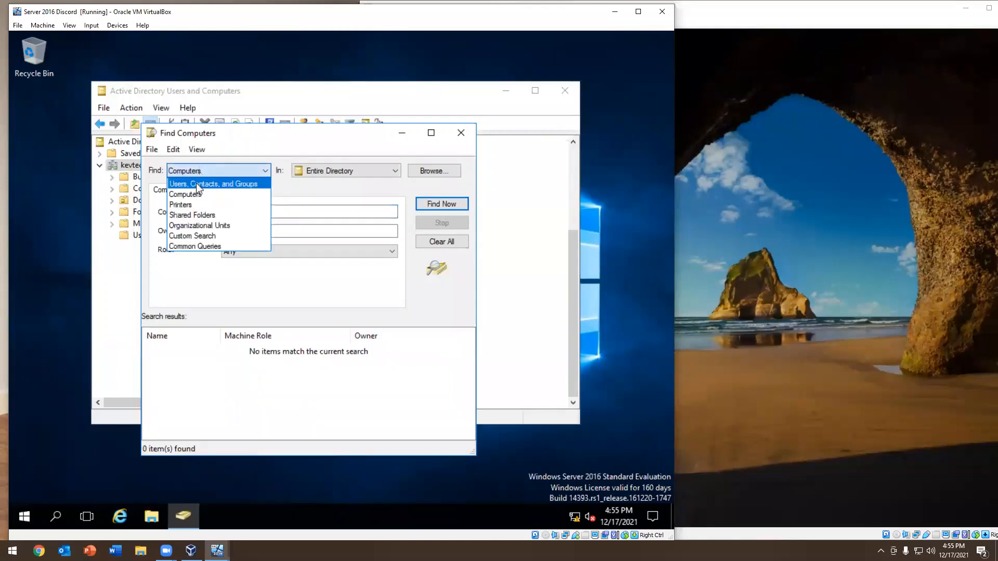
pyautogui.click(195, 183)
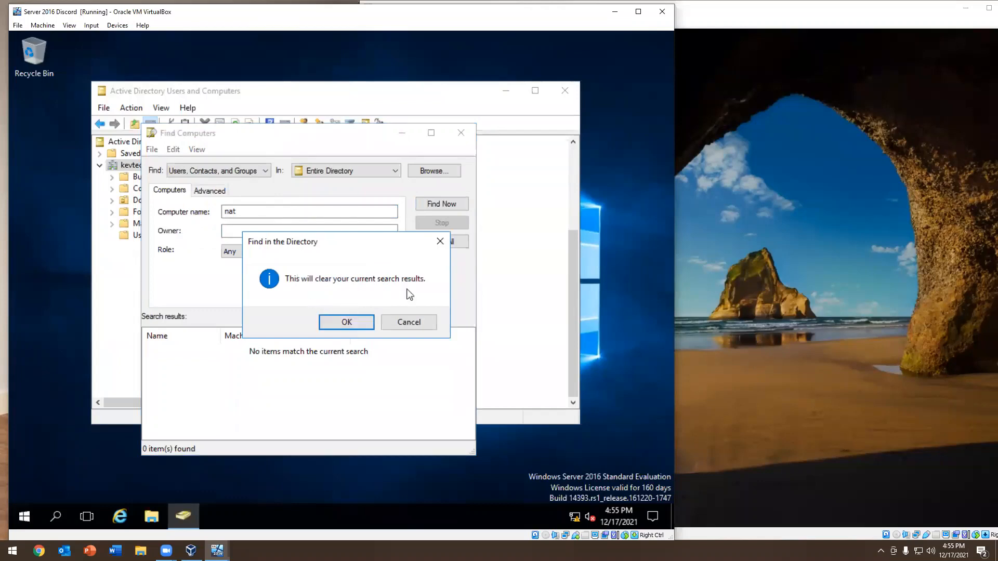
pyautogui.click(347, 322)
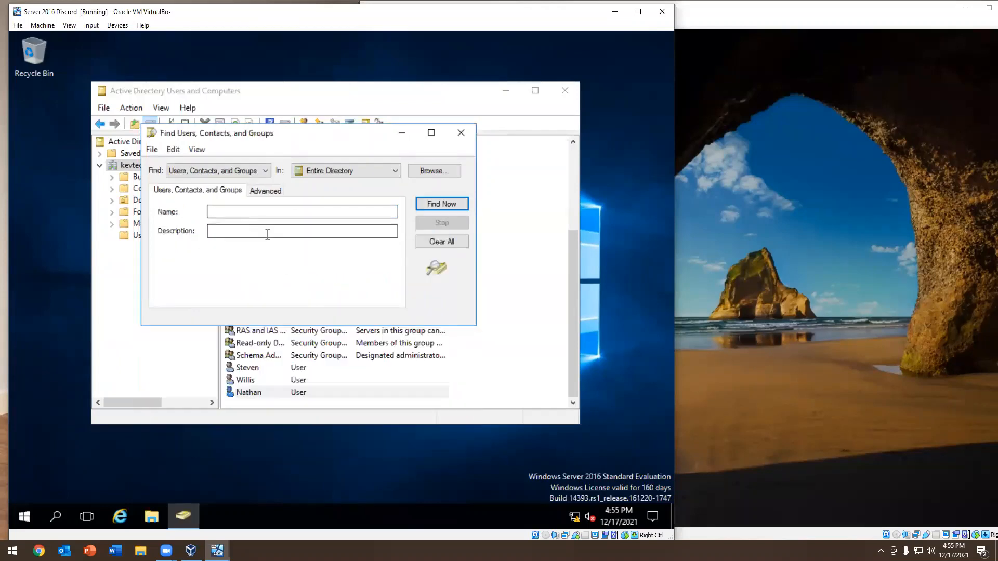
pyautogui.click(253, 210)
pyautogui.write('nath')
pyautogui.press('Return')
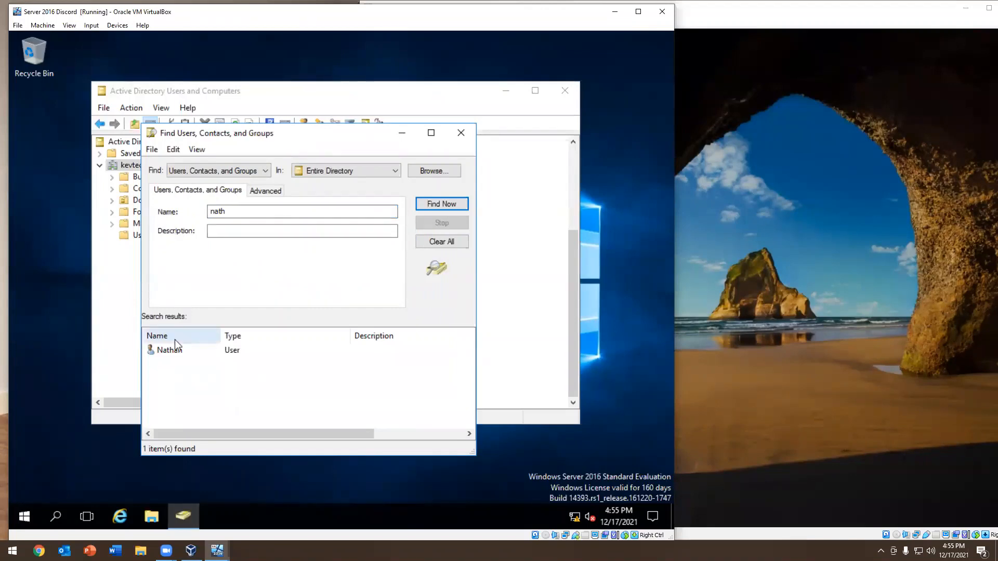
pyautogui.rightClick(161, 349)
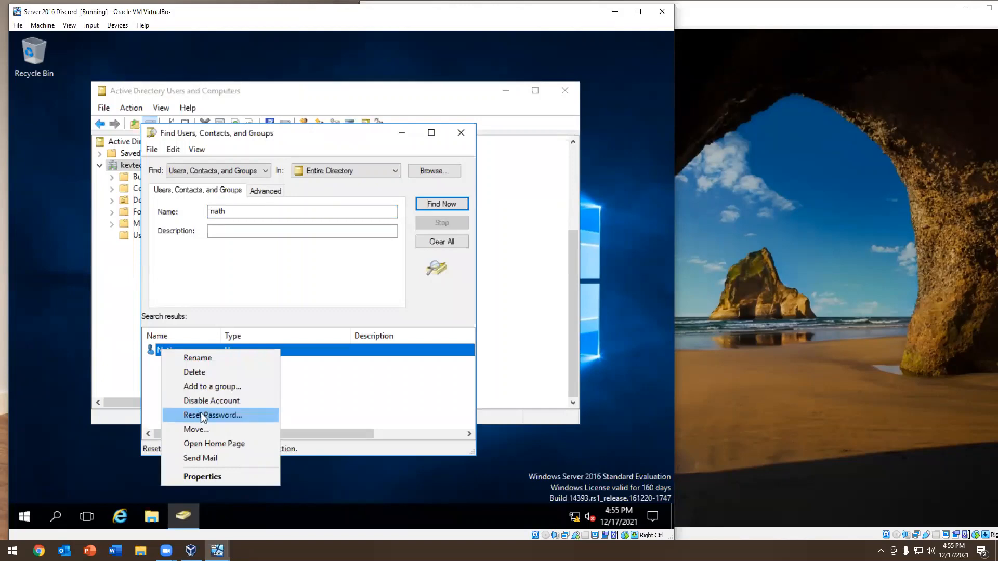
pyautogui.click(371, 407)
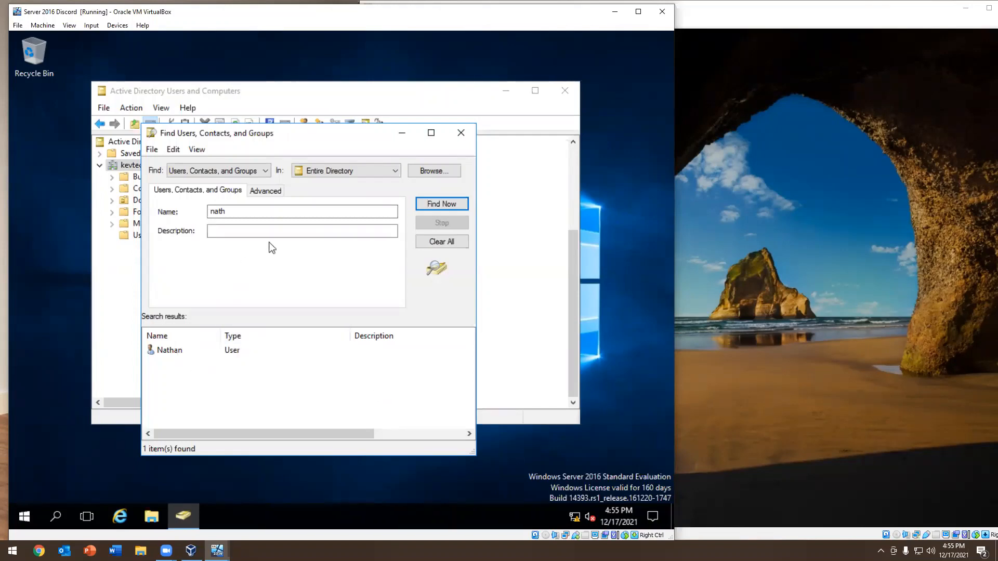
# Unlock the found domain user's account in its account properties and apply the change
pyautogui.doubleClick(163, 351)
pyautogui.click(272, 202)
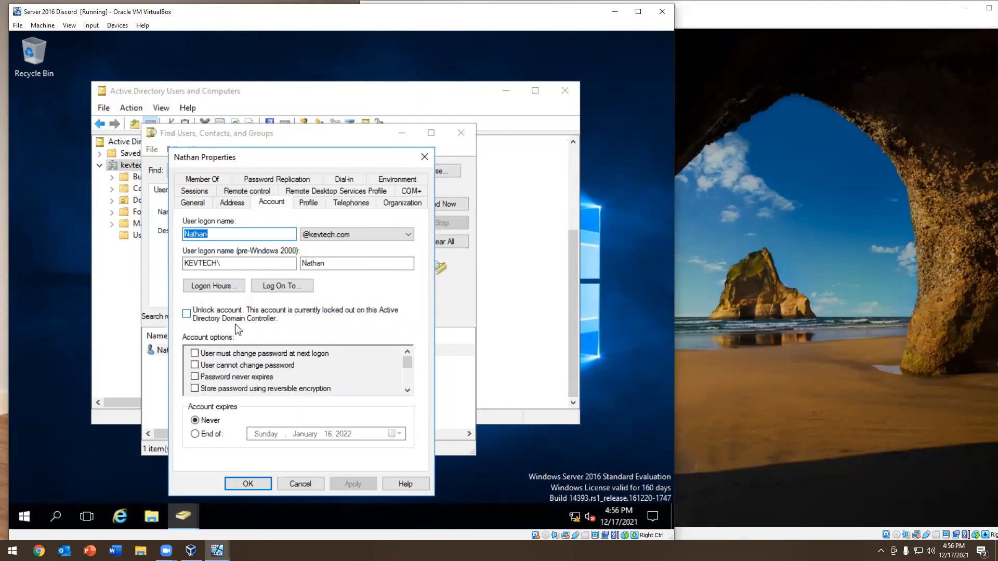
pyautogui.click(186, 313)
pyautogui.click(348, 482)
pyautogui.click(250, 484)
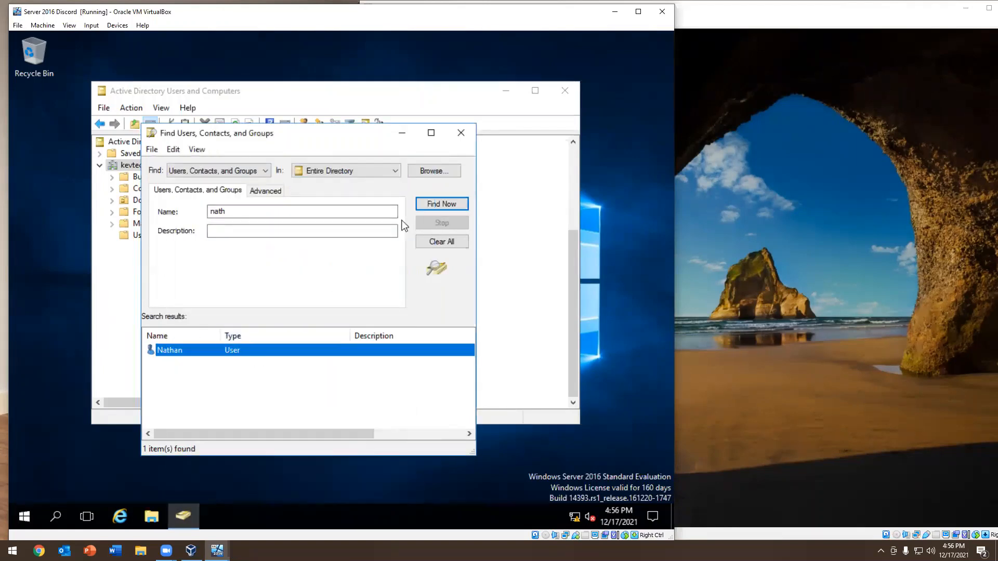
# Repeat the search and check the lockout status in the domain user's account properties
pyautogui.click(427, 206)
pyautogui.doubleClick(185, 350)
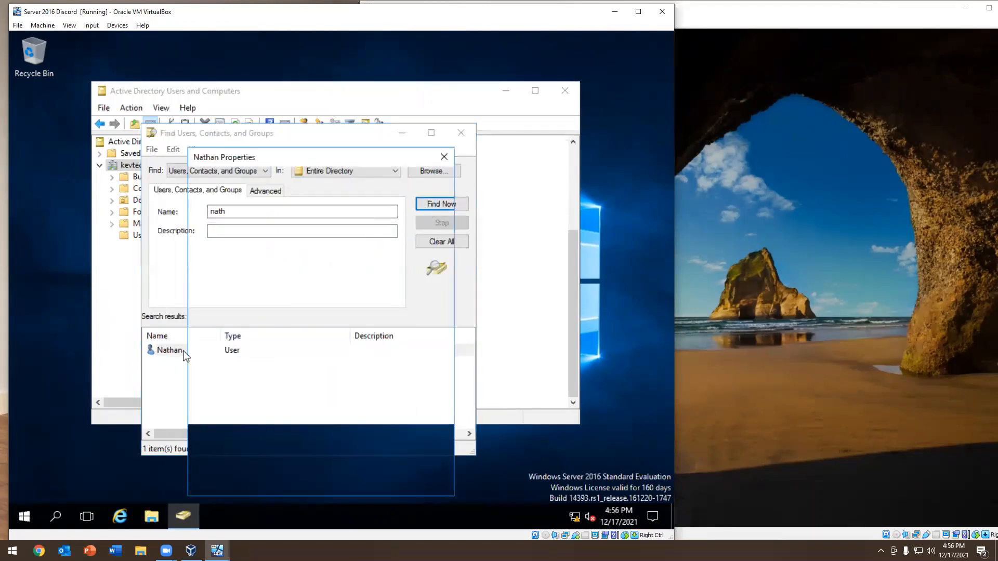
pyautogui.click(289, 203)
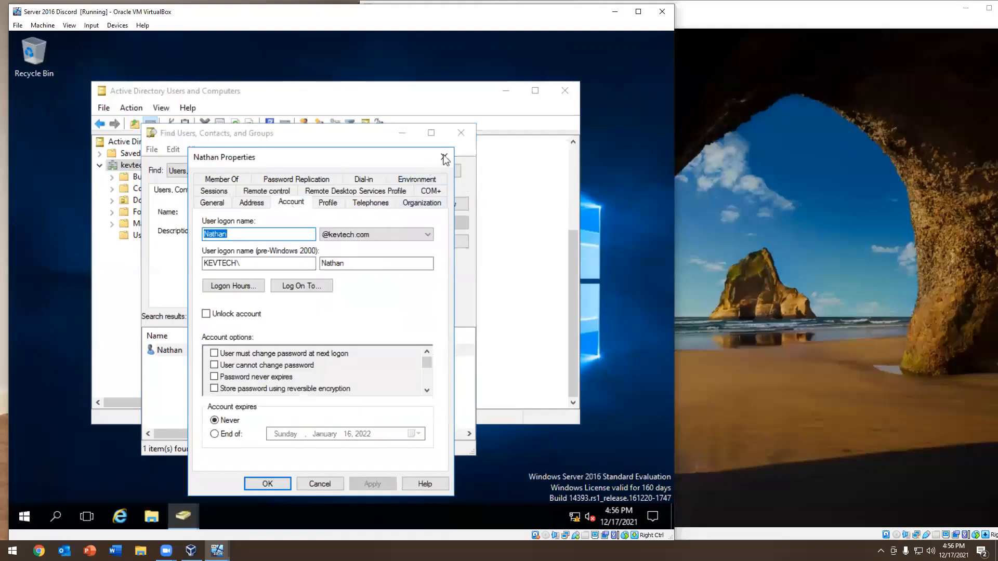
pyautogui.click(444, 156)
# Sign in to the Windows 10 client as the unlocked domain user with the account password
pyautogui.click(840, 215)
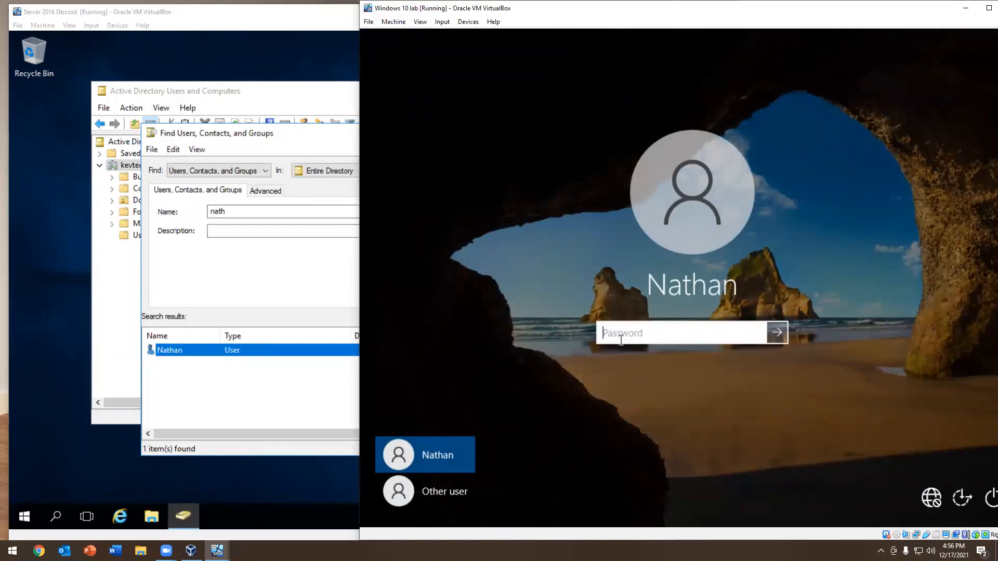
pyautogui.write('•••••')
pyautogui.press('BackSpace')
pyautogui.press('BackSpace')
pyautogui.press('BackSpace')
pyautogui.press('BackSpace')
pyautogui.press('BackSpace')
pyautogui.write('••••')
pyautogui.press('BackSpace')
pyautogui.press('BackSpace')
pyautogui.press('BackSpace')
pyautogui.press('BackSpace')
pyautogui.write('•••••••••')
pyautogui.press('Return')
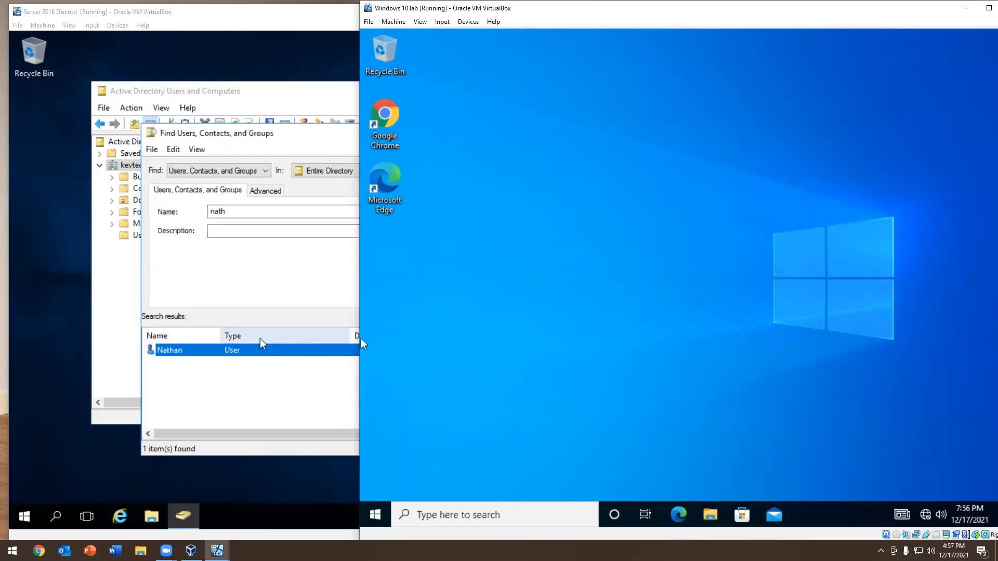
# Restart the Windows 10 client
pyautogui.rightClick(375, 515)
pyautogui.moveTo(441, 477)
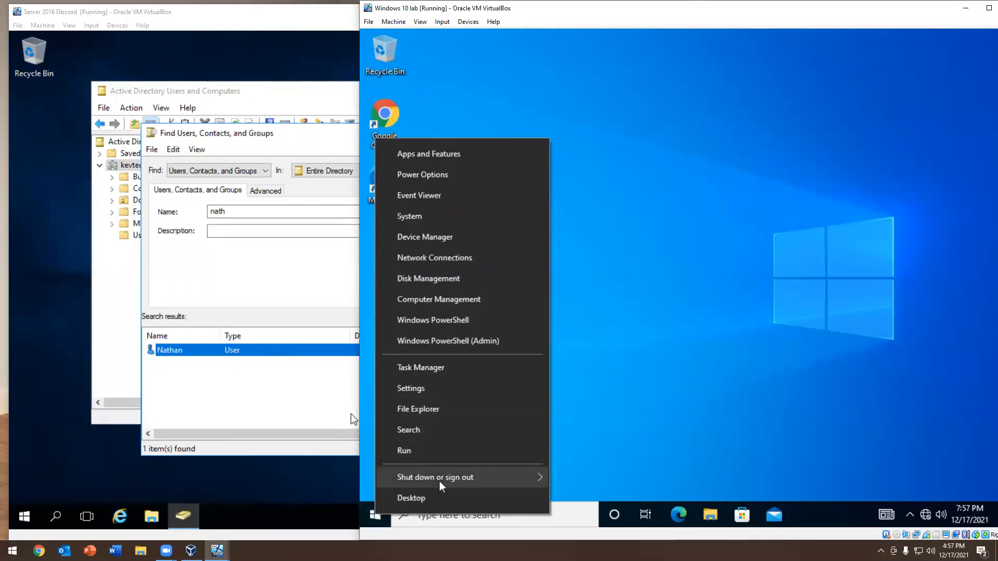
pyautogui.click(564, 475)
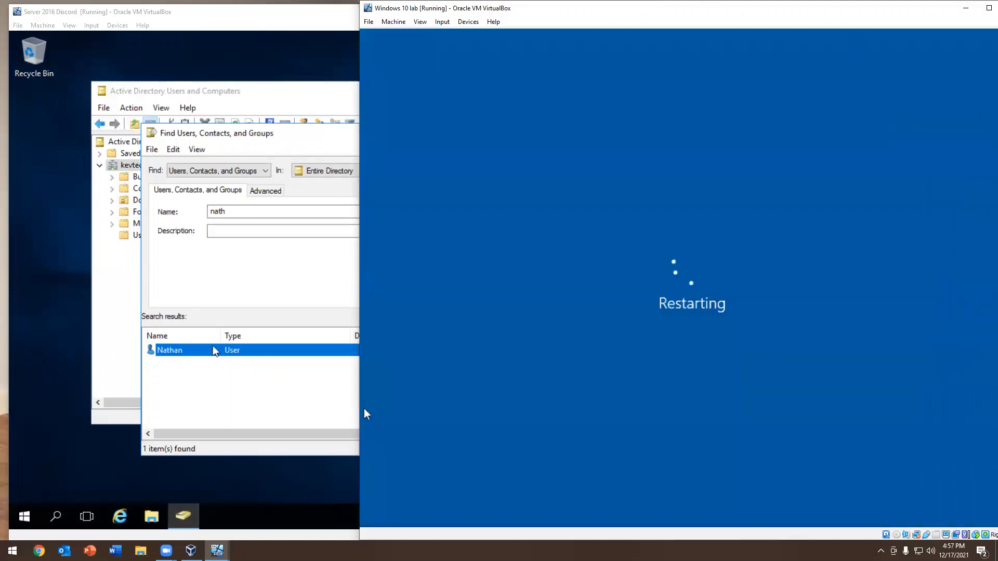
# Disable the domain user's account from the directory search results on the server
pyautogui.rightClick(213, 350)
pyautogui.click(233, 395)
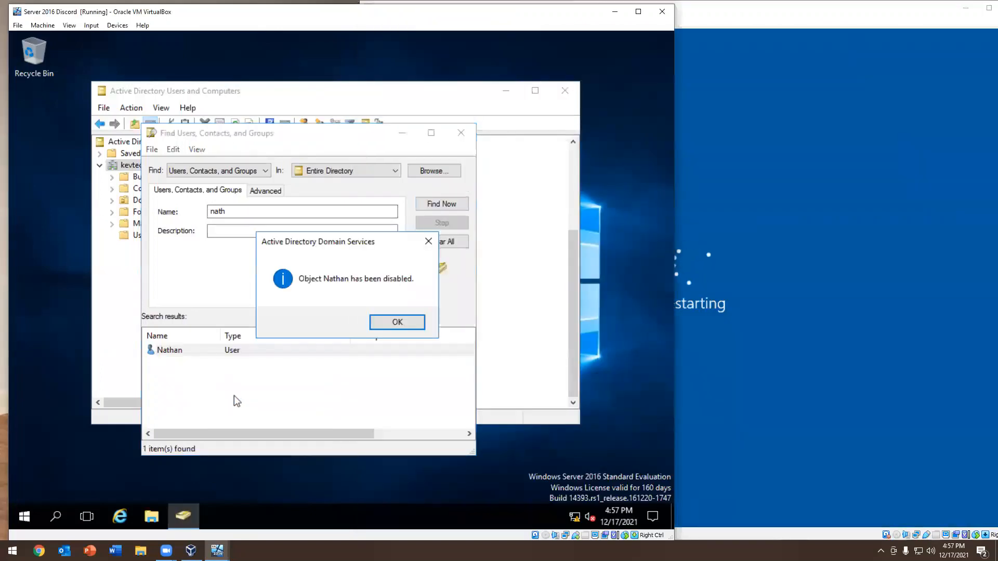
# Dismiss the account-disabled notice and close the directory search on the server
pyautogui.click(394, 320)
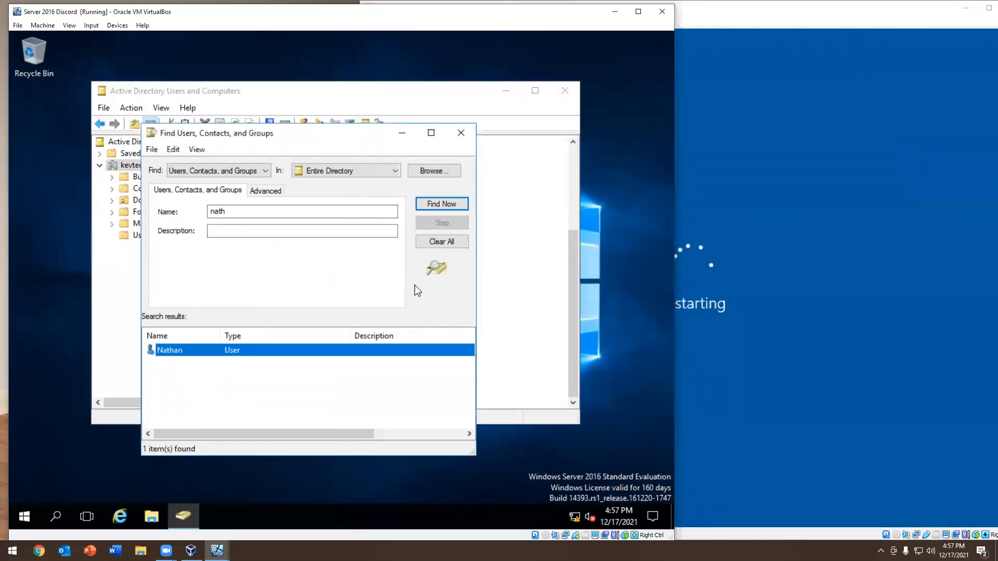
pyautogui.click(461, 133)
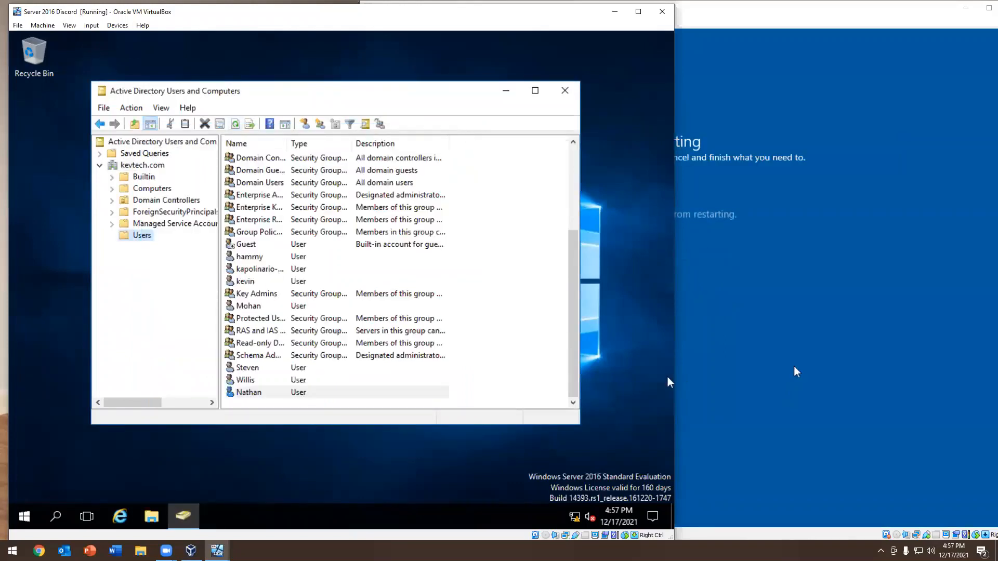
pyautogui.click(795, 372)
pyautogui.click(572, 417)
pyautogui.click(126, 312)
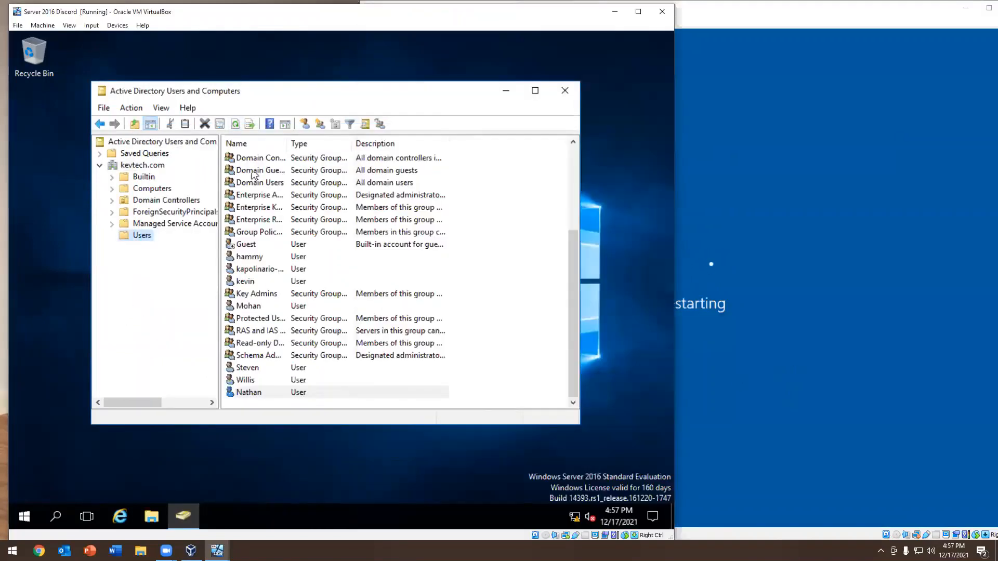
# Refresh the Users container on the server and select the disabled domain user
pyautogui.click(235, 125)
pyautogui.click(236, 125)
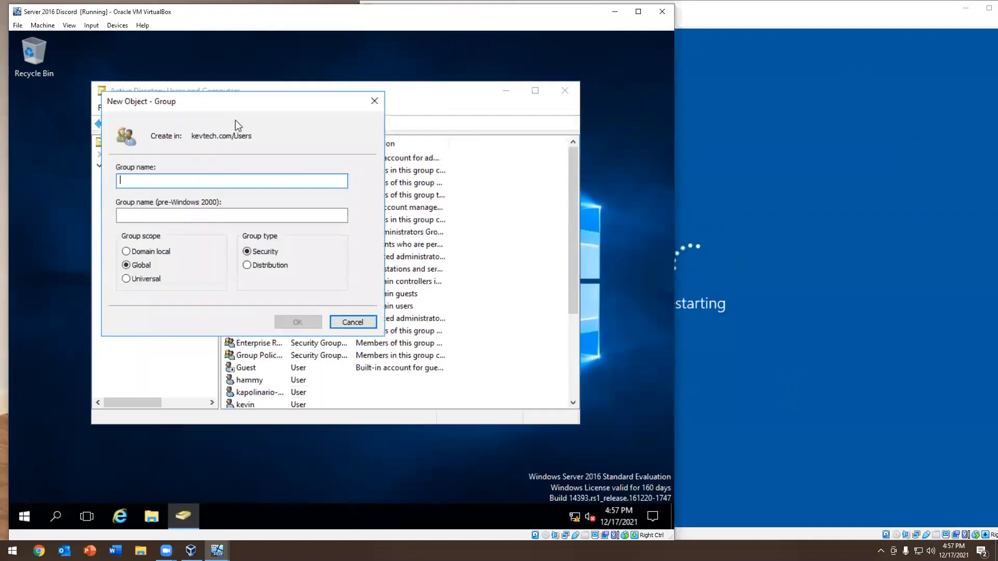
pyautogui.click(373, 100)
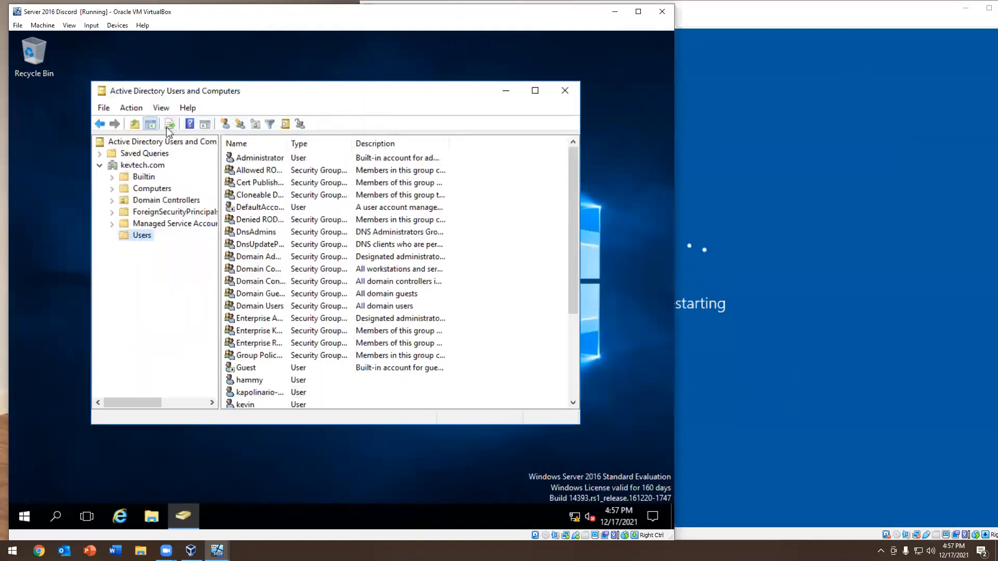
pyautogui.click(281, 270)
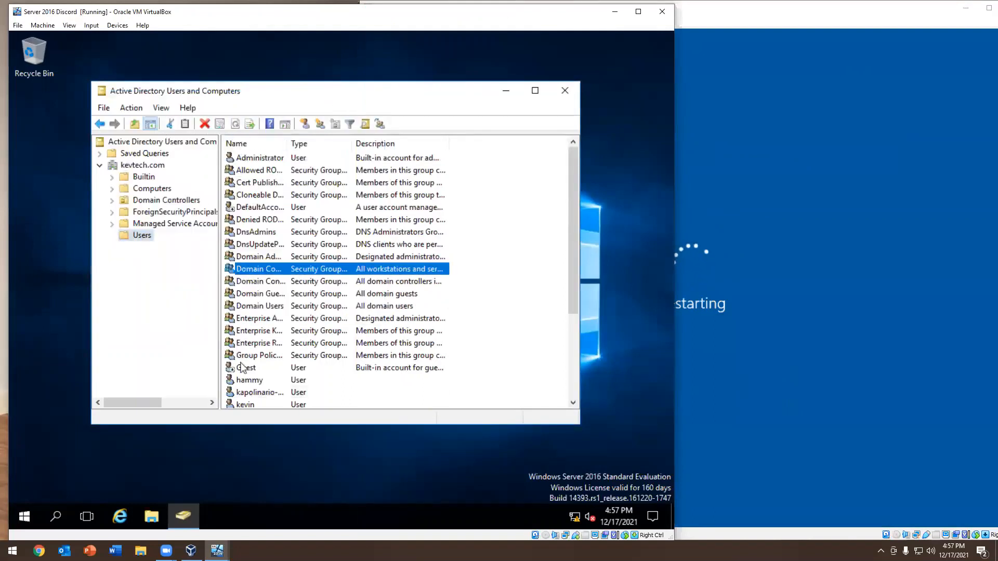
pyautogui.scroll(-4, 242, 366)
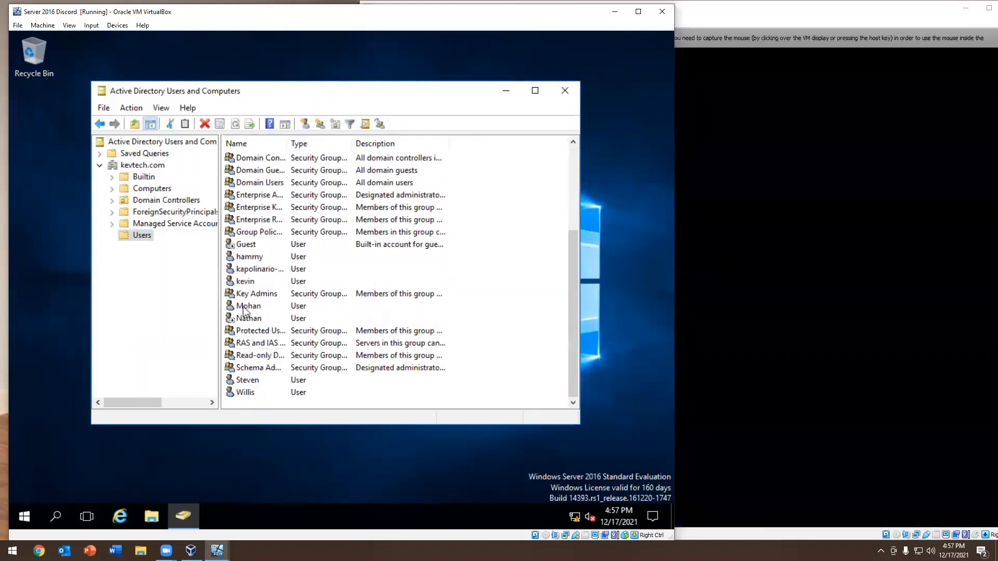
pyautogui.click(241, 318)
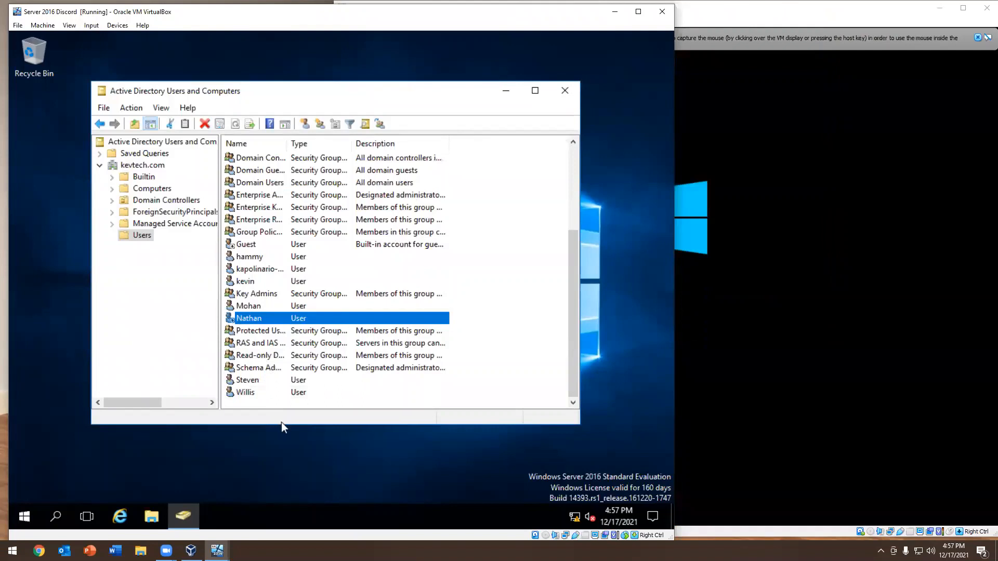
# Enlarge the Active Directory Users and Computers window and check the disabled domain user's available account actions
pyautogui.moveTo(286, 424); pyautogui.dragTo(287, 489)
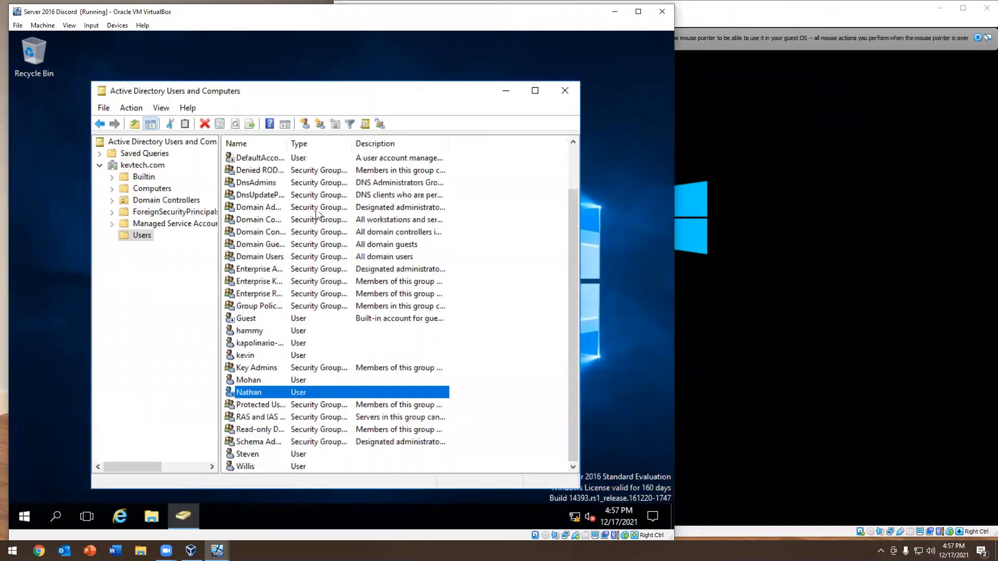
pyautogui.doubleClick(305, 82)
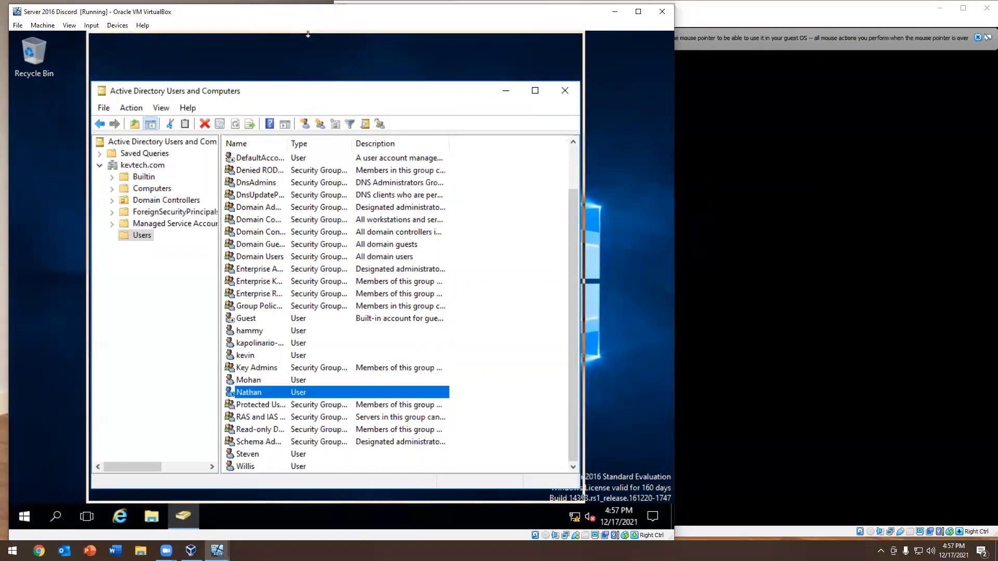
pyautogui.rightClick(243, 394)
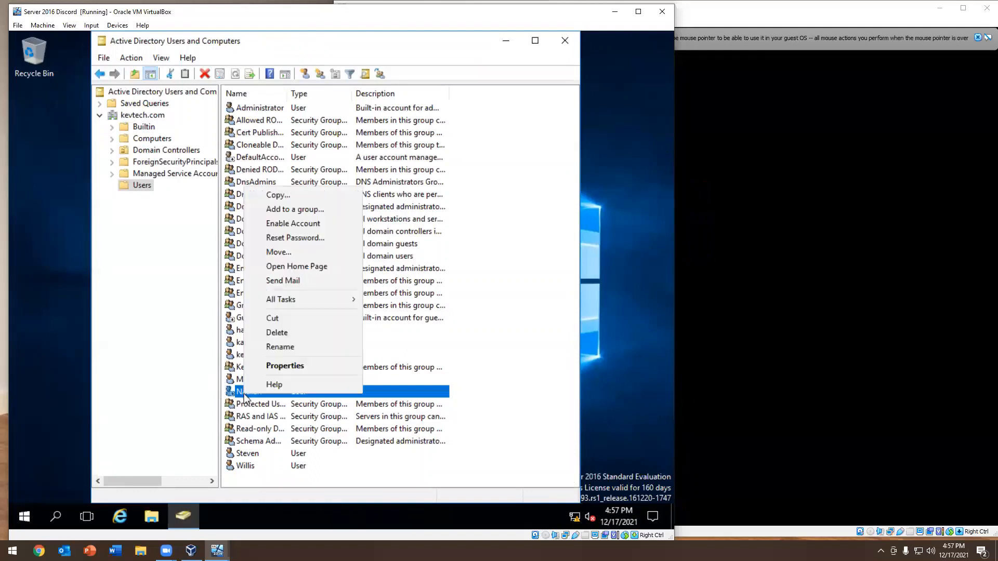
pyautogui.click(284, 225)
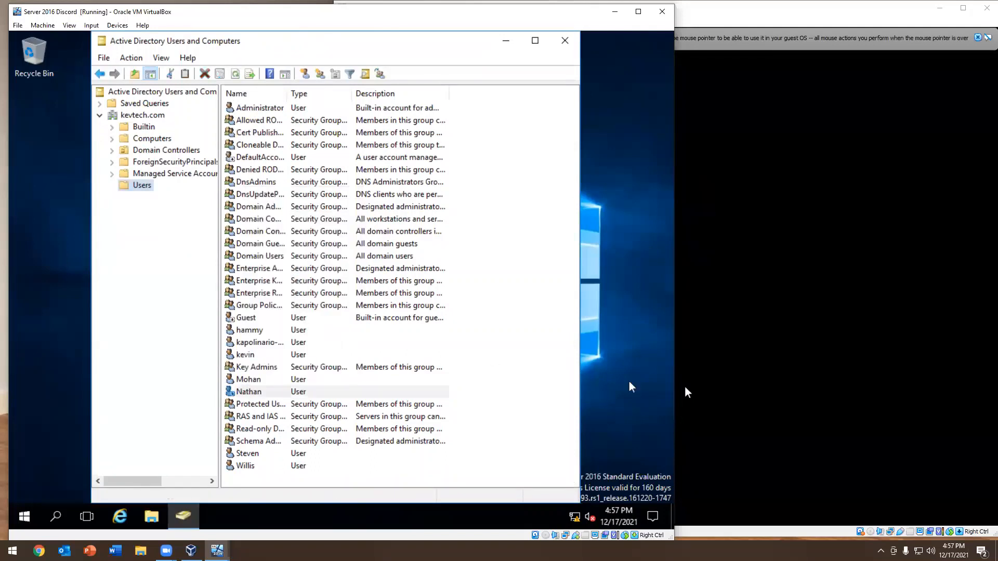
# Try to sign in to the Windows 10 client as the disabled domain user with the account password
pyautogui.click(891, 223)
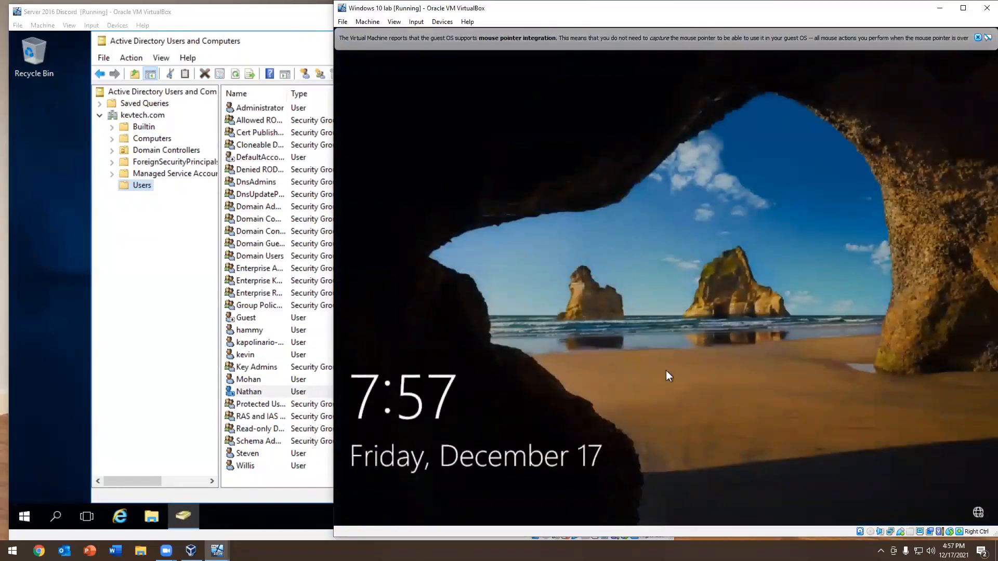
pyautogui.click(666, 370)
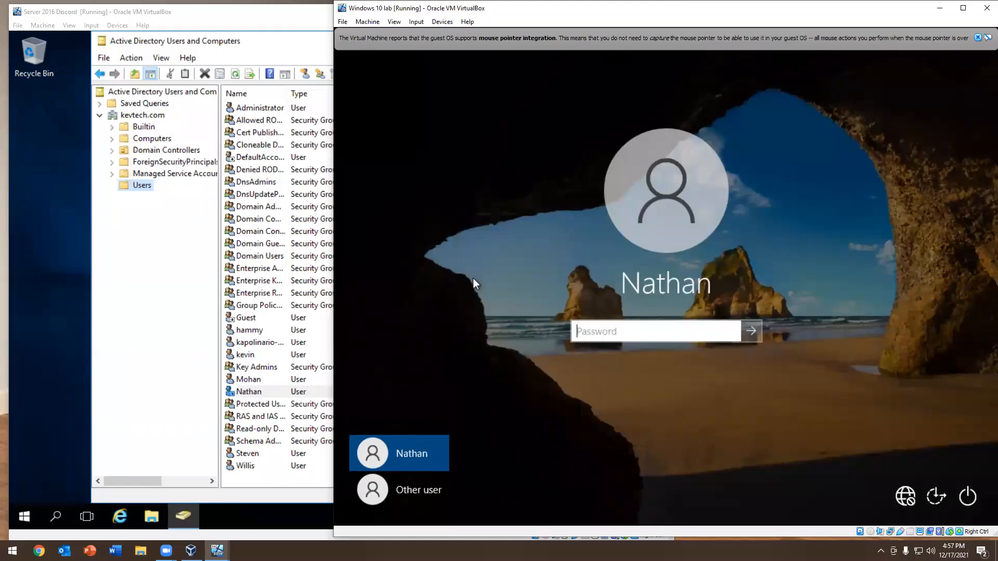
pyautogui.write('*******')
pyautogui.press('Return')
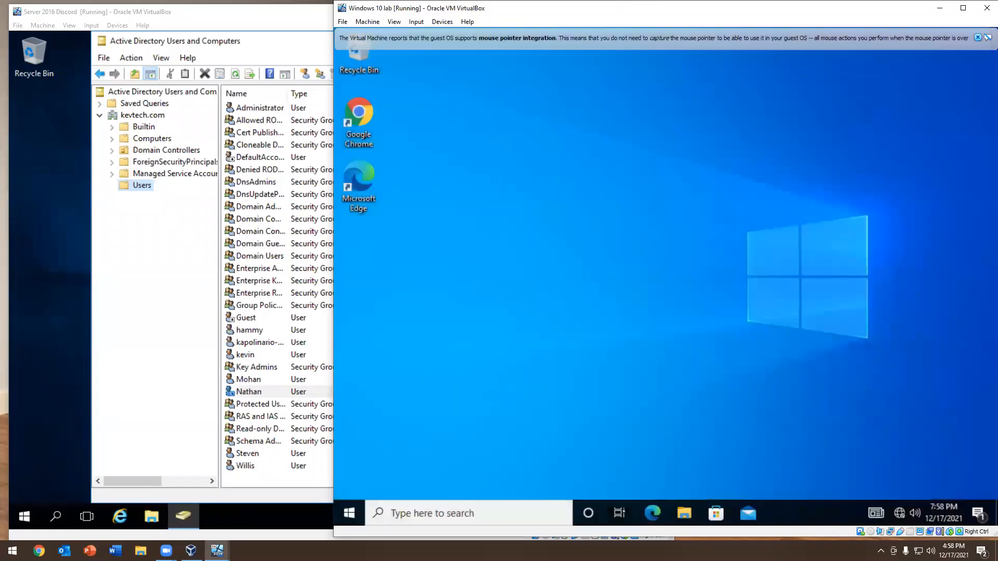
# Restart the Windows 10 client to repeat the disabled-account test
pyautogui.rightClick(349, 513)
pyautogui.moveTo(416, 464)
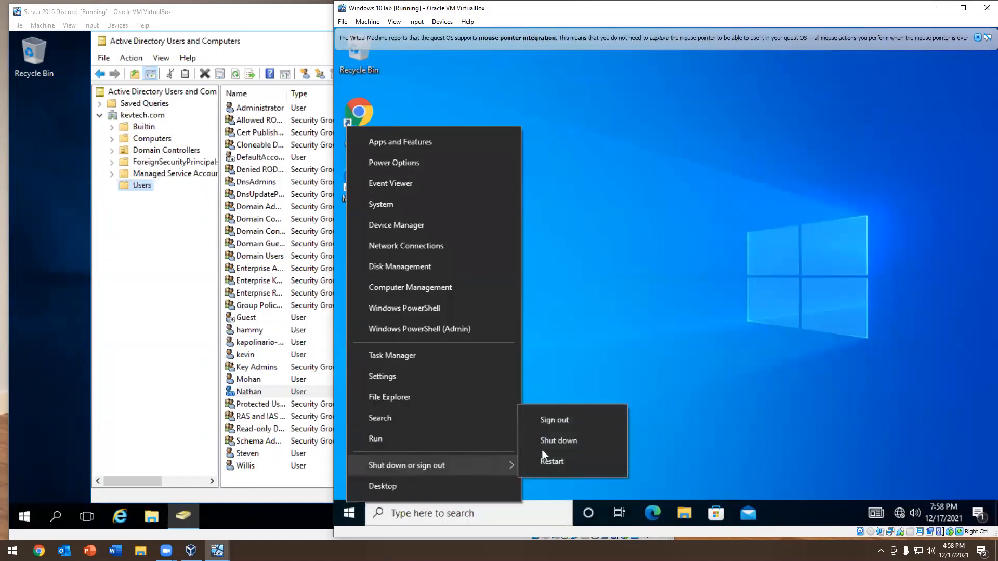
pyautogui.click(550, 462)
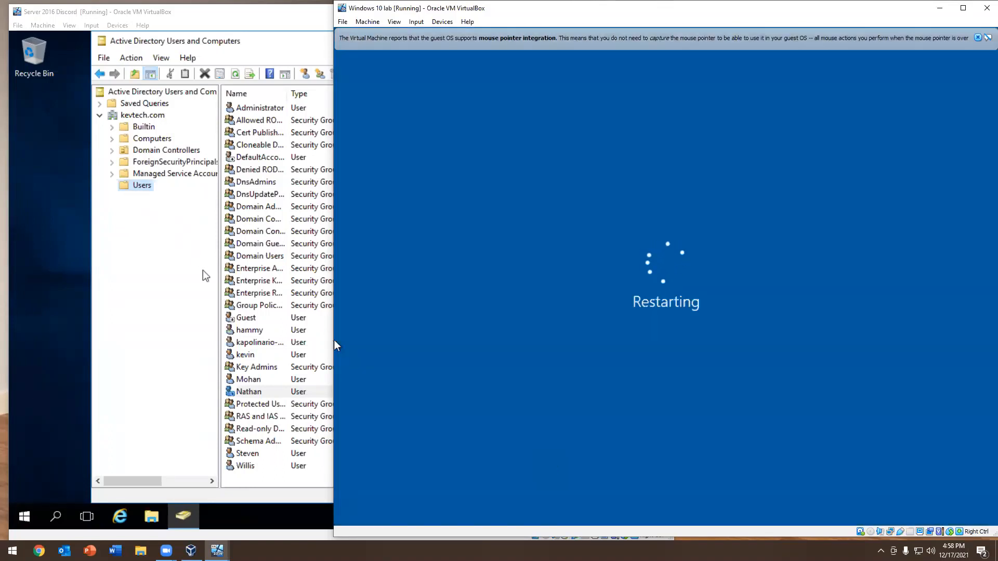
# Start a new user in the server's Users container with first name Test and user logon name test
pyautogui.rightClick(238, 380)
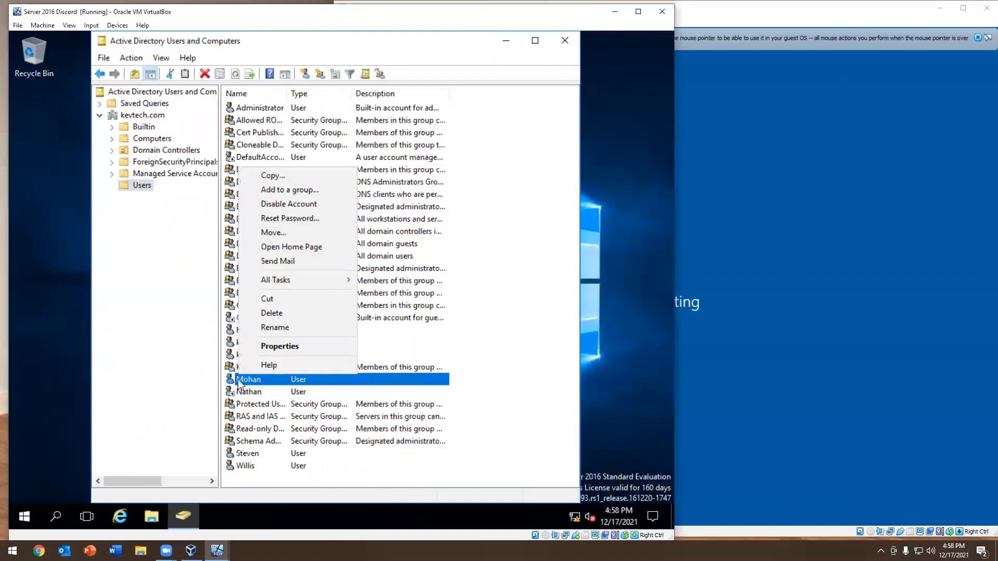
pyautogui.click(245, 392)
pyautogui.rightClick(138, 185)
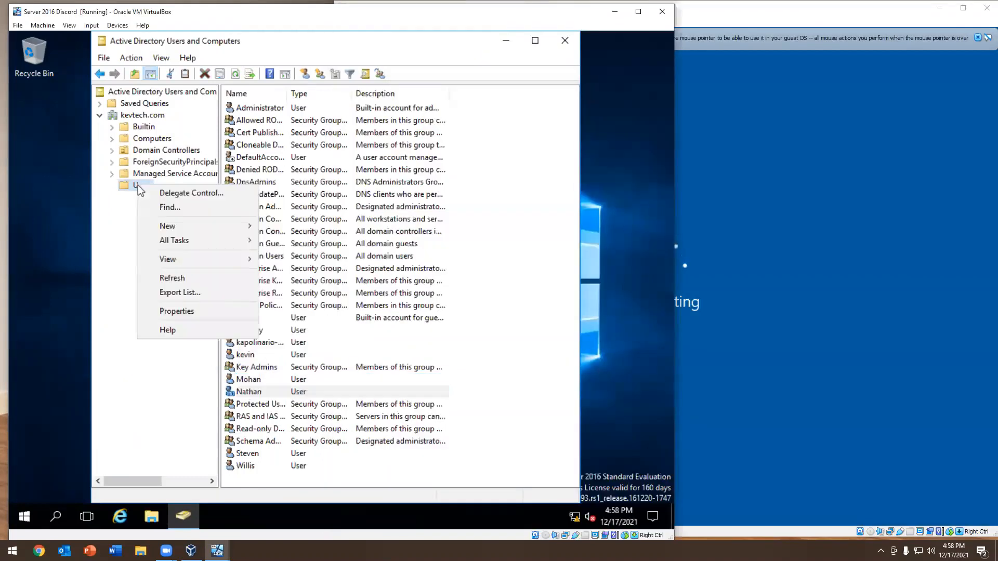
pyautogui.moveTo(172, 229)
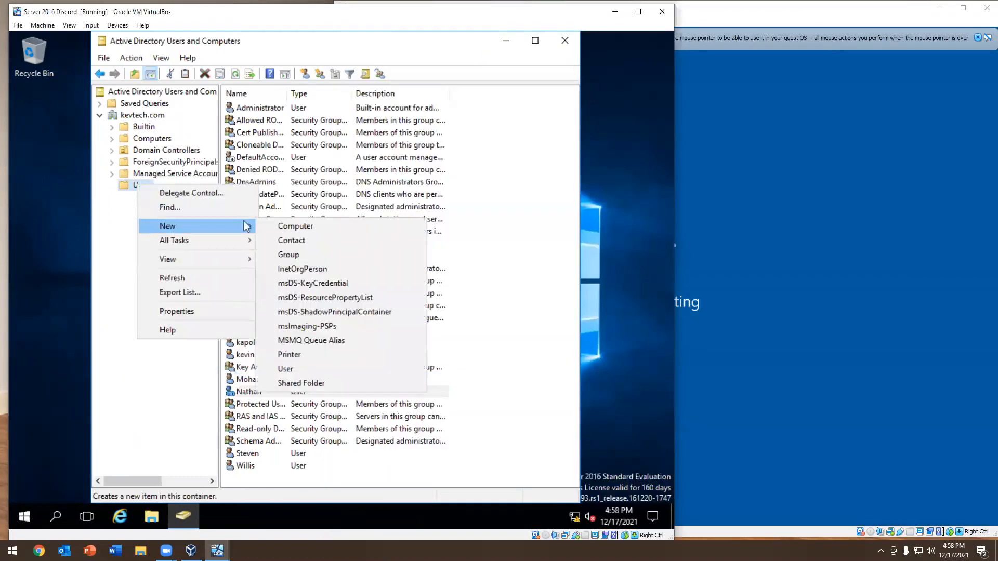
pyautogui.click(286, 368)
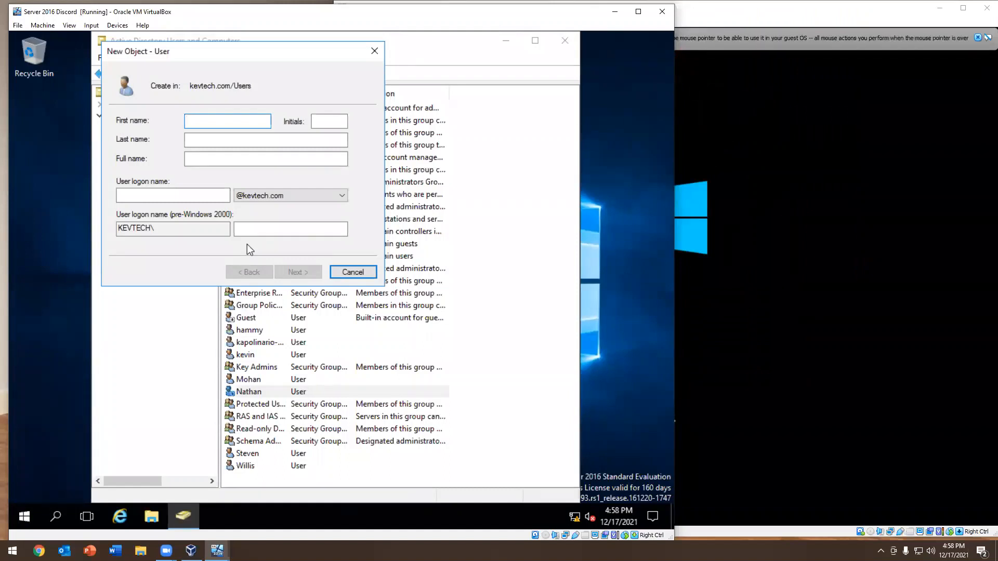
pyautogui.write('Test')
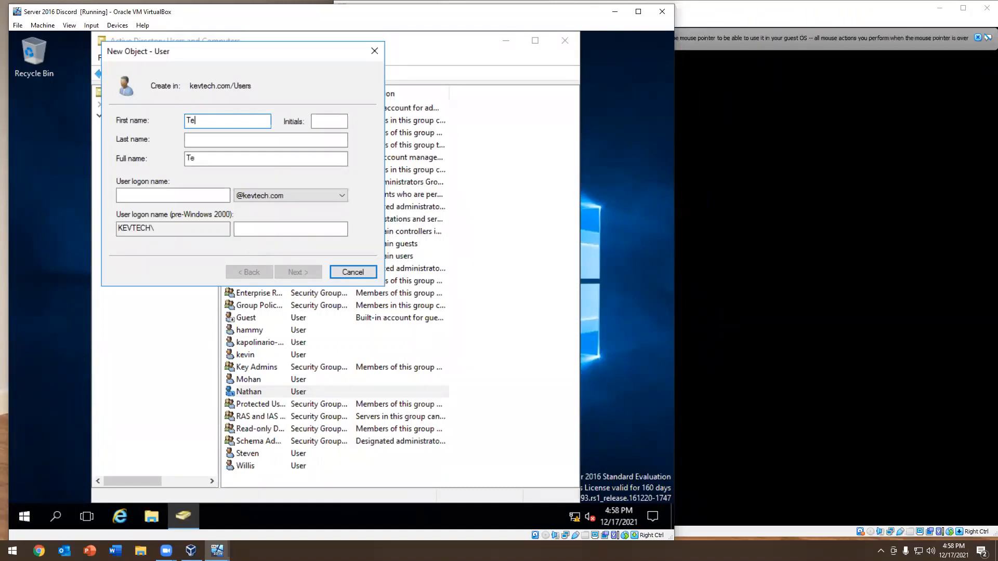
pyautogui.press('Tab')
pyautogui.press('Tab')
pyautogui.press('Tab')
pyautogui.press('Tab')
pyautogui.write('test')
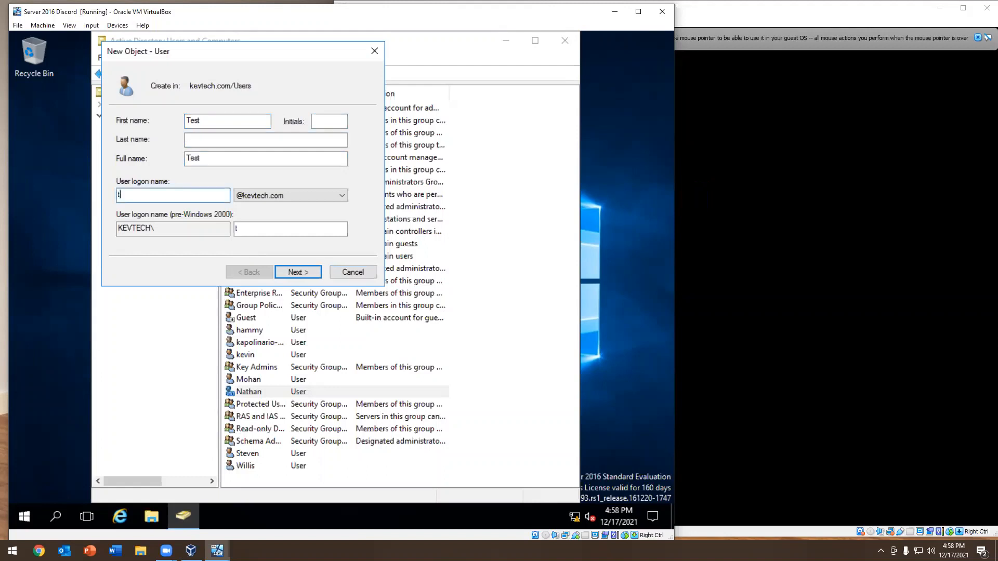
pyautogui.click(297, 272)
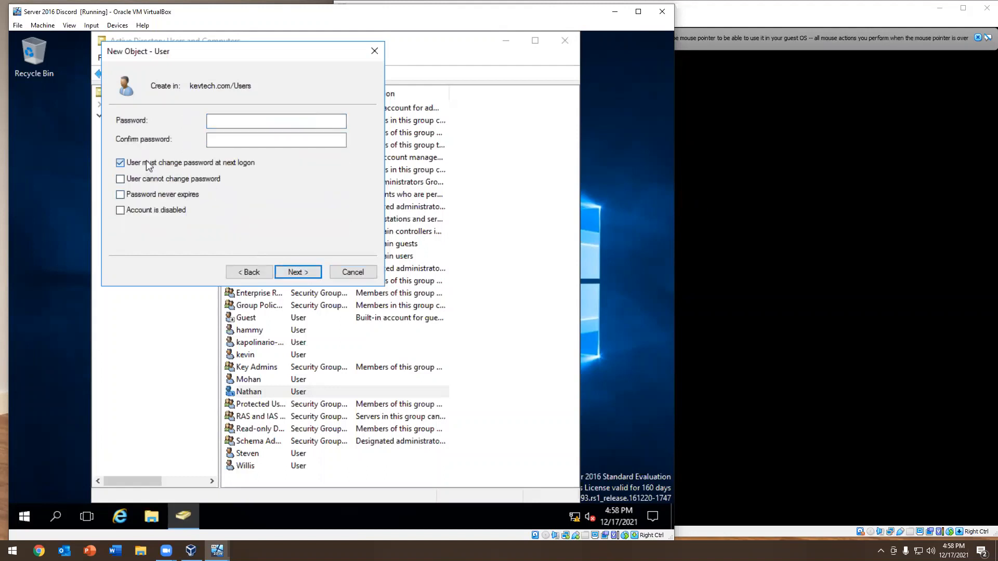
# Enter and confirm the new user's password, turn off the forced password change, mark the account as disabled, and finish creating it
pyautogui.click(120, 163)
pyautogui.click(256, 118)
pyautogui.write('P@ssw0rd')
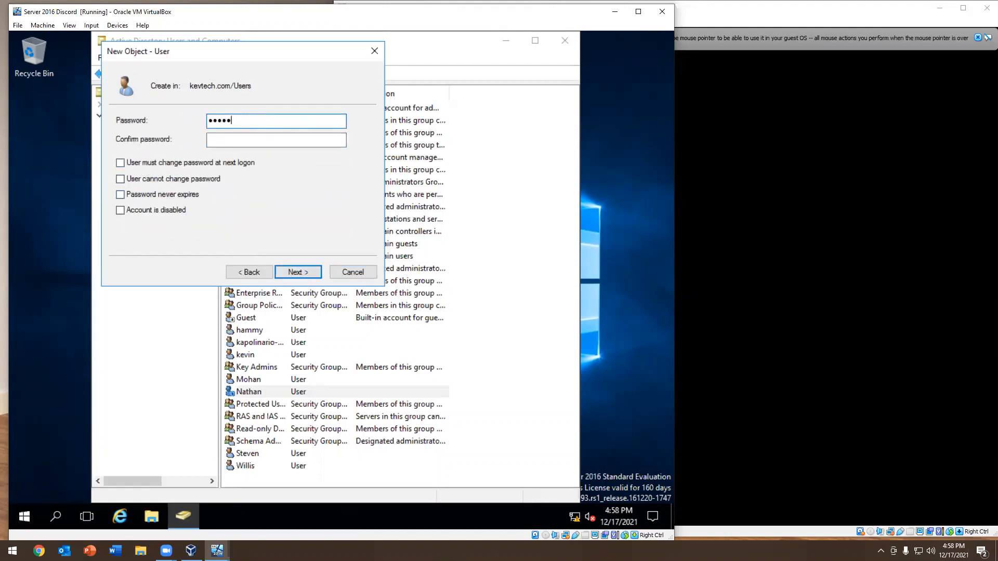
pyautogui.press('Tab')
pyautogui.write('P@ssw0rd')
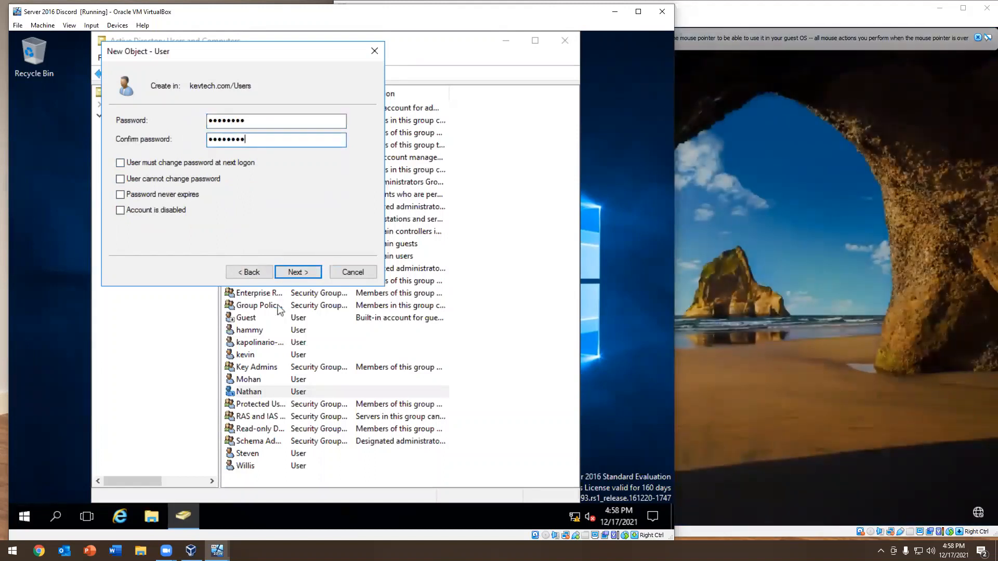
pyautogui.click(157, 210)
pyautogui.click(299, 271)
pyautogui.click(301, 270)
# Try to sign in to the Windows 10 client as test with the account password, and dismiss the resulting message
pyautogui.click(799, 244)
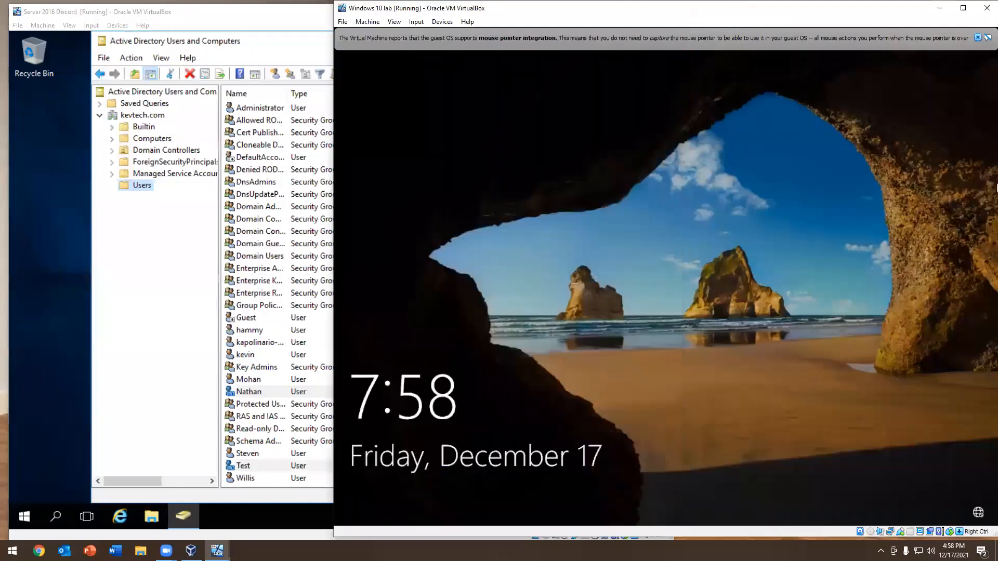
pyautogui.click(416, 504)
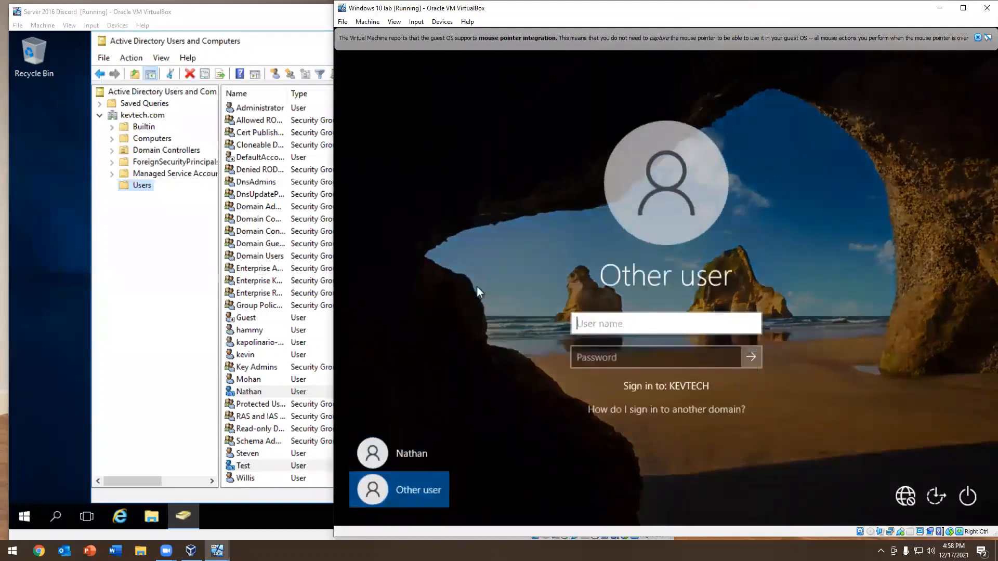
pyautogui.write('test')
pyautogui.press('Tab')
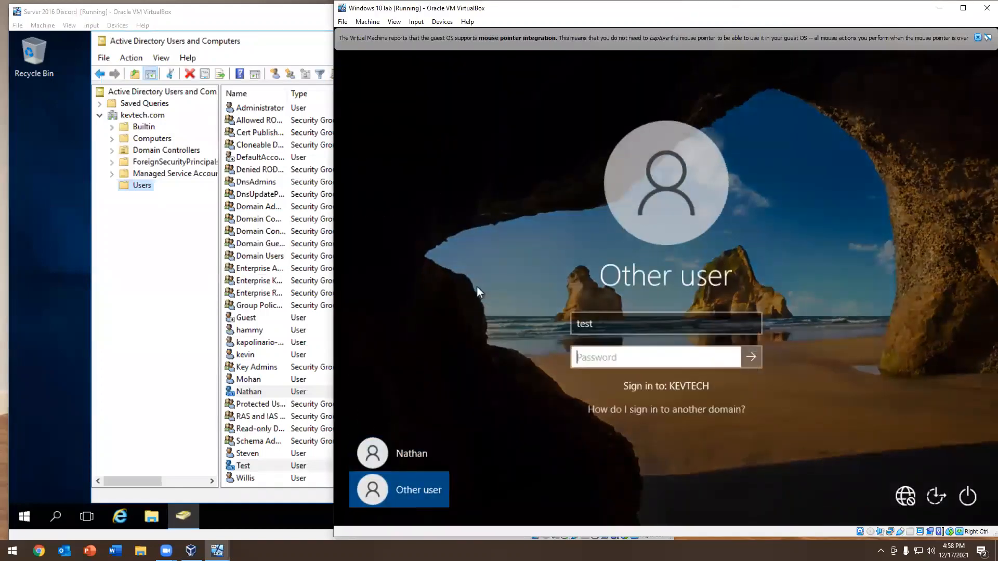
pyautogui.write('******')
pyautogui.press('Return')
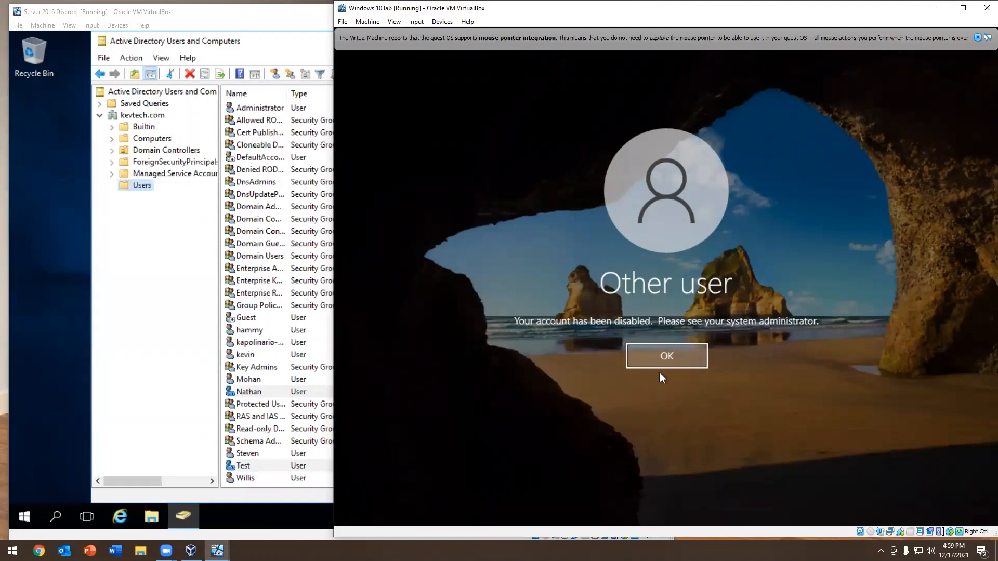
pyautogui.click(683, 362)
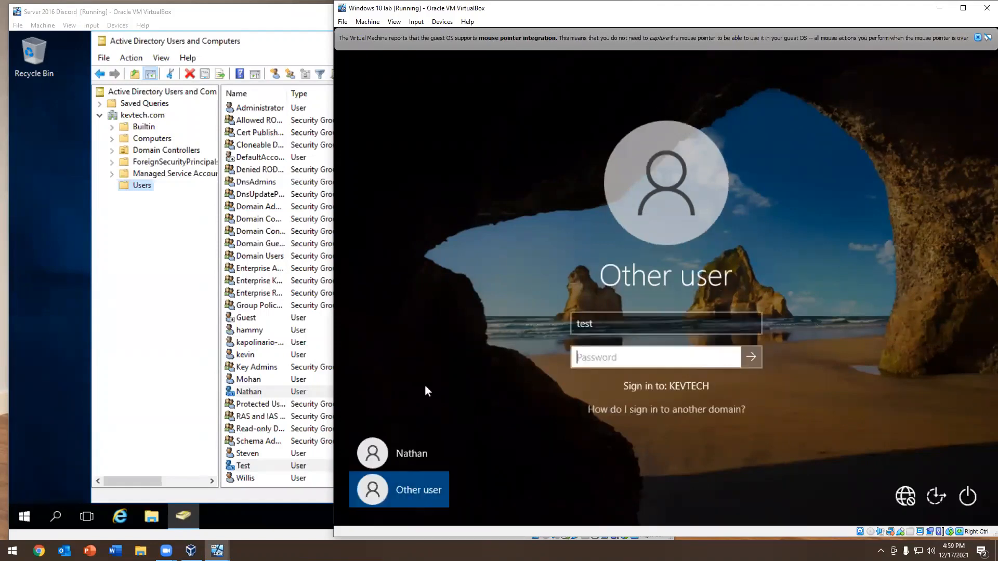
# Enable the Test user's account in the Users container on the server
pyautogui.click(244, 466)
pyautogui.click(837, 431)
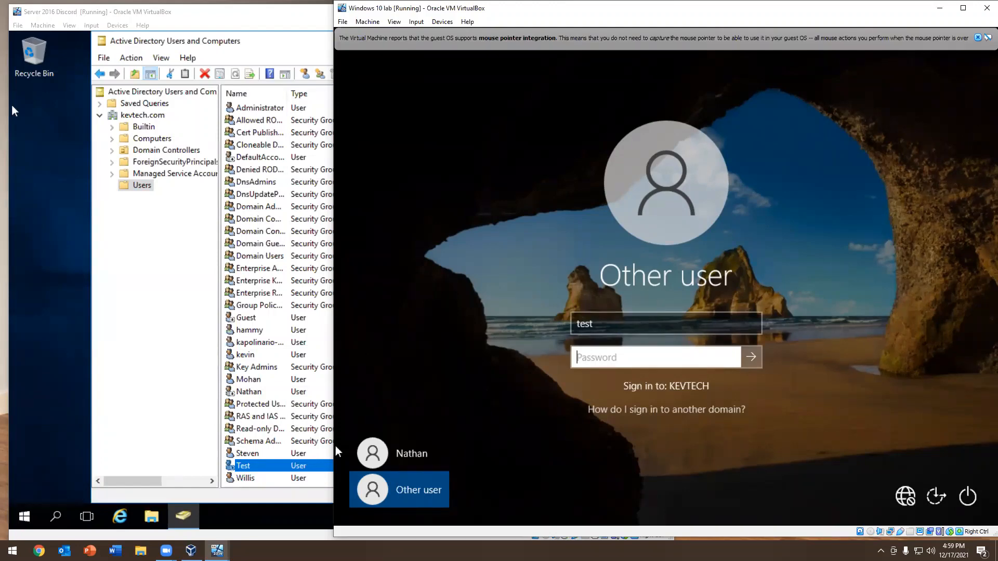
pyautogui.rightClick(248, 466)
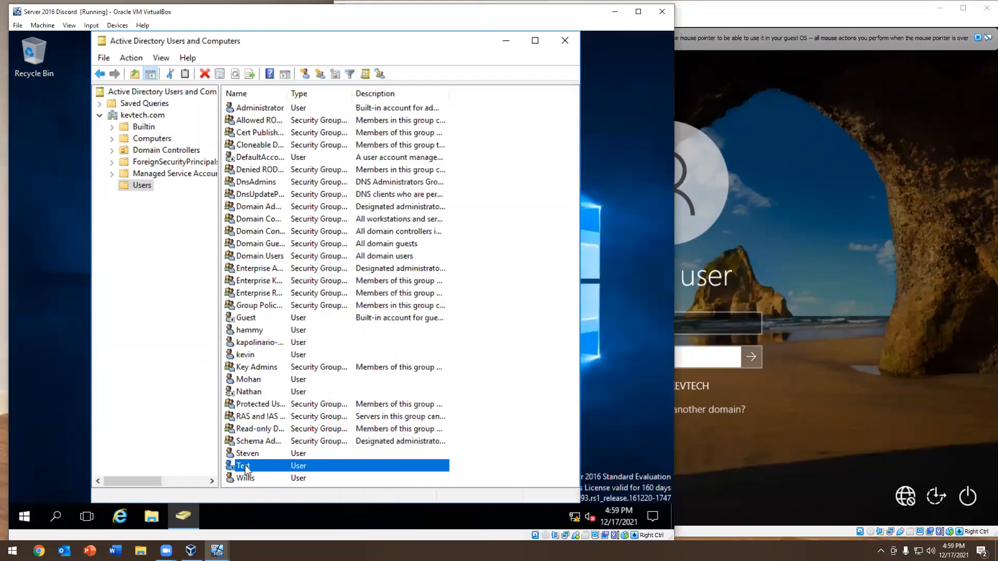
pyautogui.click(286, 295)
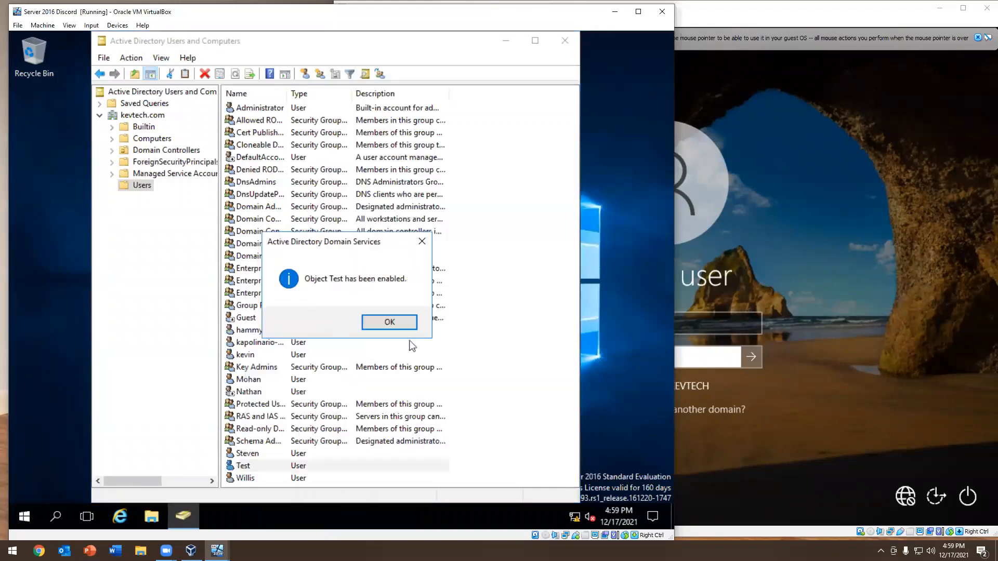
pyautogui.press('Return')
# Sign in to the Windows 10 client as test with the account password
pyautogui.click(683, 357)
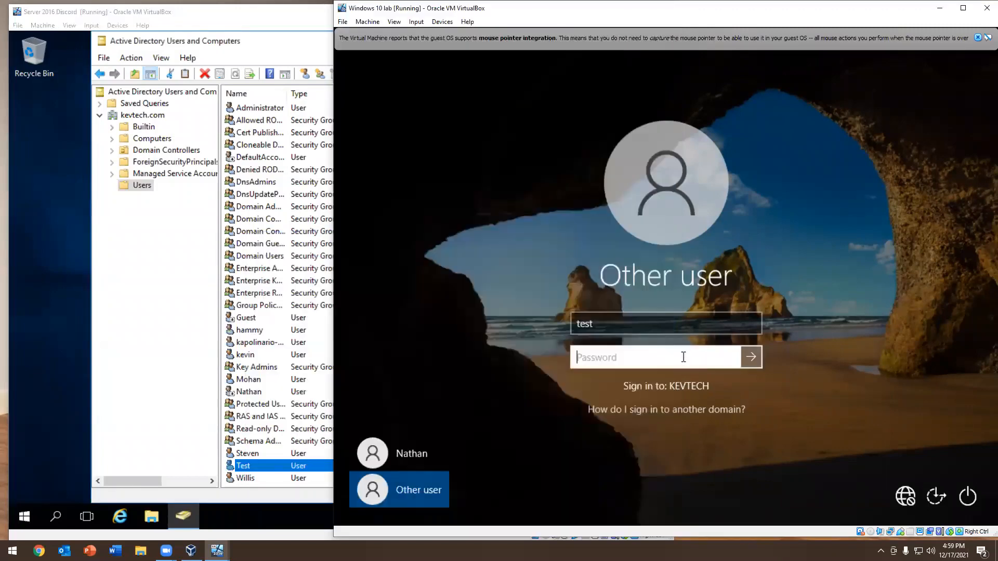
pyautogui.write('Pa$$w0rd')
pyautogui.press('Return')
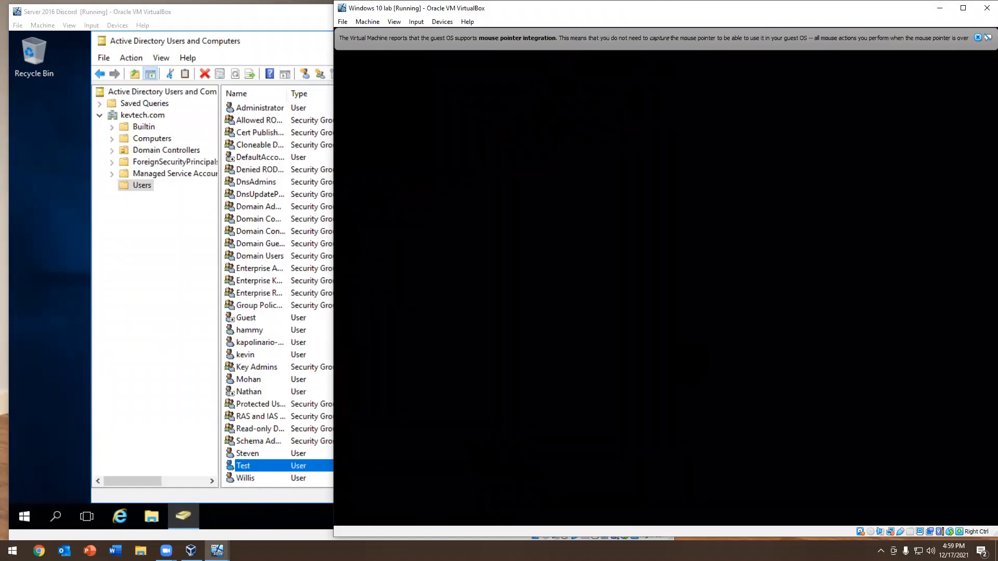
# On the server, enable the disabled user account listed just above Protected Users in the Users container
pyautogui.rightClick(232, 400)
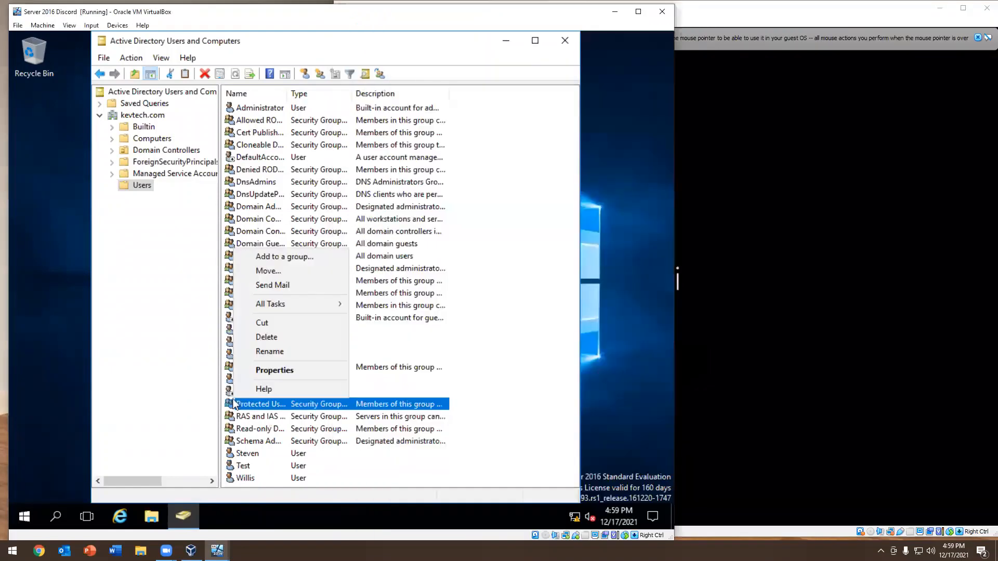
pyautogui.rightClick(231, 392)
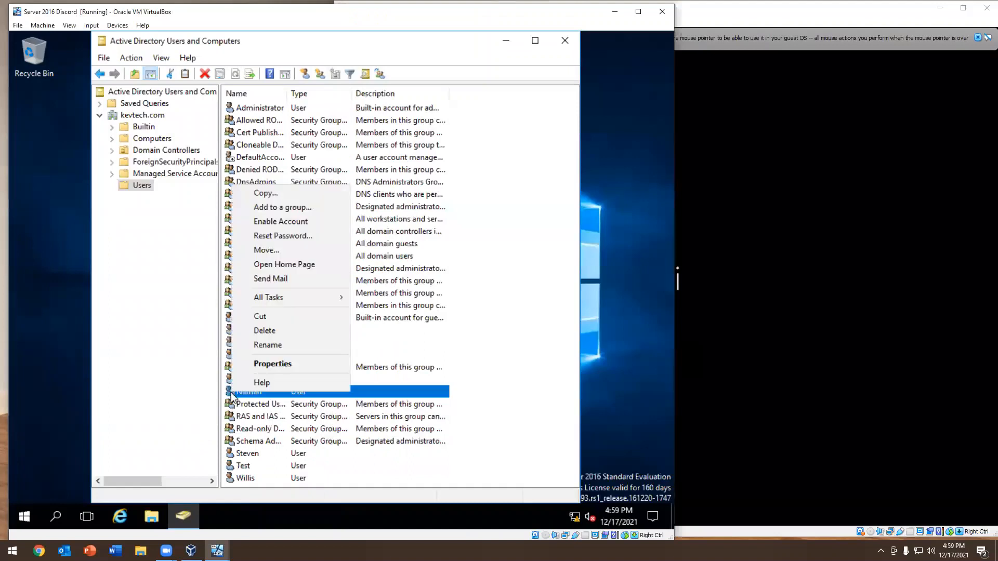
pyautogui.click(279, 220)
pyautogui.click(397, 321)
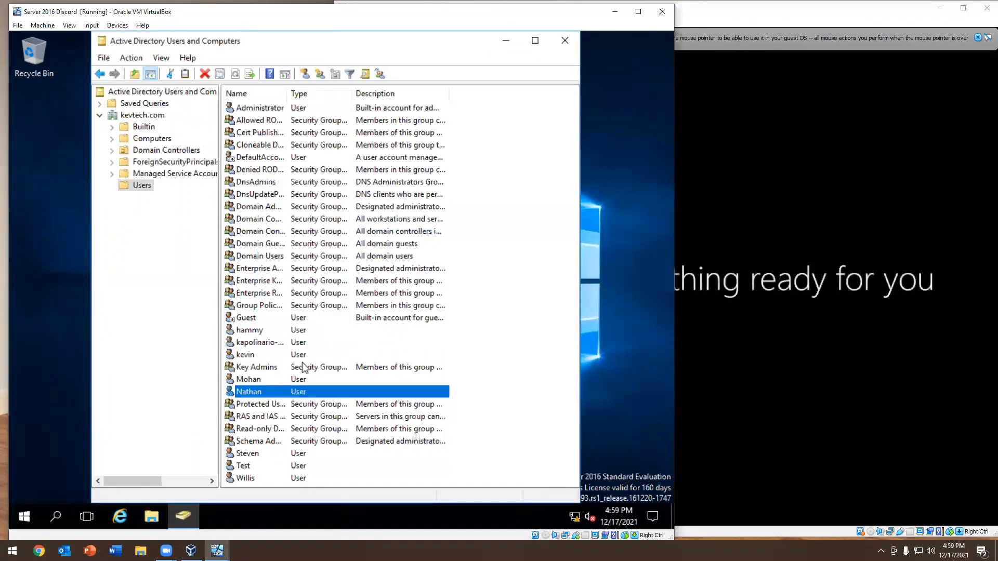
# Set the account listed just above Protected Users to expire at the end of December 1, 2021, and save its properties
pyautogui.doubleClick(255, 393)
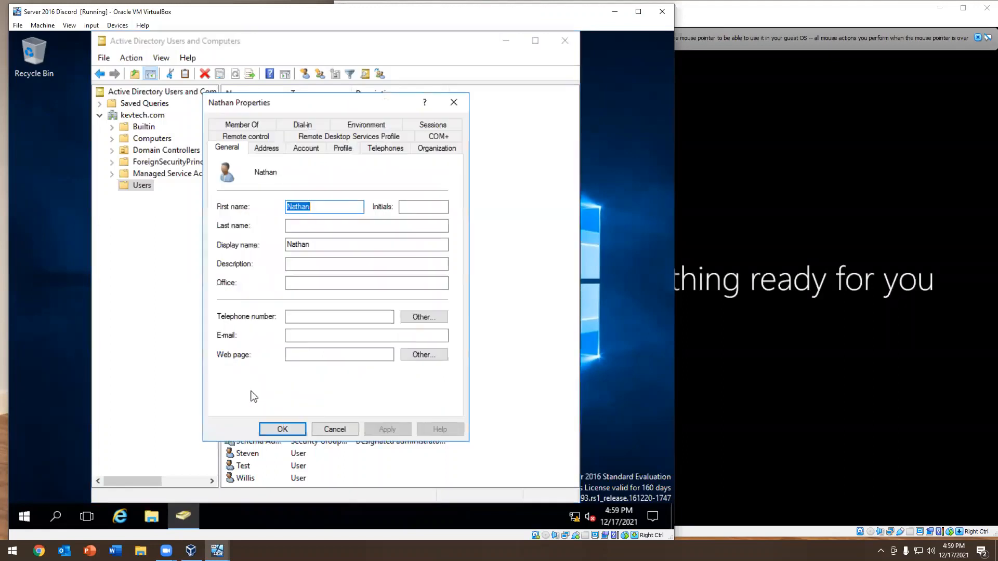
pyautogui.click(389, 150)
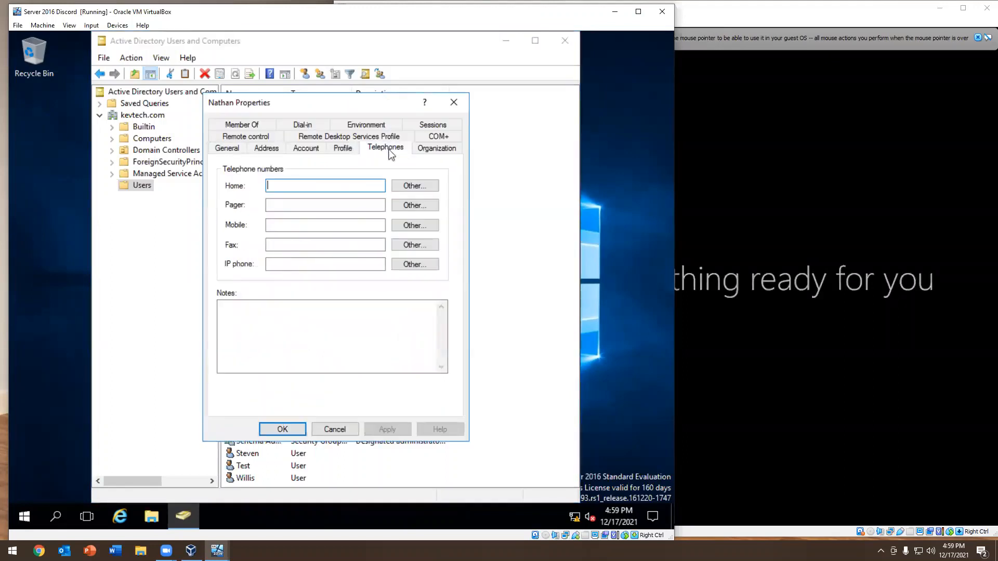
pyautogui.click(351, 147)
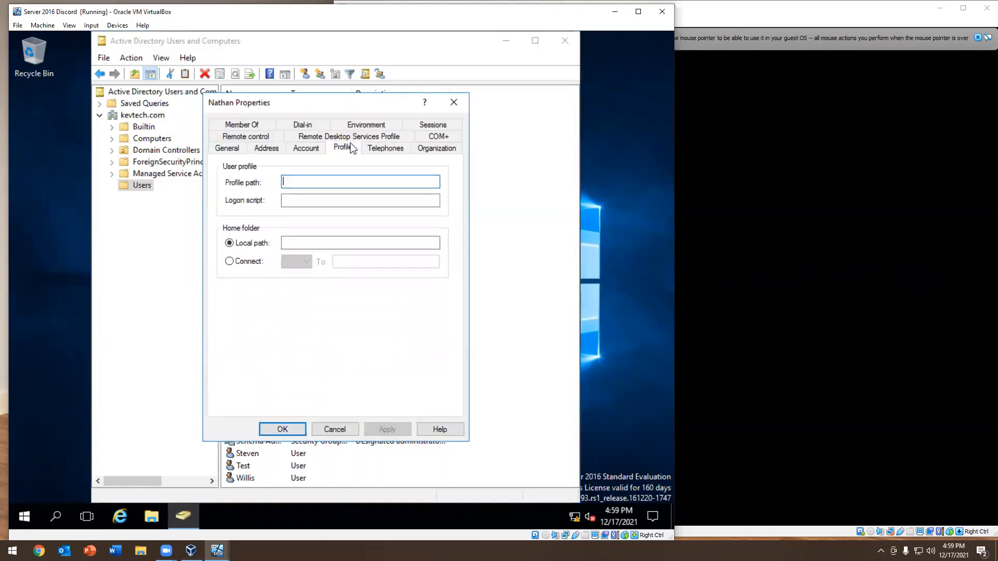
pyautogui.click(311, 150)
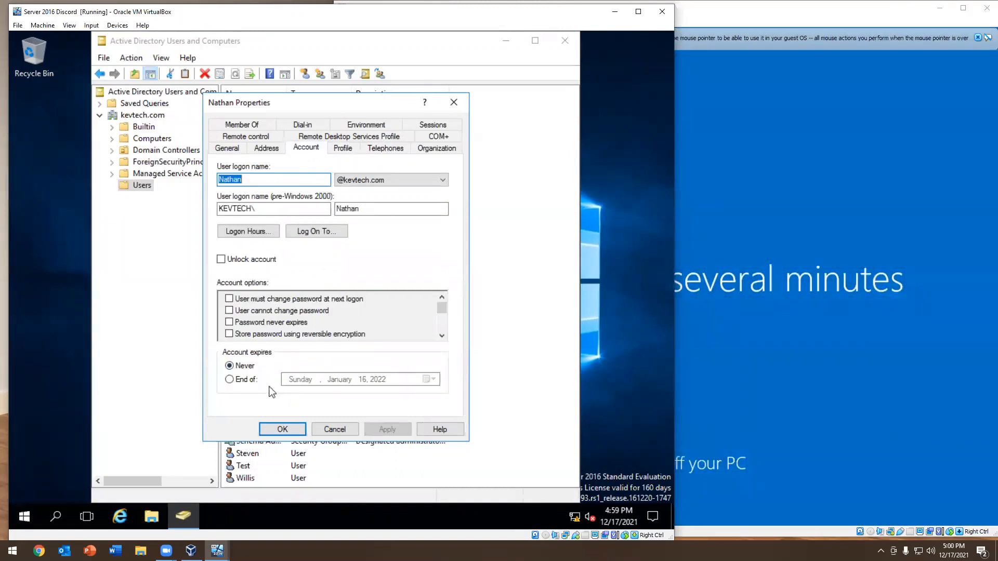
pyautogui.click(247, 382)
pyautogui.click(431, 379)
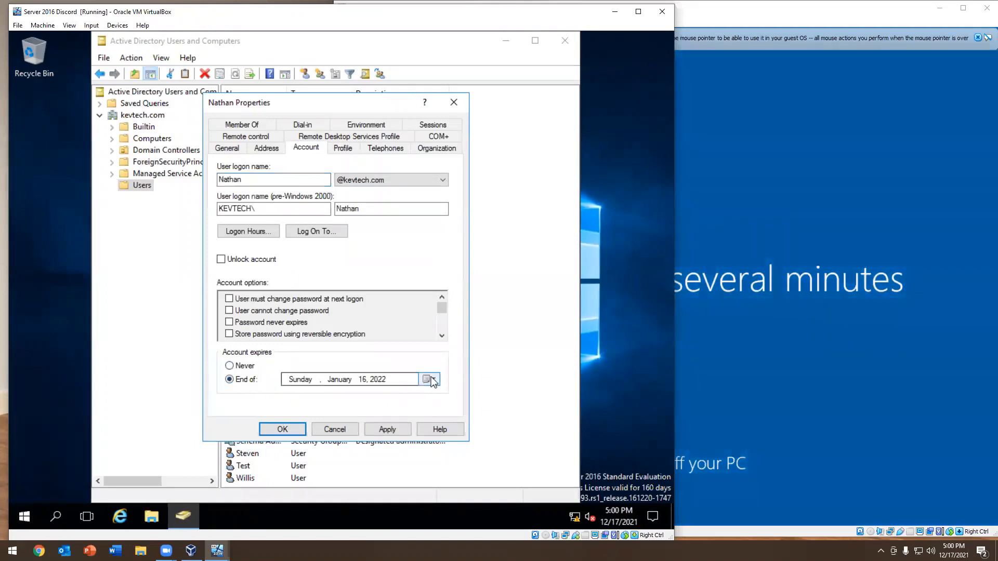
pyautogui.click(288, 398)
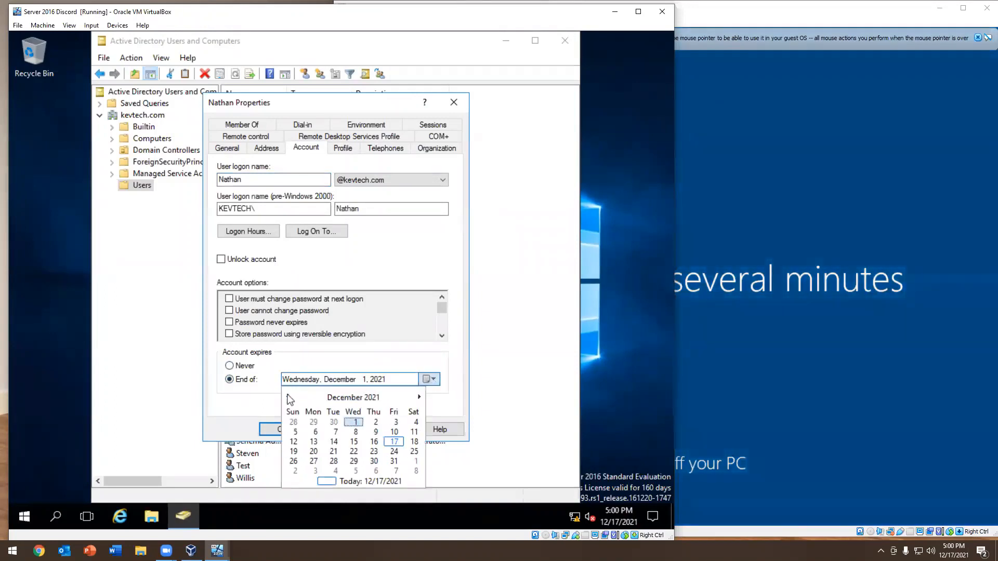
pyautogui.click(354, 423)
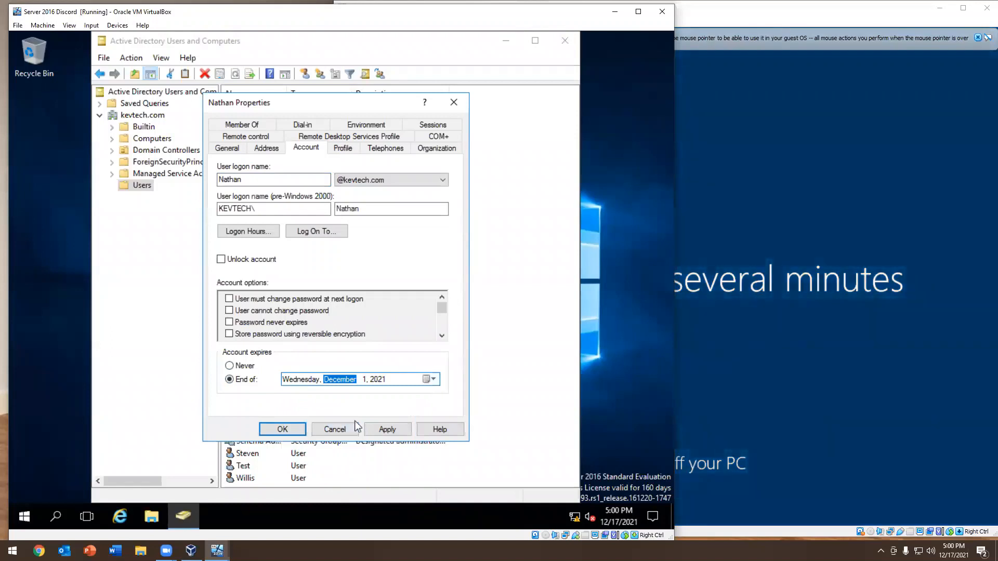
pyautogui.click(386, 427)
pyautogui.click(289, 429)
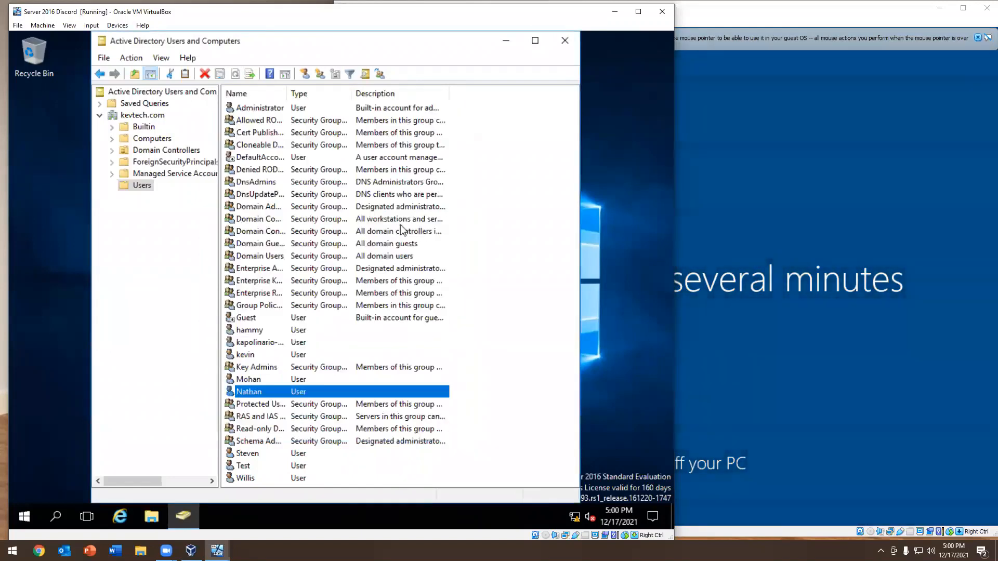
# Switch to the Windows 10 client and sign the Test user out
pyautogui.click(686, 29)
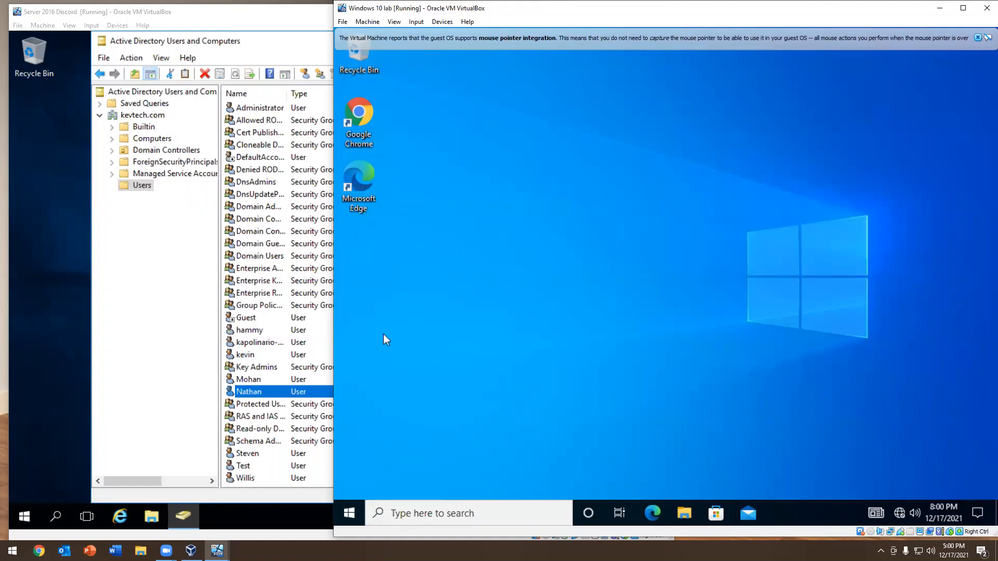
pyautogui.click(348, 513)
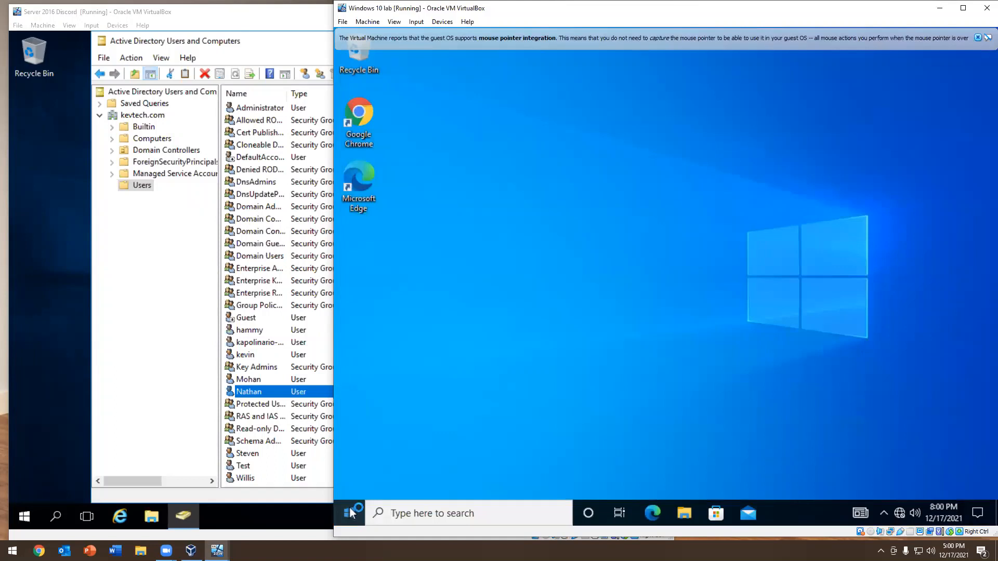
pyautogui.click(349, 513)
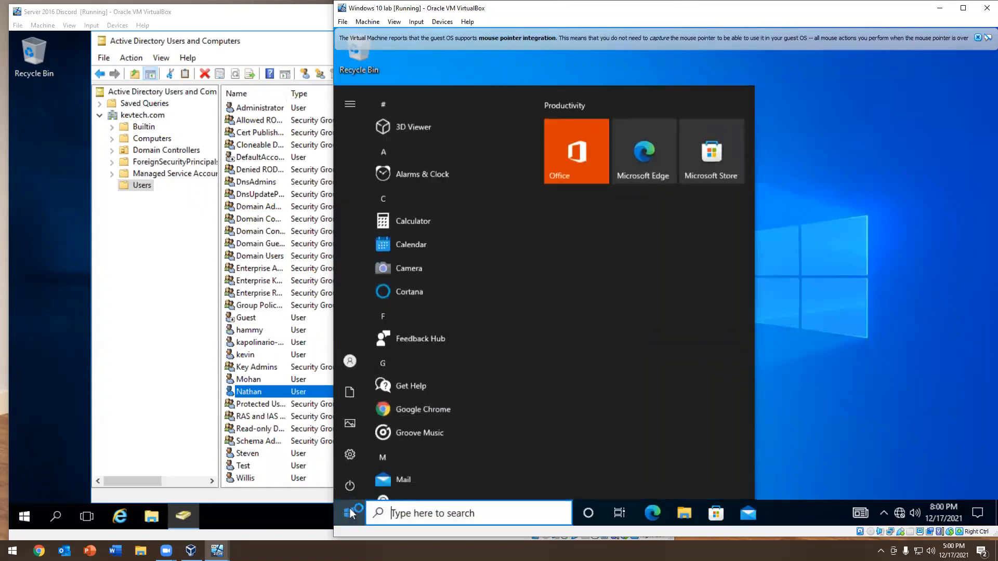
pyautogui.click(349, 513)
pyautogui.click(349, 514)
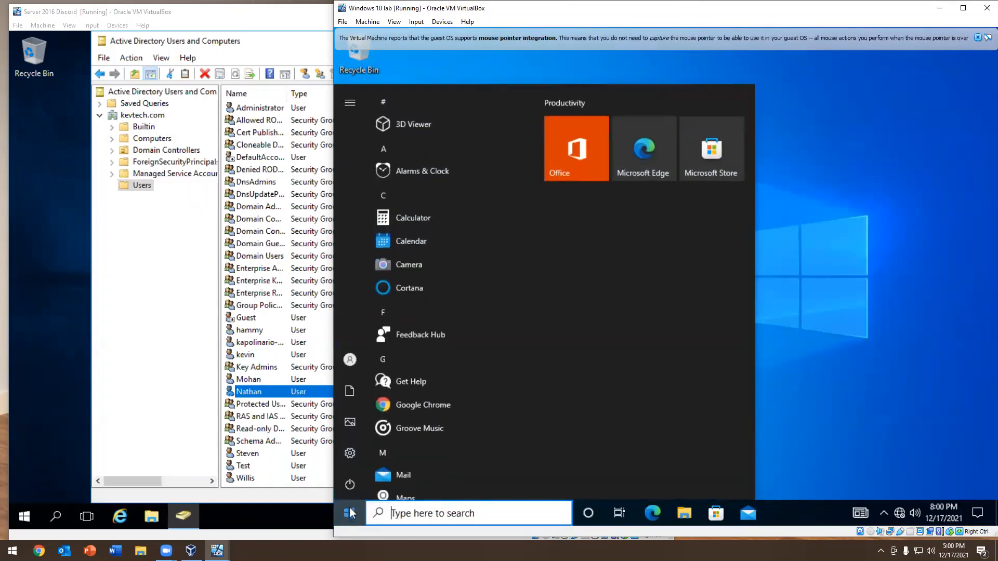
pyautogui.click(864, 285)
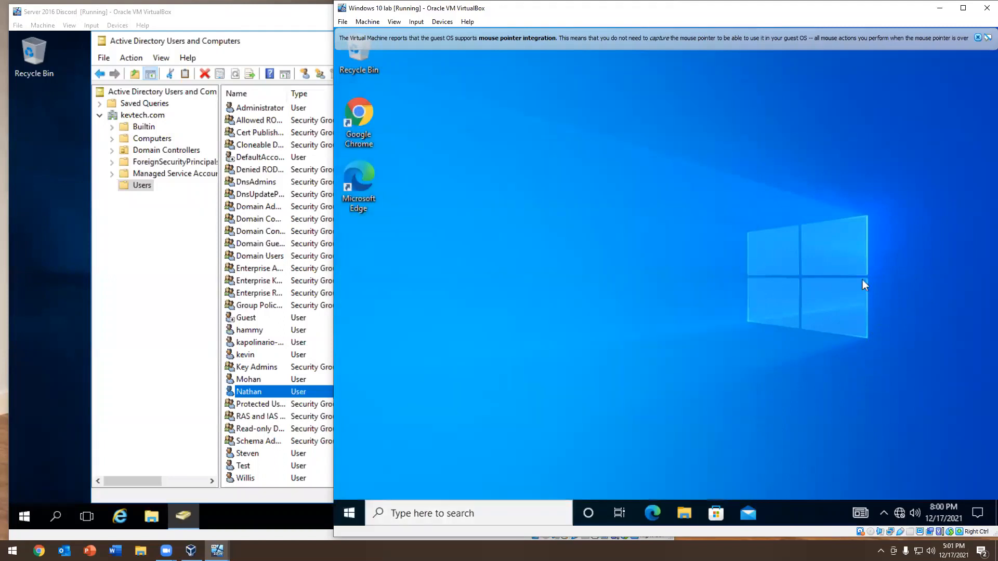
pyautogui.rightClick(349, 514)
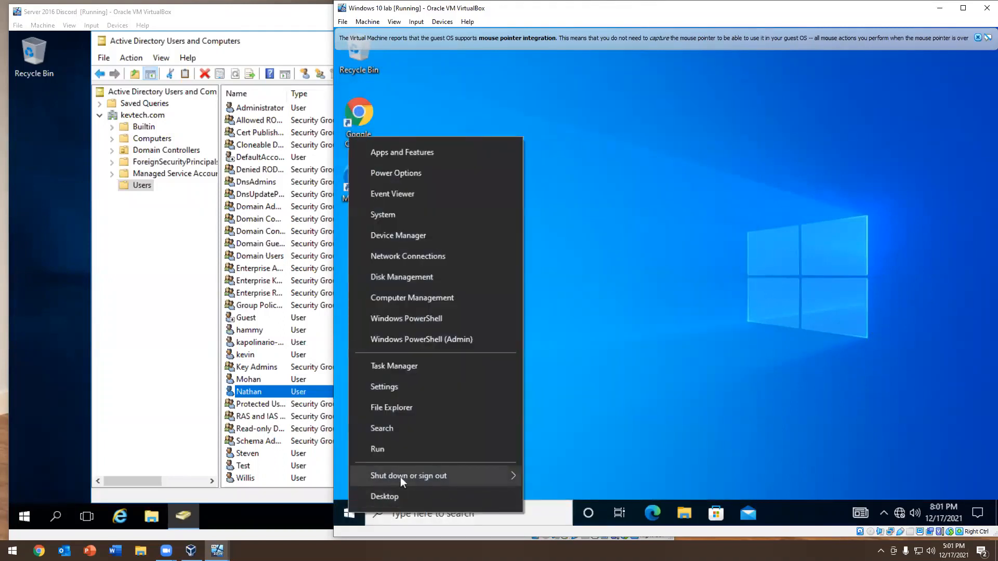
pyautogui.moveTo(400, 476)
pyautogui.click(565, 431)
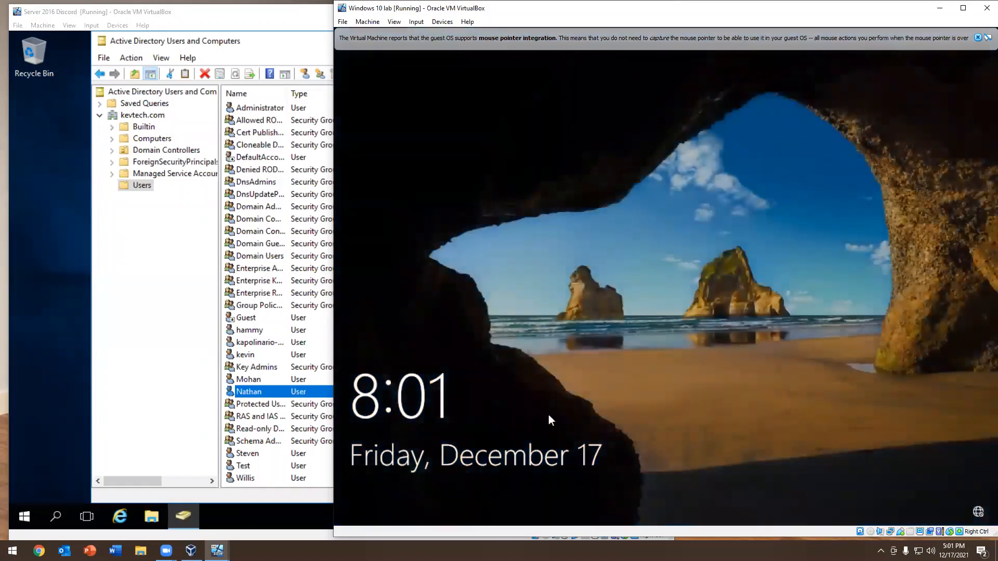
# Try to sign in to the client as another user with the expired account's logon name and password, and dismiss the resulting message
pyautogui.moveTo(548, 415); pyautogui.dragTo(589, 46)
pyautogui.click(415, 489)
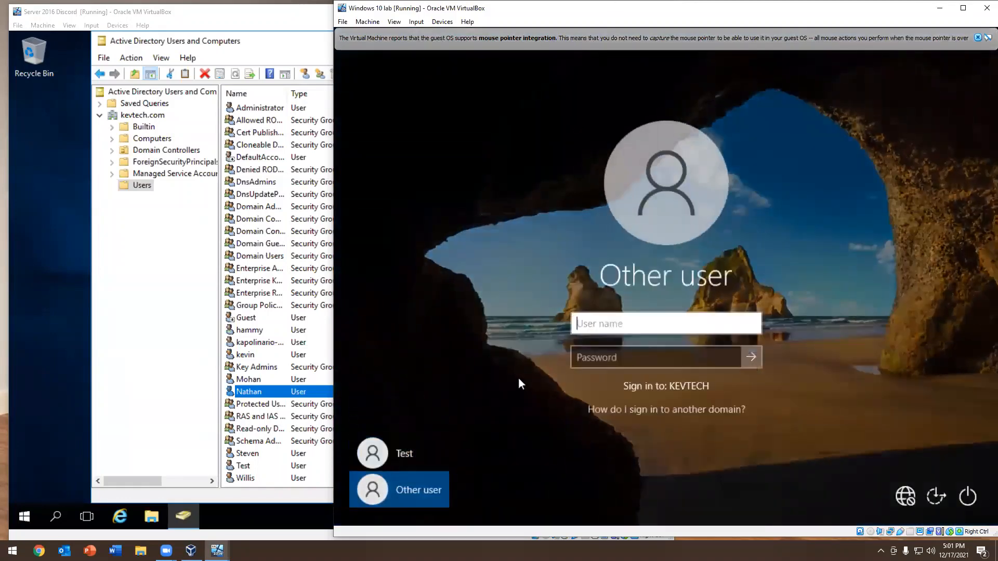
pyautogui.write('nathan')
pyautogui.press('Tab')
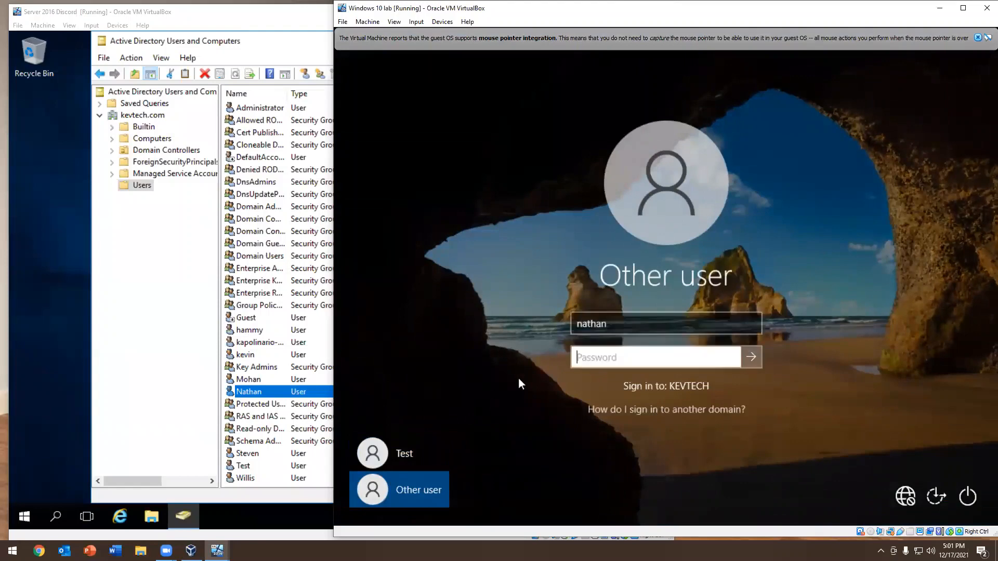
pyautogui.write('••••••••')
pyautogui.press('Return')
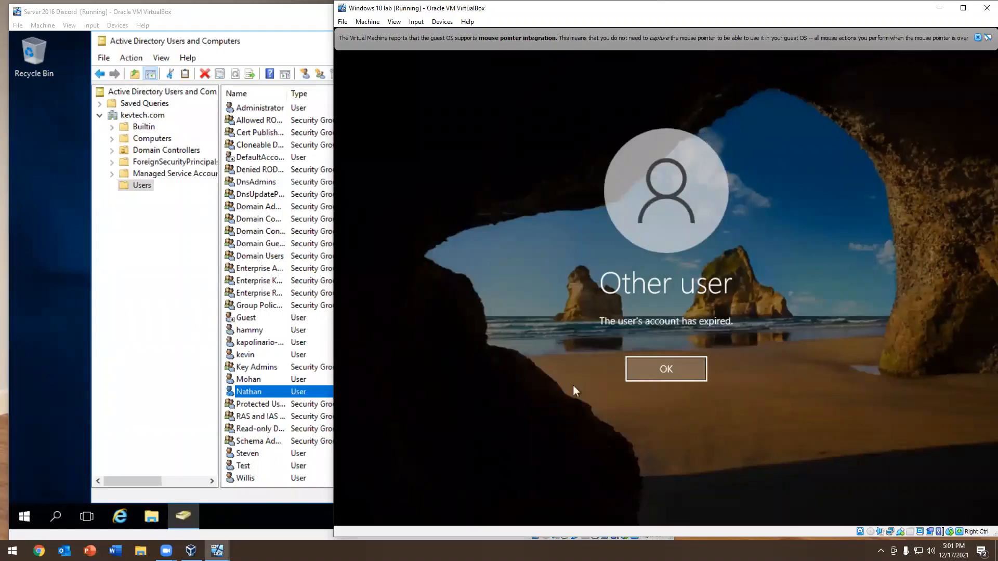
pyautogui.click(666, 370)
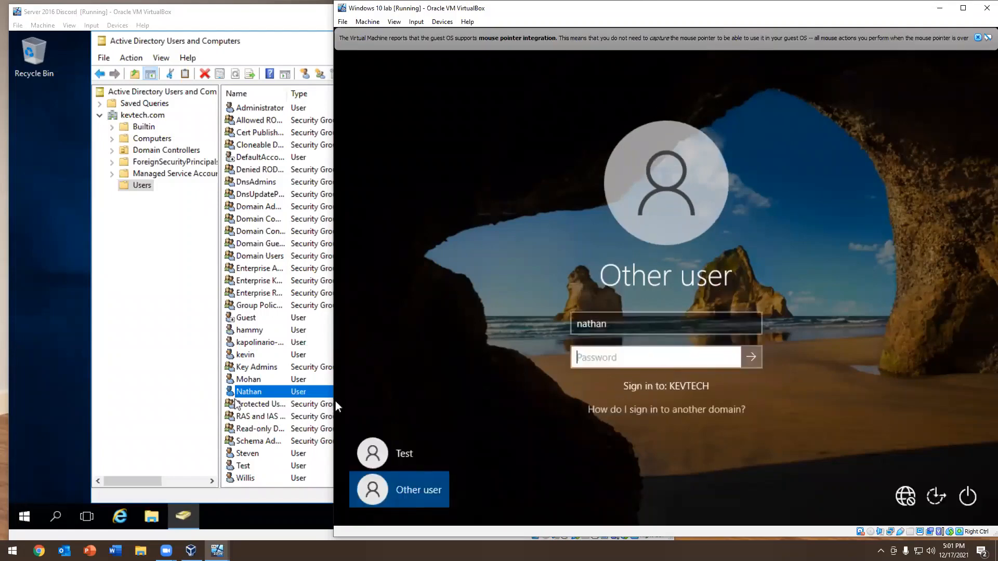
# On the server, set the expired user's account to never expire and save its properties
pyautogui.doubleClick(253, 392)
pyautogui.click(310, 148)
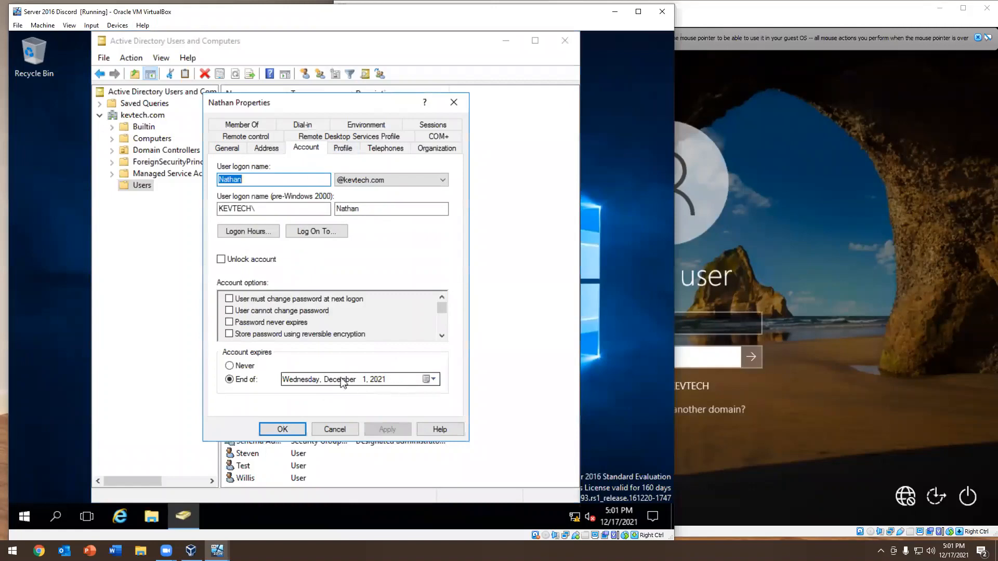
pyautogui.click(236, 367)
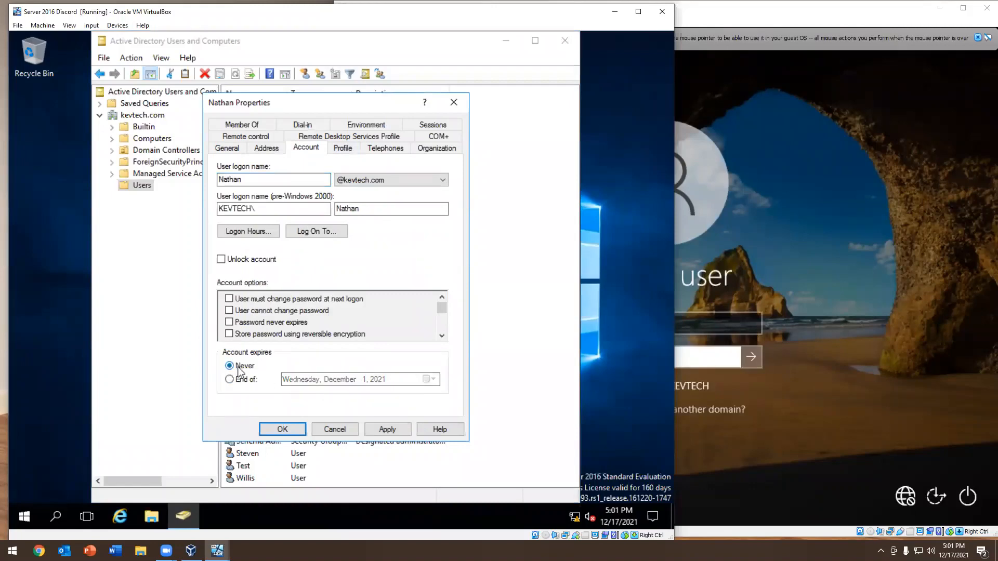
pyautogui.click(248, 384)
pyautogui.click(432, 379)
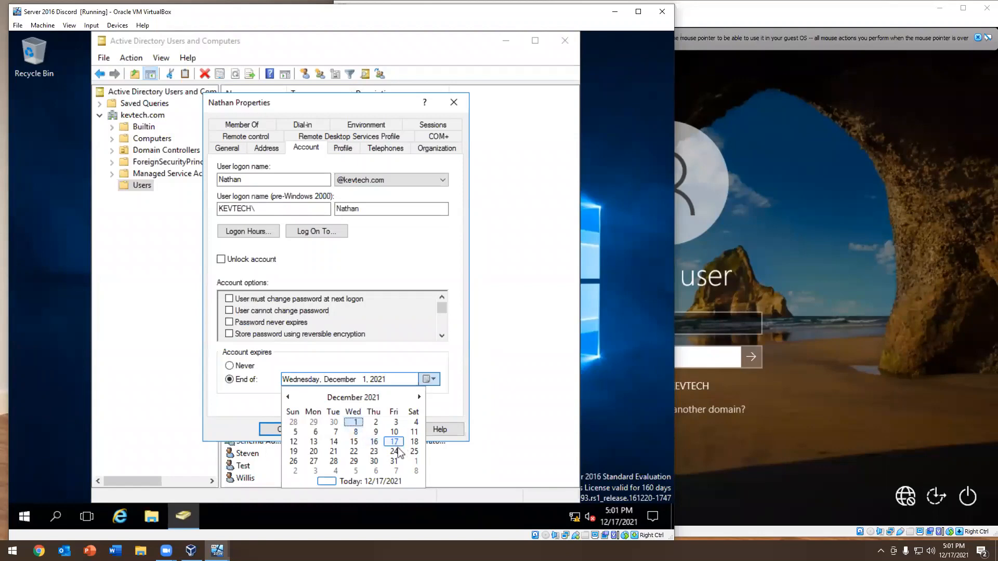
pyautogui.click(450, 356)
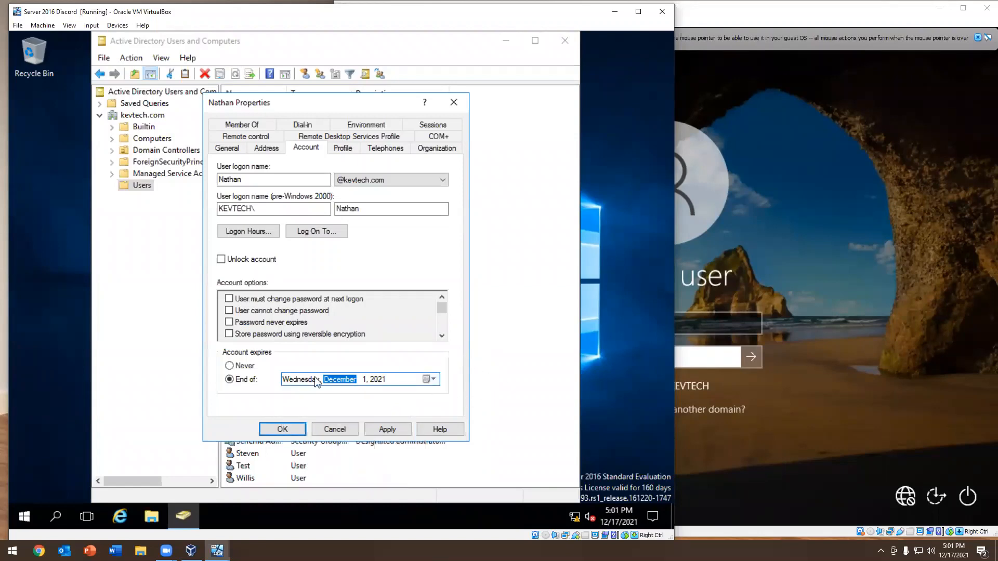
pyautogui.click(254, 366)
pyautogui.click(401, 429)
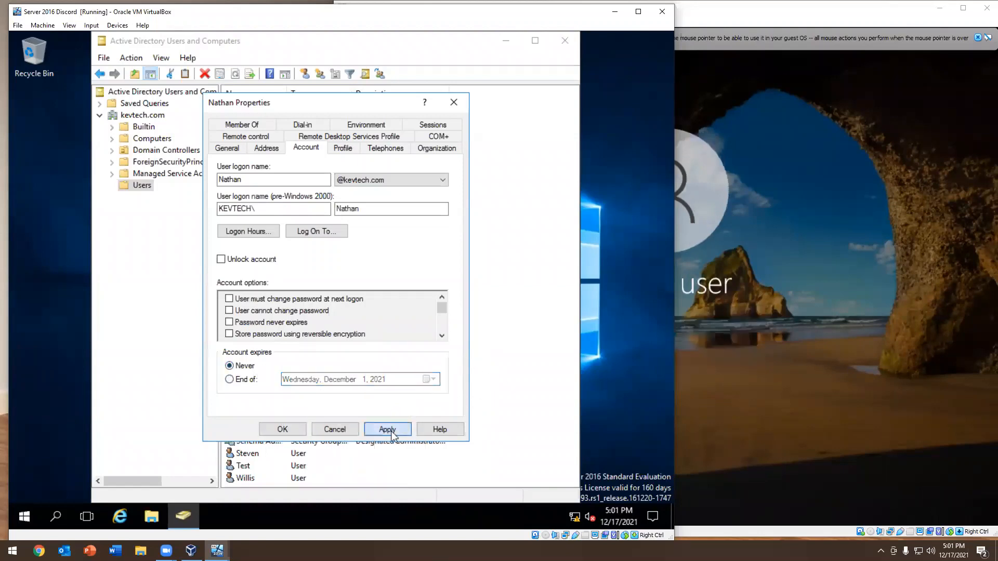
pyautogui.click(280, 429)
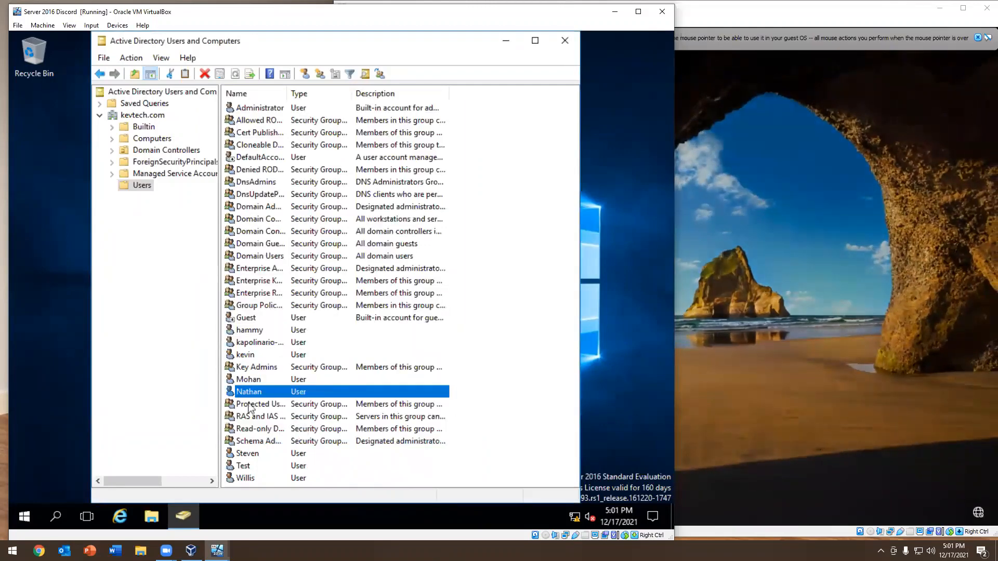
# Sign in to the Windows 10 client as another user with the logon name and password of the account set to never expire
pyautogui.click(907, 291)
pyautogui.click(904, 285)
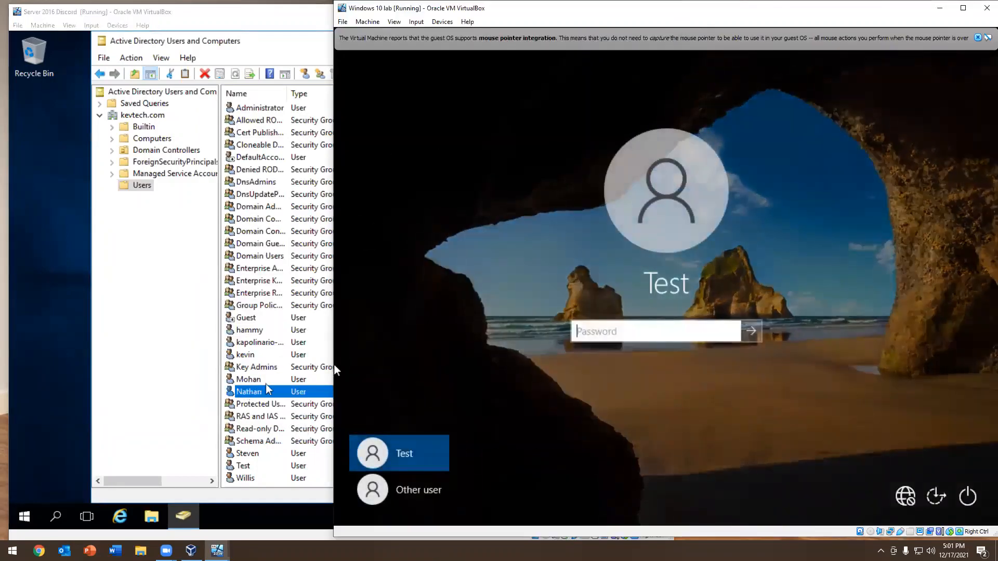
pyautogui.click(392, 484)
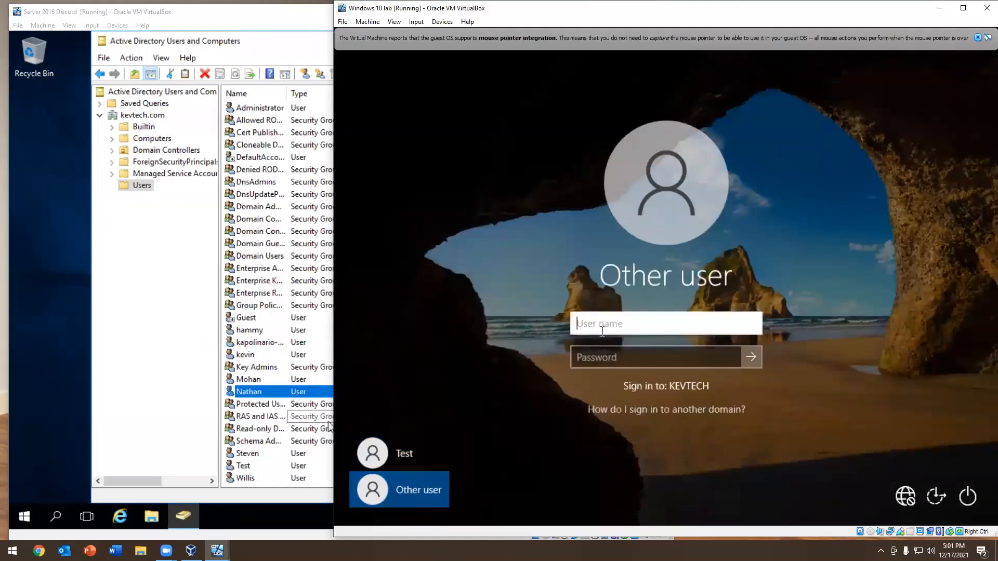
pyautogui.write('nathan')
pyautogui.press('Tab')
pyautogui.write('Password1')
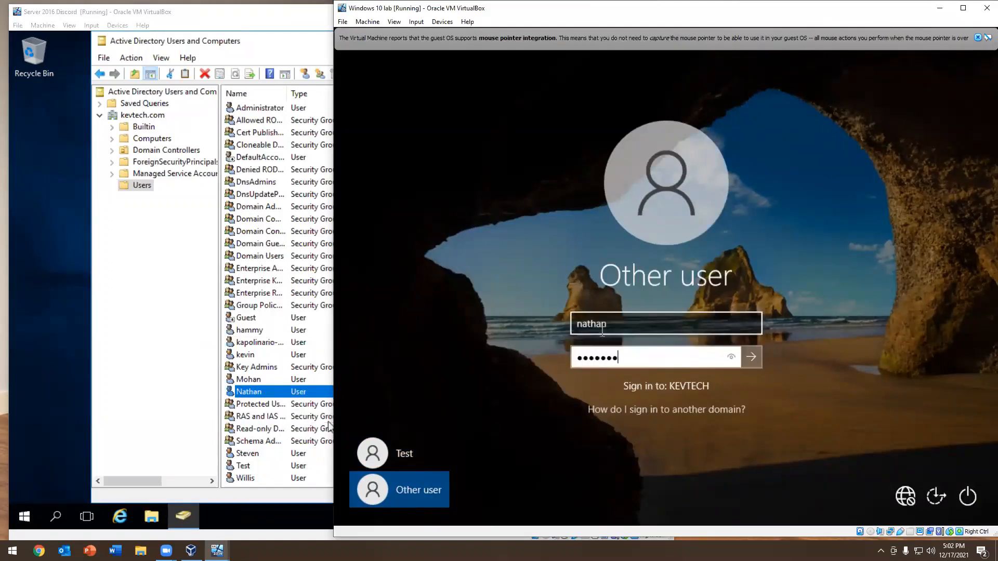
pyautogui.press('Return')
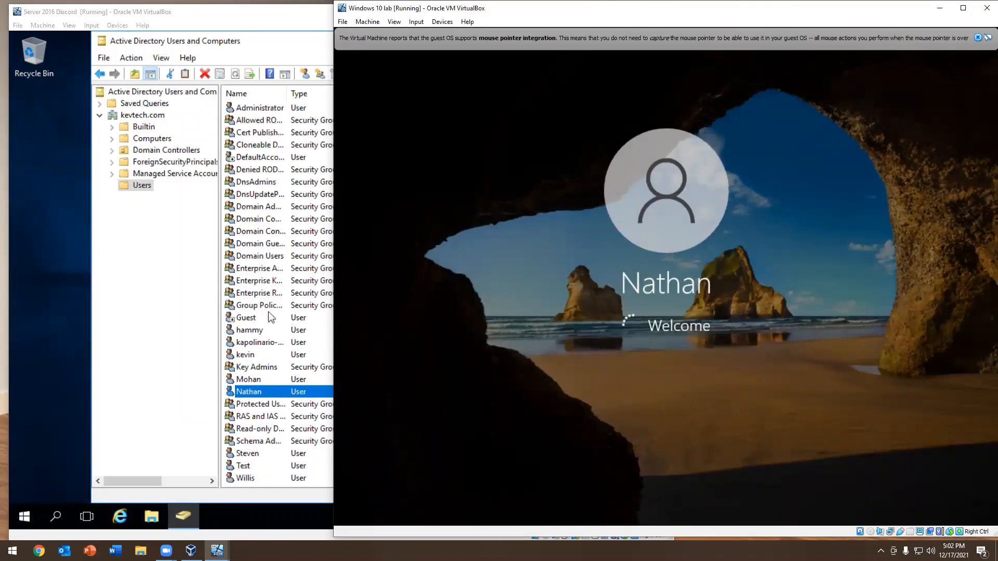
# On the server, delete the user account listed directly below the Key Admins group in the Users container and confirm the deletion
pyautogui.rightClick(228, 377)
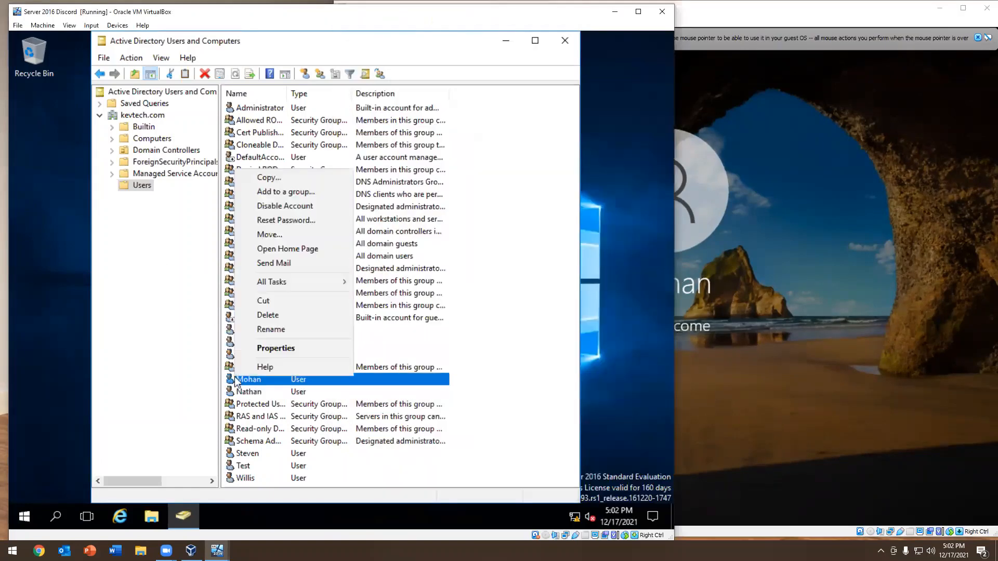
pyautogui.click(273, 316)
pyautogui.click(387, 320)
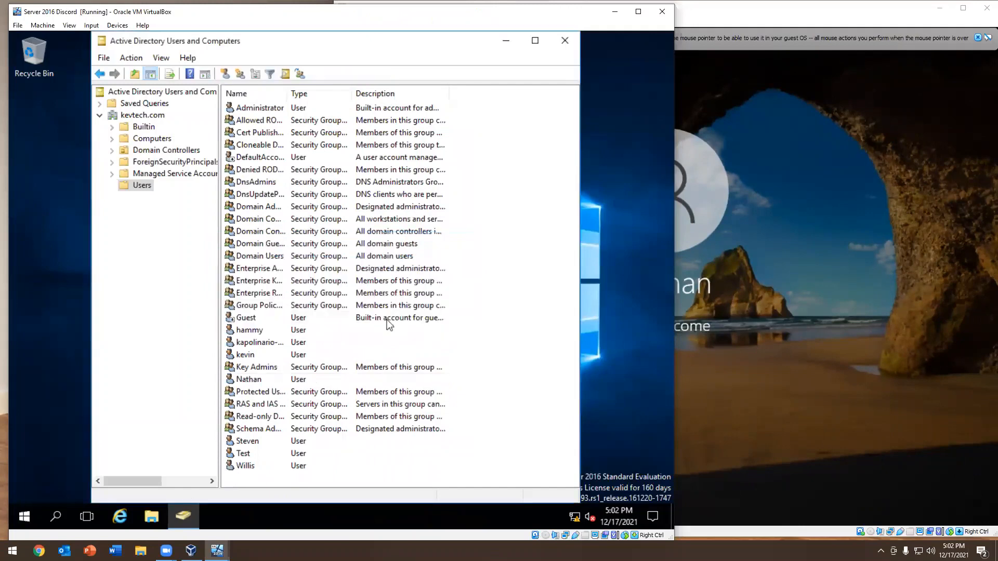
pyautogui.click(245, 381)
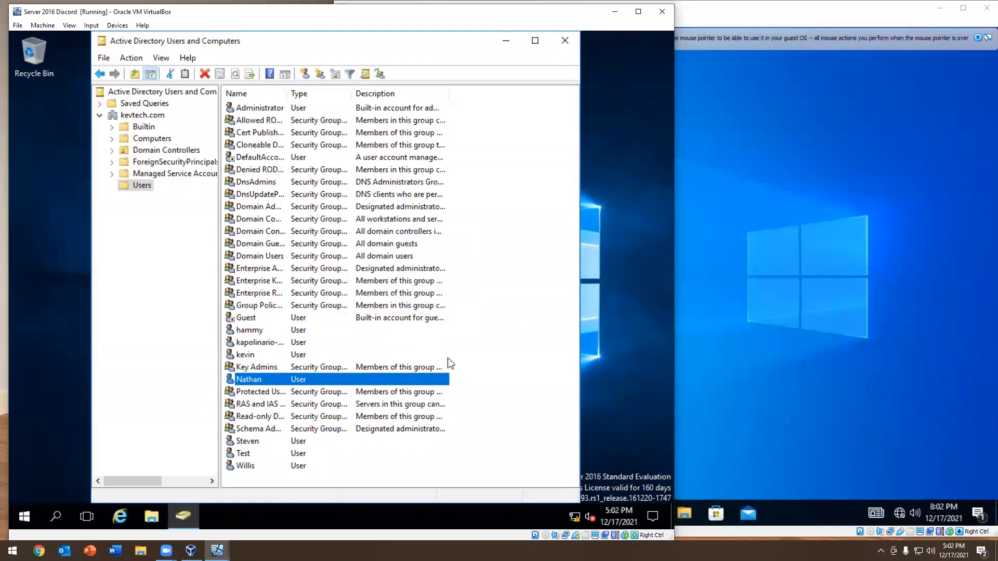
pyautogui.click(261, 344)
pyautogui.click(254, 384)
# On the Windows 10 client, open Active Directory Users and Computers from the Windows Administrative Tools and dismiss the OneDrive notification
pyautogui.click(884, 289)
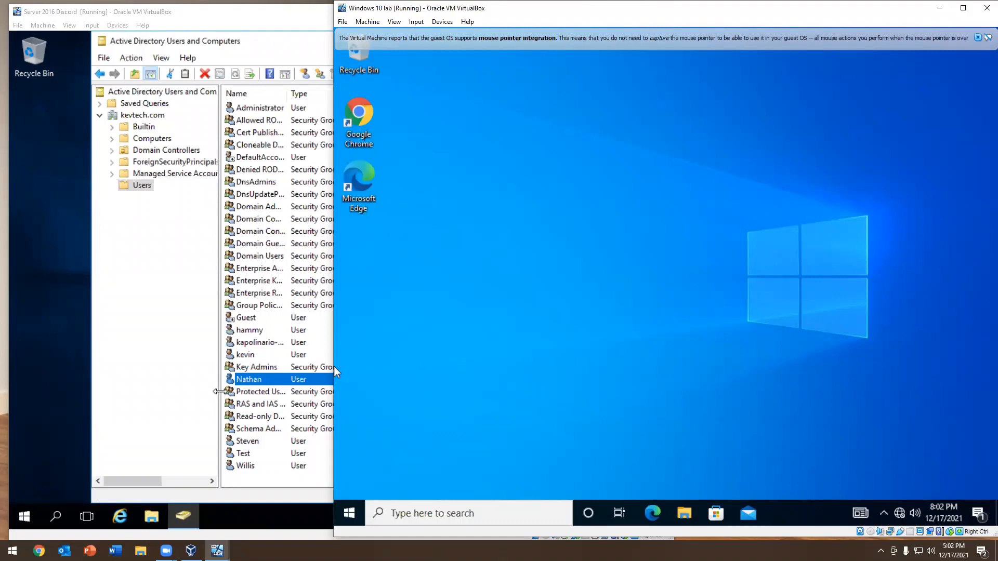
pyautogui.click(343, 514)
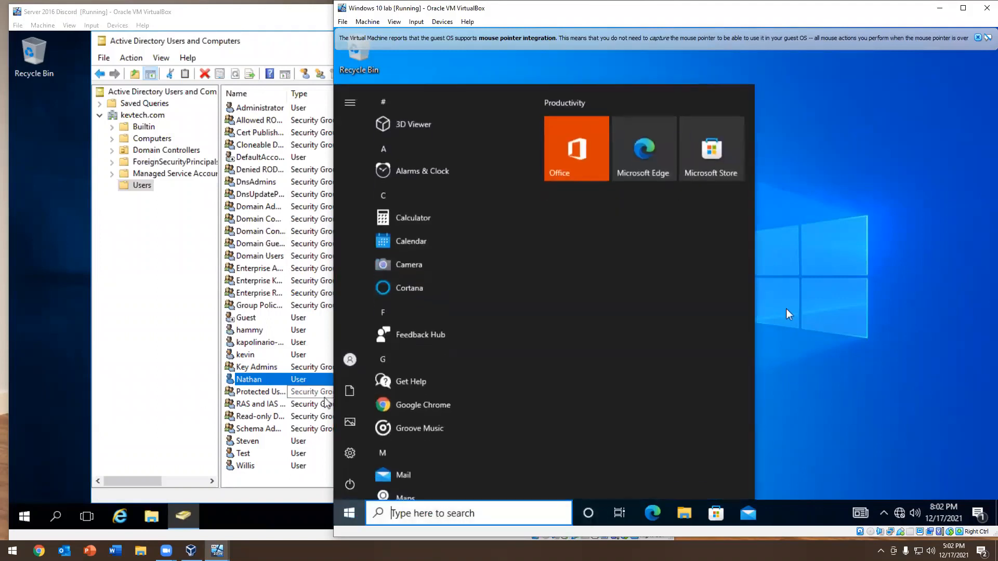
pyautogui.scroll(-2, 468, 238)
pyautogui.scroll(-10, 466, 234)
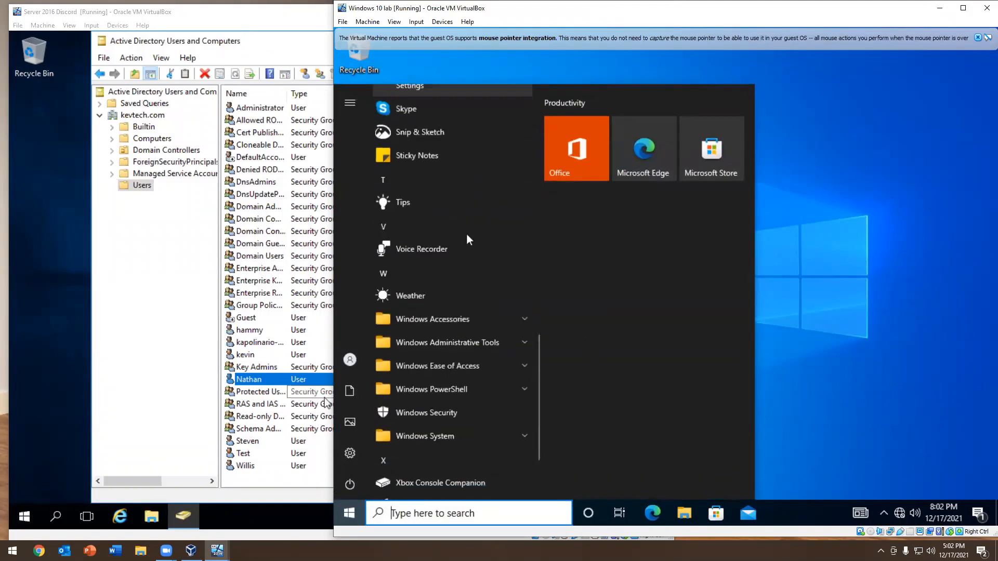
pyautogui.click(416, 367)
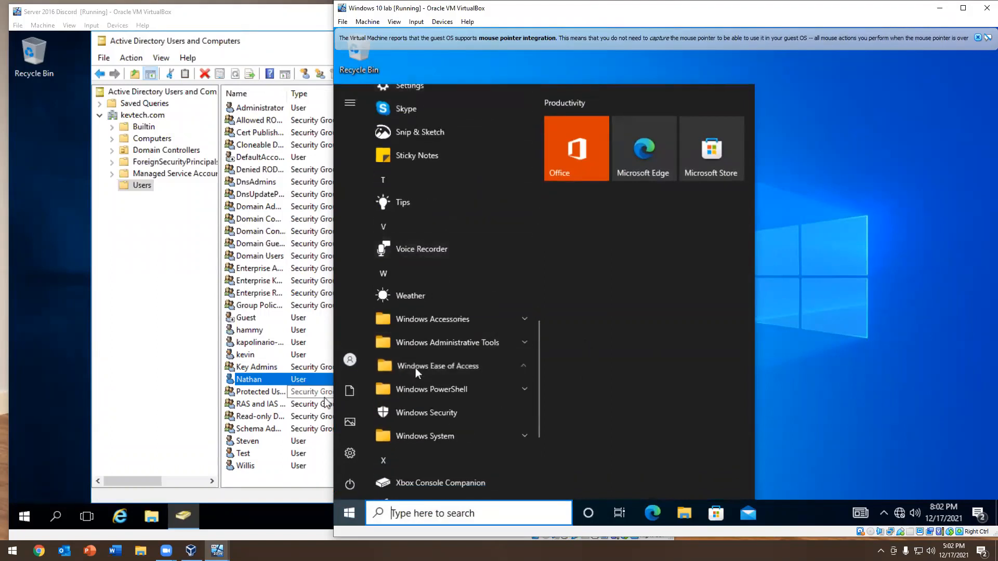
pyautogui.click(434, 347)
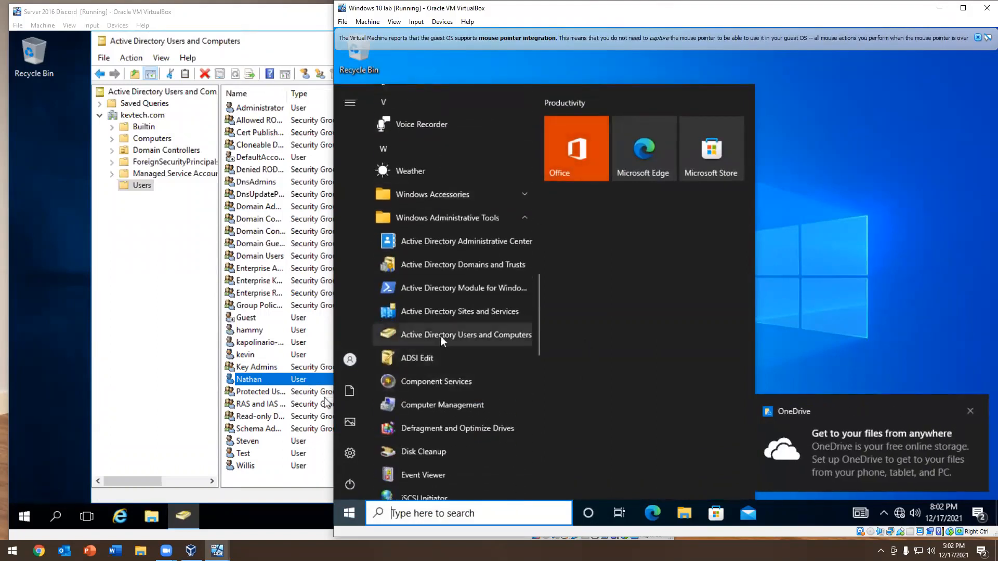
pyautogui.click(442, 335)
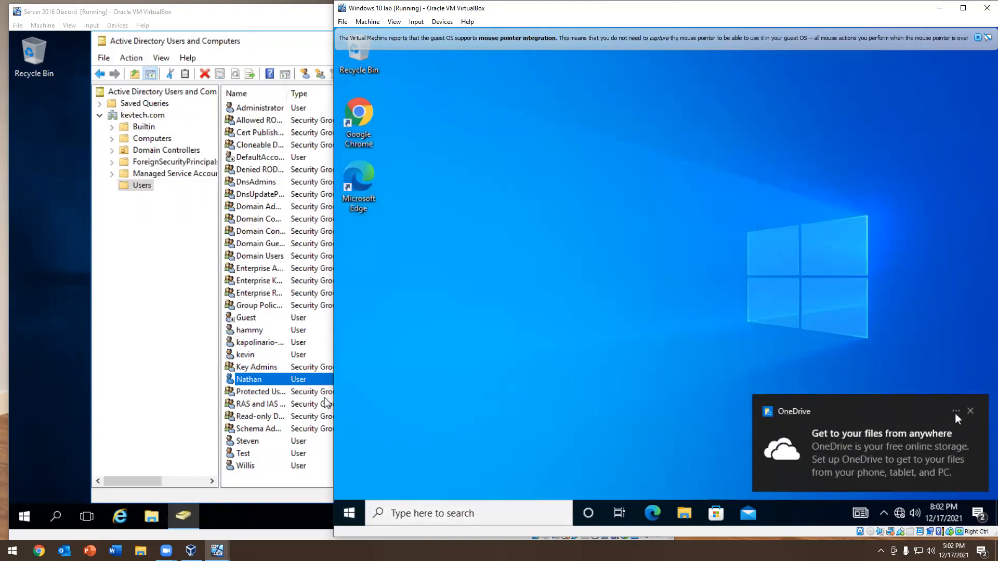
pyautogui.click(970, 411)
# Expand the kevtech.com domain on the client, look through its containers and show the accounts in the Users container
pyautogui.click(429, 169)
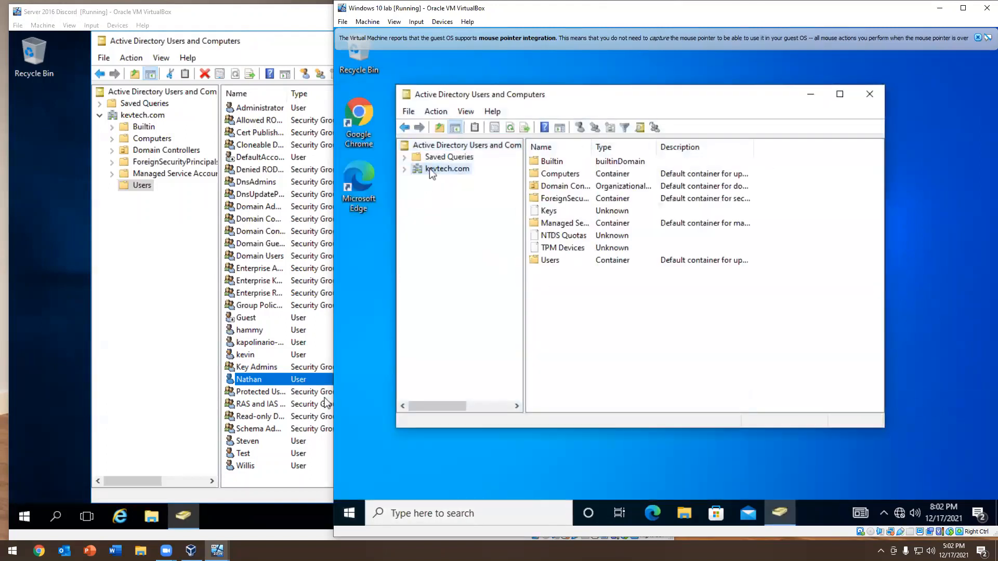
pyautogui.click(405, 170)
pyautogui.click(446, 192)
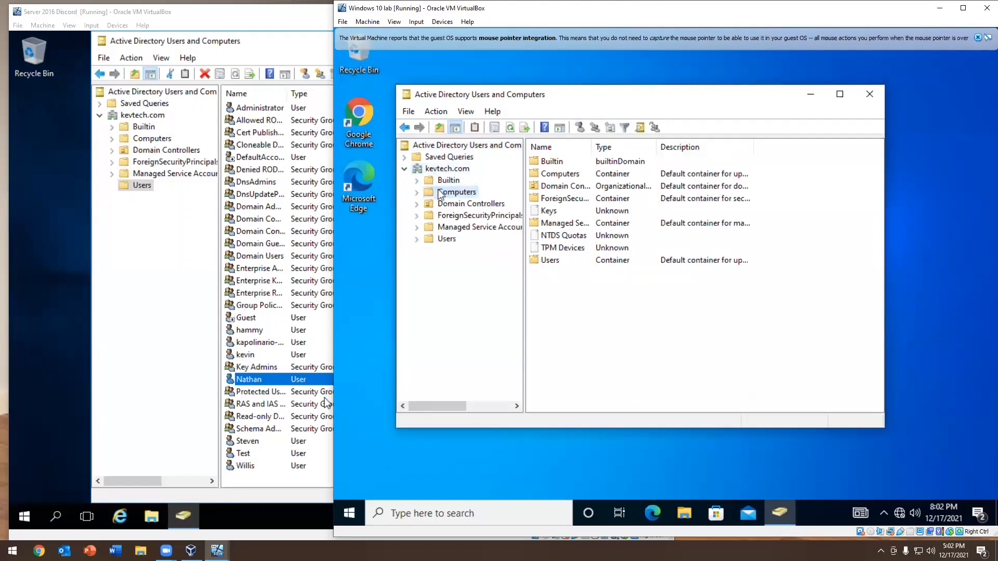
pyautogui.click(456, 205)
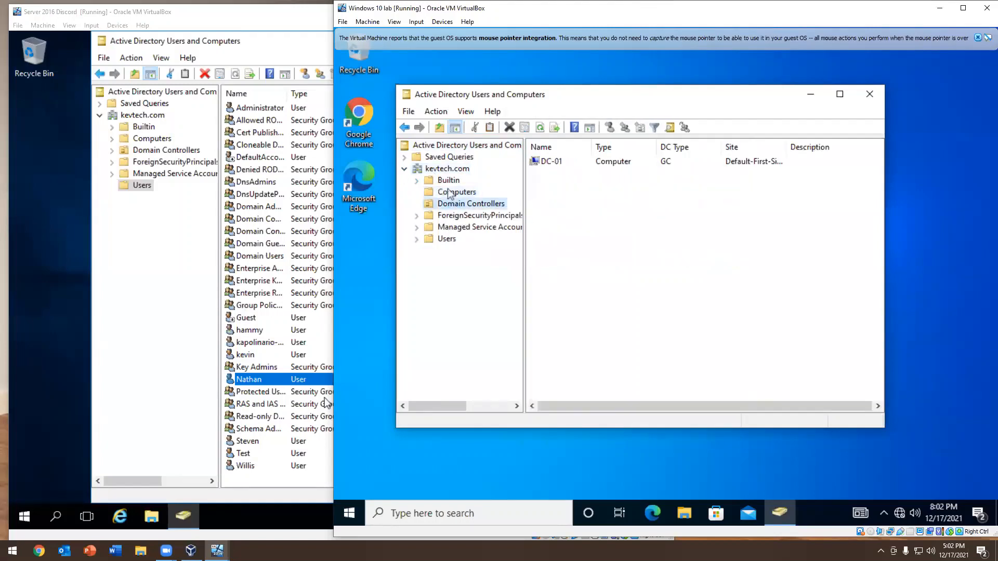
pyautogui.click(448, 180)
pyautogui.click(444, 204)
pyautogui.click(440, 238)
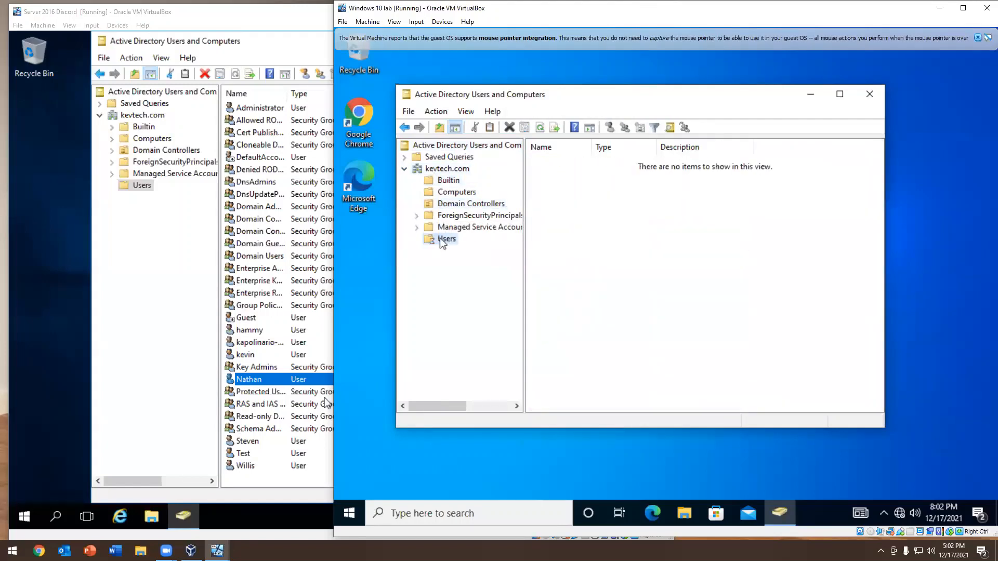
pyautogui.scroll(-3, 572, 262)
pyautogui.scroll(-1, 571, 261)
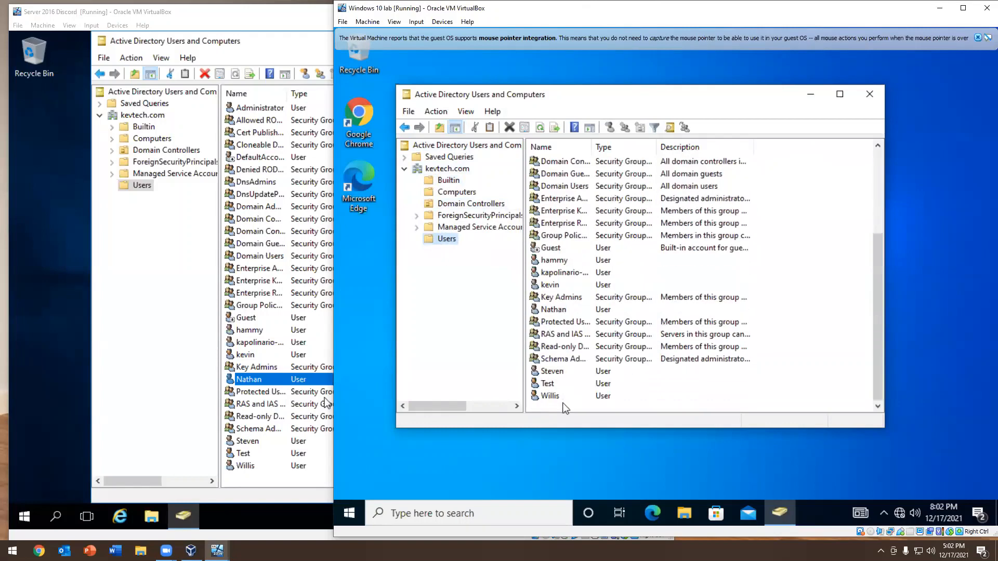
# View the account settings in the signed-in user's properties on the client and close them
pyautogui.rightClick(556, 310)
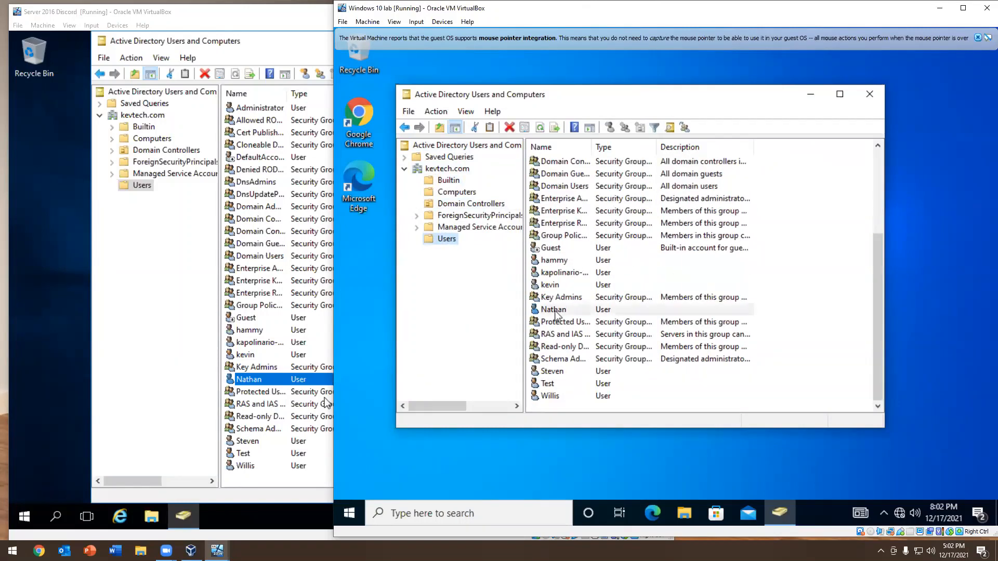
pyautogui.click(597, 281)
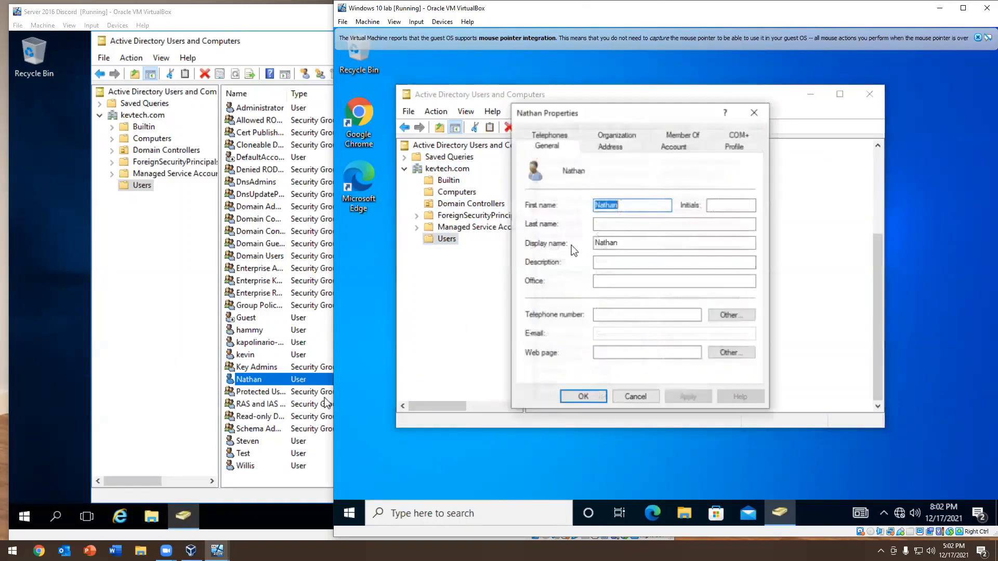
pyautogui.click(621, 149)
pyautogui.click(674, 146)
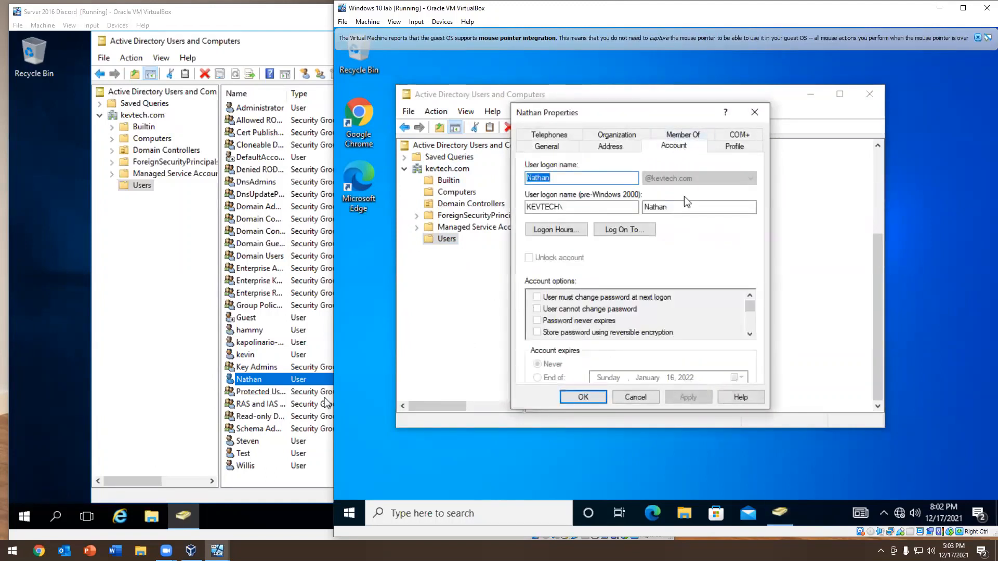
pyautogui.click(754, 112)
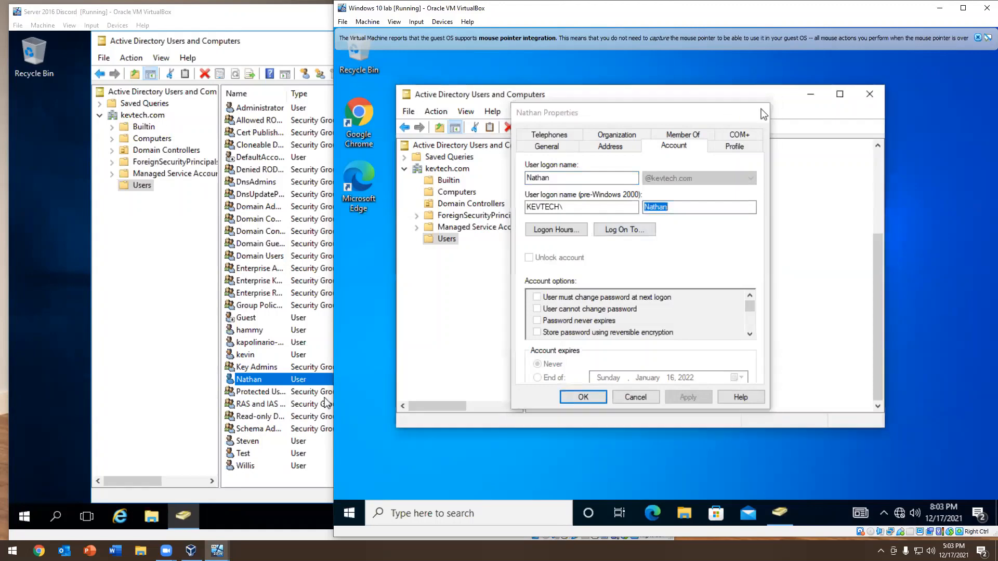
# View the general properties of the user listed directly above Key Admins, with the dialog moved off the list, and close them
pyautogui.doubleClick(554, 287)
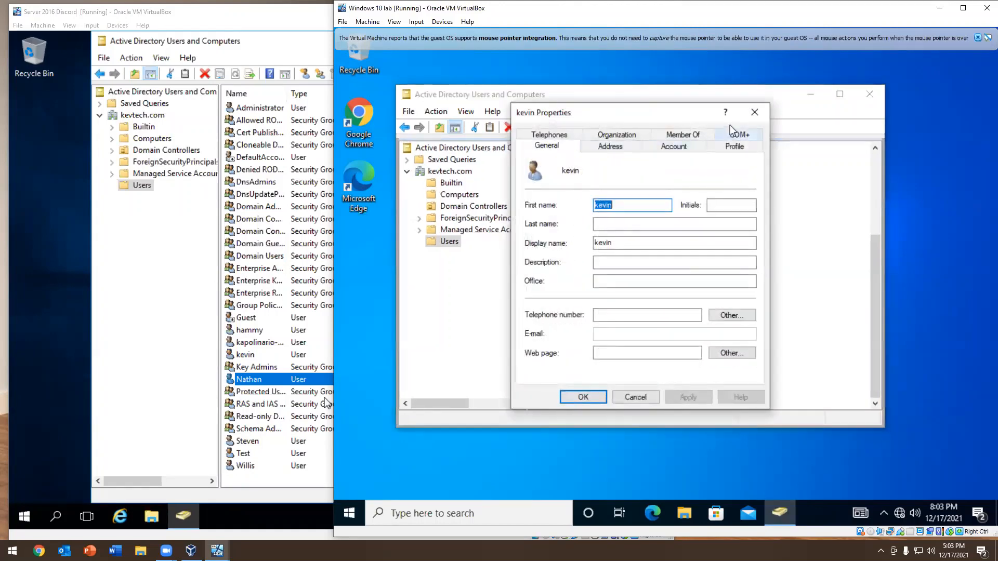
pyautogui.moveTo(637, 113); pyautogui.dragTo(838, 128)
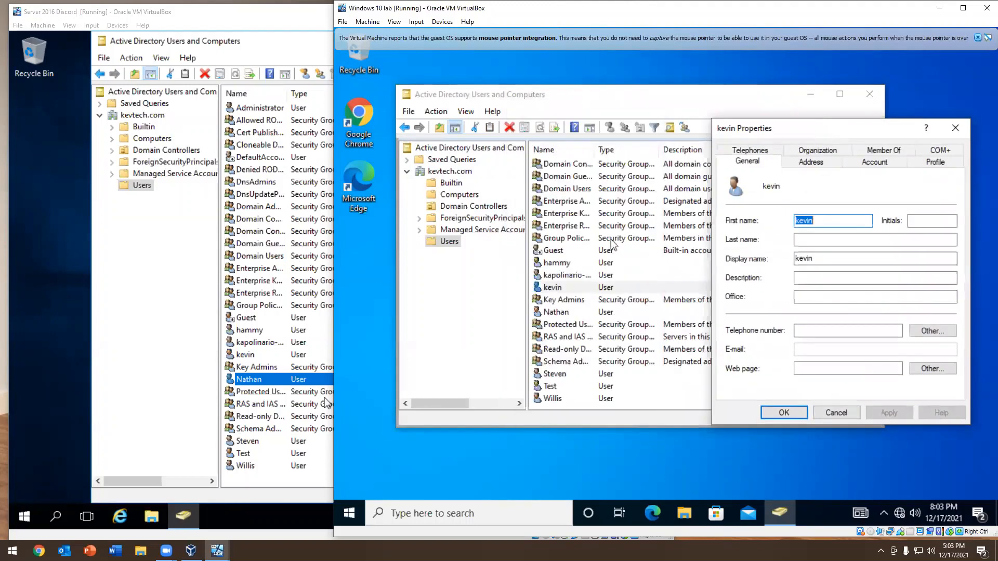
pyautogui.click(955, 128)
# Check which user account is signed in to the Windows 10 client
pyautogui.click(549, 314)
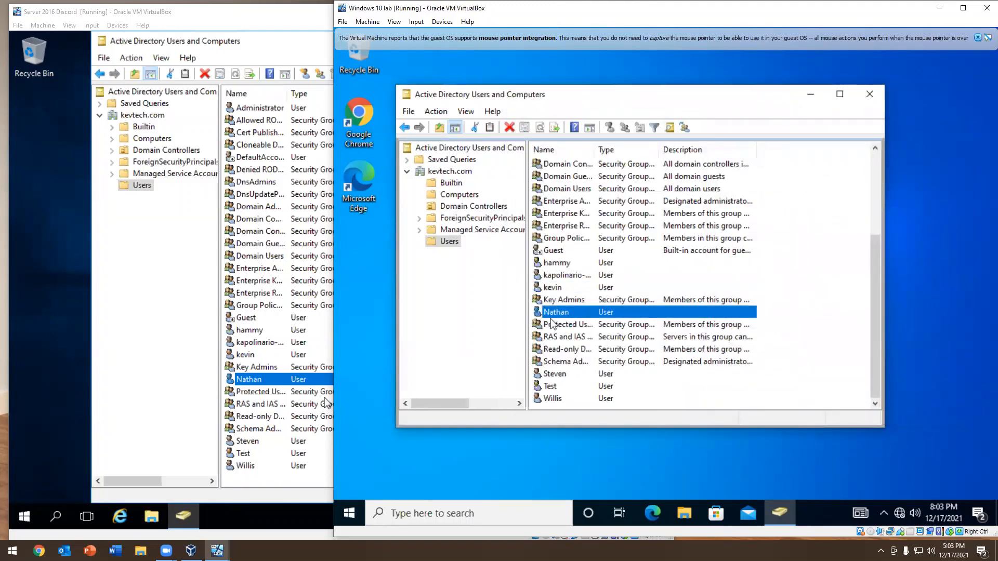
pyautogui.click(349, 514)
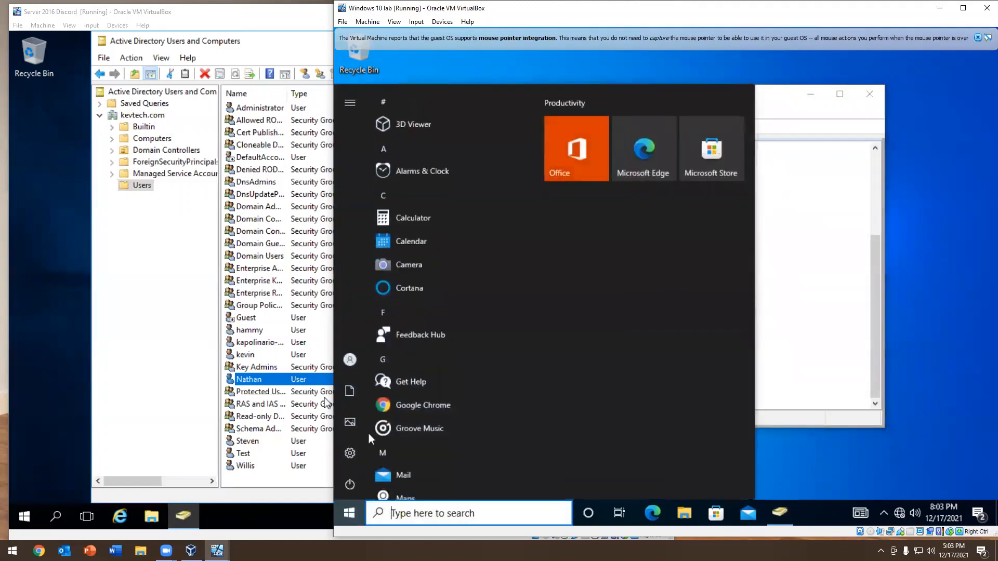
pyautogui.click(353, 358)
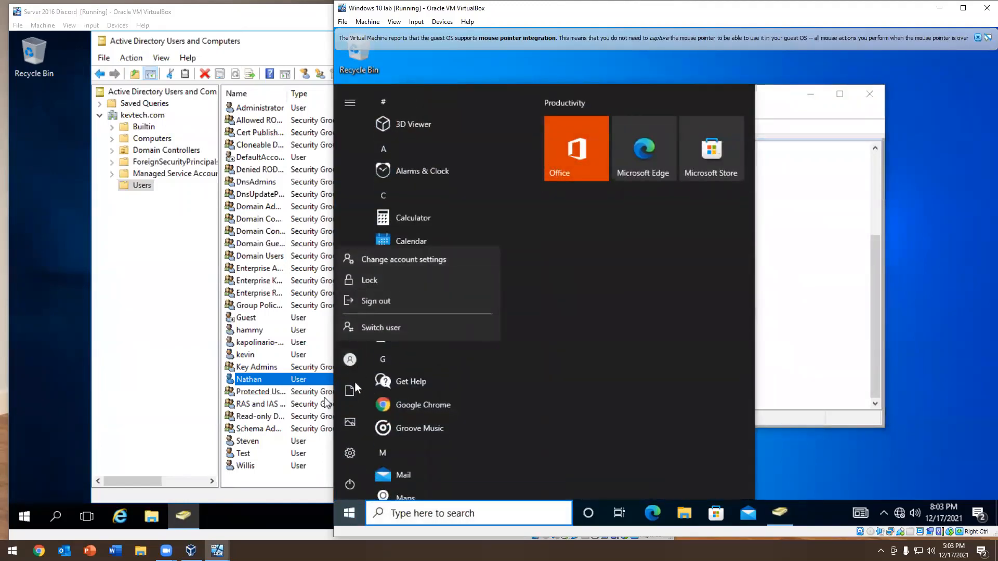
pyautogui.click(353, 365)
pyautogui.moveTo(353, 379)
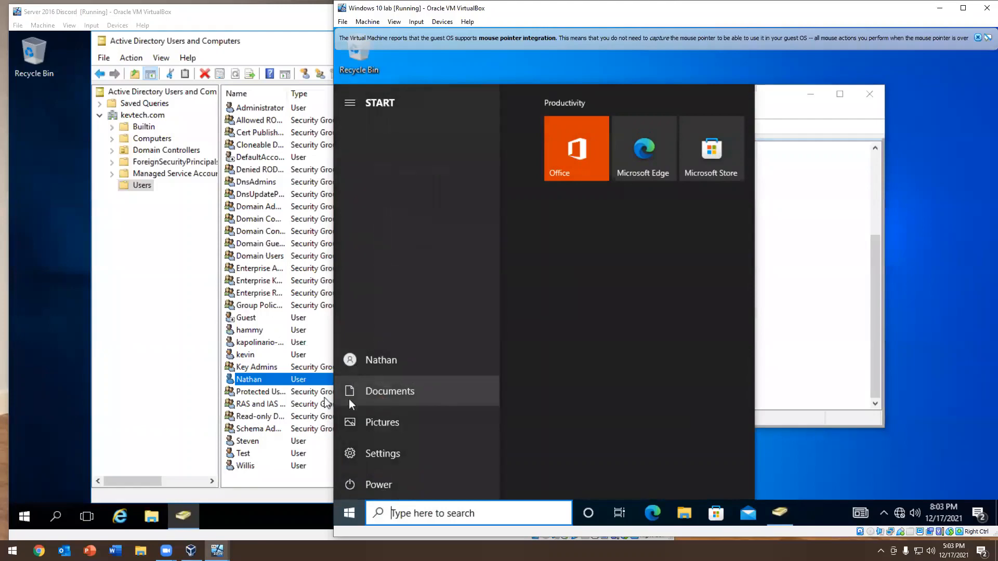
pyautogui.click(874, 313)
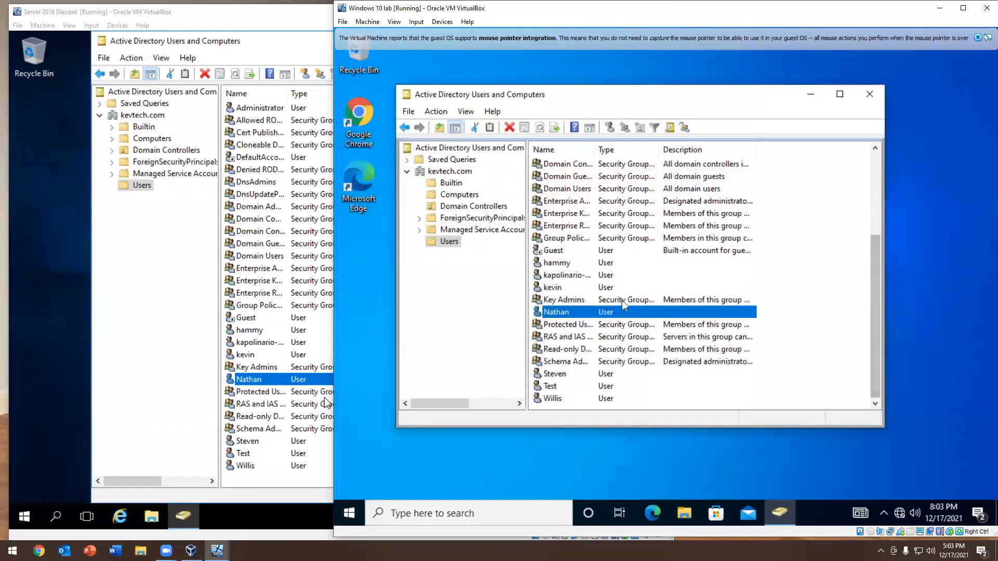
# Try to add the signed-in user to the Enterprise Admins group, dismiss the message, and close the properties and the console
pyautogui.rightClick(561, 314)
pyautogui.click(598, 342)
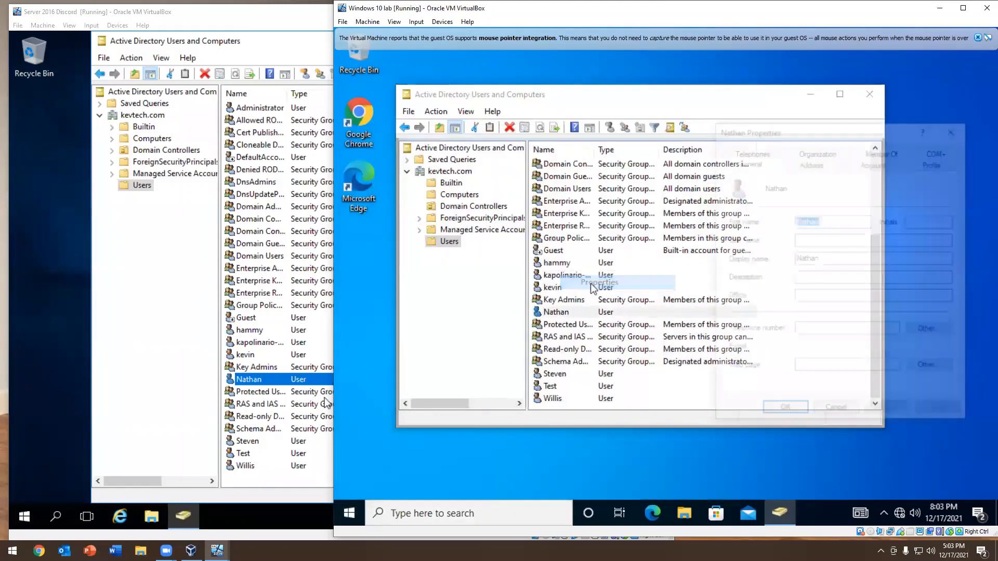
pyautogui.click(879, 153)
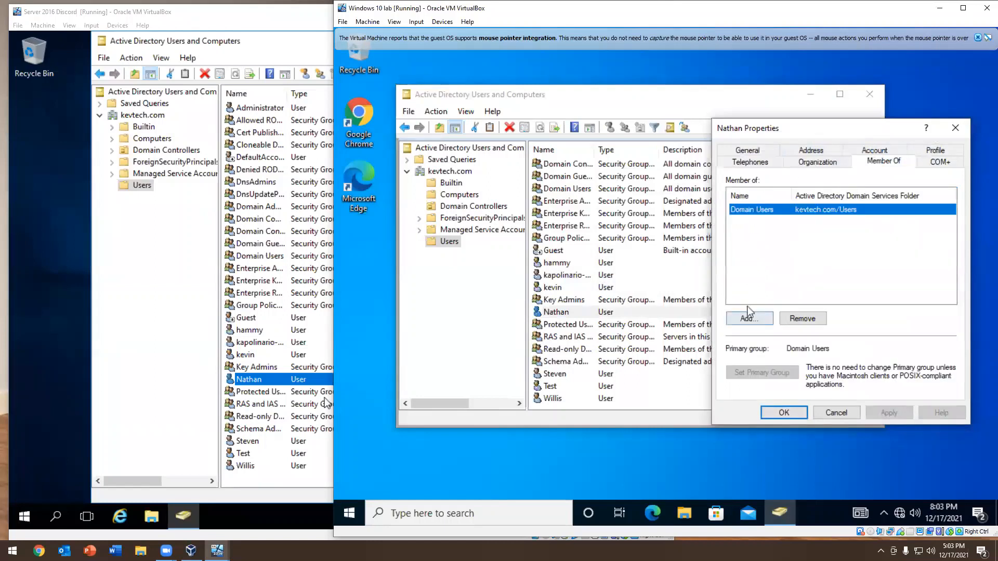
pyautogui.click(747, 319)
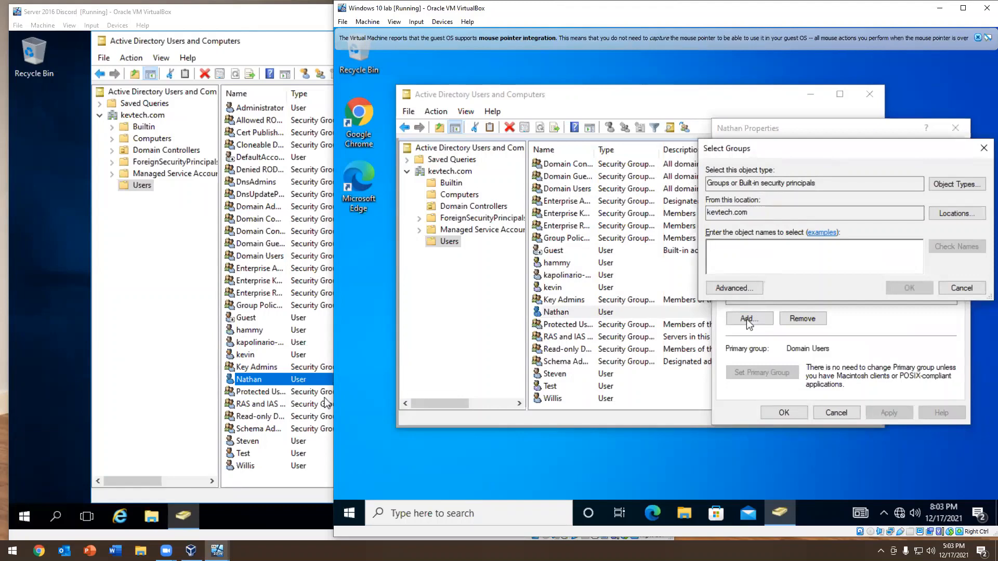
pyautogui.write('enterprise')
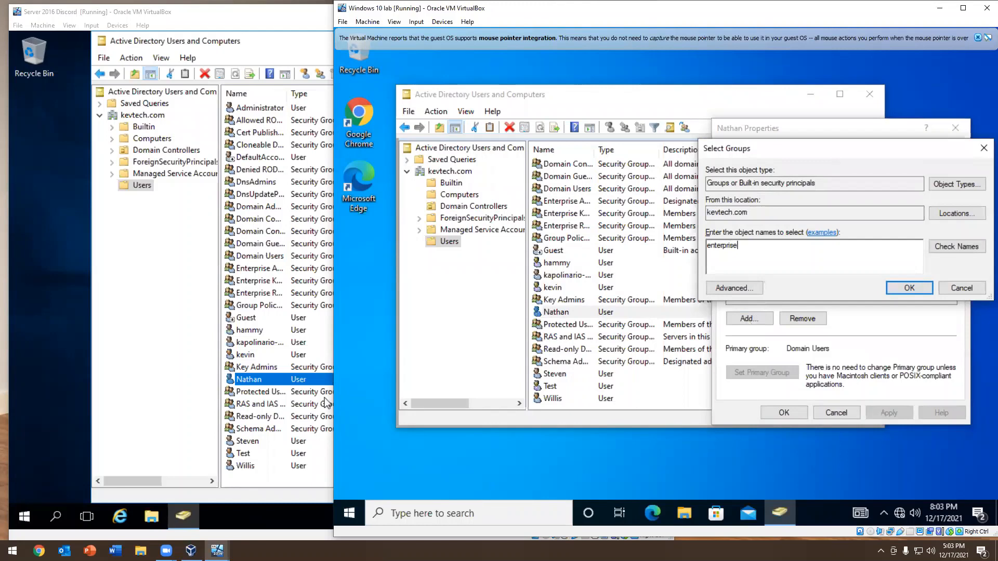
pyautogui.click(947, 251)
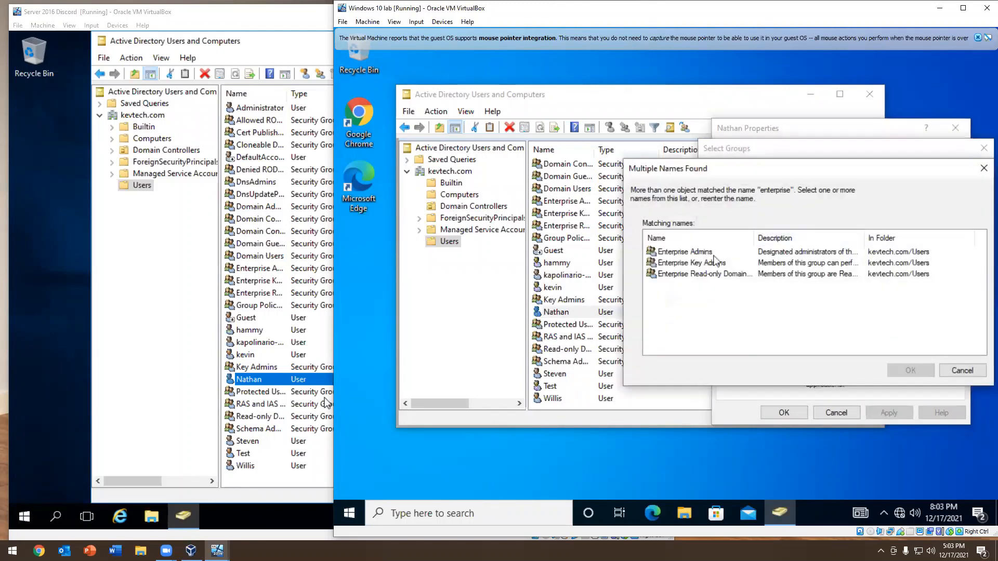
pyautogui.click(695, 251)
pyautogui.doubleClick(695, 251)
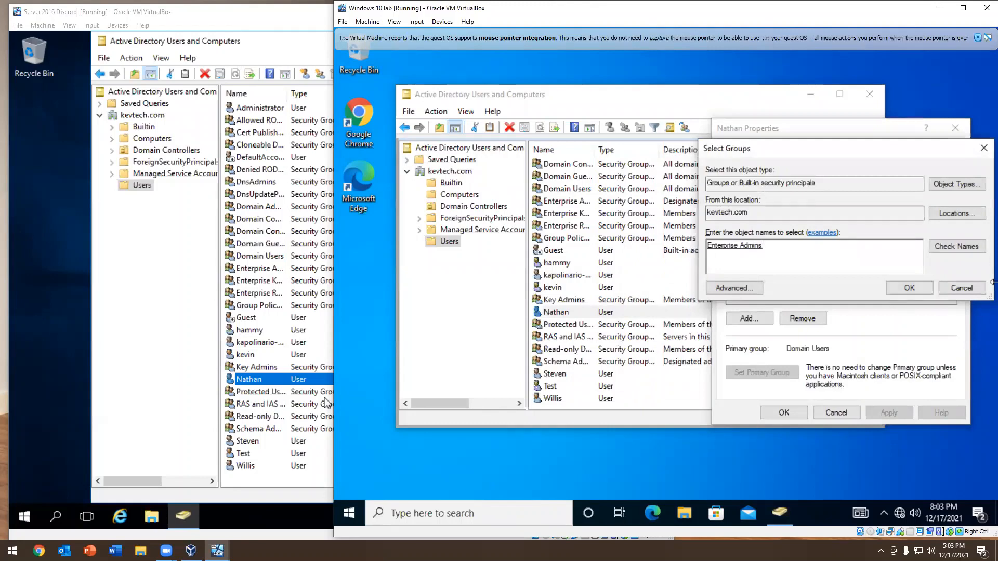
pyautogui.click(896, 291)
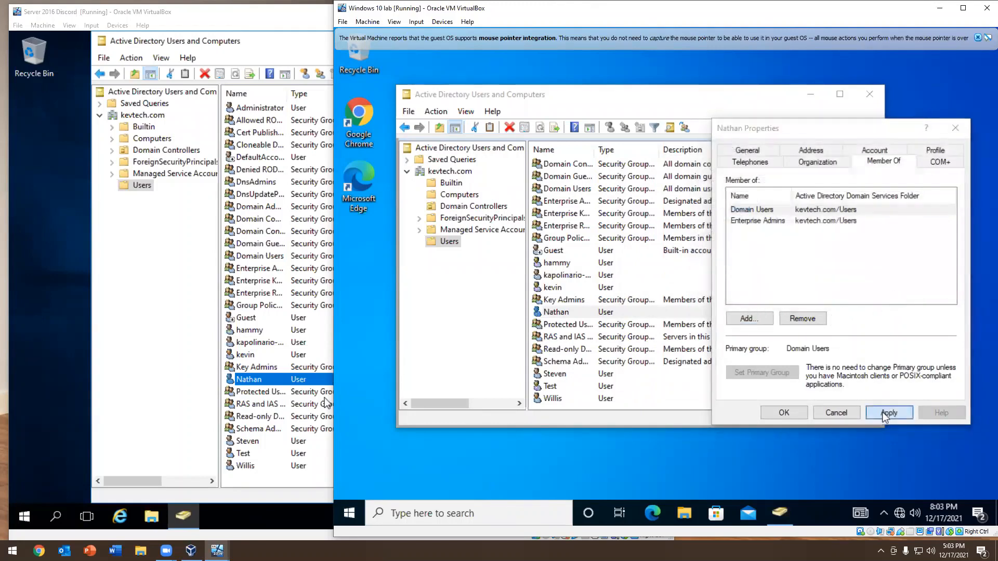
pyautogui.click(883, 412)
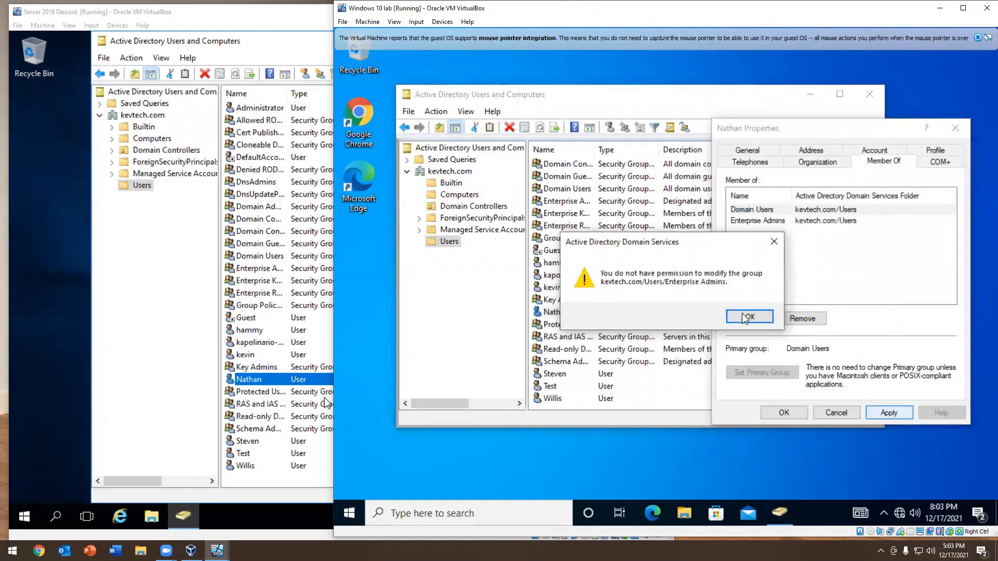
pyautogui.press('Return')
pyautogui.click(780, 412)
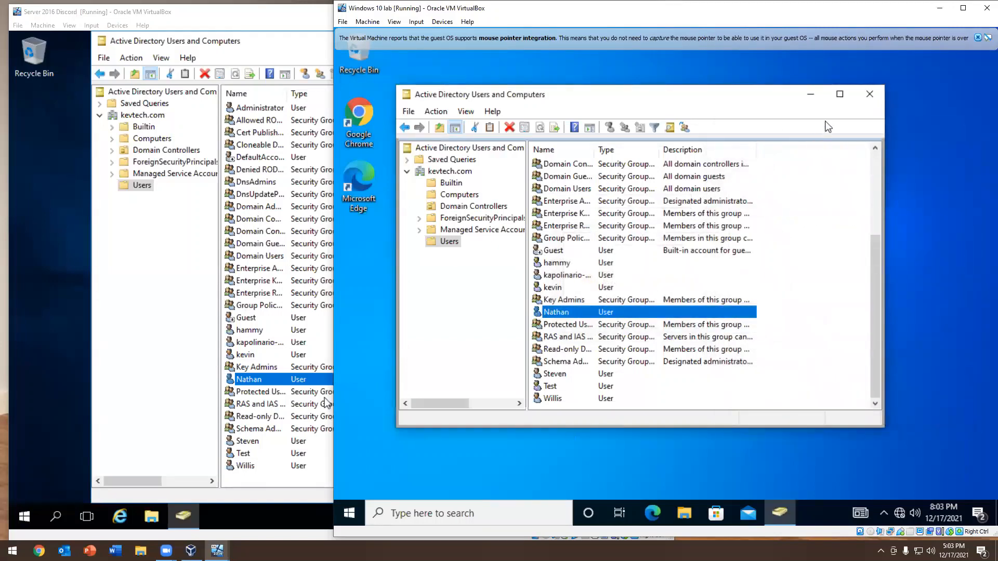
pyautogui.click(875, 90)
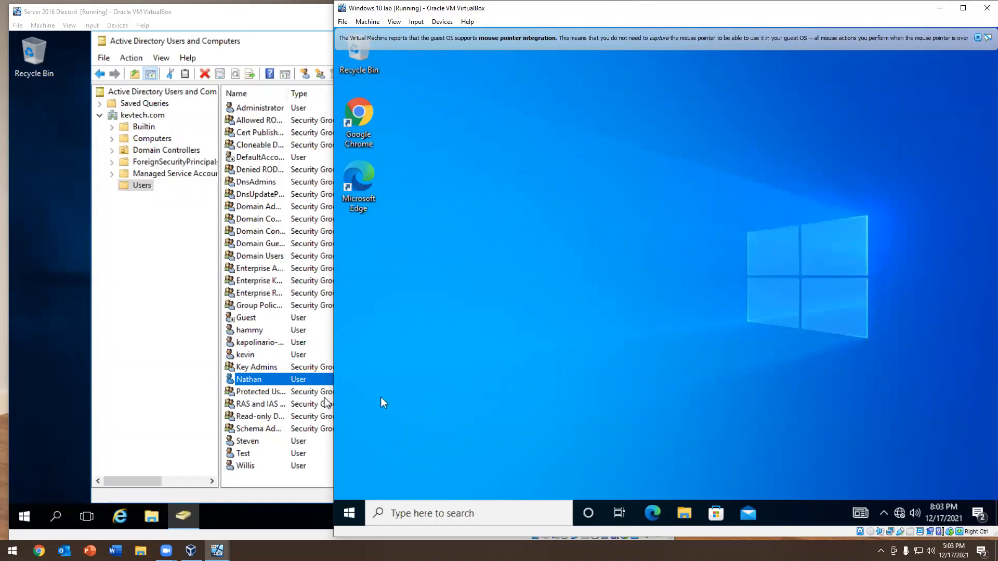
# In the properties of the user directly below Key Admins, set job title IT Helpdesk, department IT and company Kevtech
pyautogui.doubleClick(258, 379)
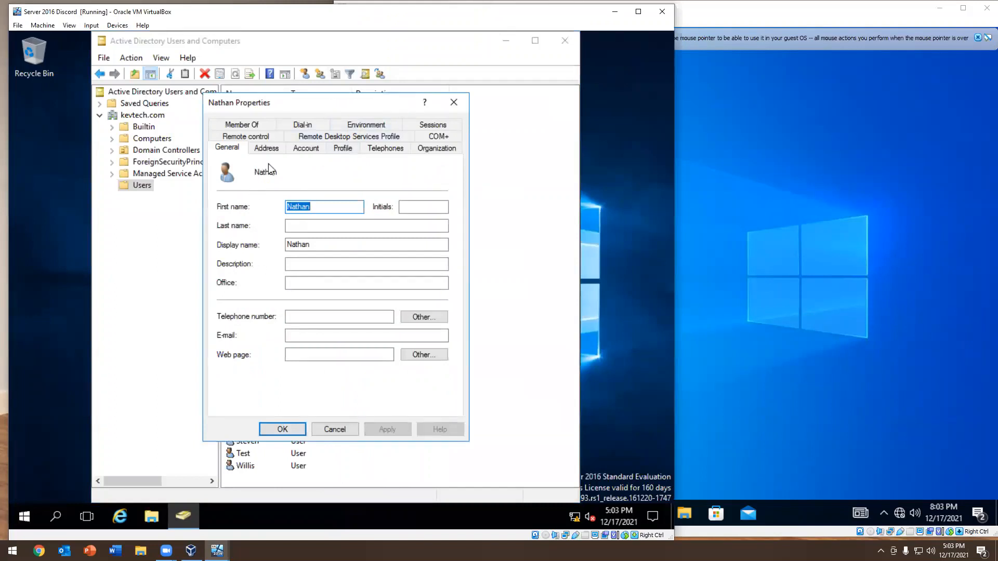
pyautogui.click(304, 149)
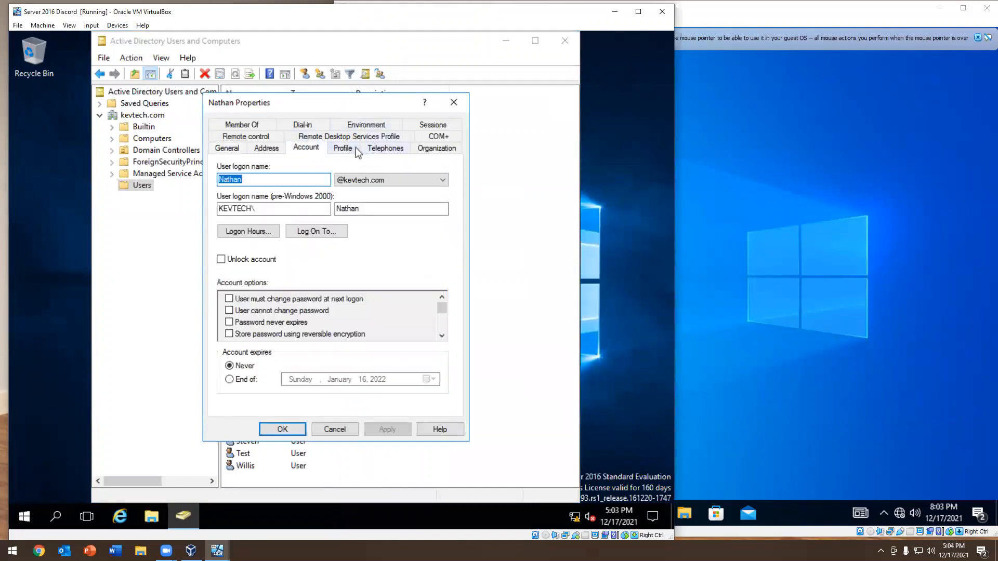
pyautogui.click(433, 149)
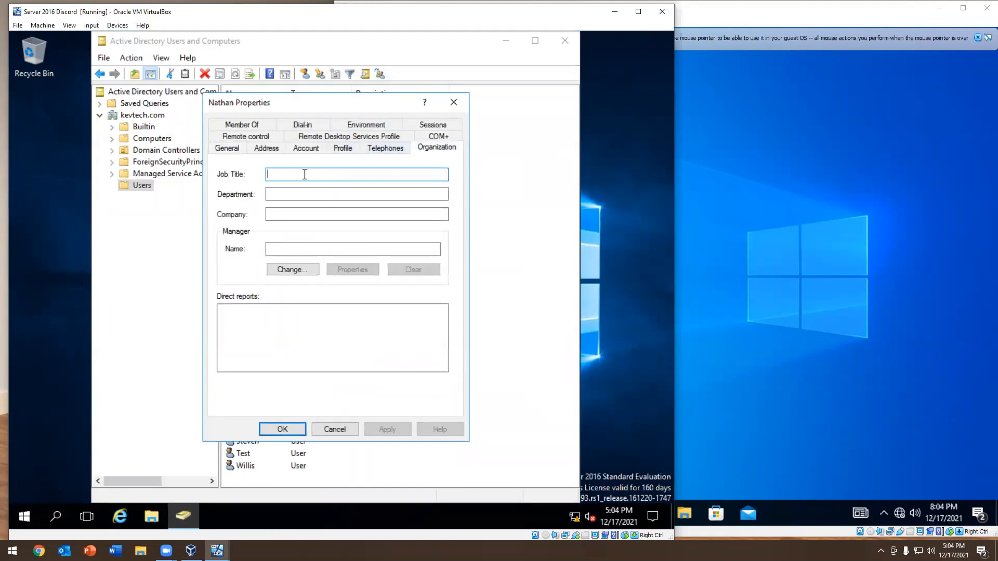
pyautogui.write('IT ')
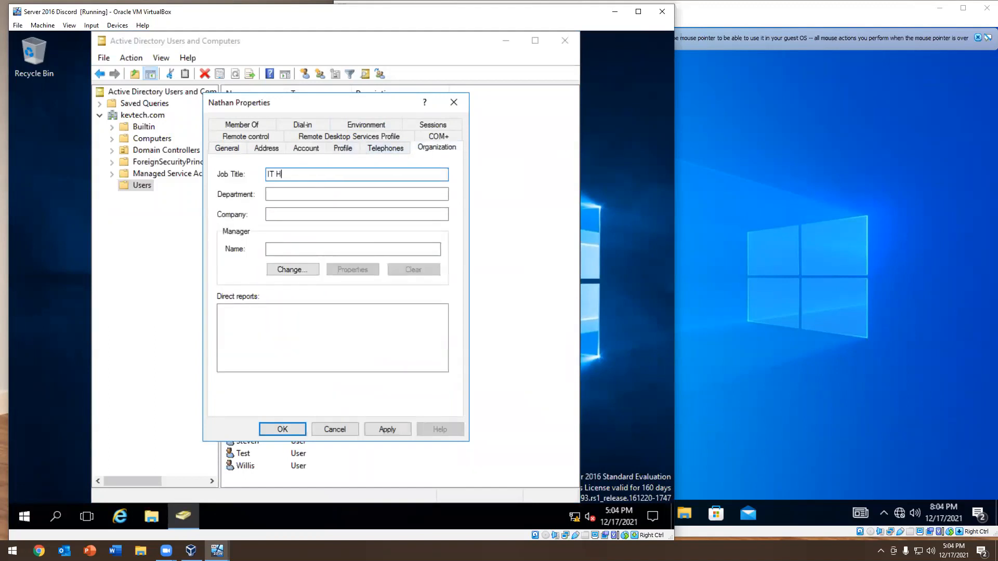
pyautogui.write('Helpdesk')
pyautogui.press('Tab')
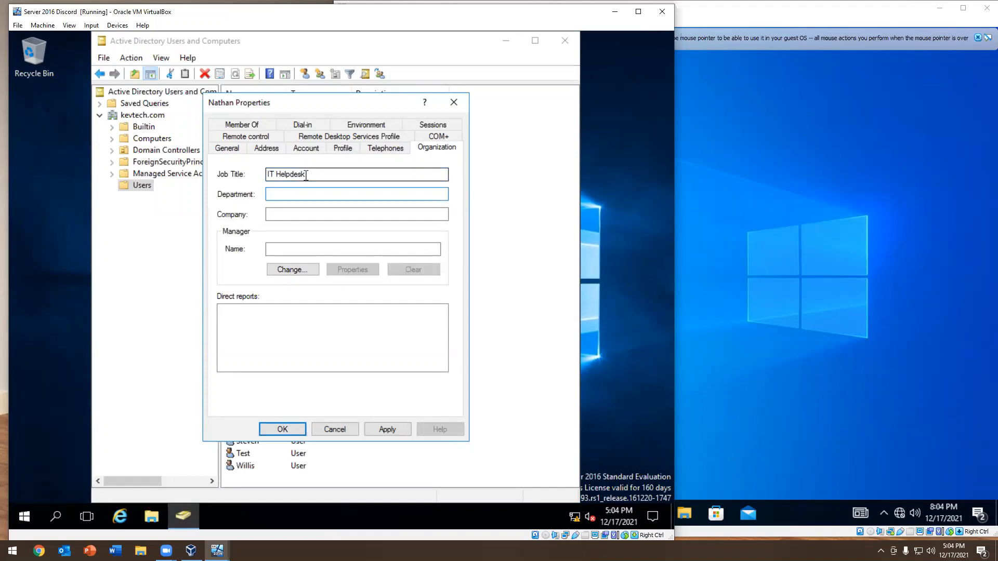
pyautogui.press('Tab')
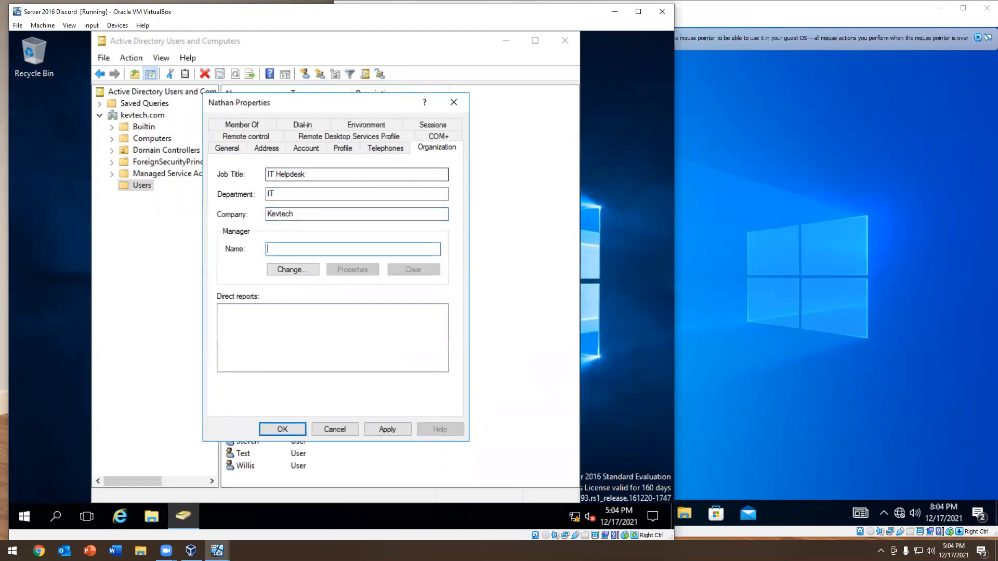
# Assign the user listed directly above Key Admins as the manager and apply the organization details
pyautogui.click(292, 269)
pyautogui.write('ke')
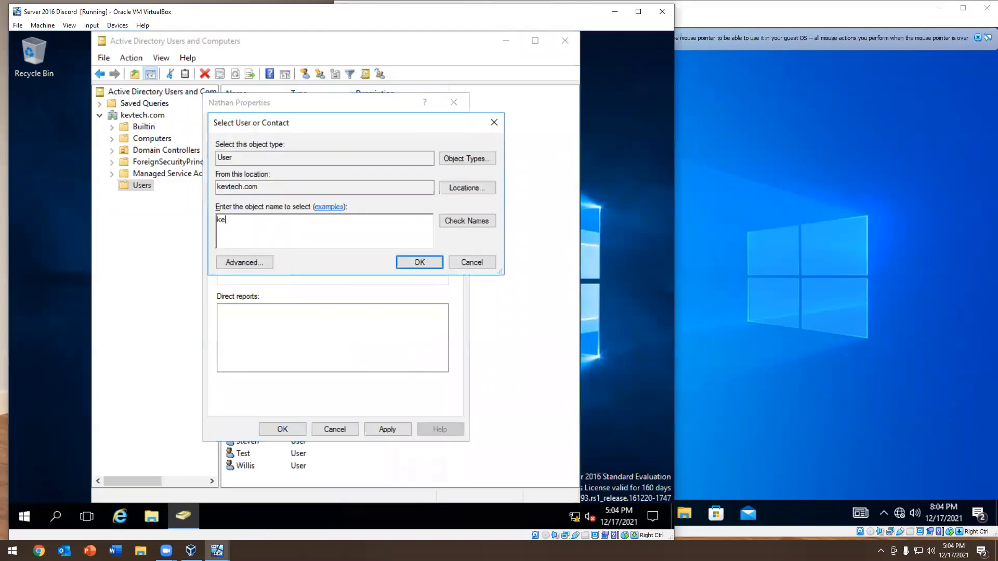
pyautogui.write('vin')
pyautogui.press('Return')
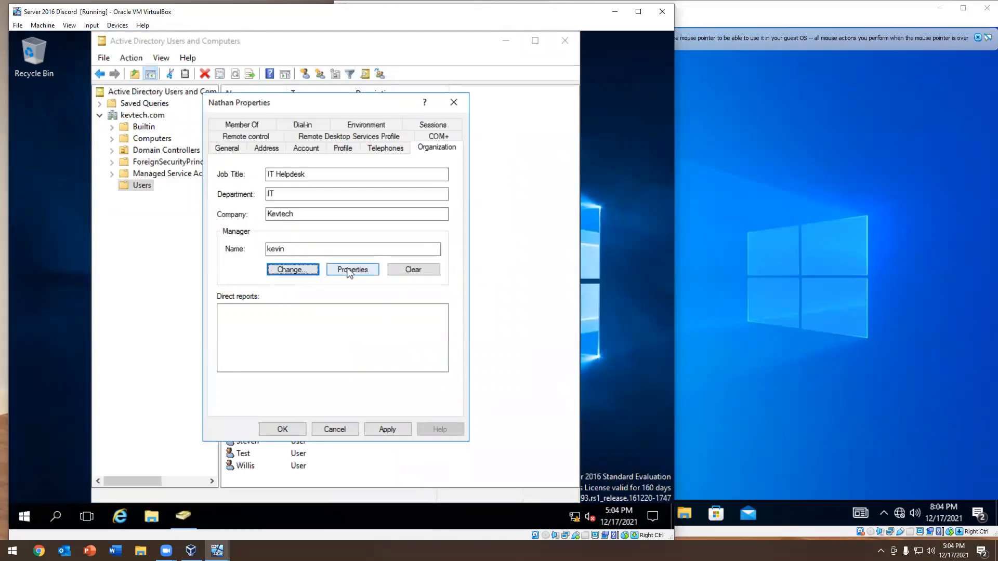
pyautogui.click(384, 429)
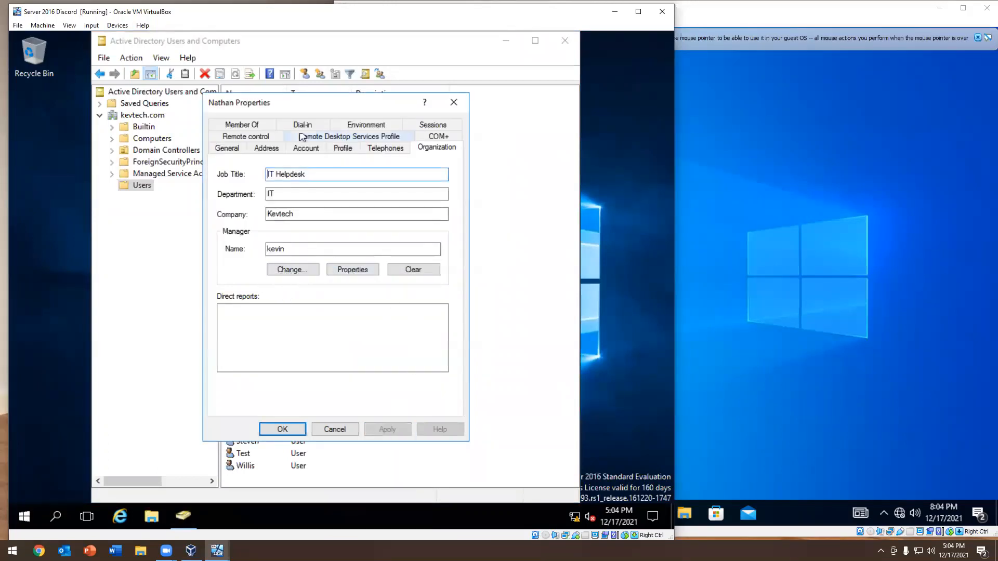
# View the user's profile settings, with the directory console minimized and the properties dialog moved up
pyautogui.click(386, 149)
pyautogui.click(349, 150)
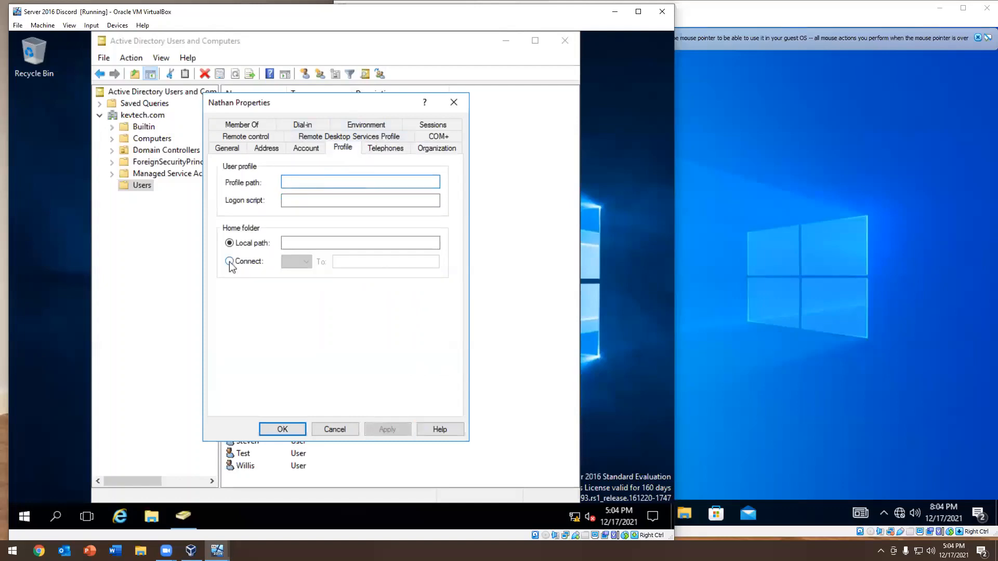
pyautogui.click(500, 42)
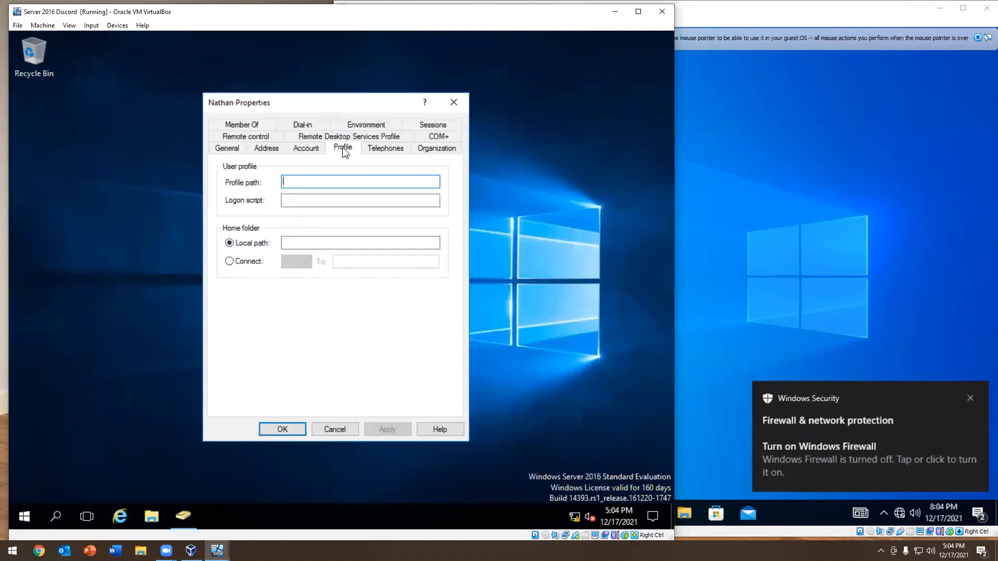
pyautogui.moveTo(324, 107); pyautogui.dragTo(345, 73)
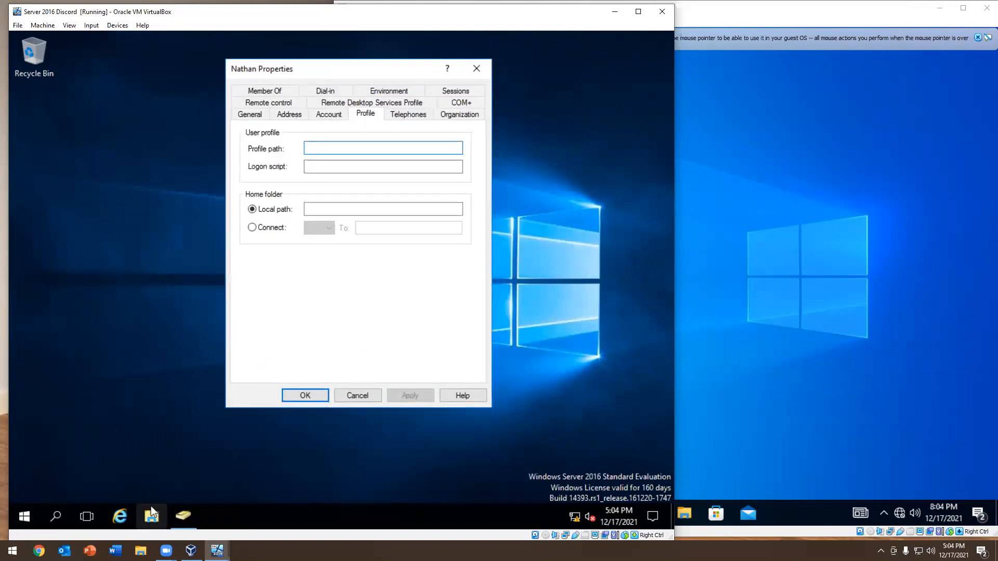
# Open the Shares folder on Local Disk (C:) of the server
pyautogui.click(151, 513)
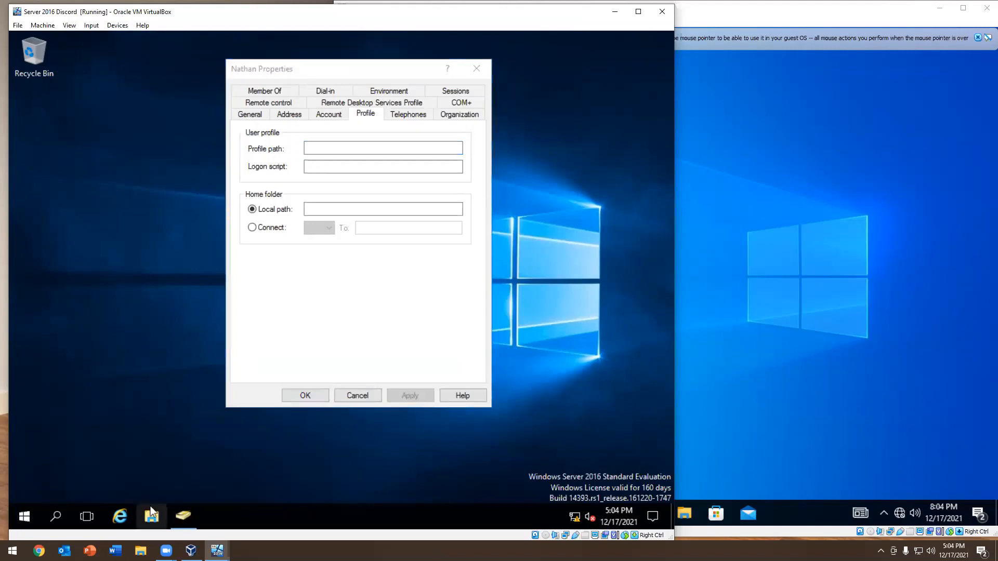
pyautogui.click(137, 240)
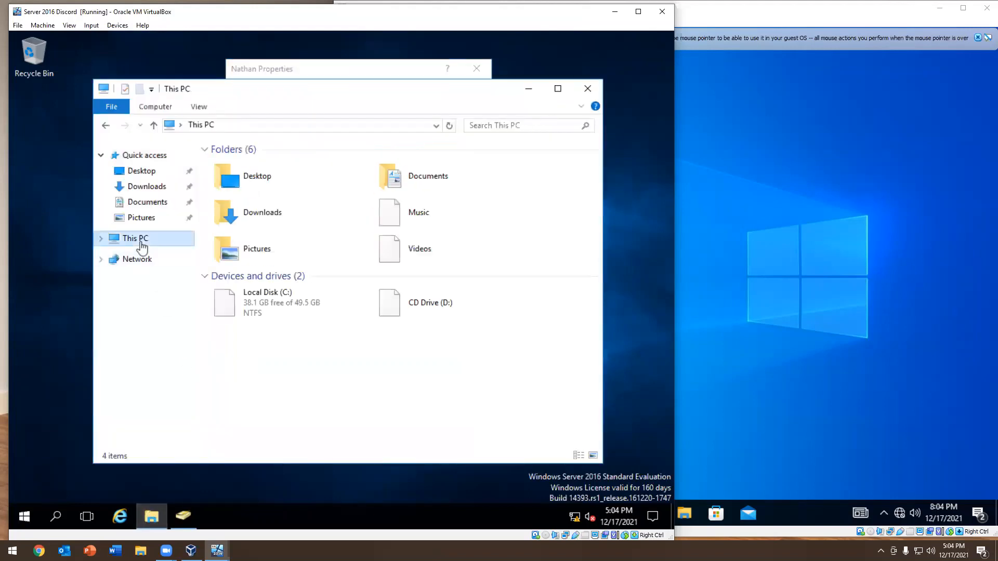
pyautogui.doubleClick(302, 318)
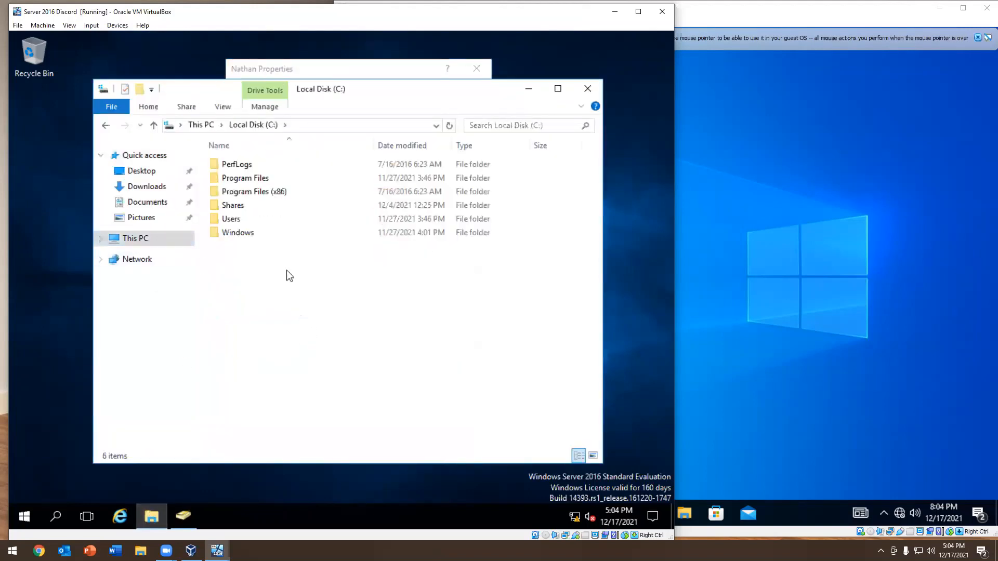
pyautogui.doubleClick(239, 205)
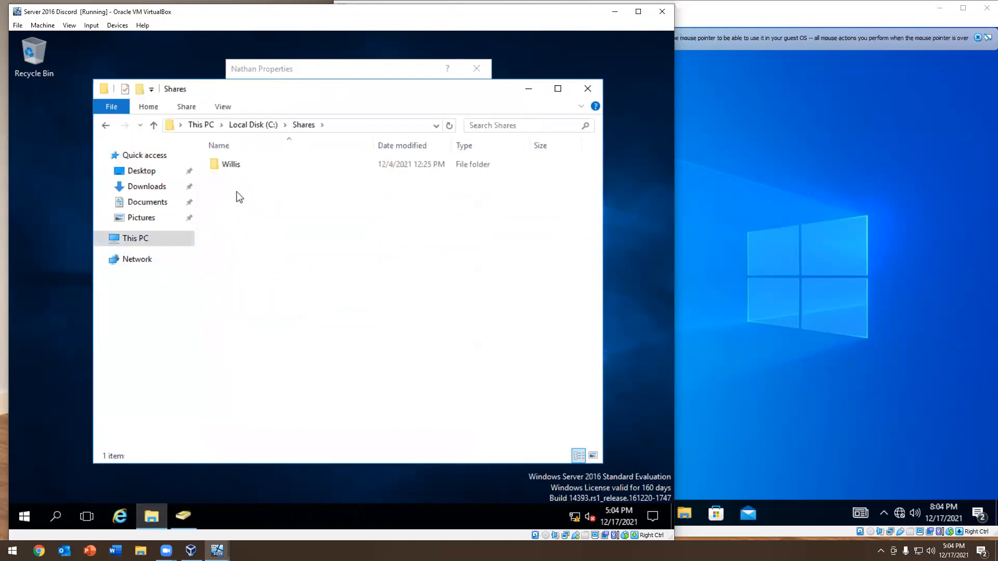
# Create a new folder in Shares and rename it with the user's first name
pyautogui.rightClick(237, 193)
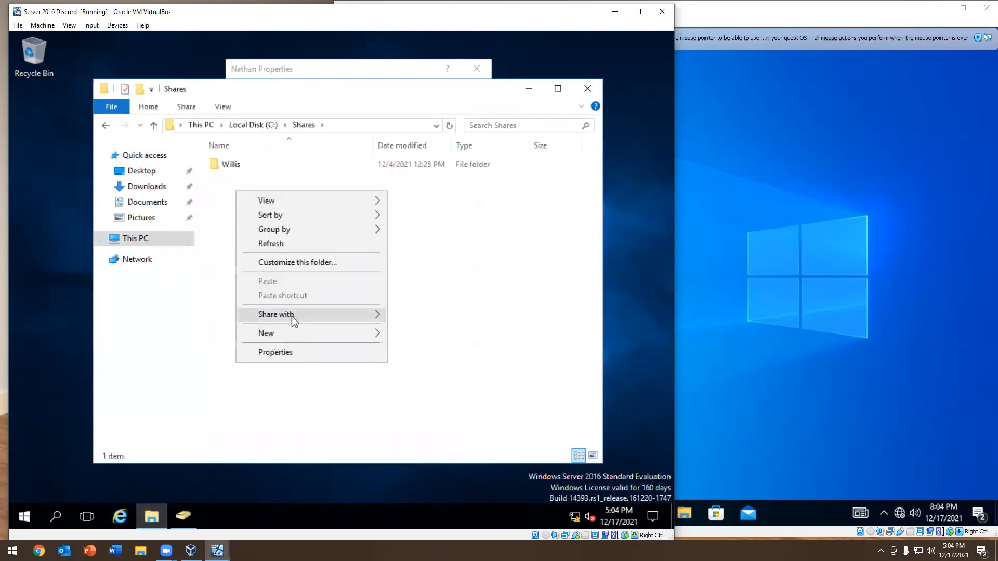
pyautogui.moveTo(291, 315)
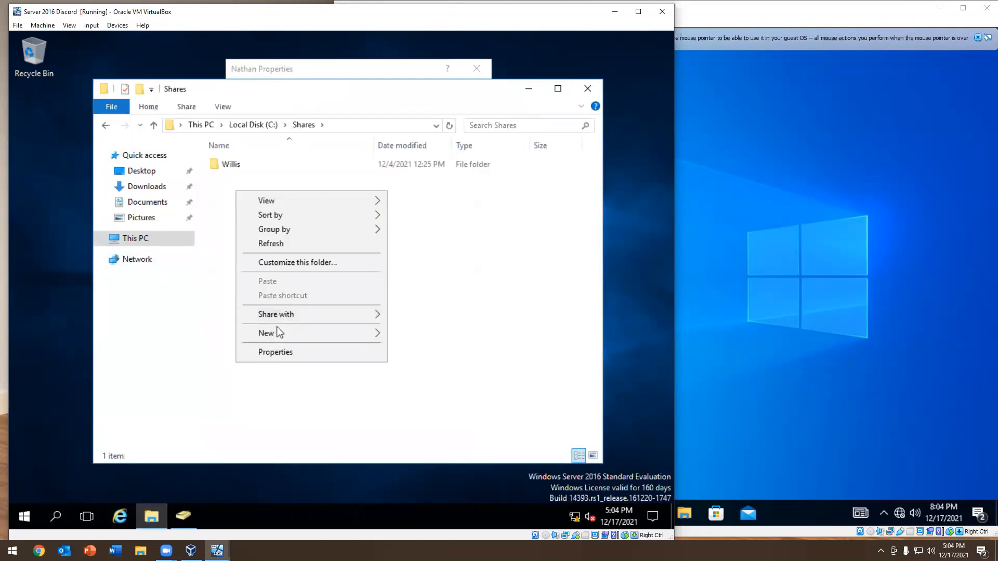
pyautogui.moveTo(275, 334)
pyautogui.click(398, 335)
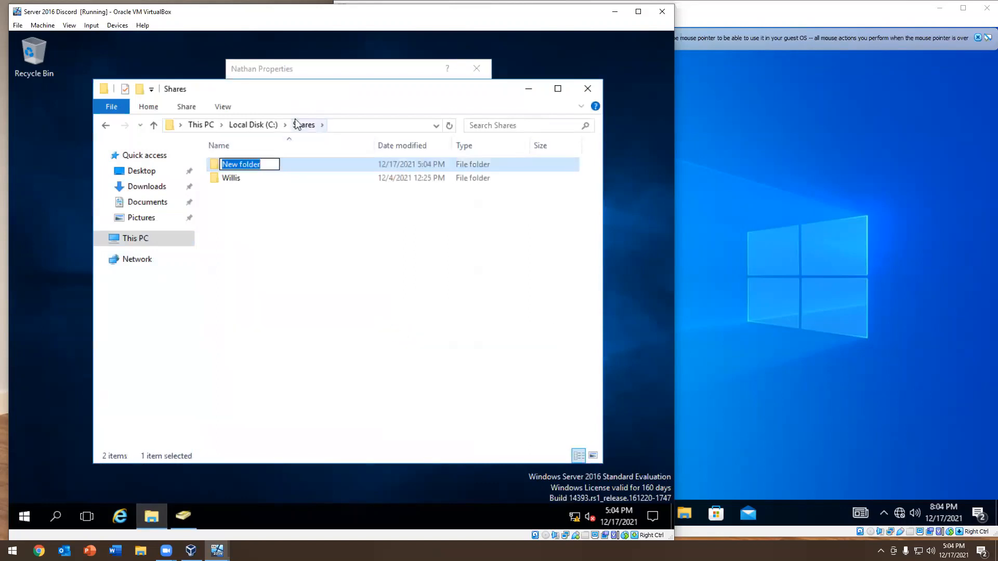
pyautogui.press('Return')
pyautogui.moveTo(436, 191); pyautogui.dragTo(440, 190)
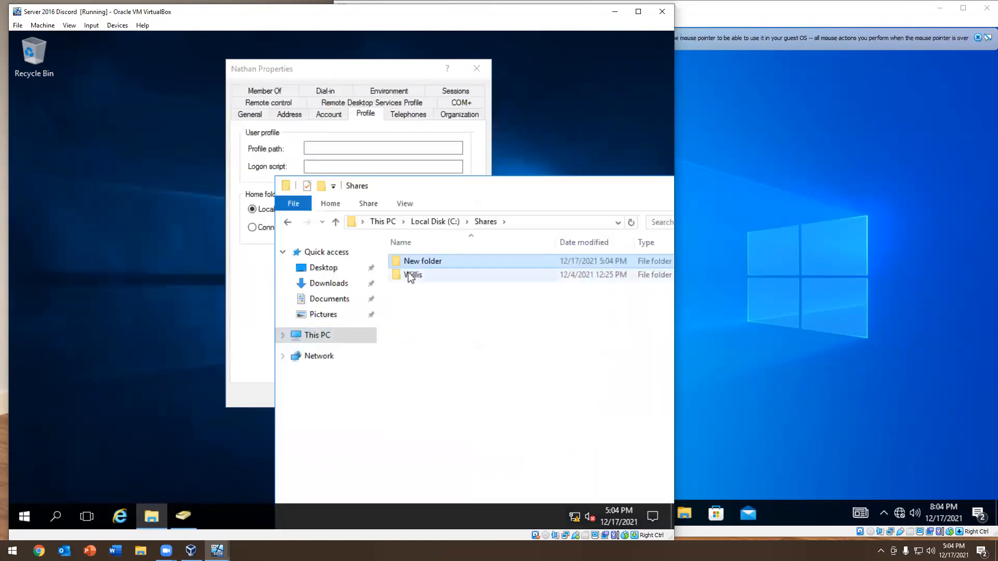
pyautogui.rightClick(424, 266)
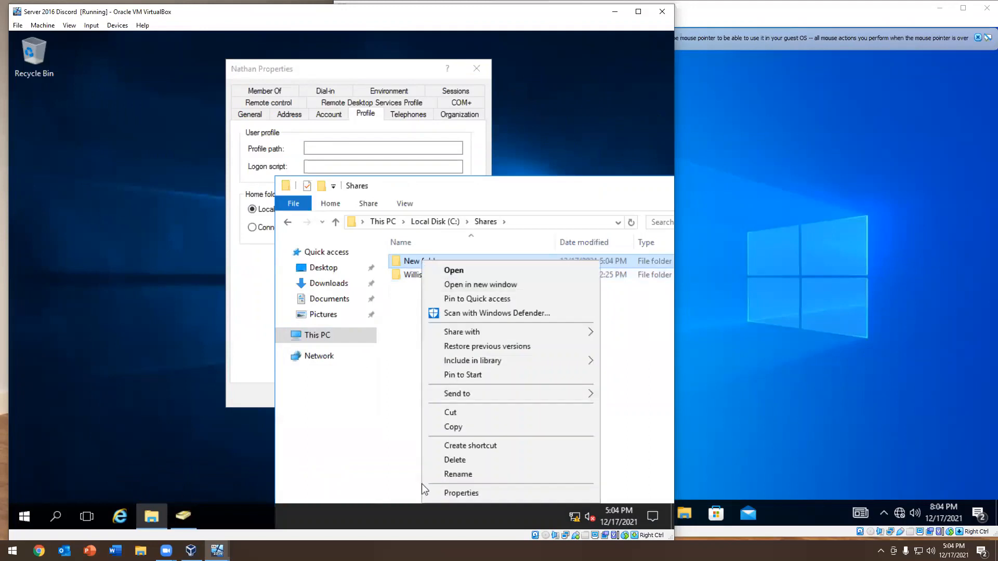
pyautogui.click(452, 479)
pyautogui.write('Nath')
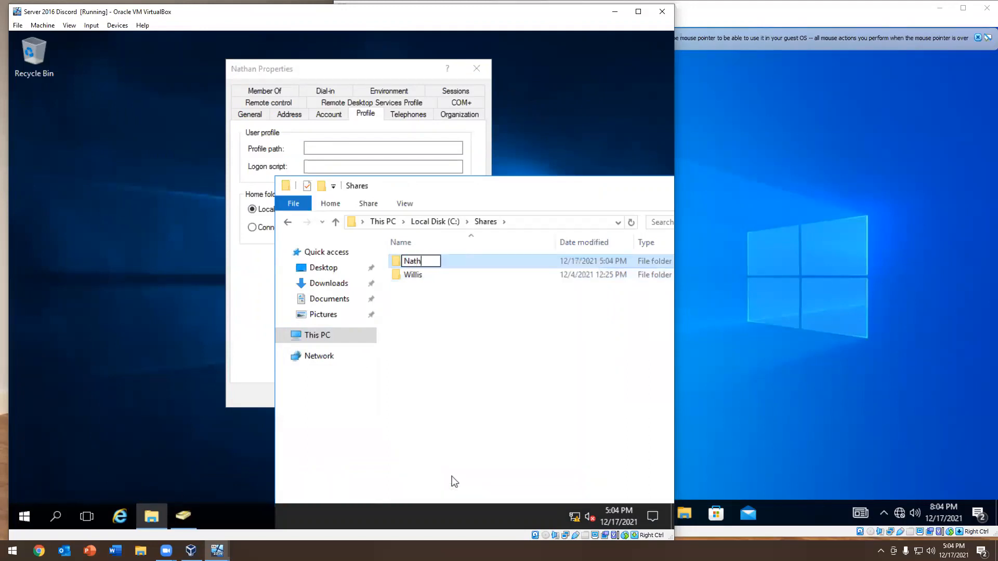
pyautogui.write('an')
pyautogui.press('Return')
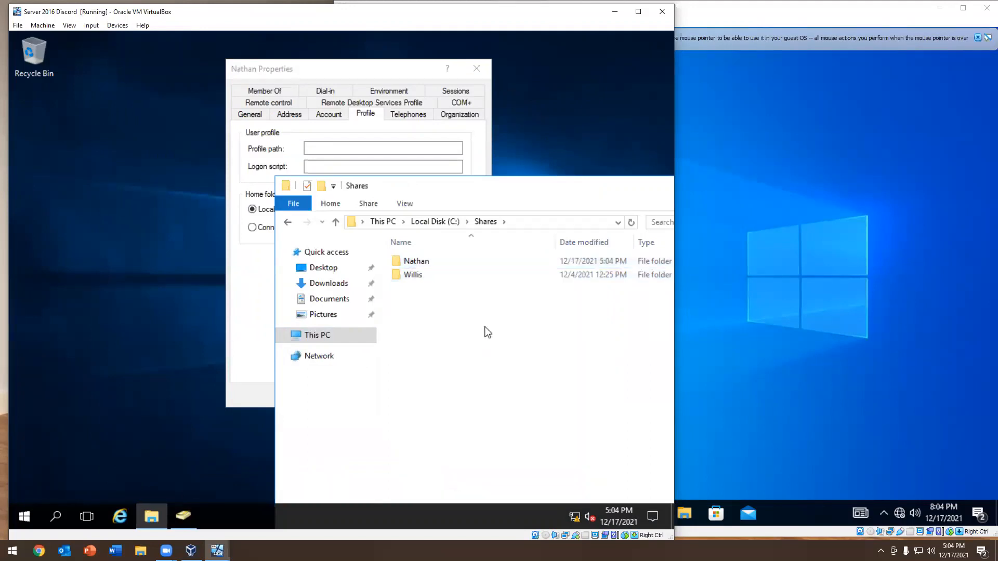
# Move the Shares window slightly and close the user's account properties dialog
pyautogui.moveTo(462, 186); pyautogui.dragTo(455, 177)
pyautogui.click(370, 145)
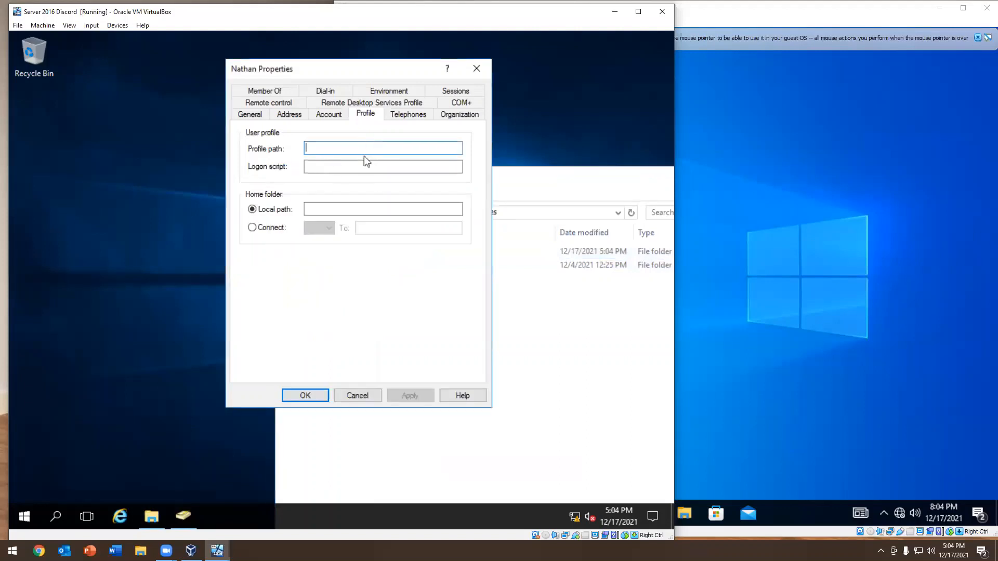
pyautogui.click(476, 68)
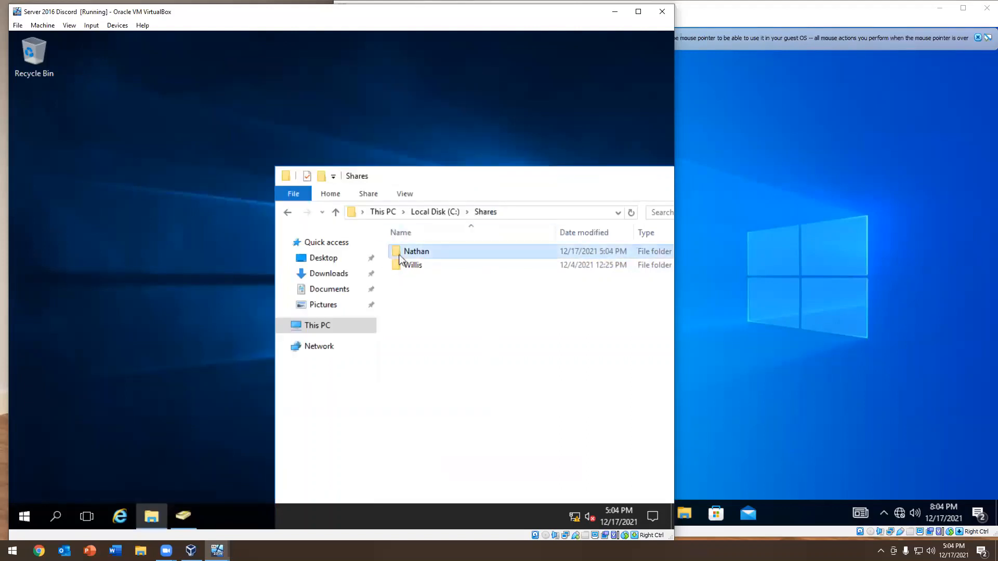
# Share the new folder with its matching domain user at the Read/Write permission level and finish the file sharing wizard
pyautogui.rightClick(399, 253)
pyautogui.click(439, 487)
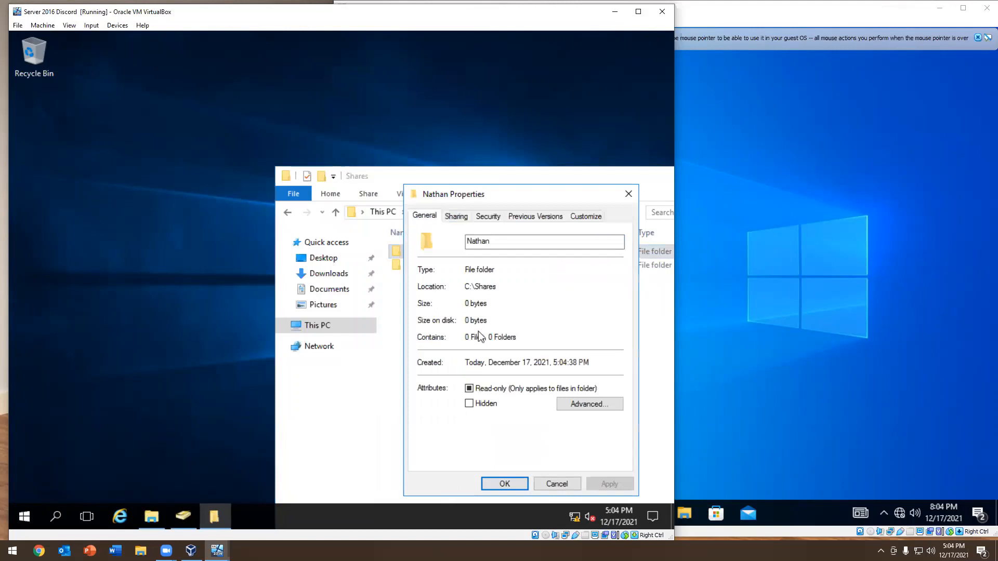
pyautogui.click(456, 217)
pyautogui.click(443, 305)
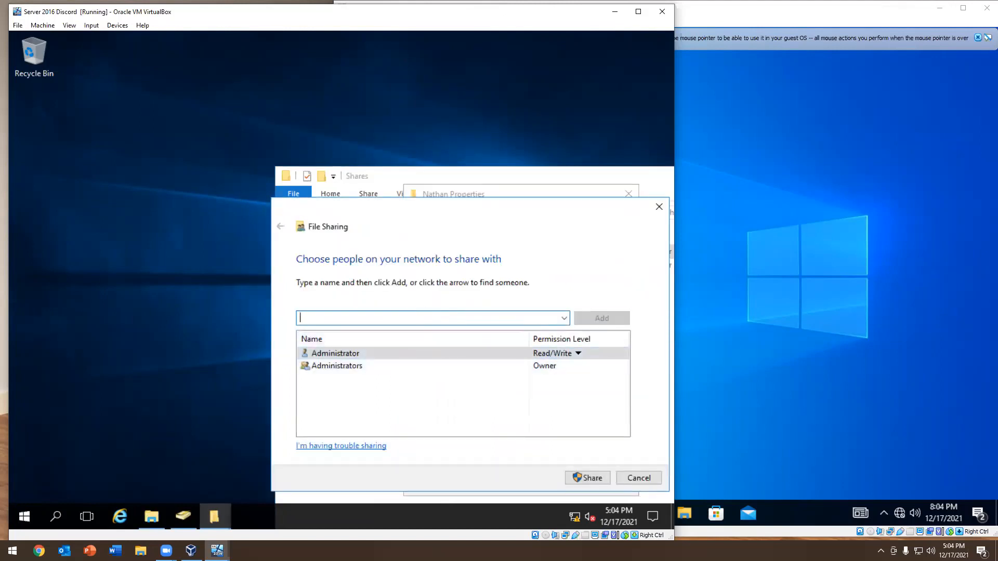
pyautogui.write('nathan')
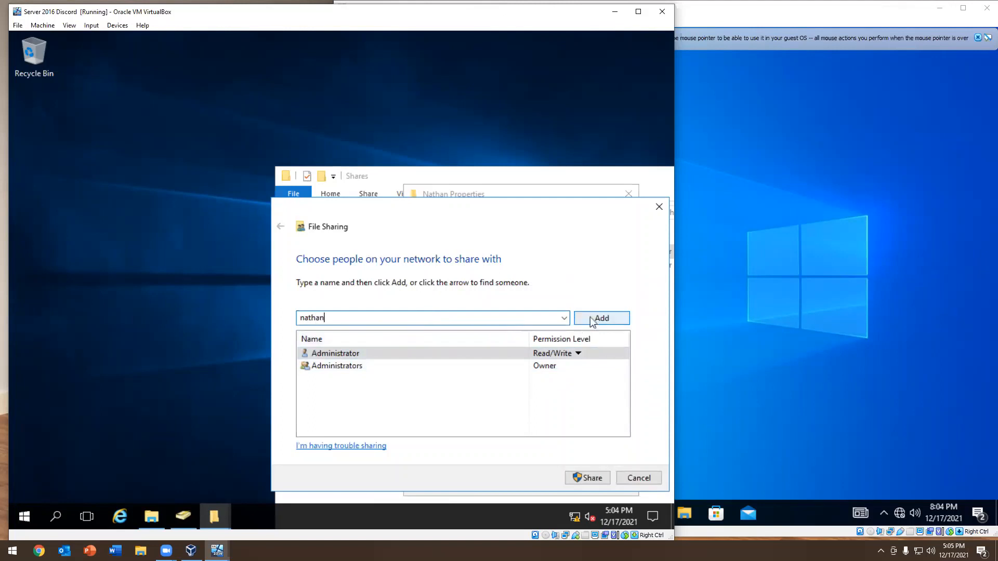
pyautogui.click(593, 319)
pyautogui.click(551, 377)
pyautogui.click(590, 395)
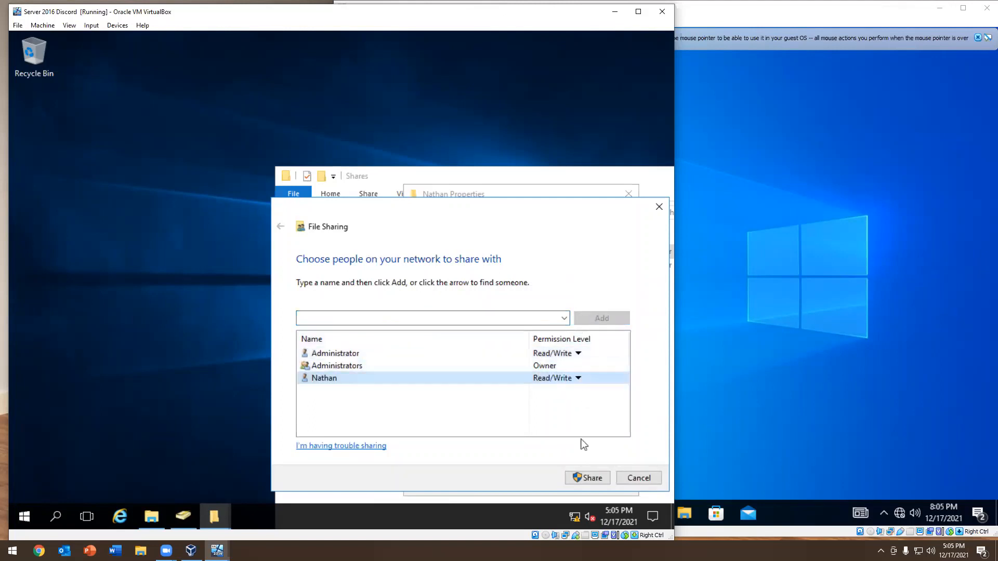
pyautogui.click(583, 477)
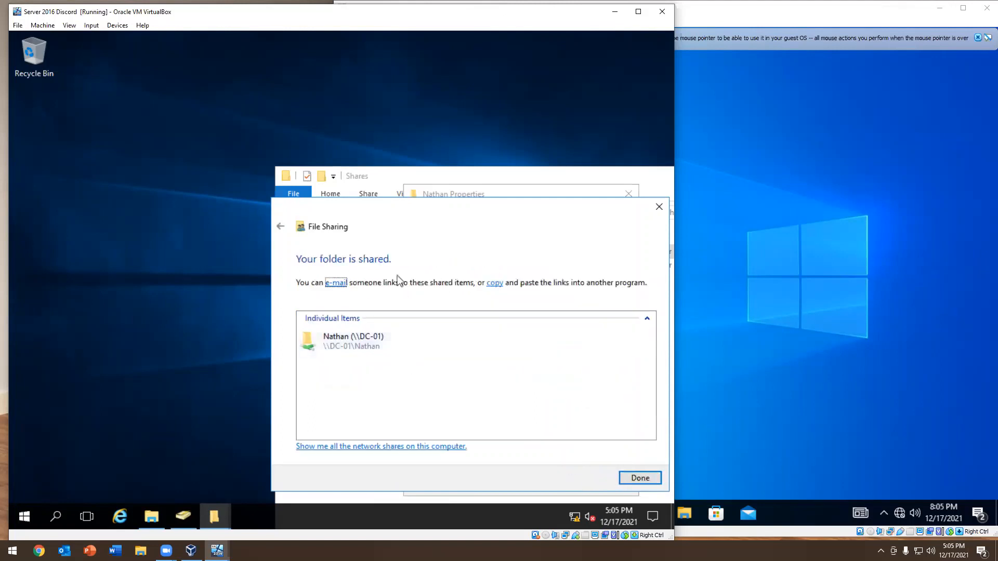
pyautogui.moveTo(384, 211); pyautogui.dragTo(183, 94)
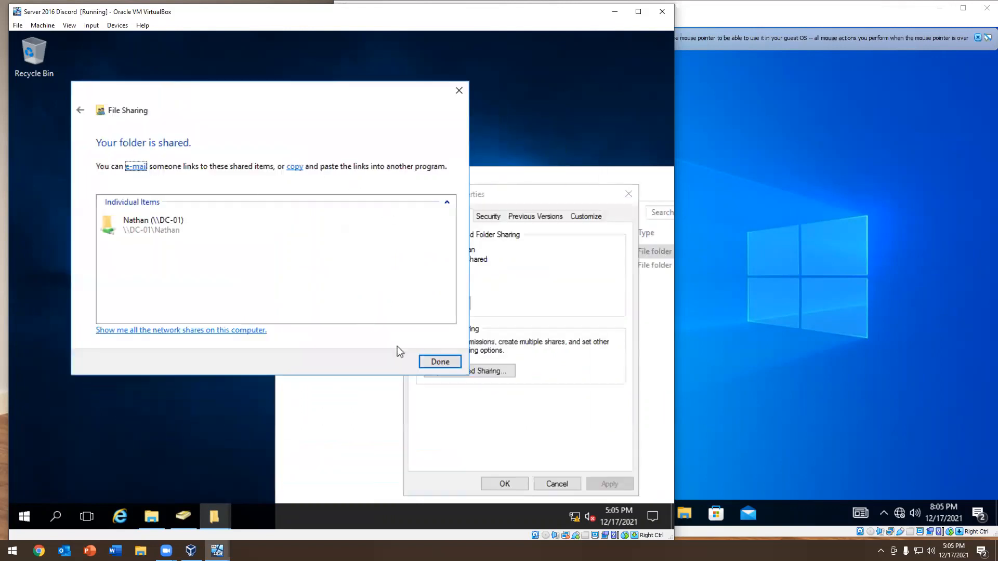
pyautogui.click(438, 361)
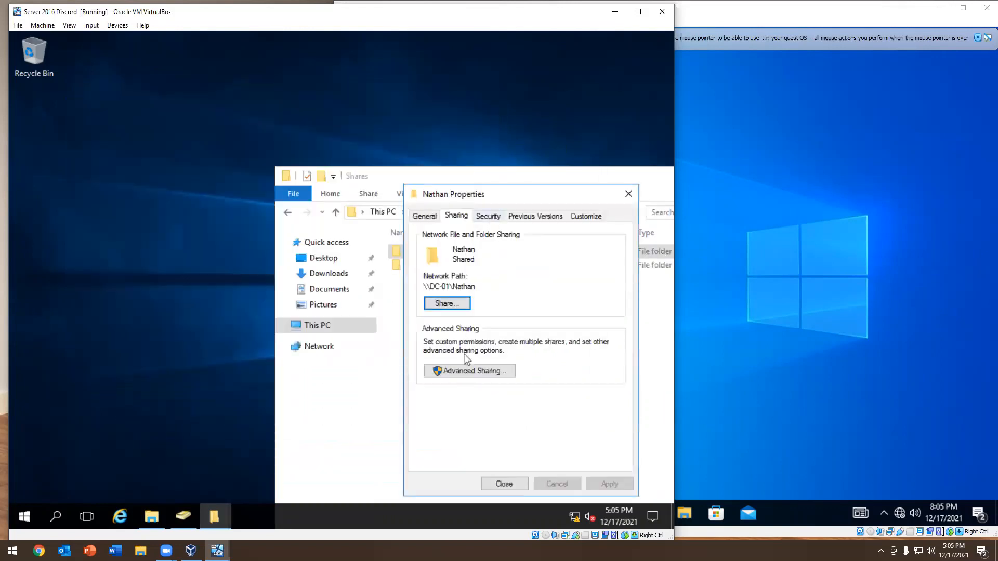
# Review the folder's advanced share permissions for Everyone and Administrators, and leave the advanced sharing settings unchanged
pyautogui.click(466, 370)
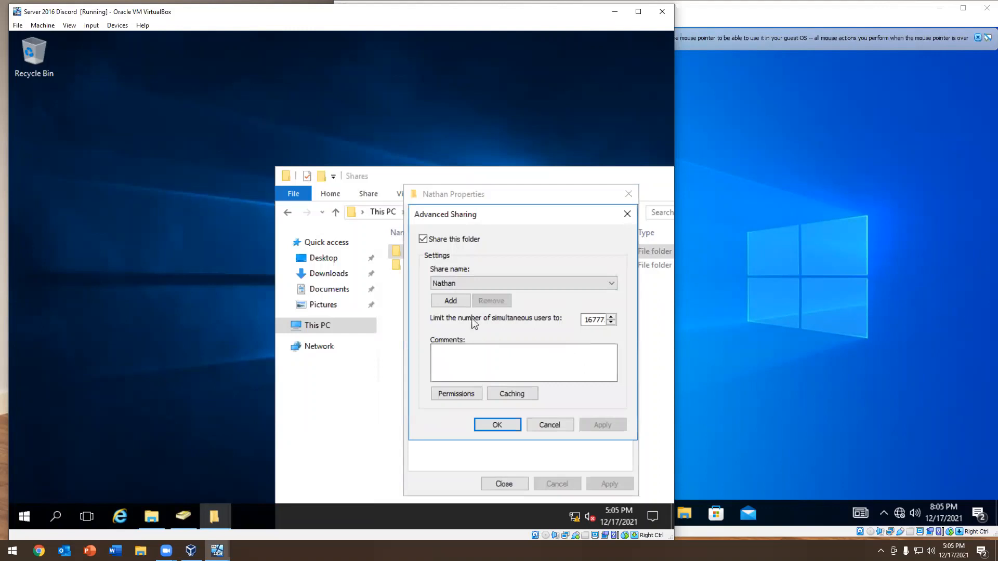
pyautogui.click(469, 393)
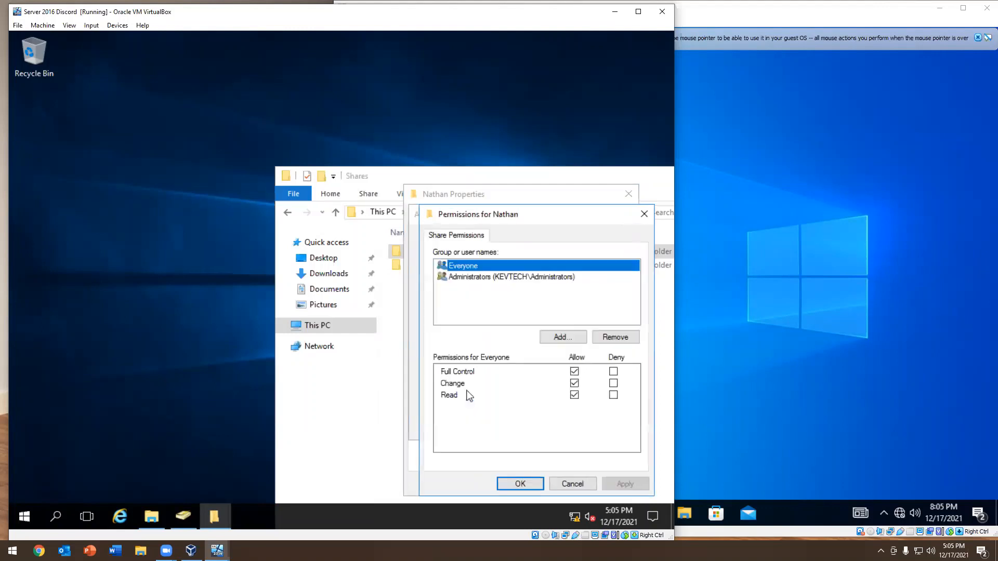
pyautogui.click(485, 277)
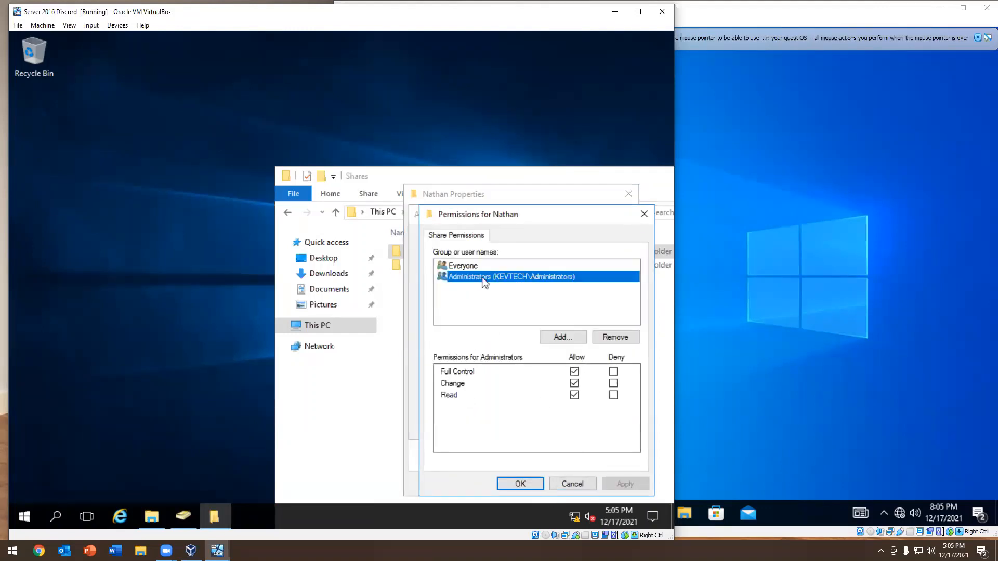
pyautogui.click(464, 265)
pyautogui.click(581, 485)
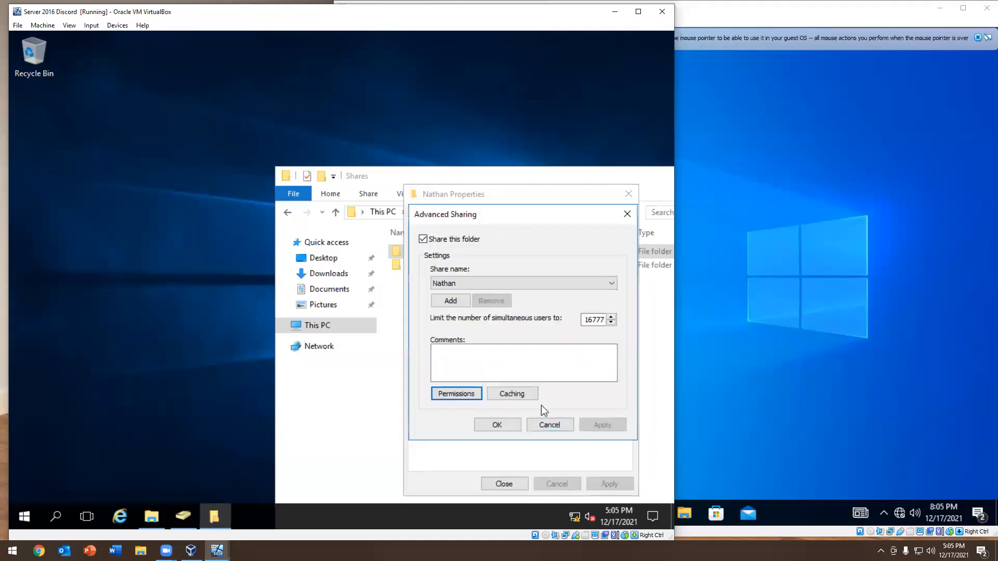
pyautogui.click(545, 422)
# Review the folder's security permissions for SYSTEM, the domain user and Administrator
pyautogui.click(490, 217)
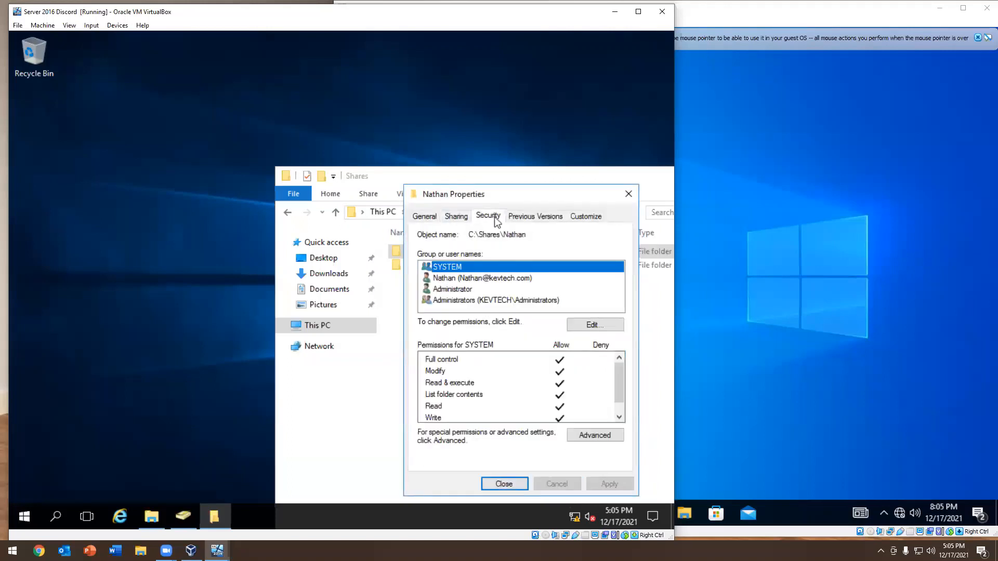
pyautogui.click(457, 279)
pyautogui.click(456, 290)
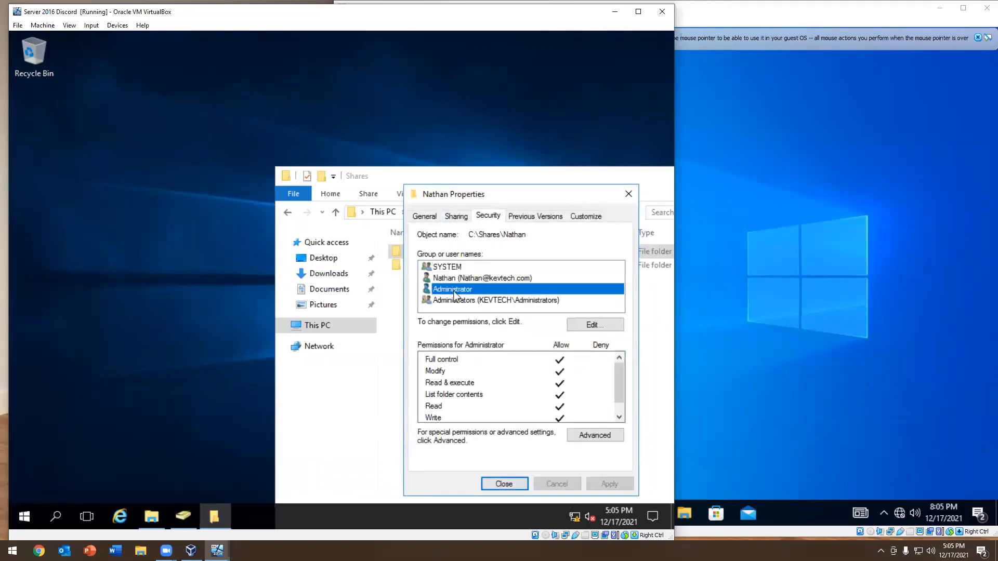
pyautogui.click(456, 278)
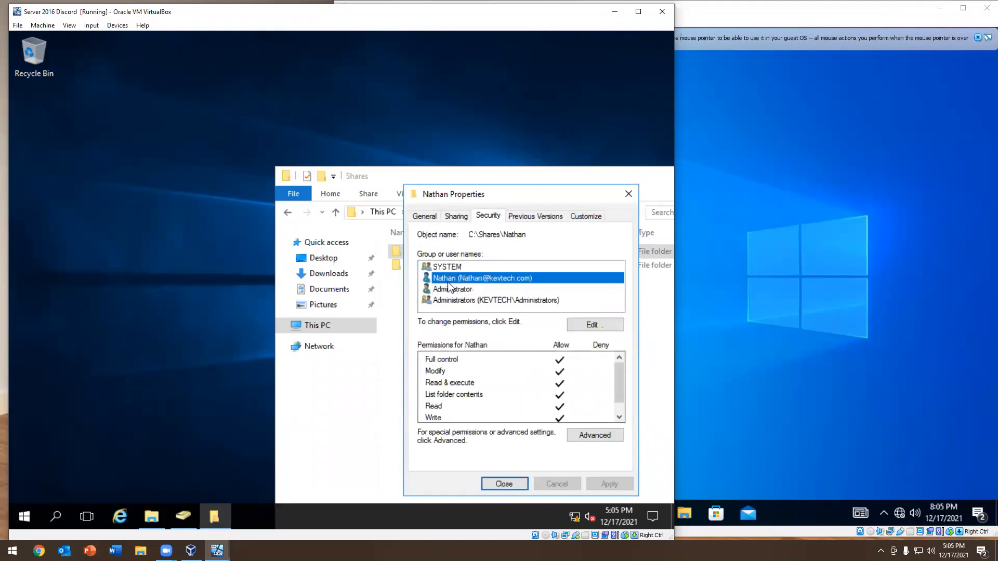
pyautogui.click(455, 291)
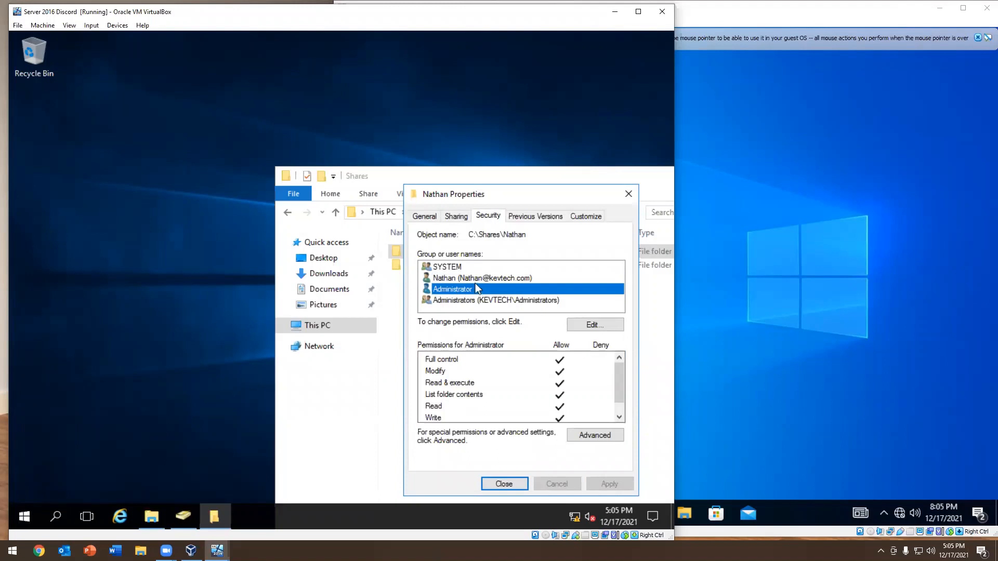
pyautogui.click(451, 267)
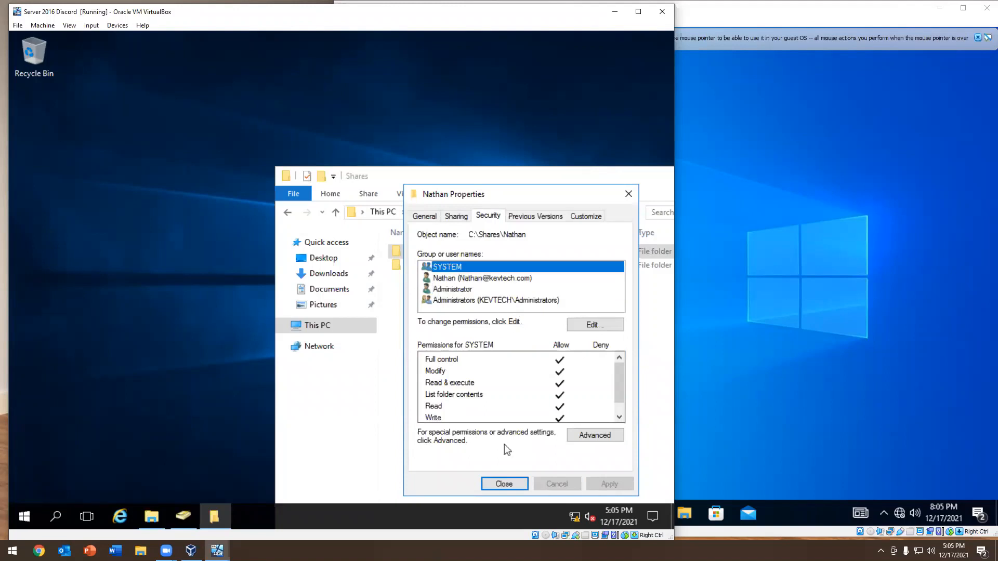
pyautogui.click(505, 484)
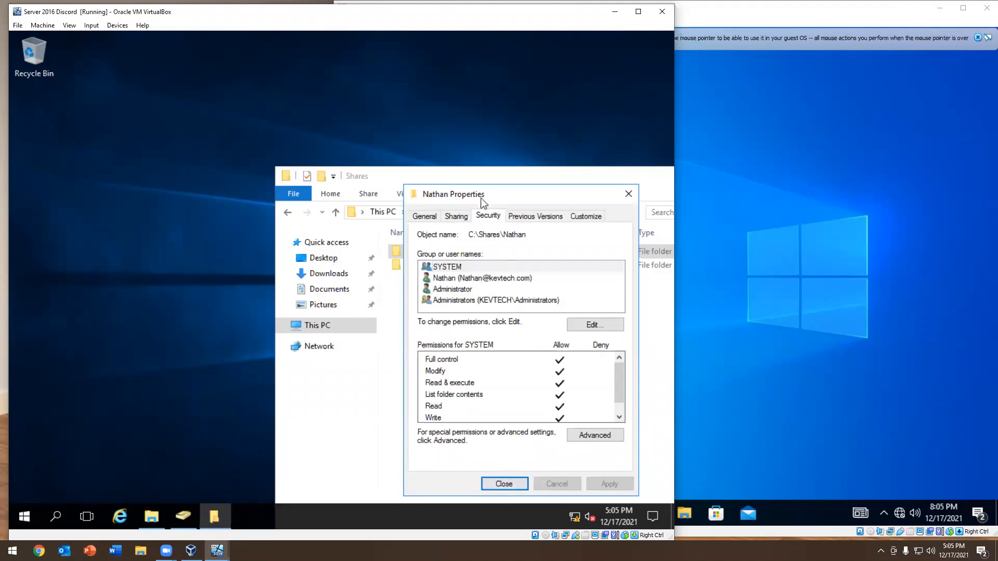
# Copy the network path of the shared user folder from its sharing properties and close the properties dialog
pyautogui.click(452, 221)
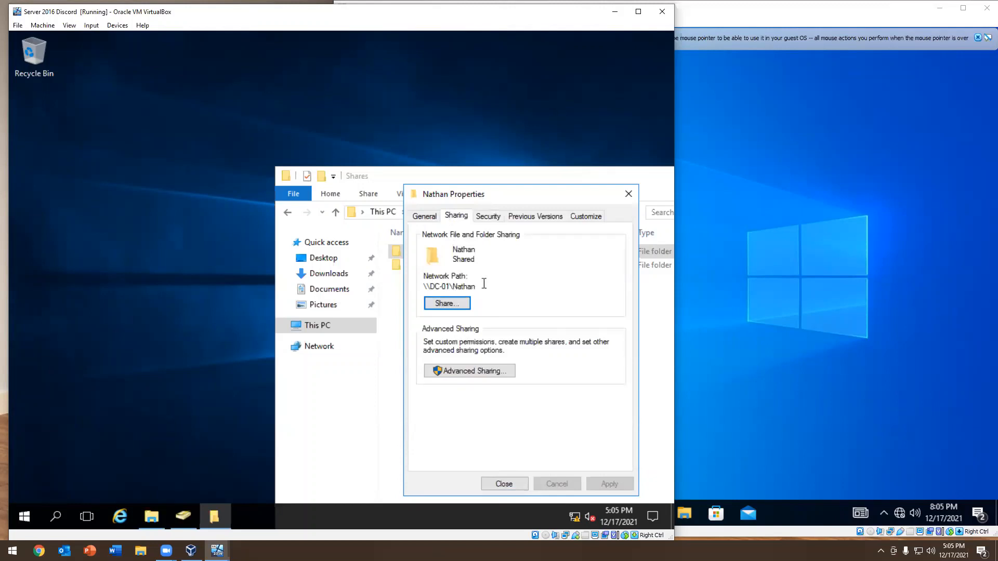
pyautogui.moveTo(482, 285); pyautogui.dragTo(425, 285)
pyautogui.rightClick(427, 285)
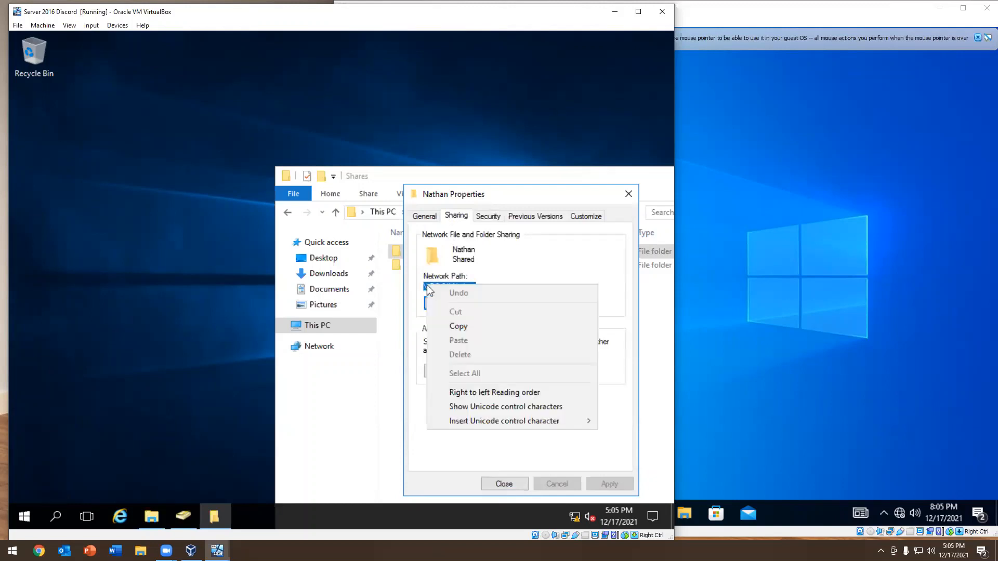
pyautogui.click(453, 325)
pyautogui.click(632, 193)
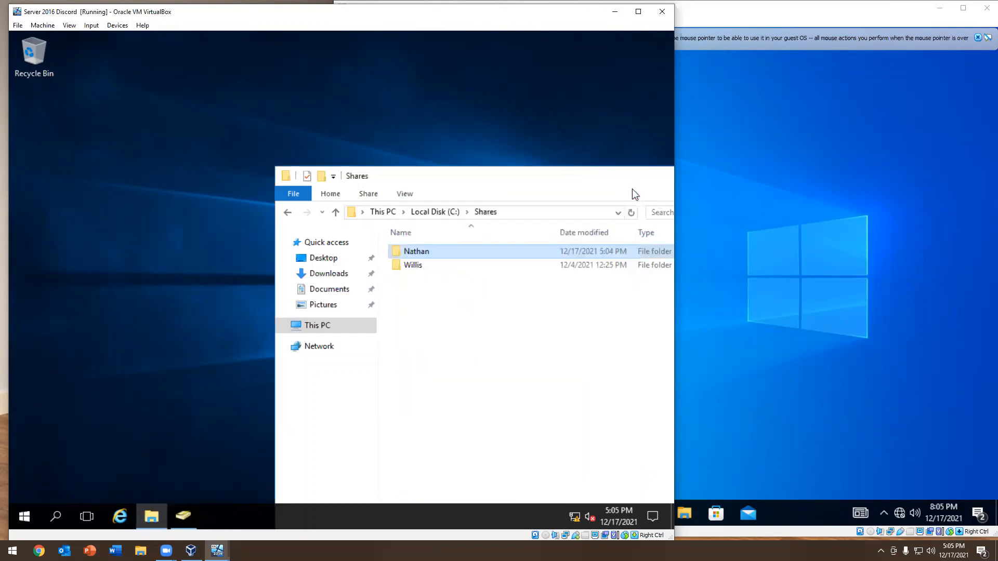
# Move the Shares window aside, switch to Active Directory Users and Computers and open the user account's profile settings
pyautogui.moveTo(589, 174); pyautogui.dragTo(338, 52)
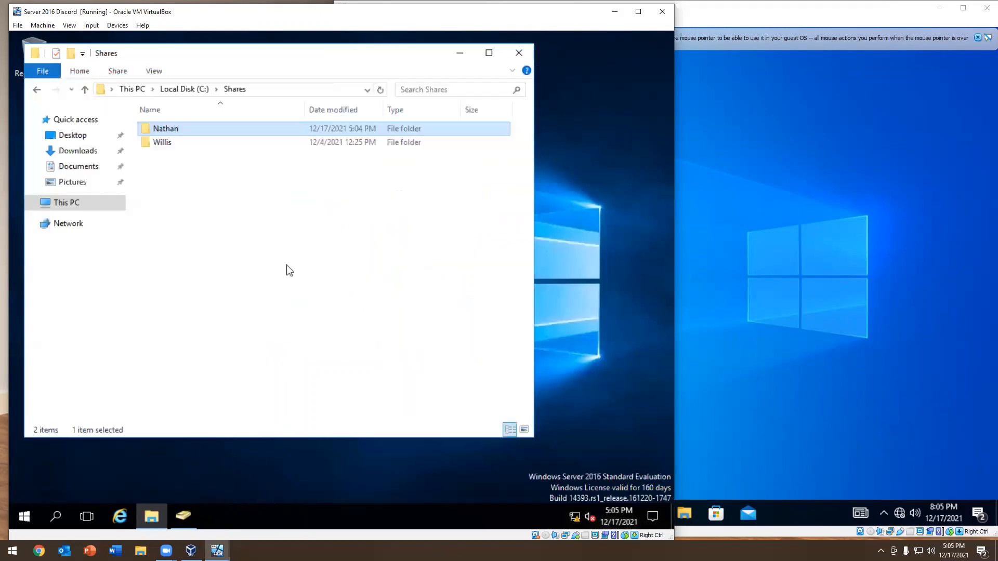
pyautogui.click(191, 513)
pyautogui.doubleClick(244, 382)
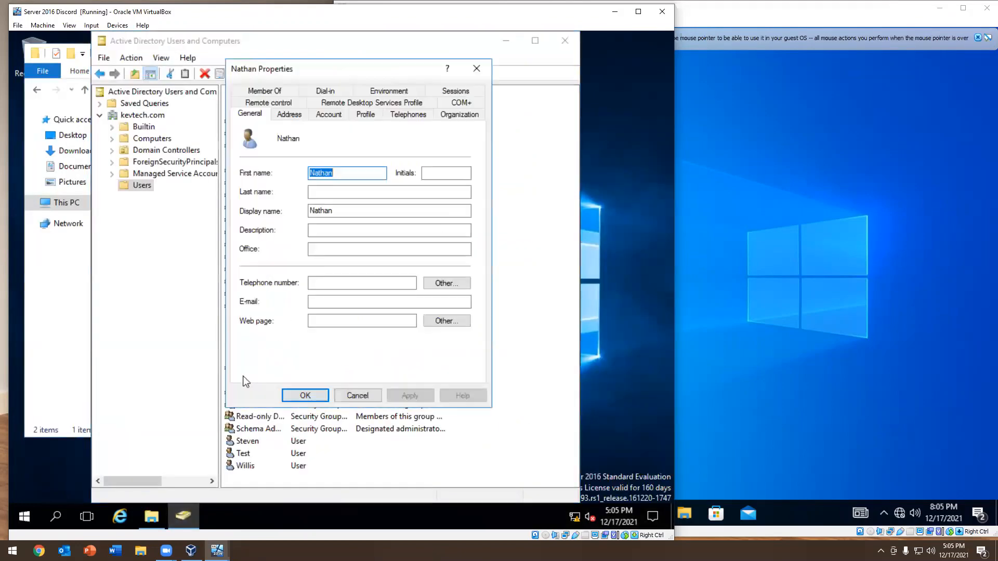
pyautogui.click(339, 115)
pyautogui.click(363, 115)
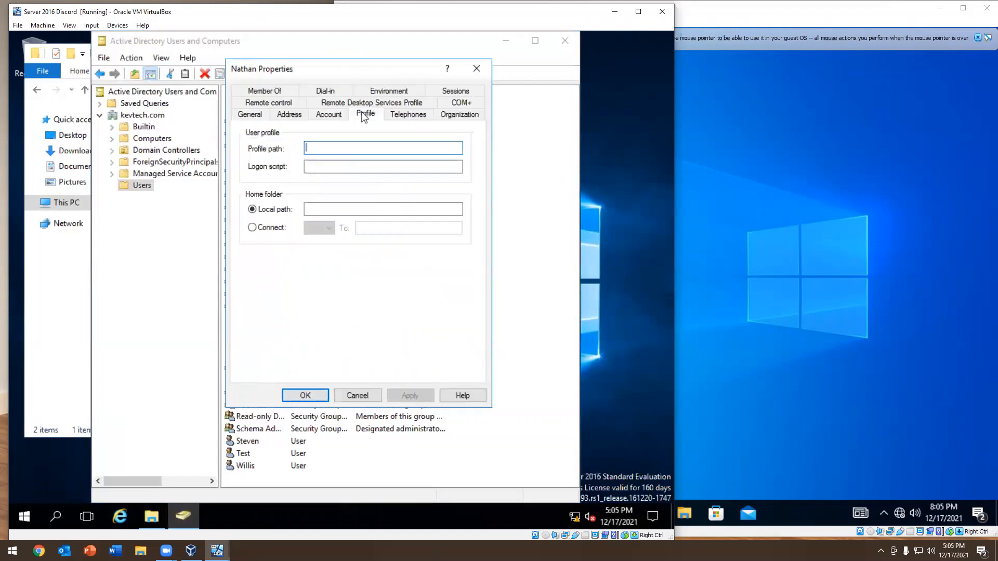
# Connect the user's home folder on drive Z: to the copied network path, save it, and close the directory and Shares windows
pyautogui.click(266, 227)
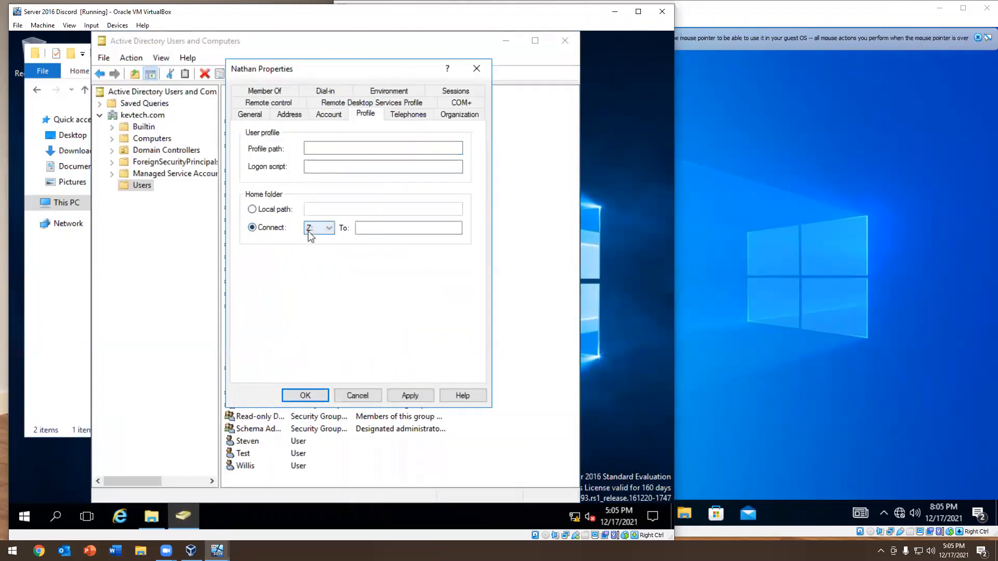
pyautogui.rightClick(385, 228)
pyautogui.click(420, 287)
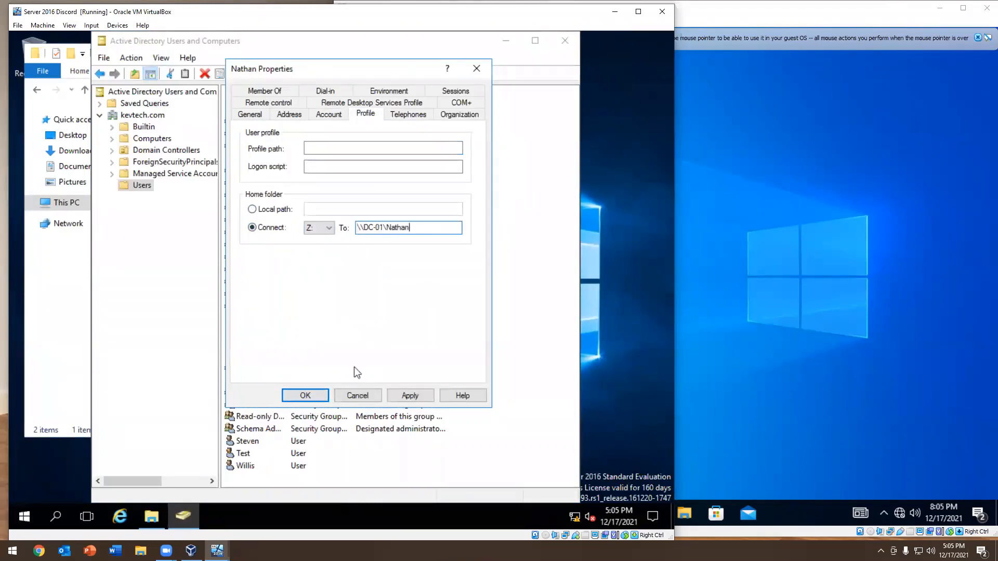
pyautogui.click(410, 395)
pyautogui.click(448, 355)
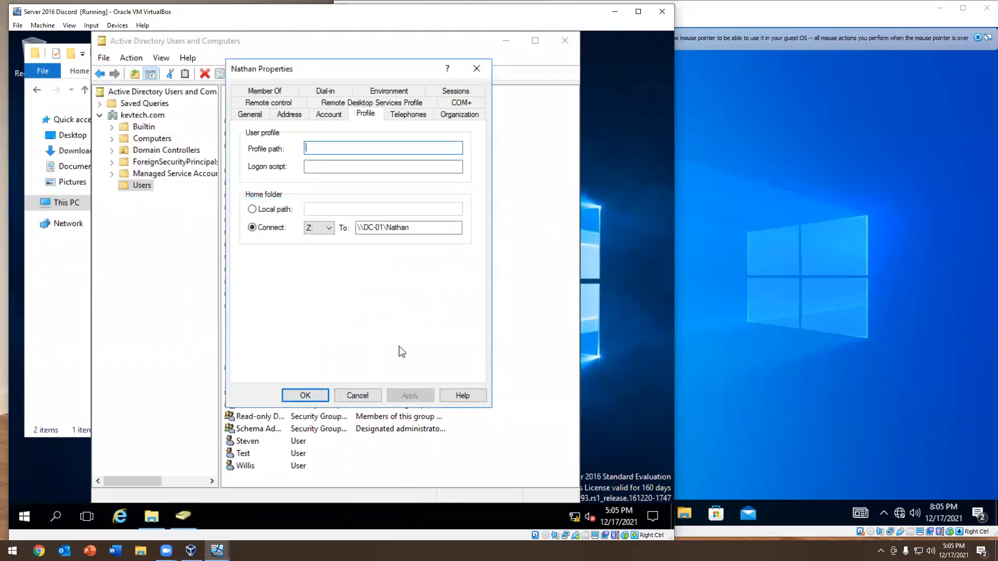
pyautogui.click(305, 395)
pyautogui.click(564, 41)
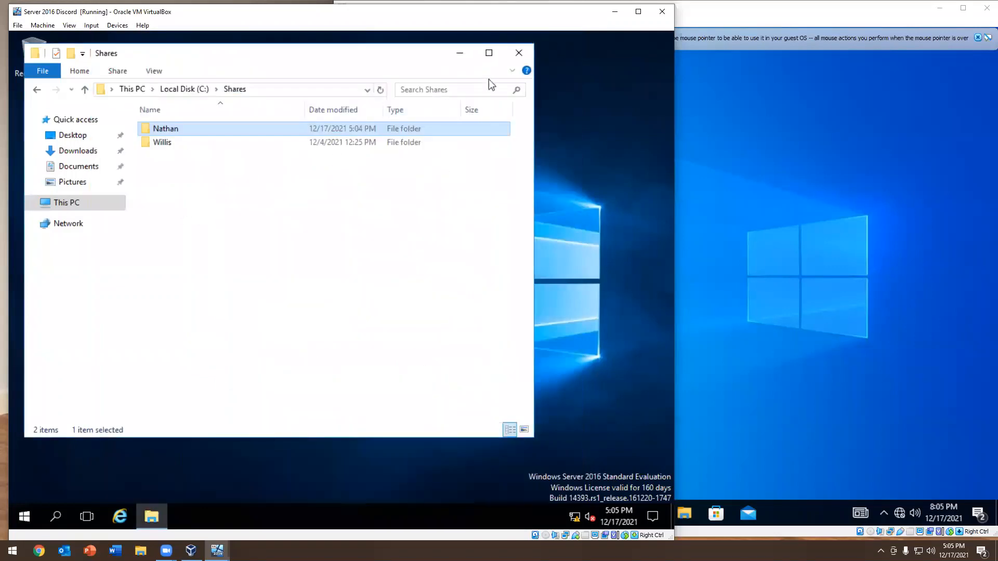
pyautogui.click(519, 52)
# Switch to the Windows 10 client, sign out and sign back in to the user's account by entering the account password
pyautogui.click(753, 215)
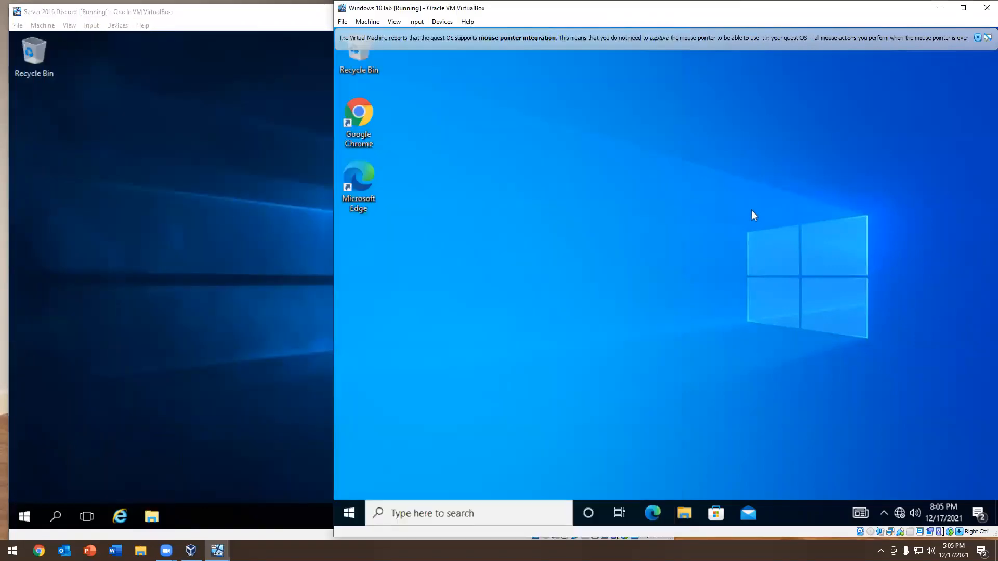
pyautogui.rightClick(343, 513)
pyautogui.moveTo(483, 473)
pyautogui.click(556, 466)
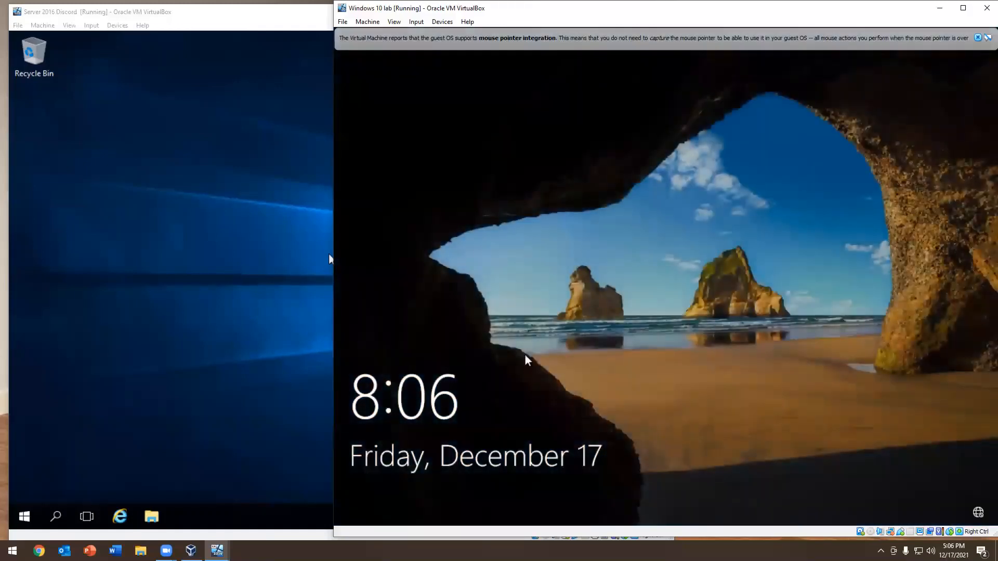
pyautogui.click(583, 347)
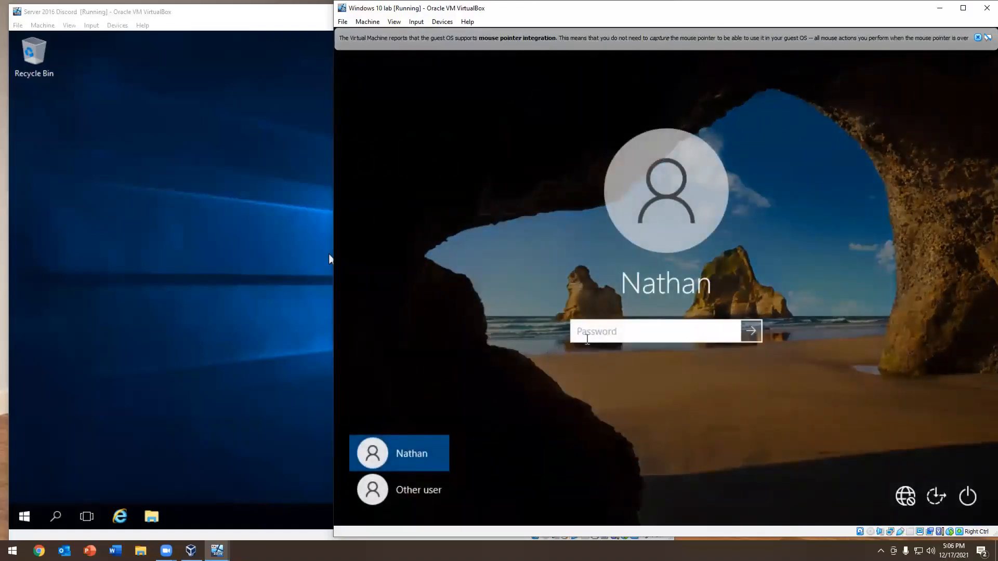
pyautogui.write('********')
pyautogui.press('Return')
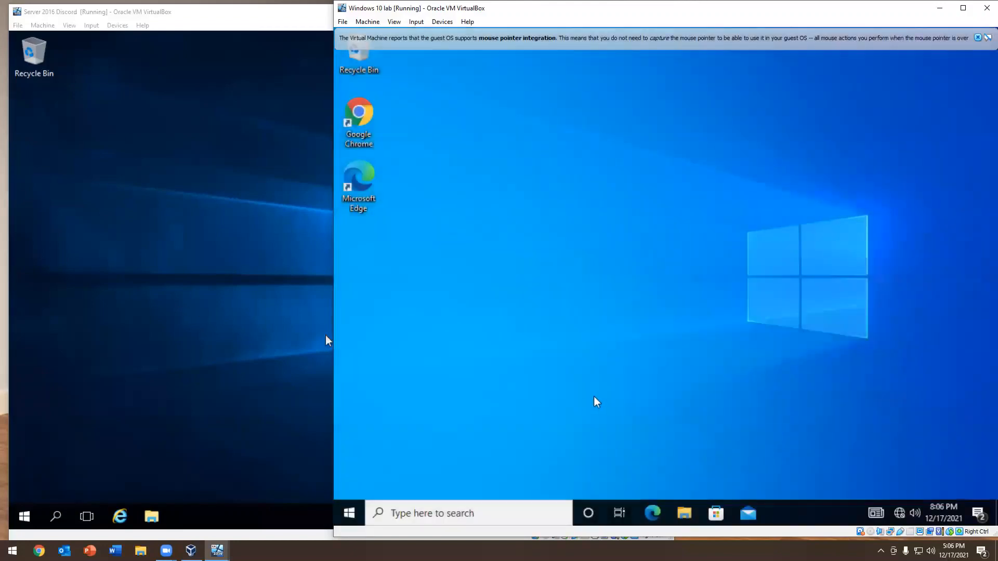
# Check under This PC on the client for the mapped Z: network drive, open it and close File Explorer
pyautogui.click(684, 513)
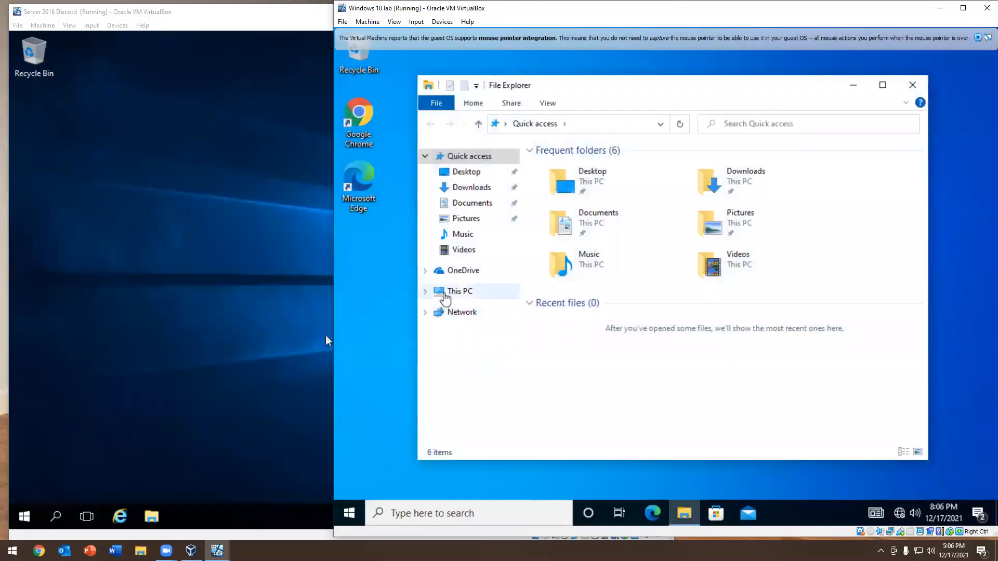
pyautogui.click(445, 295)
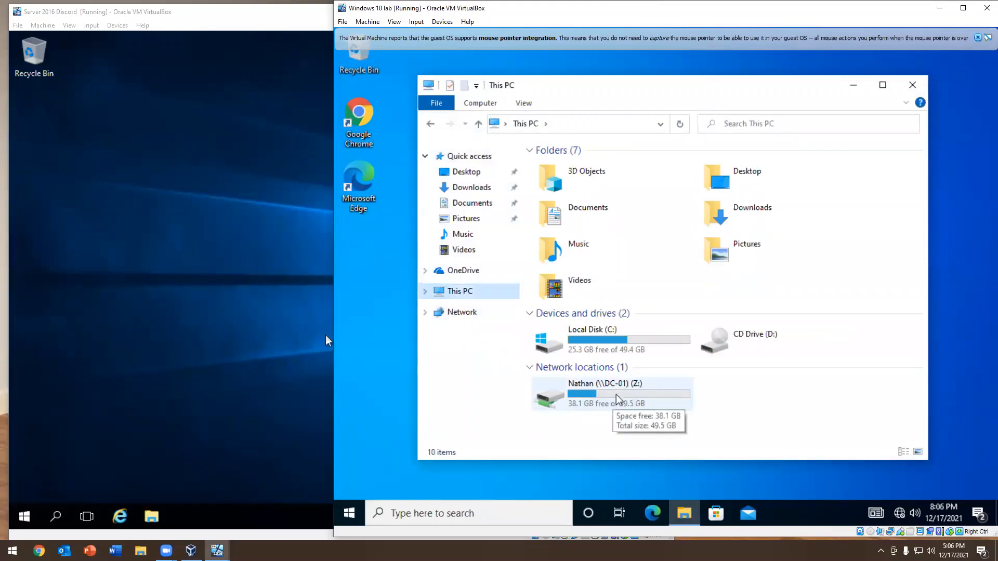
pyautogui.doubleClick(592, 404)
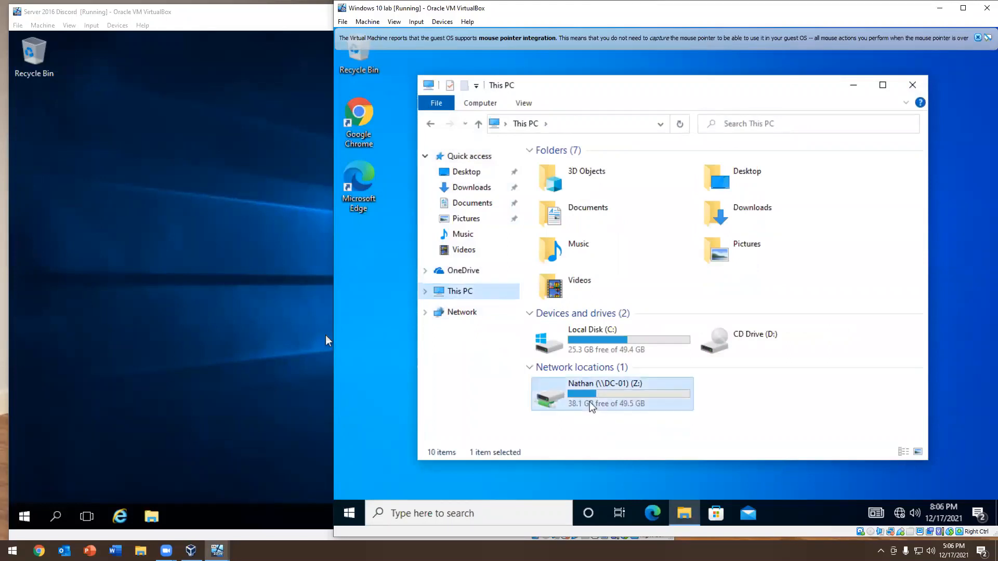
pyautogui.click(912, 85)
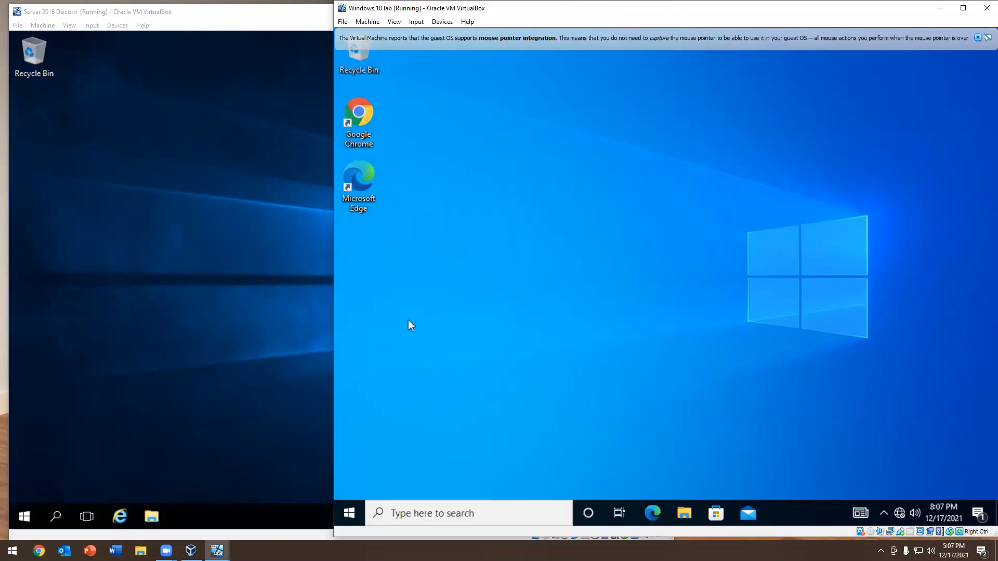
# Switch back to the Server 2016 machine and open Server Manager
pyautogui.click(245, 303)
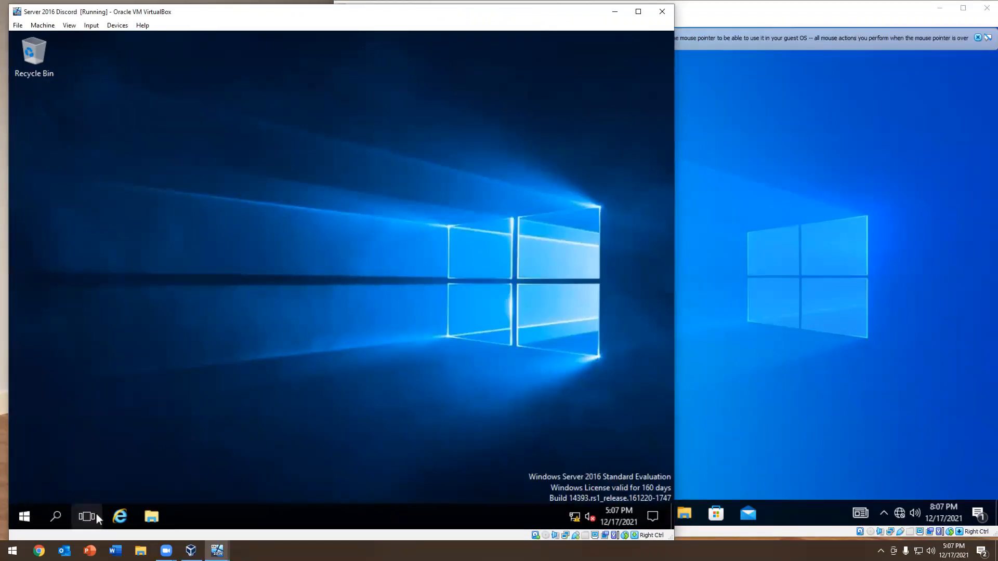
pyautogui.click(26, 514)
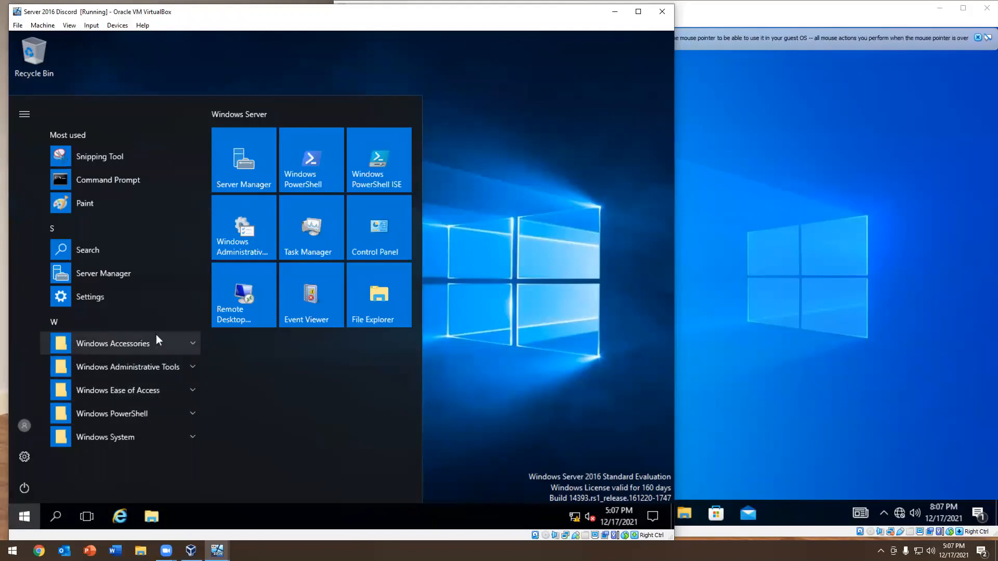
pyautogui.click(109, 275)
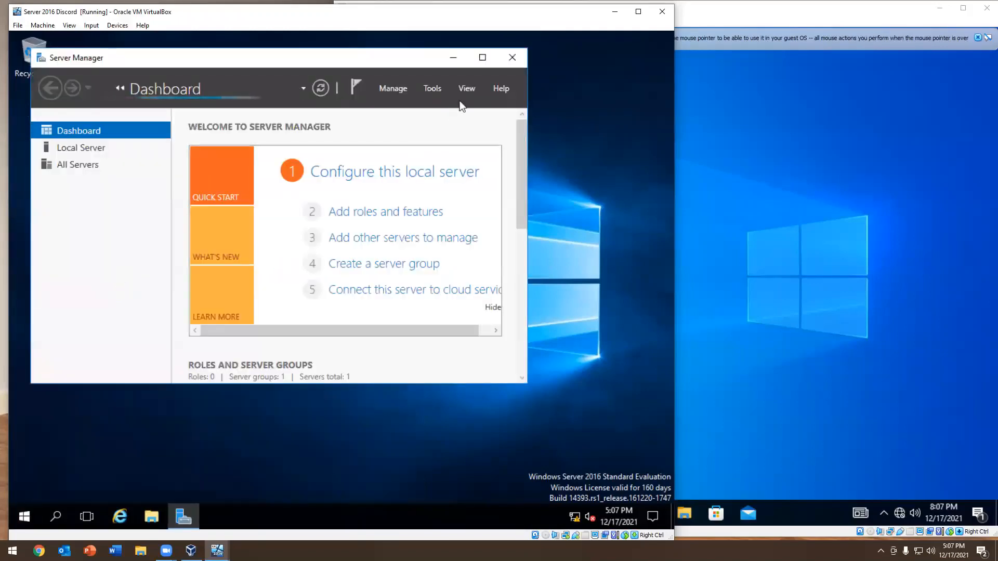
# Switch to the Windows 10 client and sign out the current user
pyautogui.click(760, 217)
pyautogui.rightClick(358, 503)
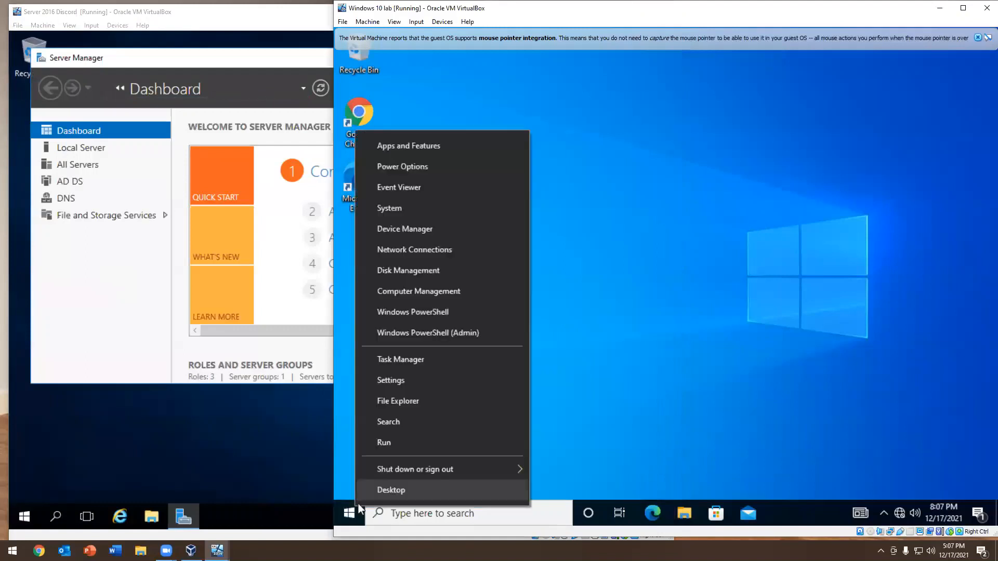
pyautogui.moveTo(417, 469)
pyautogui.click(566, 426)
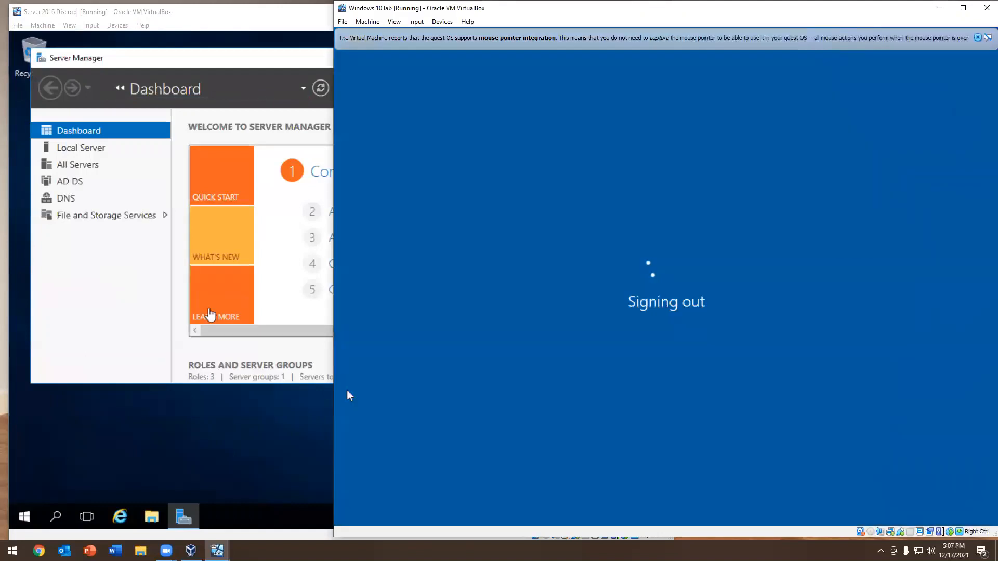
# Switch to the Server 2016 machine and open Active Directory Users and Computers
pyautogui.click(110, 292)
pyautogui.click(431, 88)
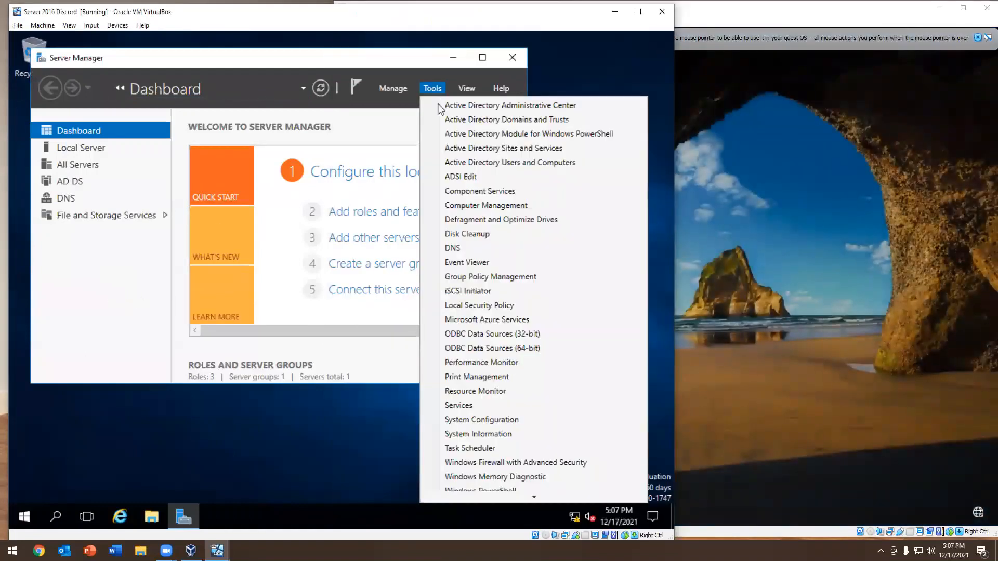
pyautogui.click(523, 159)
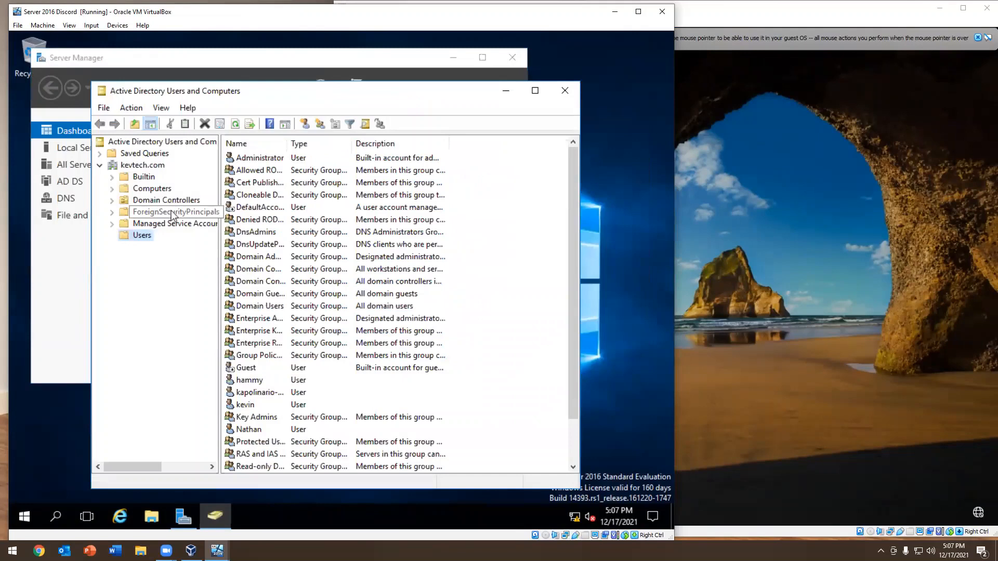
# Start a new user in the kevtech.com Users container and enter the user's first name and logon name
pyautogui.rightClick(142, 237)
pyautogui.moveTo(162, 277)
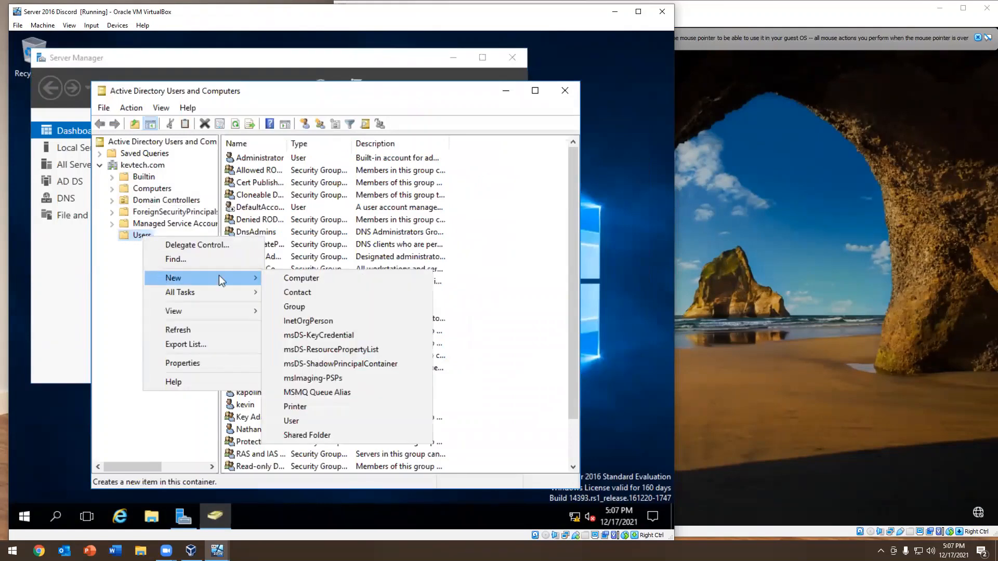
pyautogui.click(293, 421)
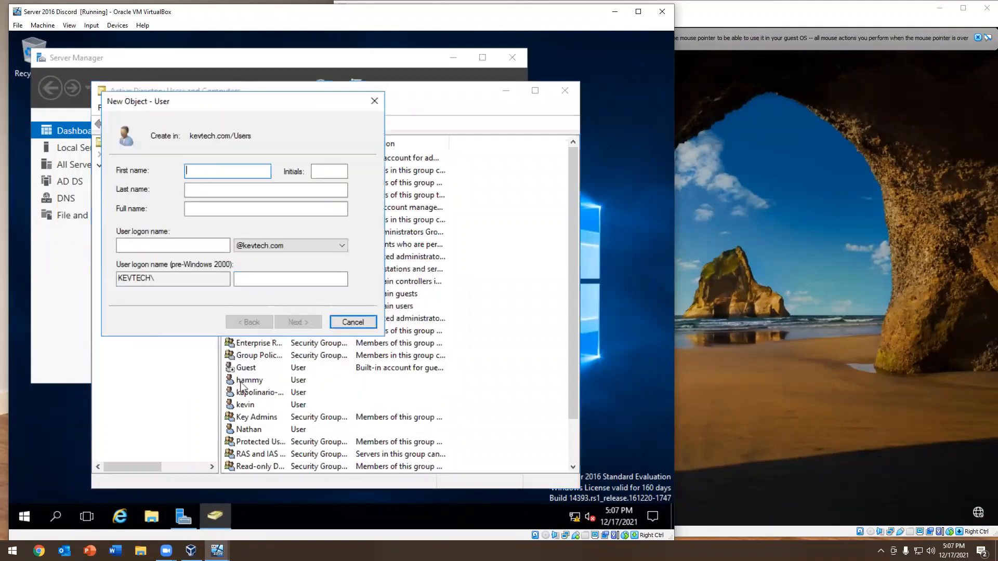
pyautogui.write('Nick')
pyautogui.press('Tab')
pyautogui.press('Tab')
pyautogui.press('Tab')
pyautogui.press('Tab')
pyautogui.write('N')
pyautogui.press('BackSpace')
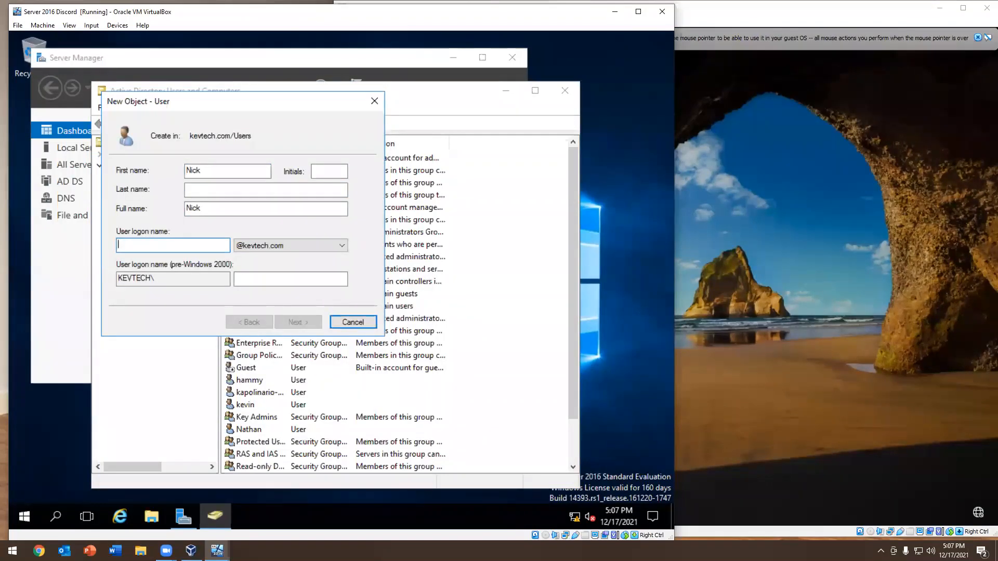
pyautogui.write('Nick')
pyautogui.press('Return')
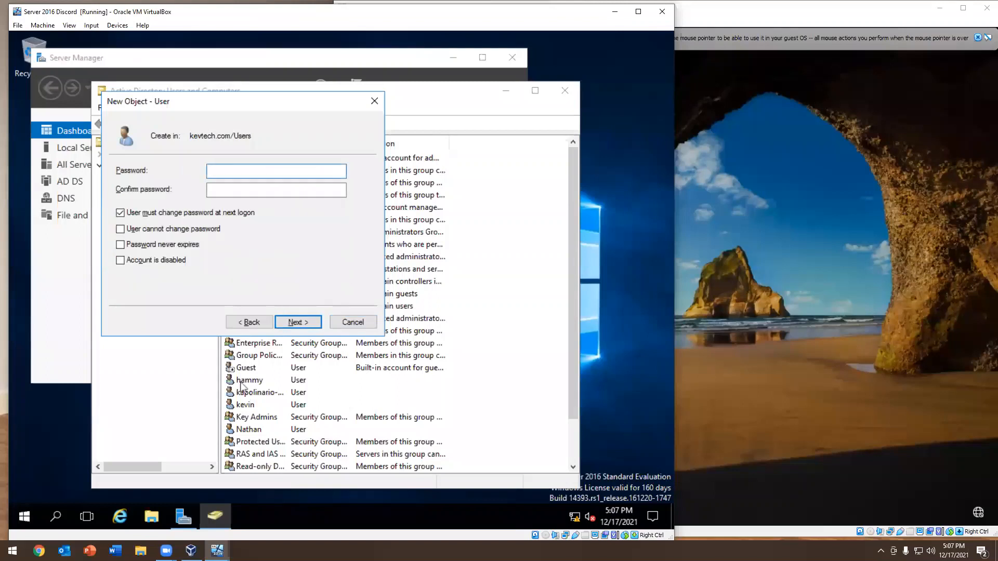
# Enter and confirm the new account's password, turn off the required password change at next logon, and finish creating the user
pyautogui.write('P@ssw0rd')
pyautogui.press('Tab')
pyautogui.write('P@s')
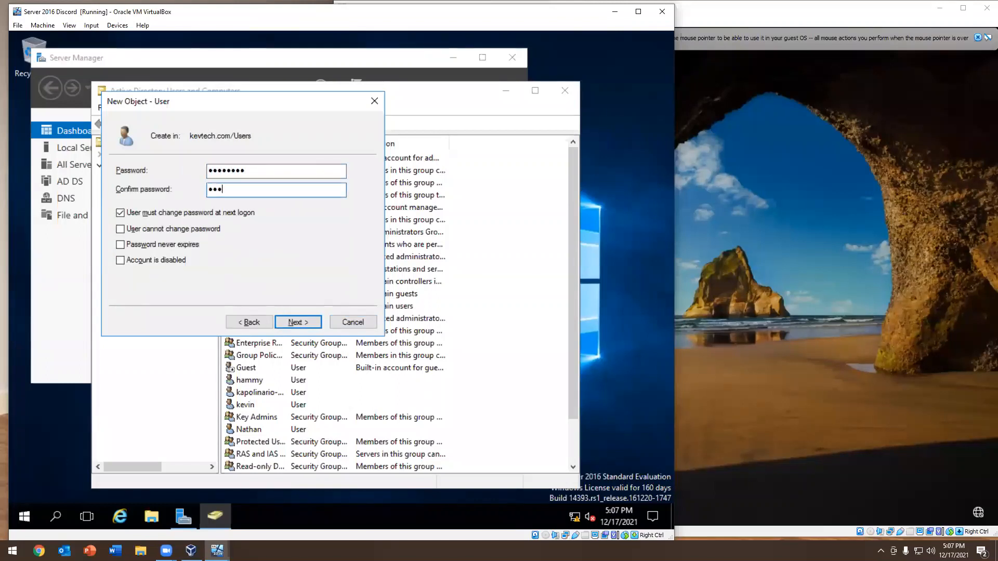
pyautogui.write('sw0rd')
pyautogui.click(186, 214)
pyautogui.click(298, 323)
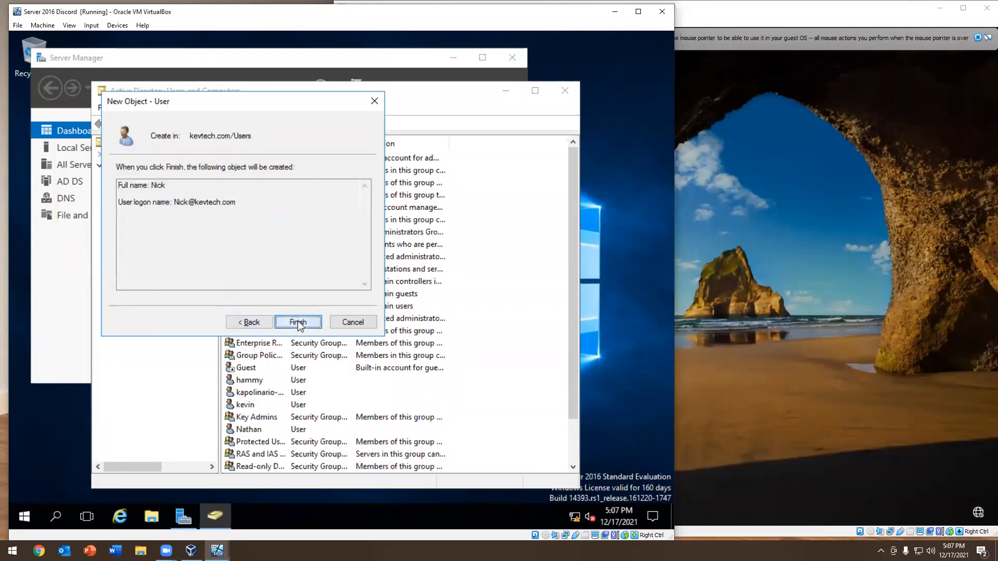
pyautogui.click(297, 323)
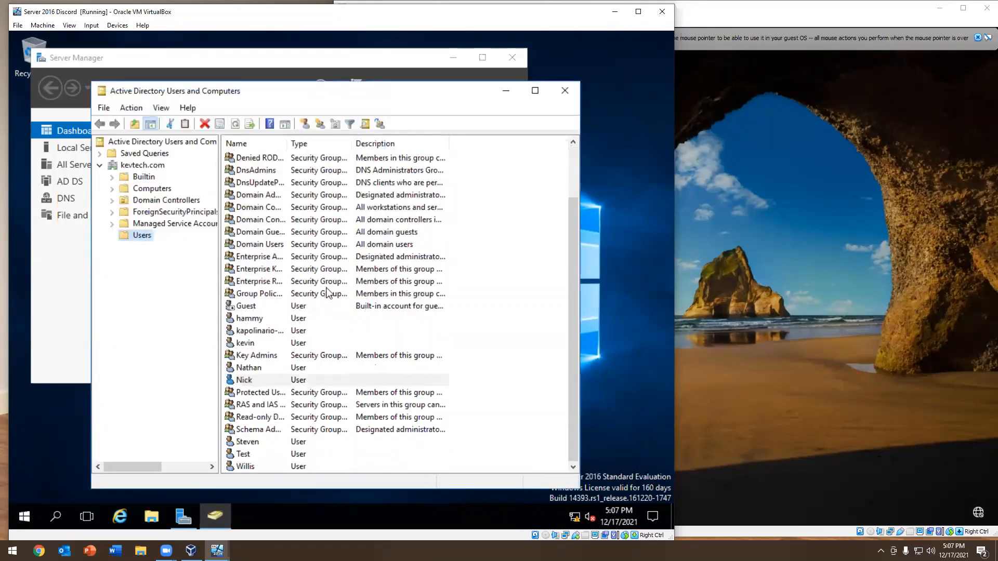
# In the new user's organization properties, set the job title to IT Helpdesk, the department to IT and the company to Kevtech
pyautogui.doubleClick(244, 380)
pyautogui.click(436, 167)
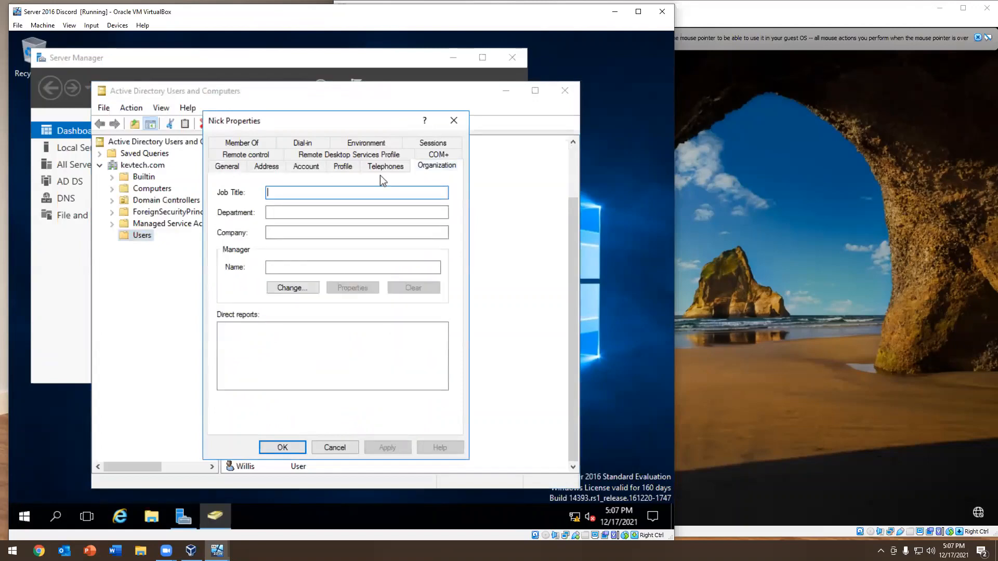
pyautogui.write('IT Helpdesk')
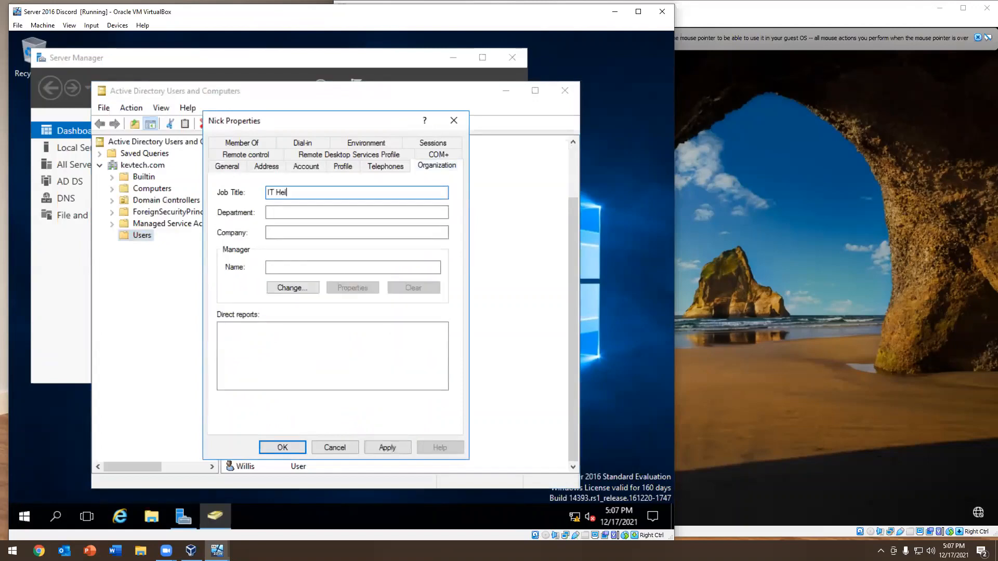
pyautogui.press('Tab')
pyautogui.write('IT')
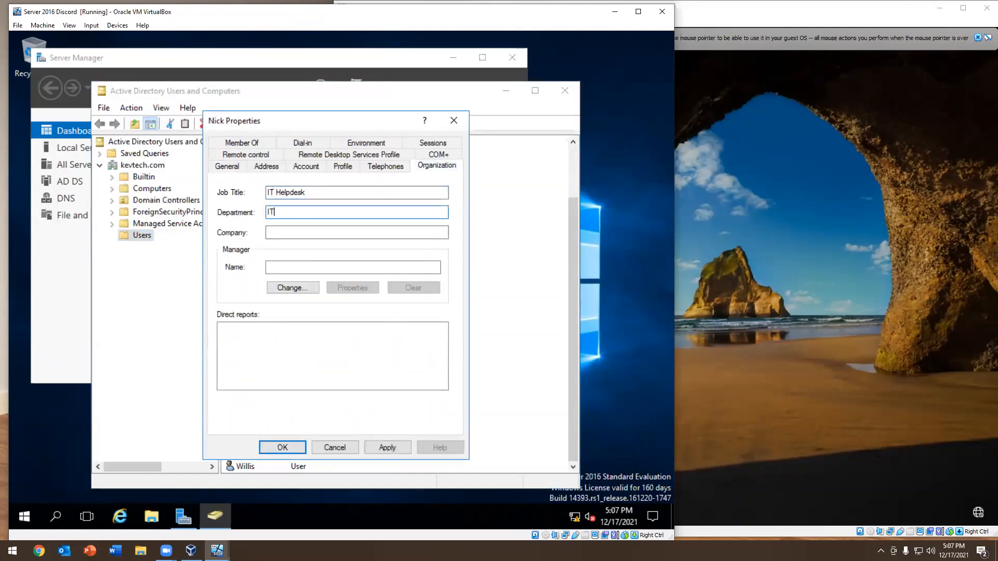
pyautogui.press('Tab')
pyautogui.write('Kevtech')
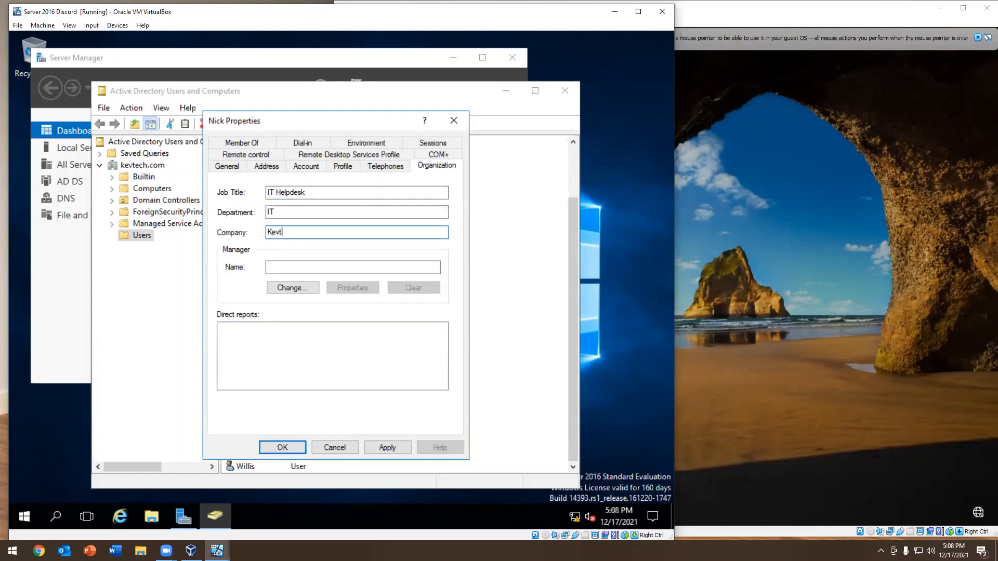
pyautogui.press('Tab')
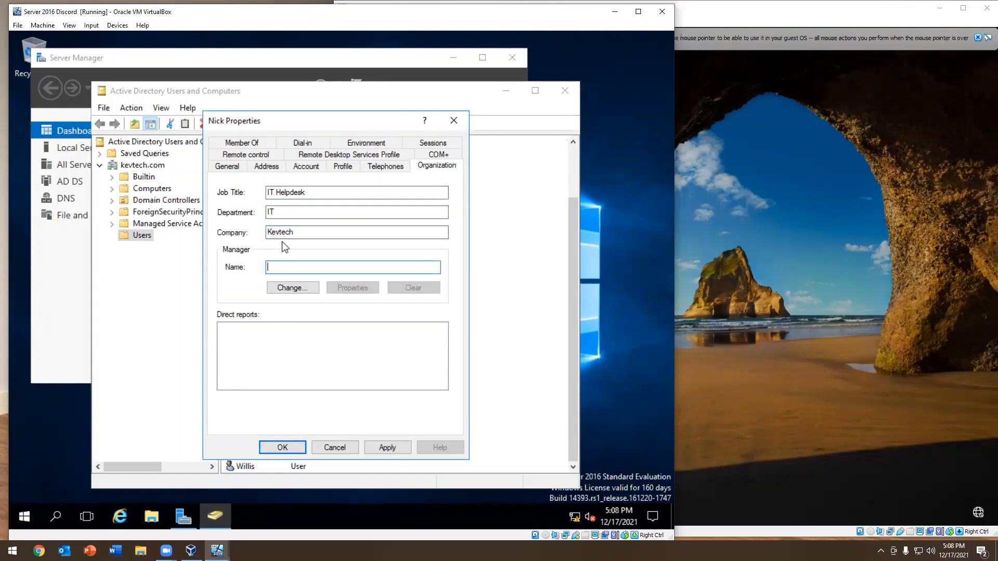
# Assign the manager's existing domain account to the new user and apply the organization details
pyautogui.click(285, 285)
pyautogui.write('kevin')
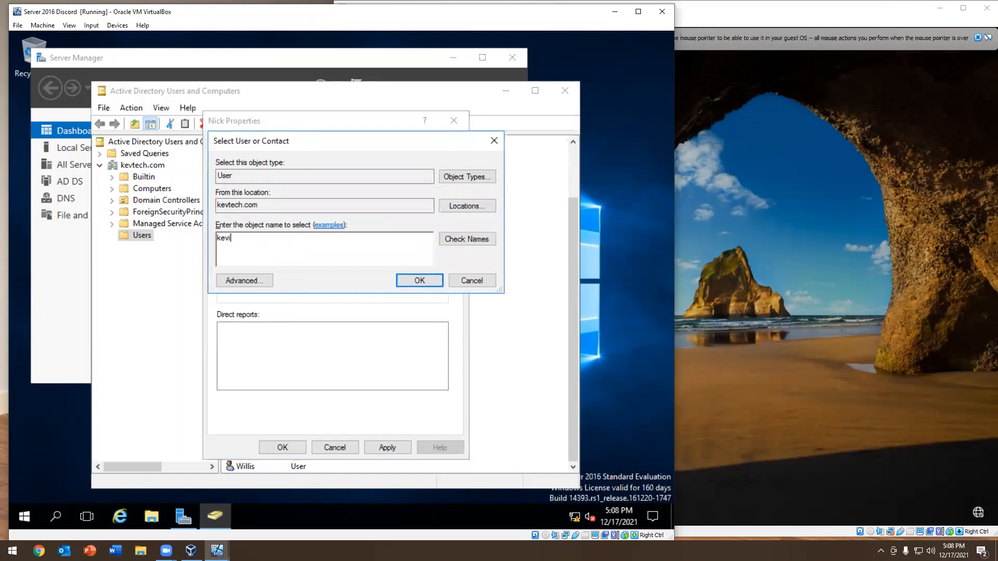
pyautogui.press('Return')
pyautogui.click(388, 447)
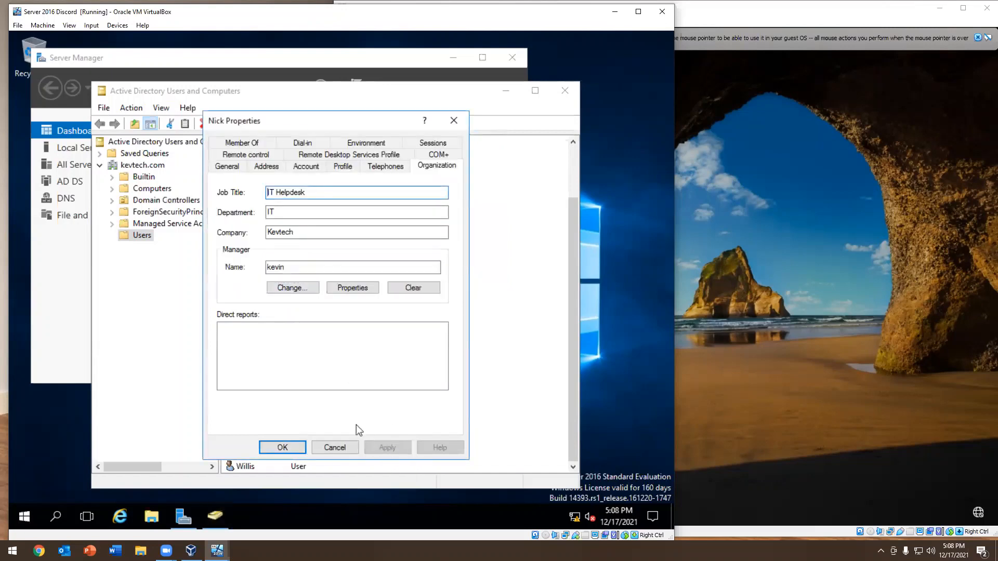
# Enter "NY Remote-Employee" as the office in the new user's general properties
pyautogui.click(227, 166)
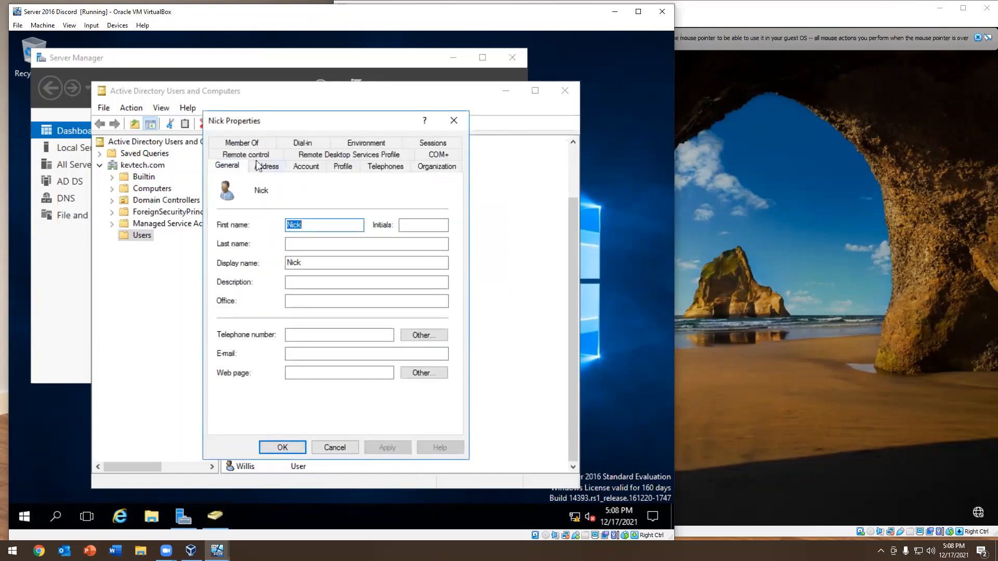
pyautogui.click(309, 303)
pyautogui.write('Remote')
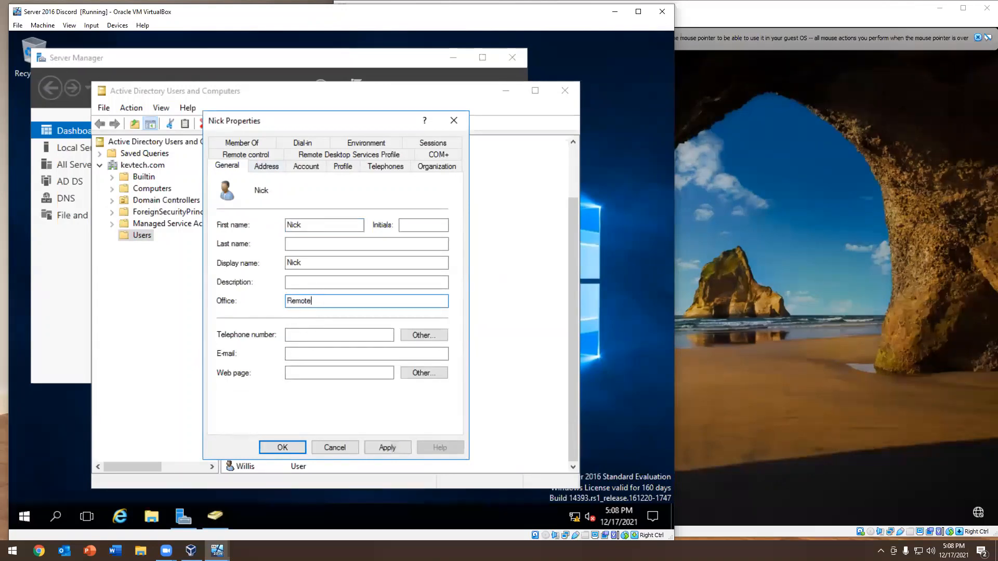
pyautogui.write('-Employees')
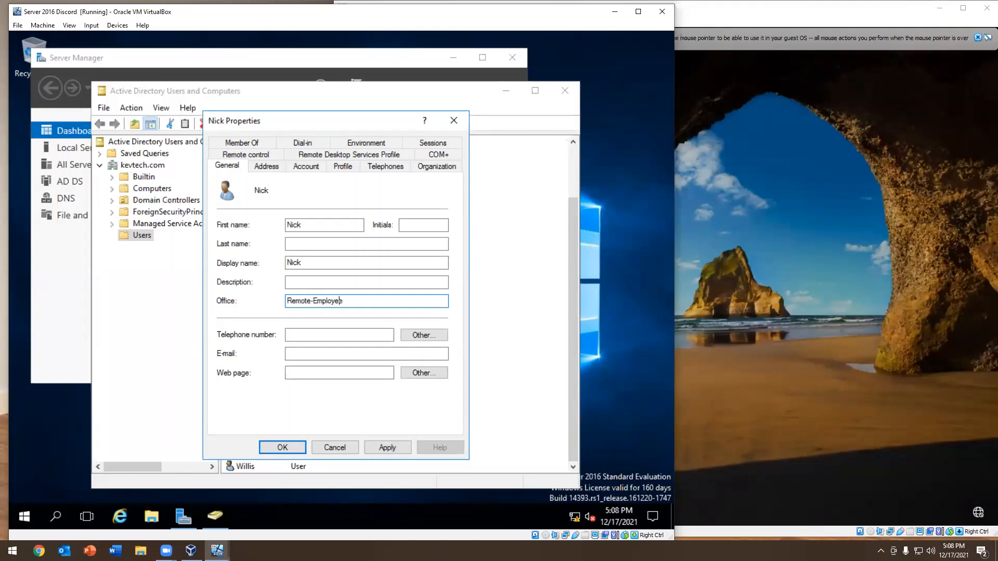
pyautogui.write('Ny')
pyautogui.press('BackSpace')
pyautogui.press('BackSpace')
pyautogui.press('BackSpace')
pyautogui.write('NY')
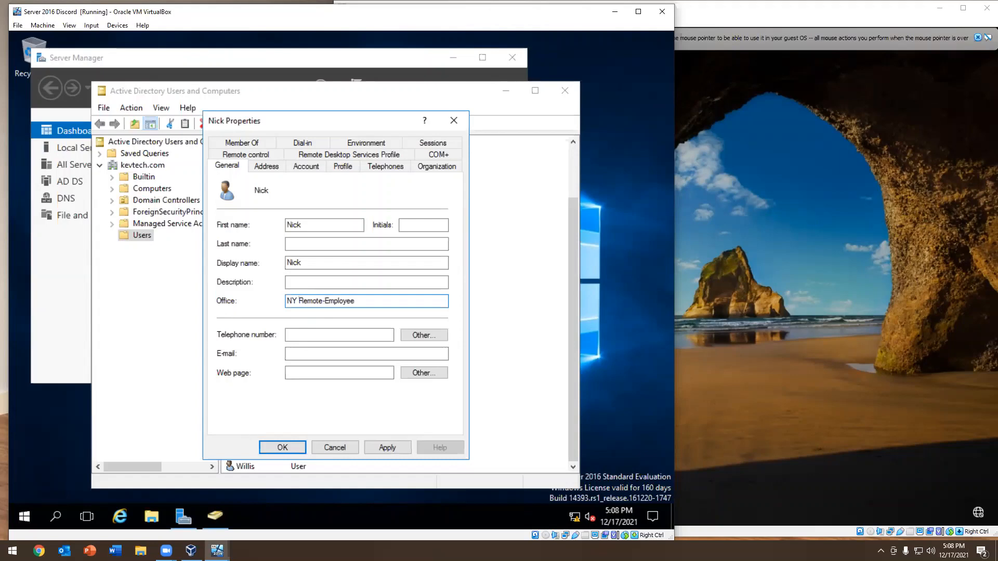
# Move the text "Remote-Employee" from the user's office to the description, leaving NY as the office, and save the properties
pyautogui.moveTo(354, 303); pyautogui.dragTo(299, 302)
pyautogui.hotkey('ctrl', 'c')
pyautogui.rightClick(303, 300)
pyautogui.click(331, 327)
pyautogui.click(333, 282)
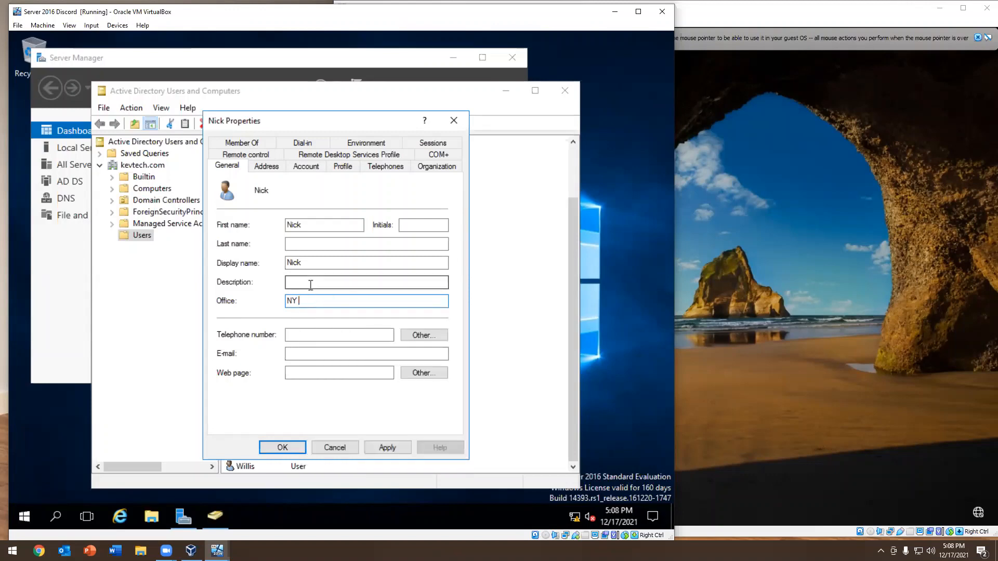
pyautogui.hotkey('ctrl', 'v')
pyautogui.click(387, 447)
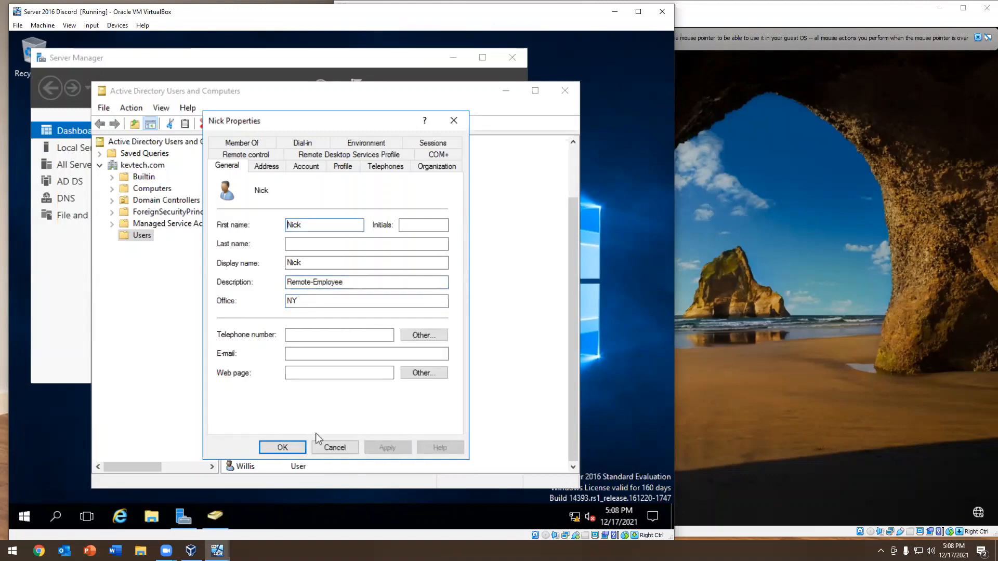
pyautogui.click(283, 447)
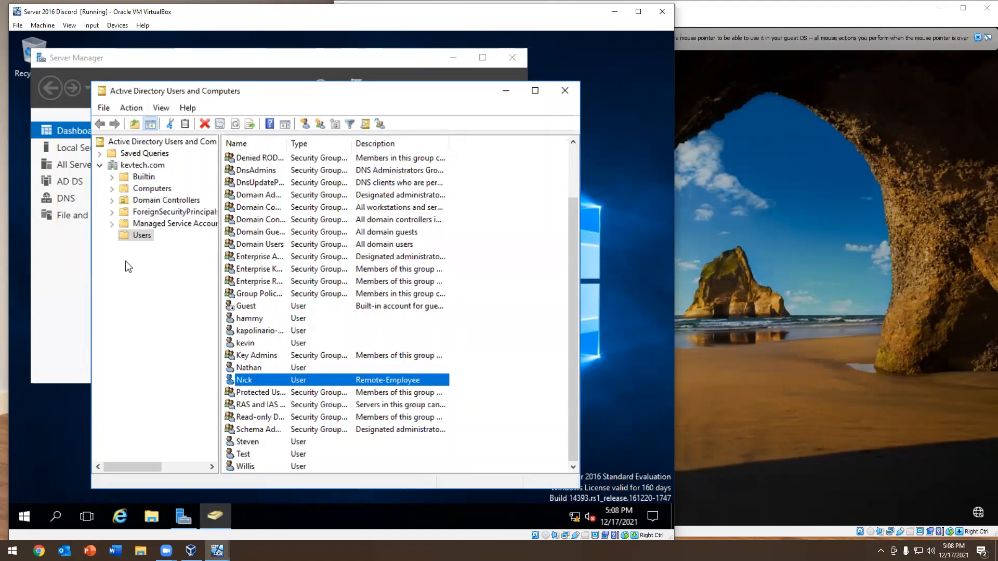
# Reopen the new user's properties, extend the description to "Remote-Employee Consultant" and save the change
pyautogui.doubleClick(325, 380)
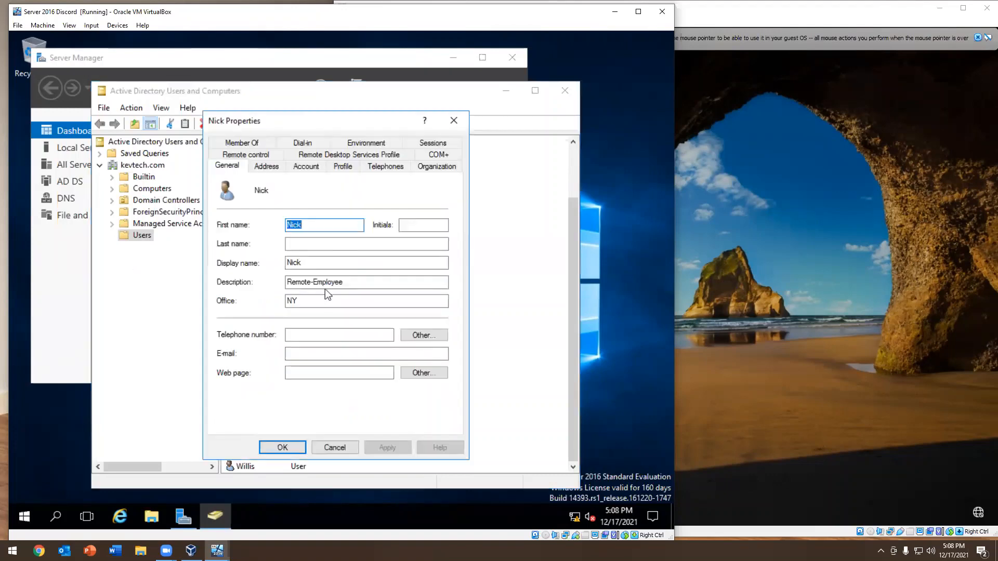
pyautogui.click(363, 281)
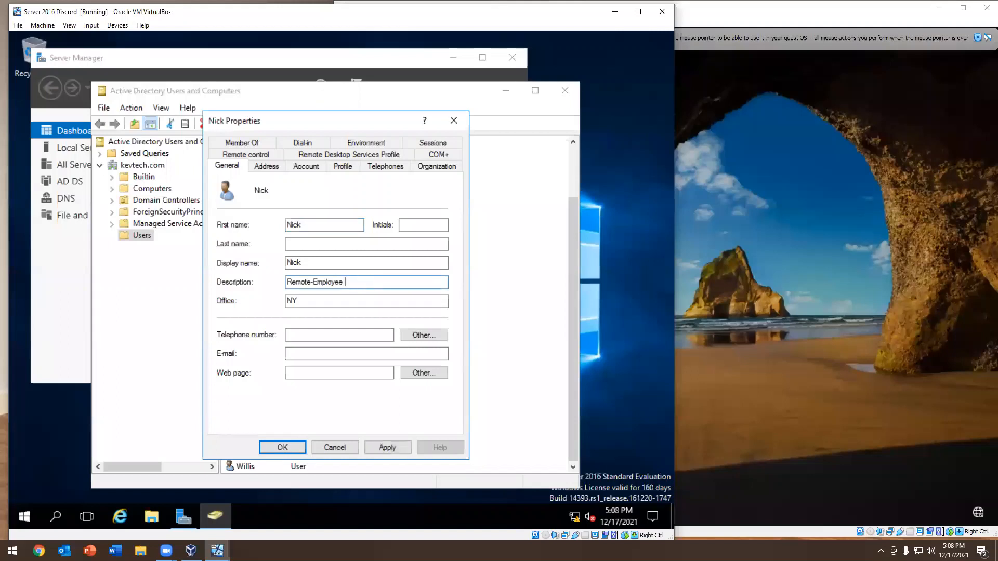
pyautogui.write('Con')
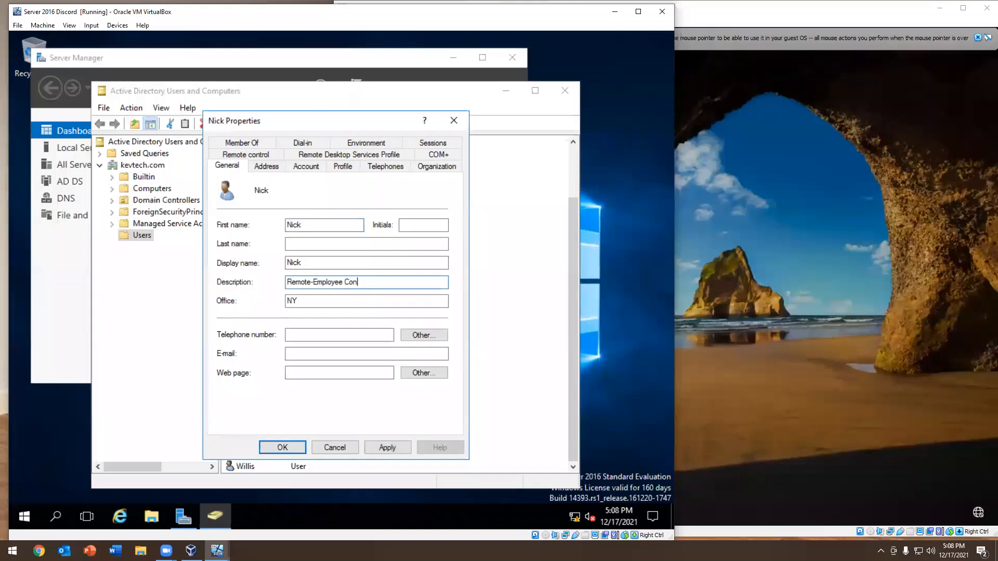
pyautogui.write('sultant')
pyautogui.click(387, 448)
pyautogui.click(280, 447)
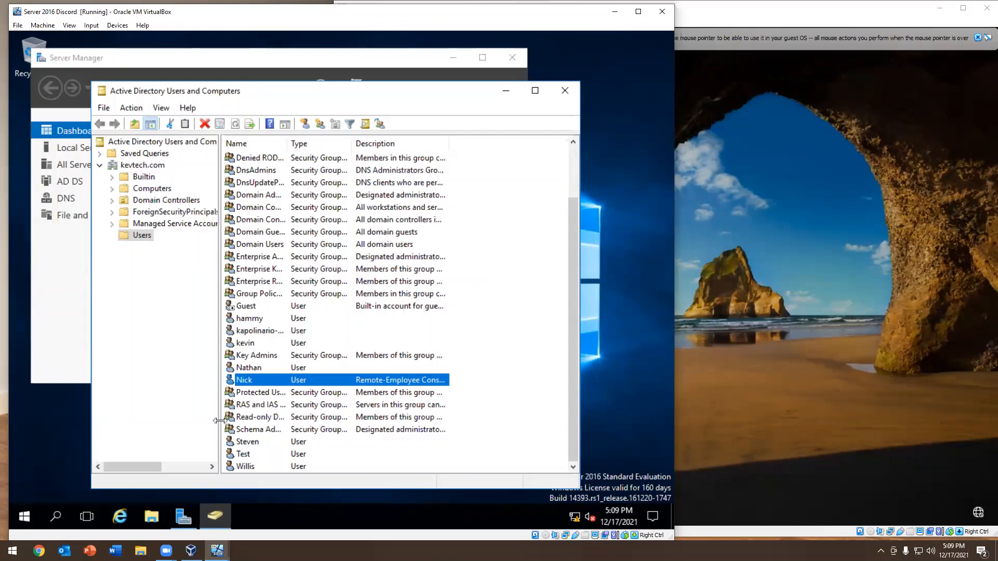
# Start delegating control of the kevtech.com domain and add the newly created user as the delegate
pyautogui.click(142, 166)
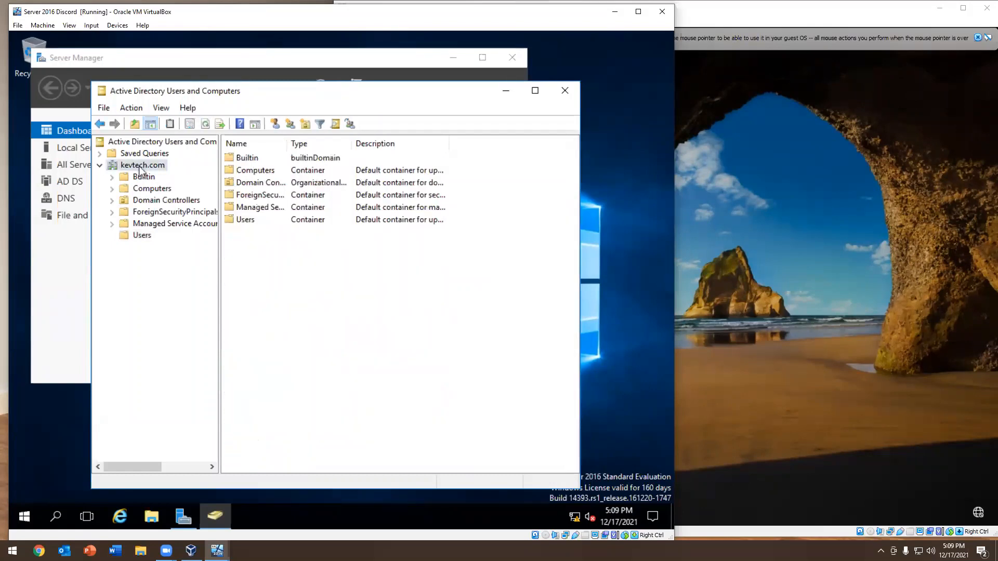
pyautogui.rightClick(141, 170)
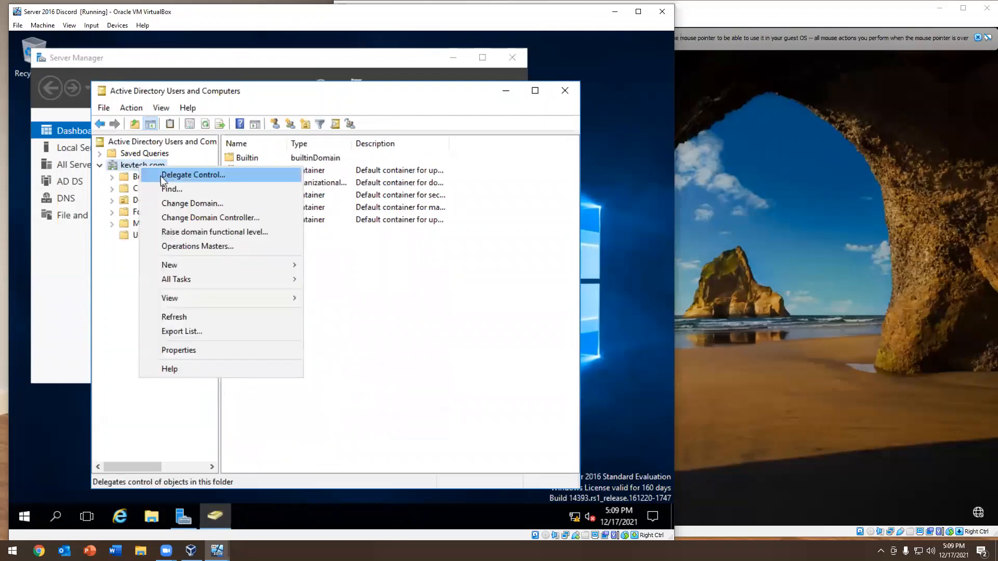
pyautogui.click(159, 176)
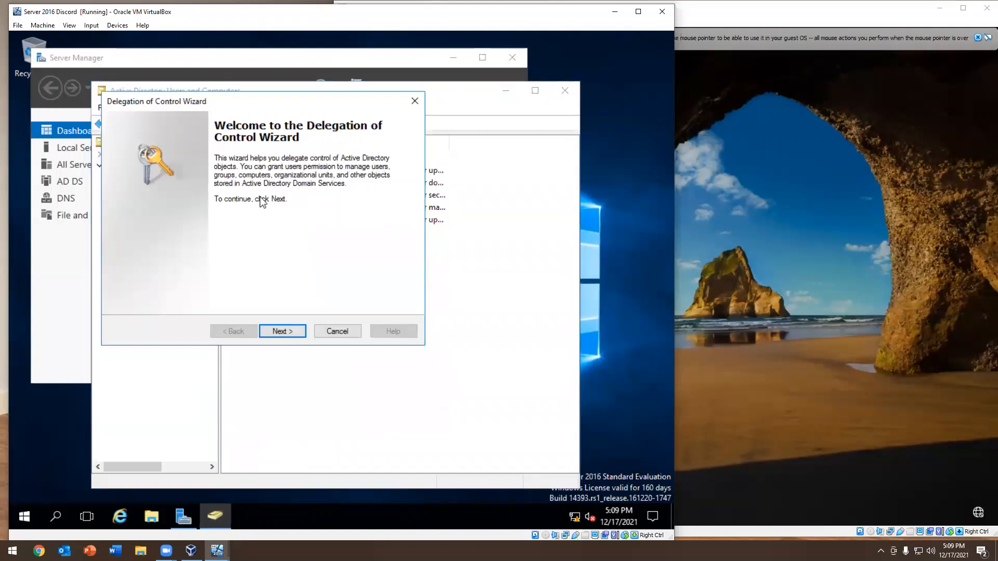
pyautogui.click(284, 333)
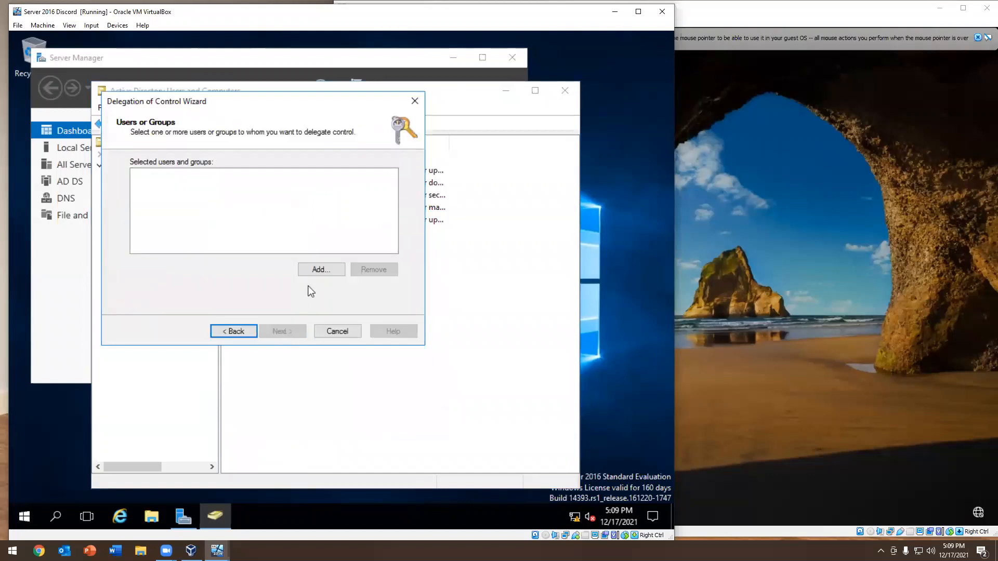
pyautogui.click(320, 272)
pyautogui.write('nick')
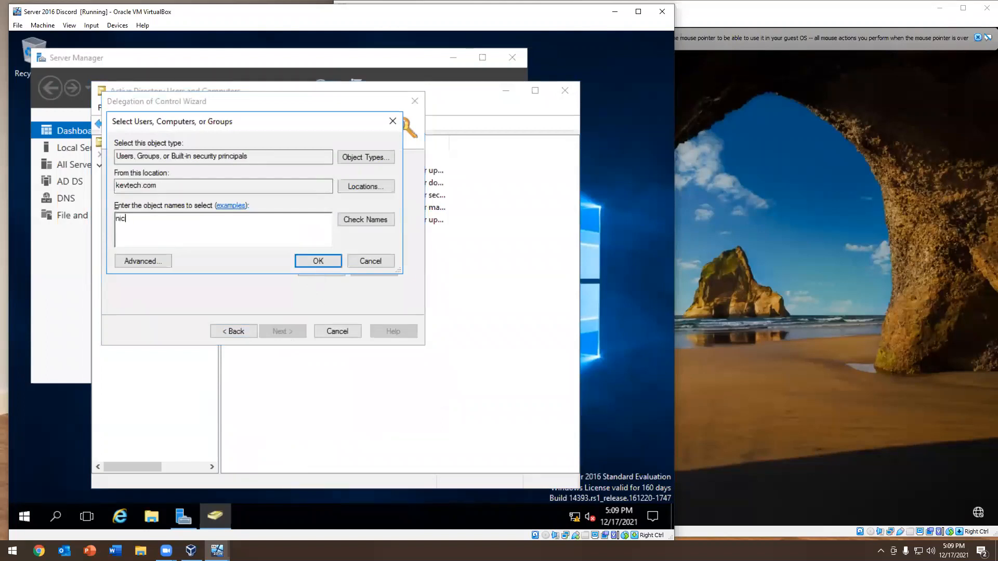
pyautogui.press('Return')
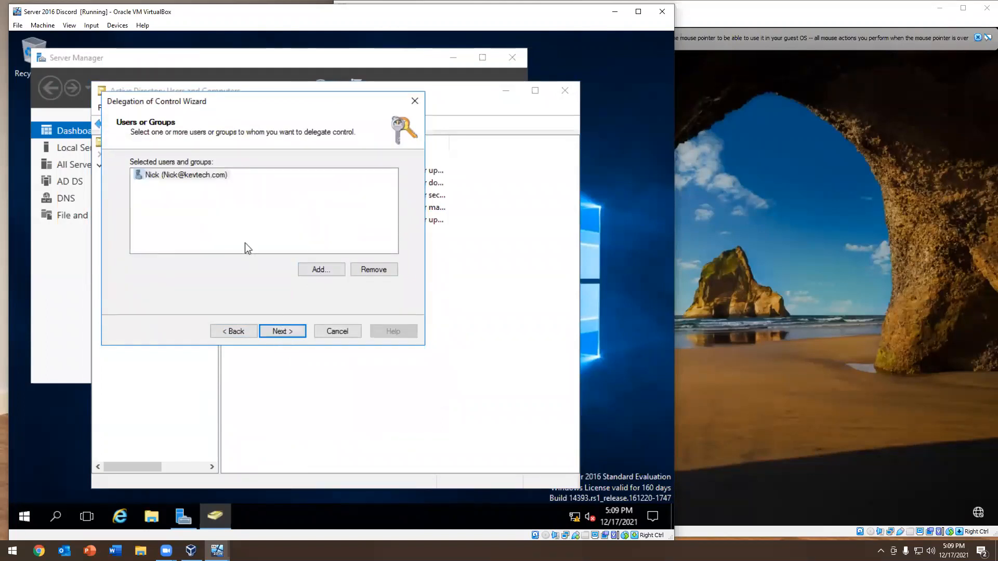
# Delegate the common task "Reset user passwords and force password change at next logon" to the added user and finish the delegation
pyautogui.click(275, 333)
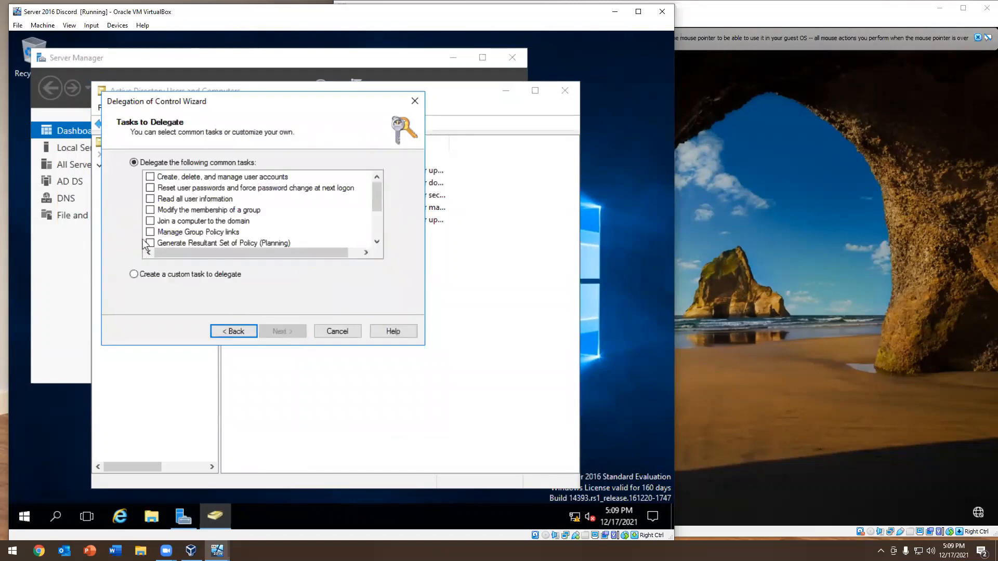
pyautogui.click(183, 190)
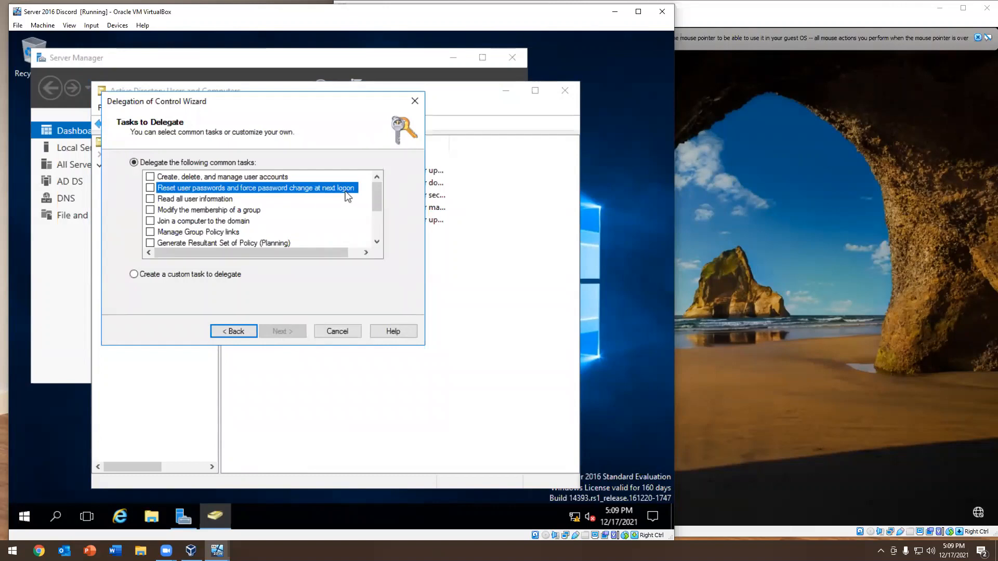
pyautogui.click(151, 188)
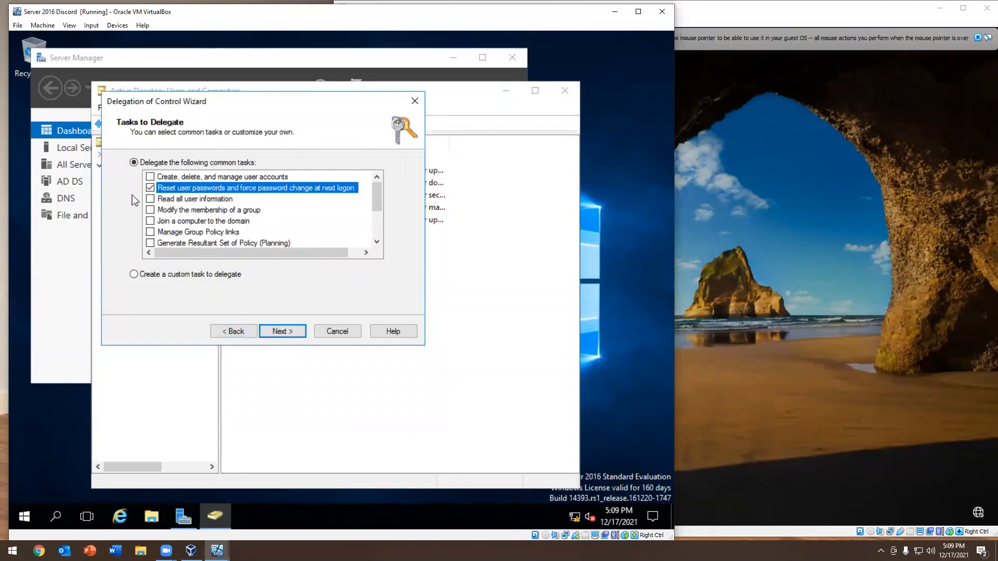
pyautogui.scroll(-2, 291, 206)
pyautogui.scroll(2, 277, 227)
pyautogui.click(280, 332)
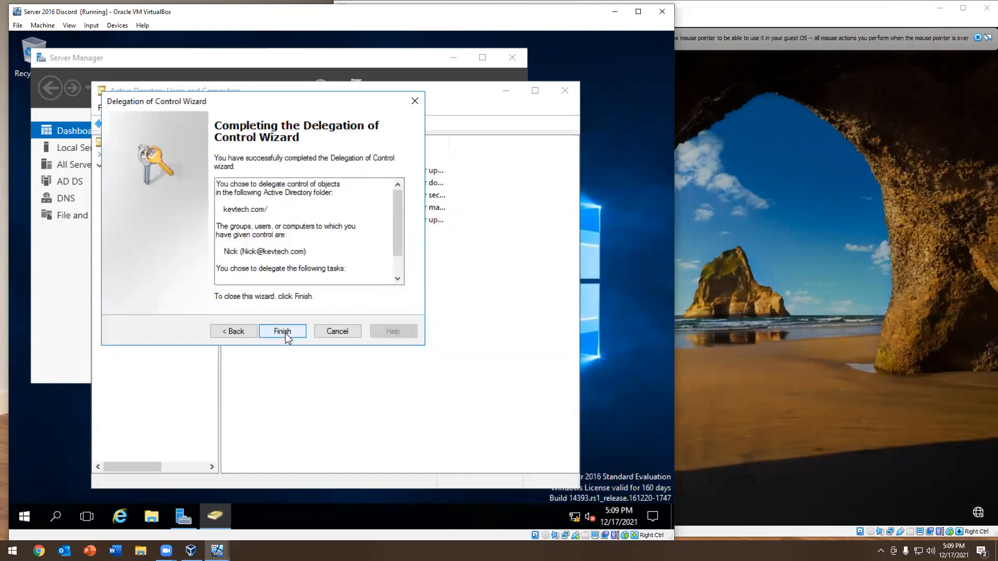
pyautogui.click(283, 332)
# Show the Users container of kevtech.com and select the newly created user's account in it
pyautogui.click(139, 236)
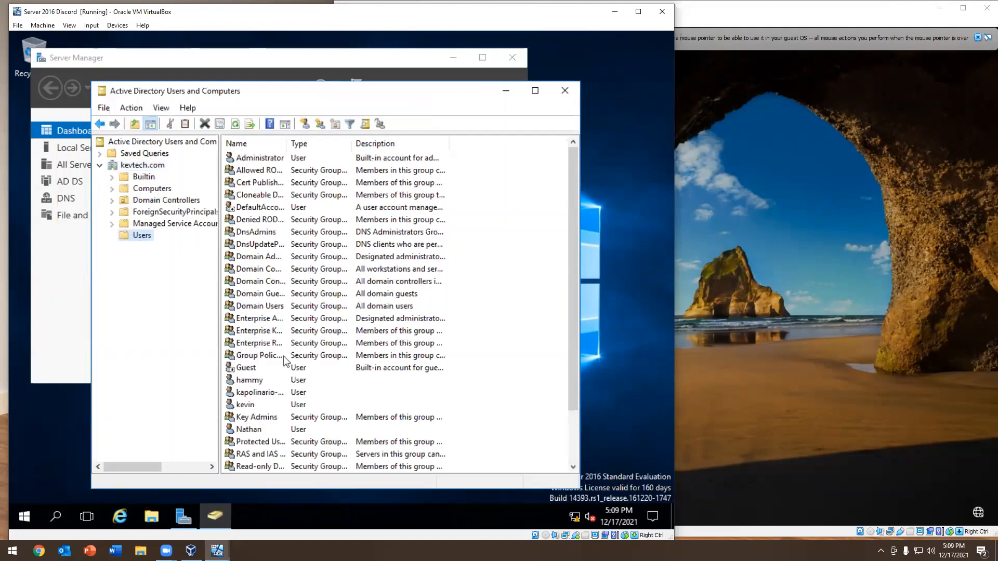
pyautogui.scroll(-2, 285, 361)
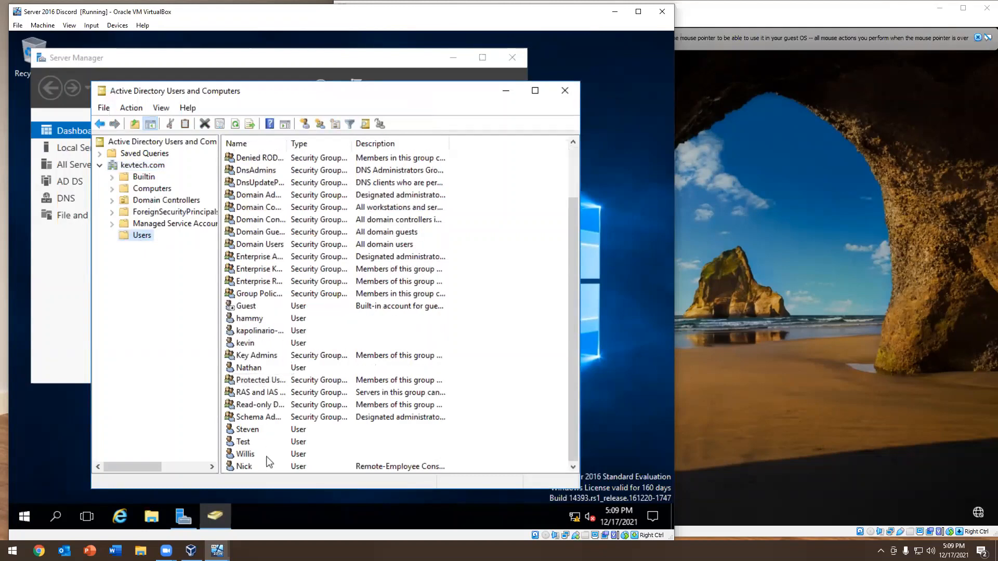
pyautogui.click(251, 468)
# Switch to the Windows 10 lab virtual machine and sign in as another user with the new user's logon name and account password
pyautogui.click(865, 309)
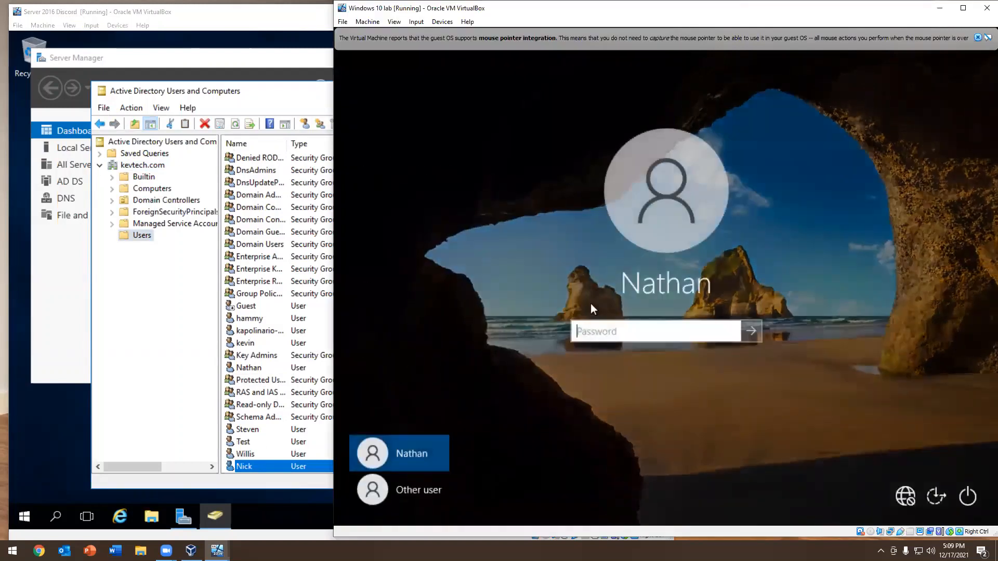
pyautogui.click(419, 483)
pyautogui.write('Nick')
pyautogui.press('Tab')
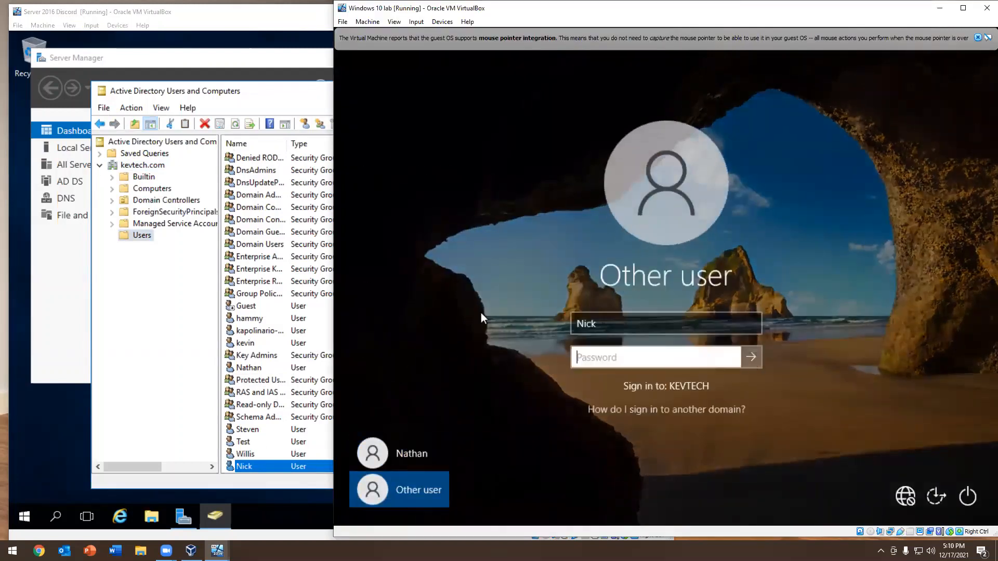
pyautogui.write('•••••••••')
pyautogui.press('Return')
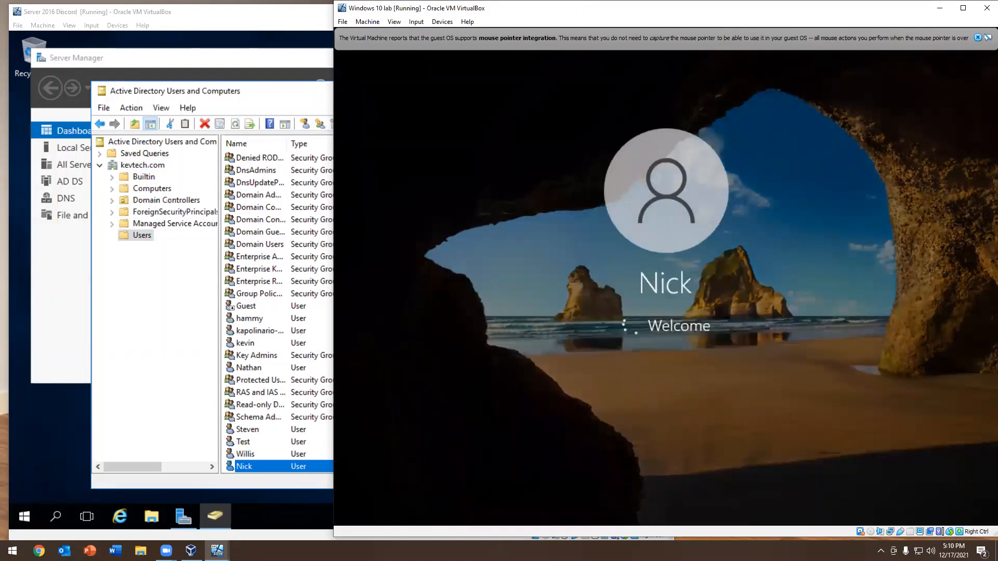
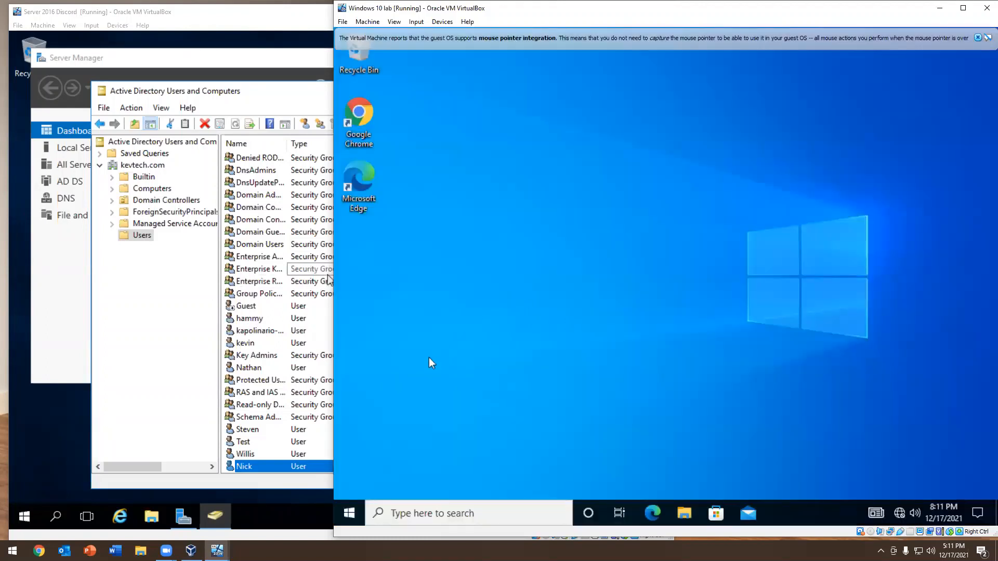
# Open Active Directory Users and Computers from the Windows Administrative Tools group and close it again
pyautogui.click(351, 513)
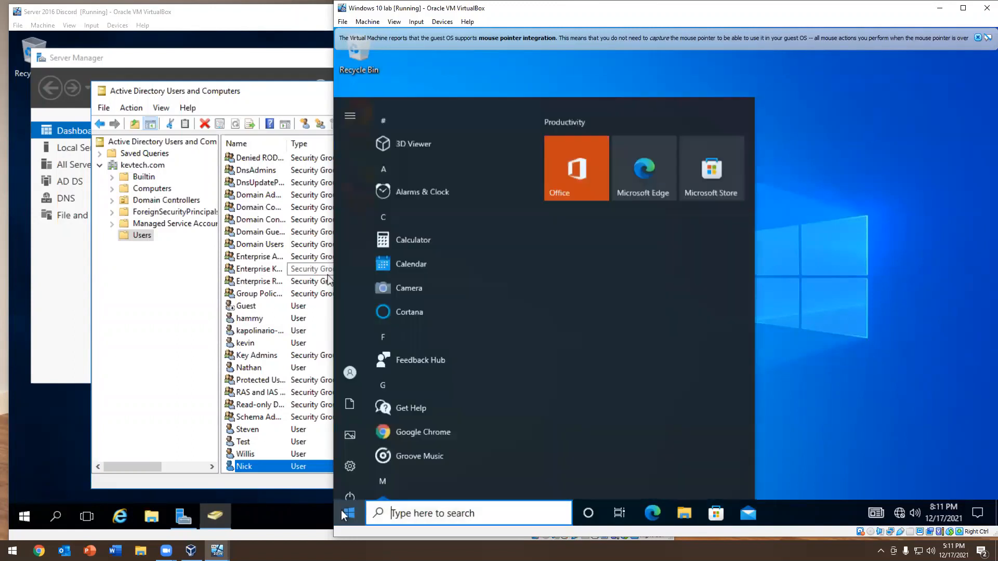
pyautogui.moveTo(347, 357)
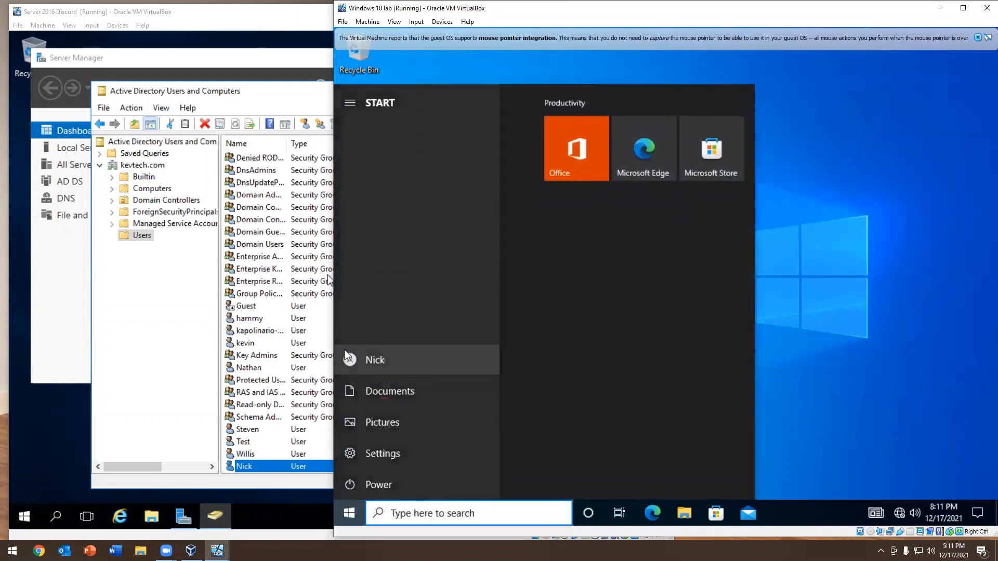
pyautogui.scroll(-10, 413, 302)
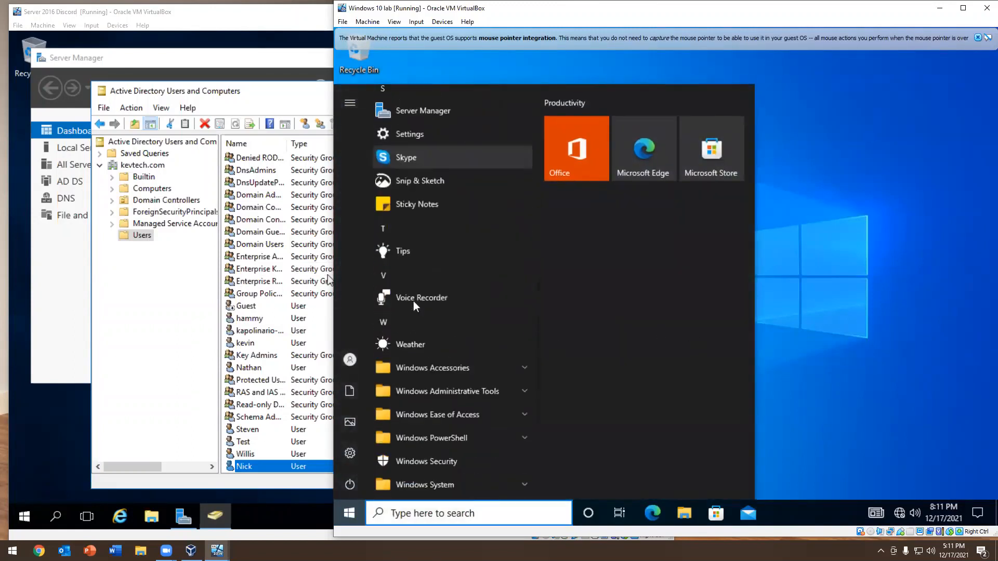
pyautogui.click(432, 244)
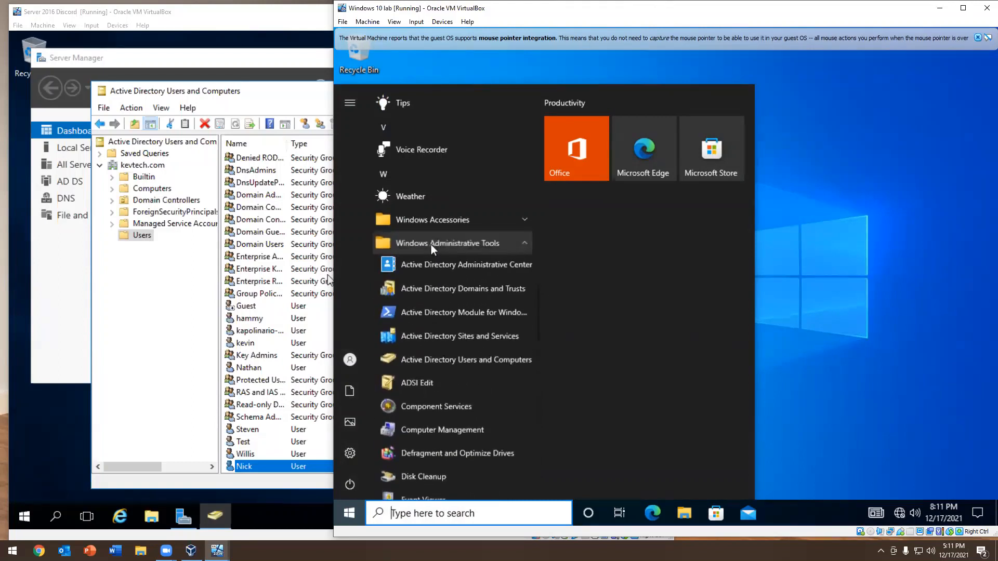
pyautogui.click(425, 360)
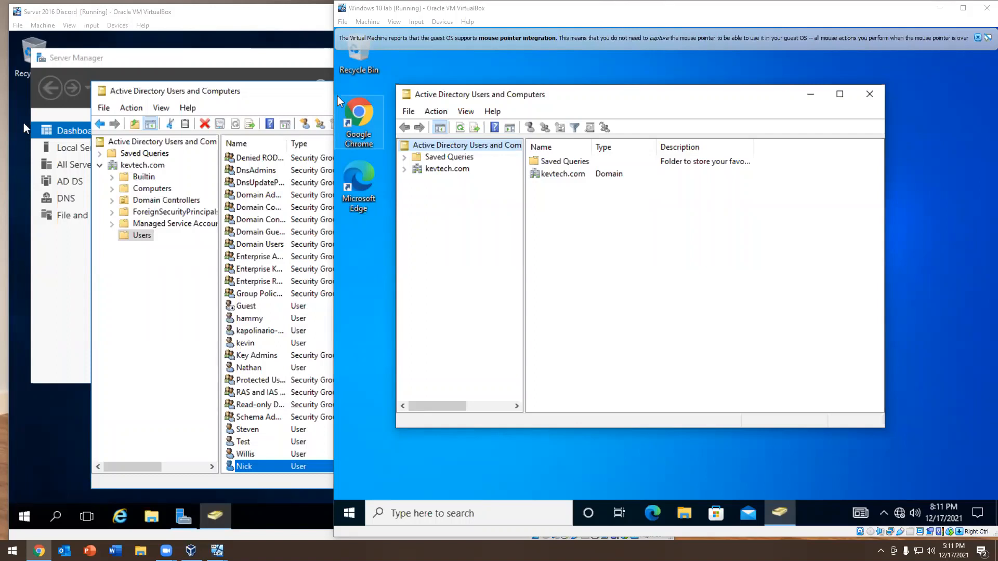
pyautogui.click(869, 94)
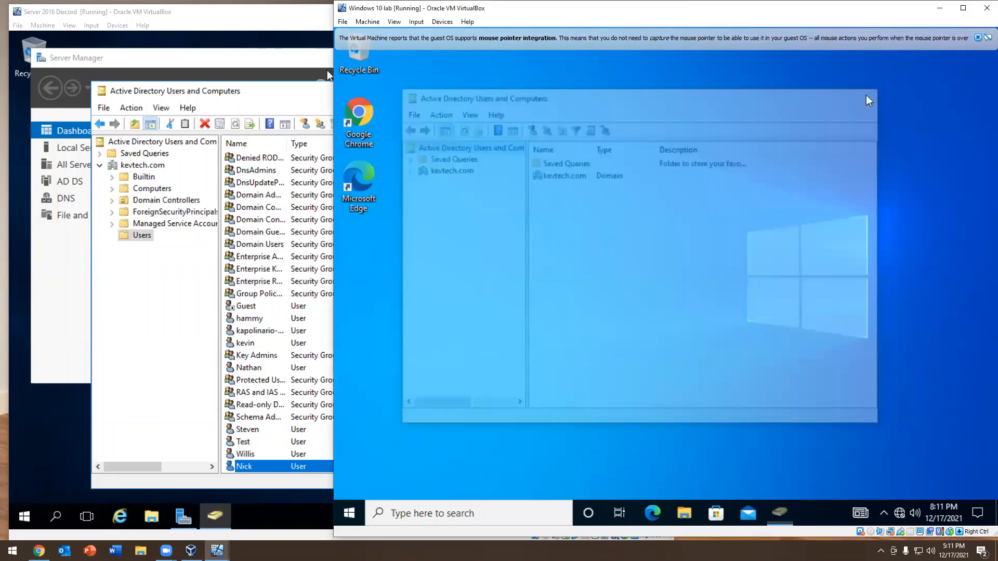
# Dismiss the mouse integration message, launch dsa.msc from a Command Prompt, and close the Command Prompt
pyautogui.click(978, 38)
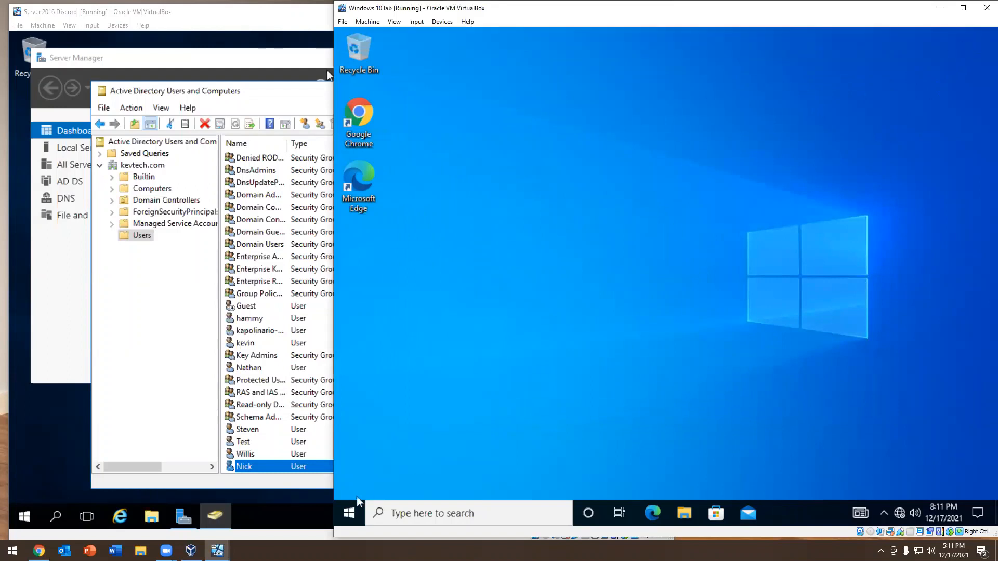
pyautogui.click(434, 512)
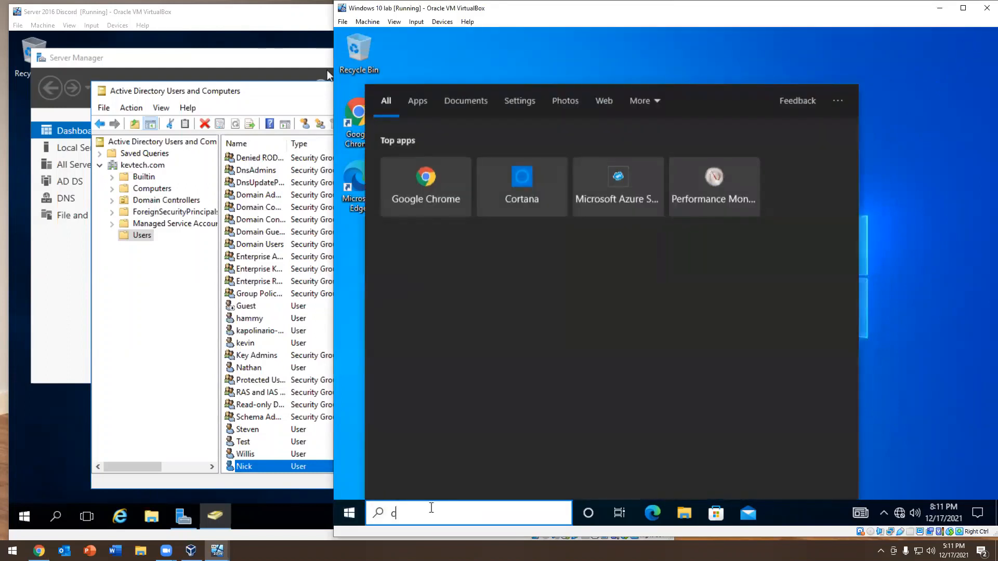
pyautogui.write('cmd')
pyautogui.press('Return')
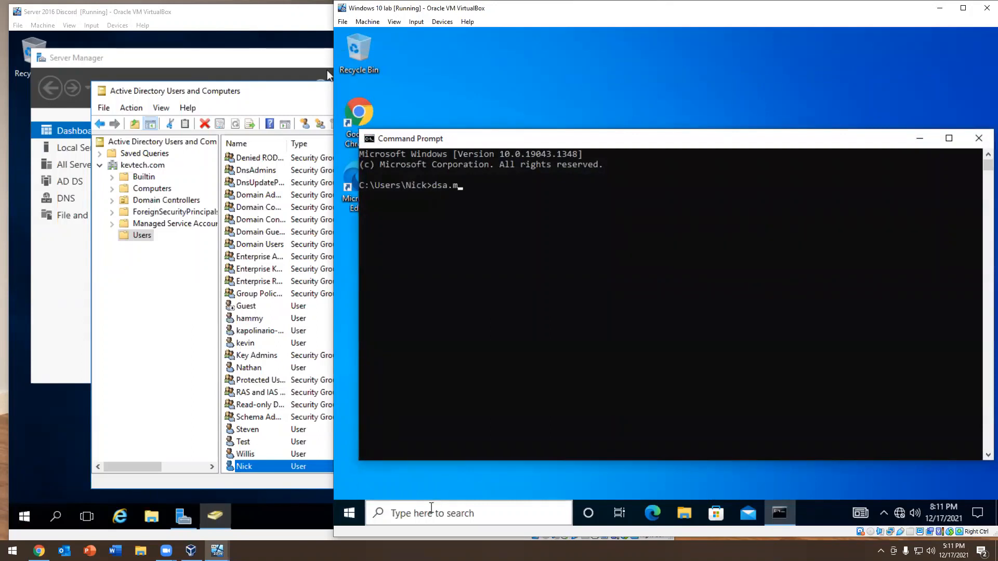
pyautogui.write('dsa.msc')
pyautogui.press('Return')
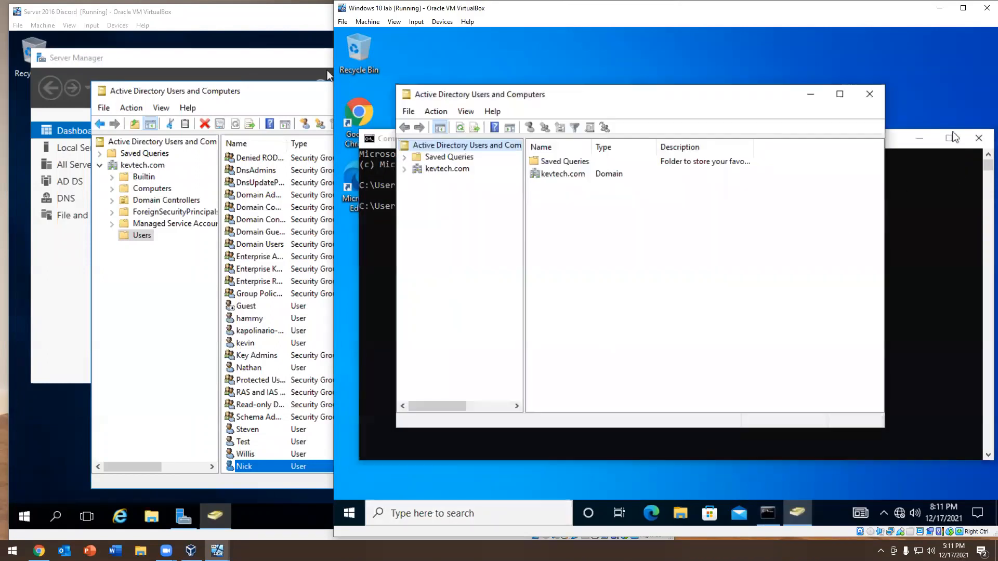
pyautogui.click(979, 138)
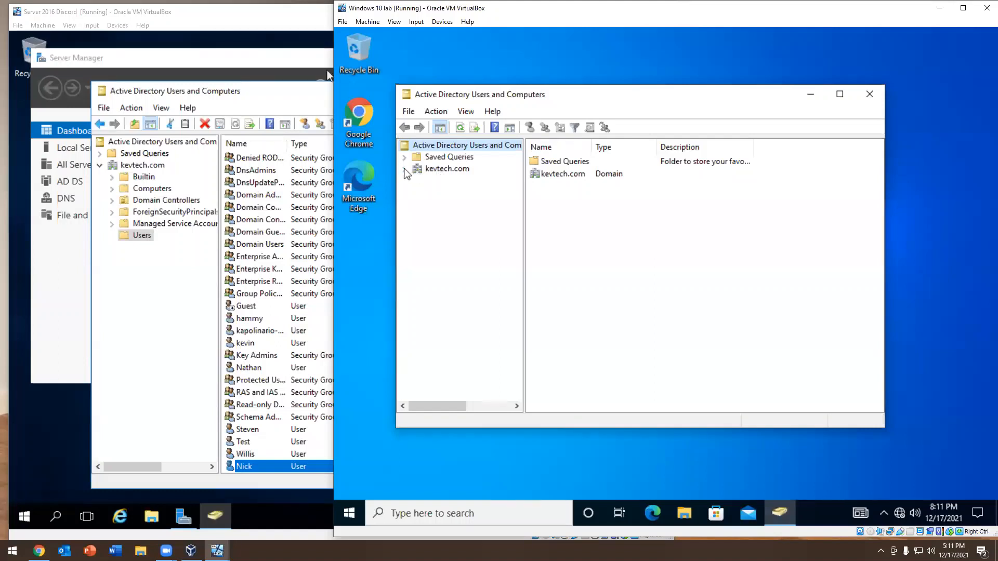
# Expand kevtech.com in the console on the Windows 10 machine and show the user accounts in its Users container
pyautogui.click(405, 169)
pyautogui.click(431, 240)
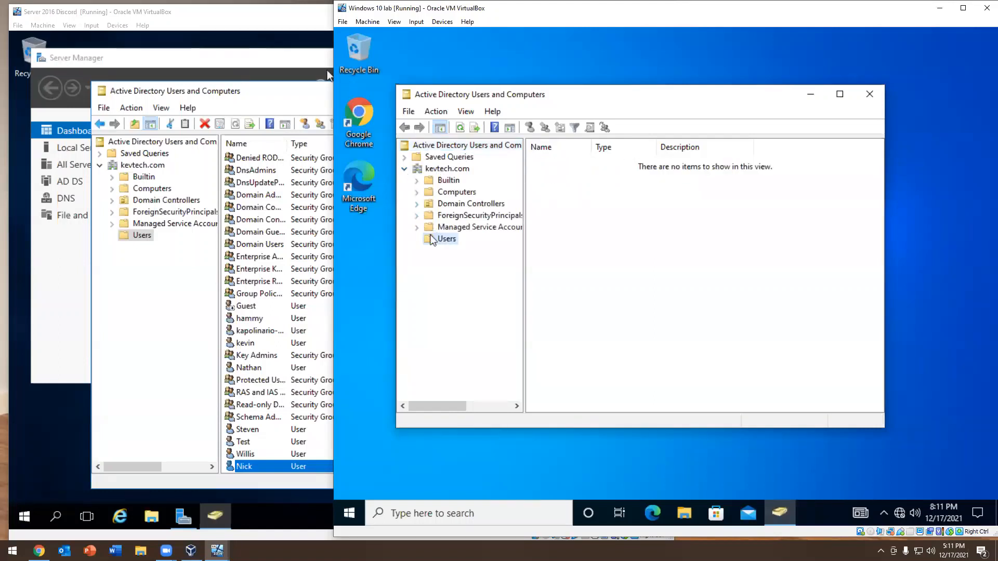
pyautogui.scroll(-4, 620, 265)
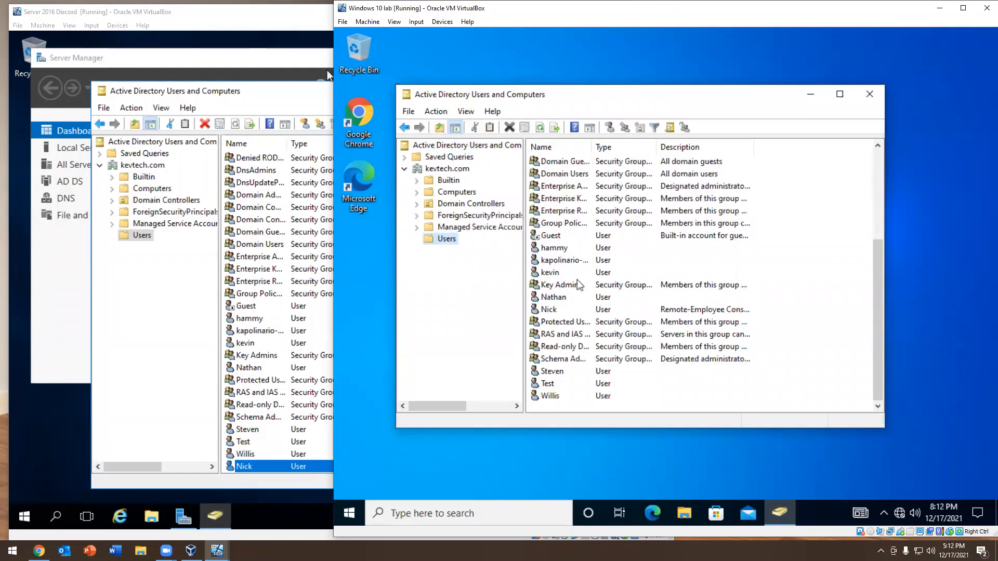
# Reset the password of the user listed just above the signed-in account, with the password change at next logon and account unlock options off
pyautogui.click(554, 300)
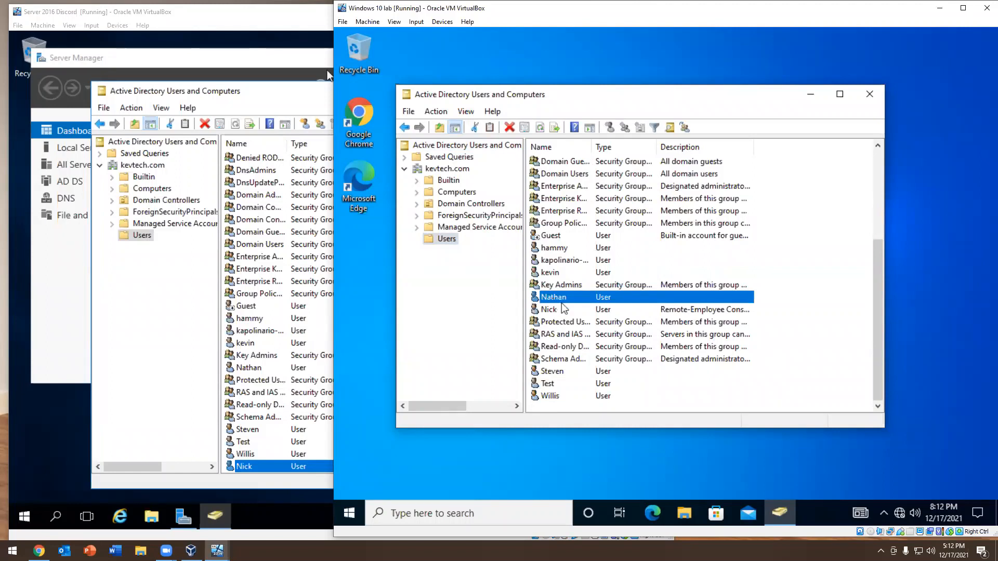
pyautogui.rightClick(554, 301)
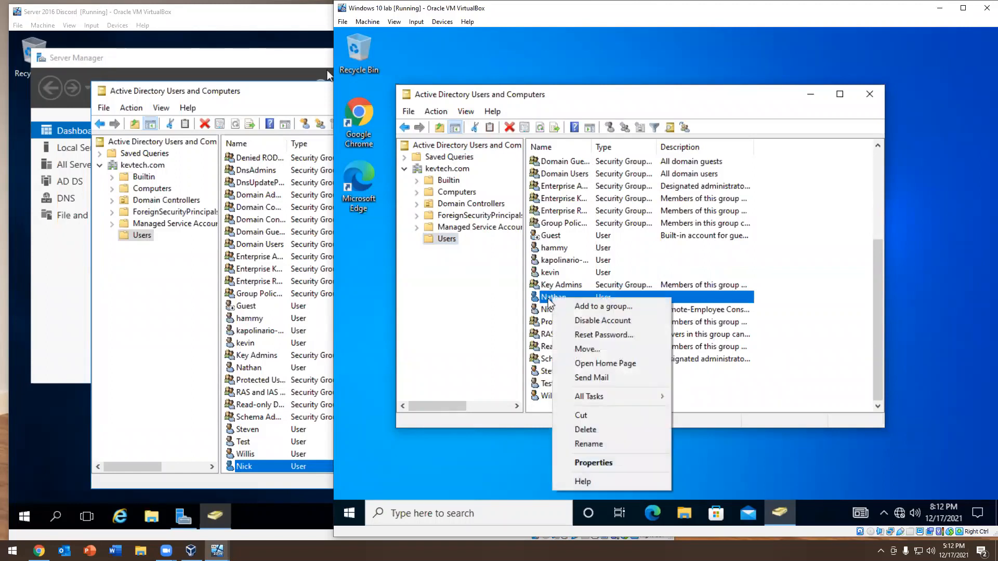
pyautogui.click(591, 336)
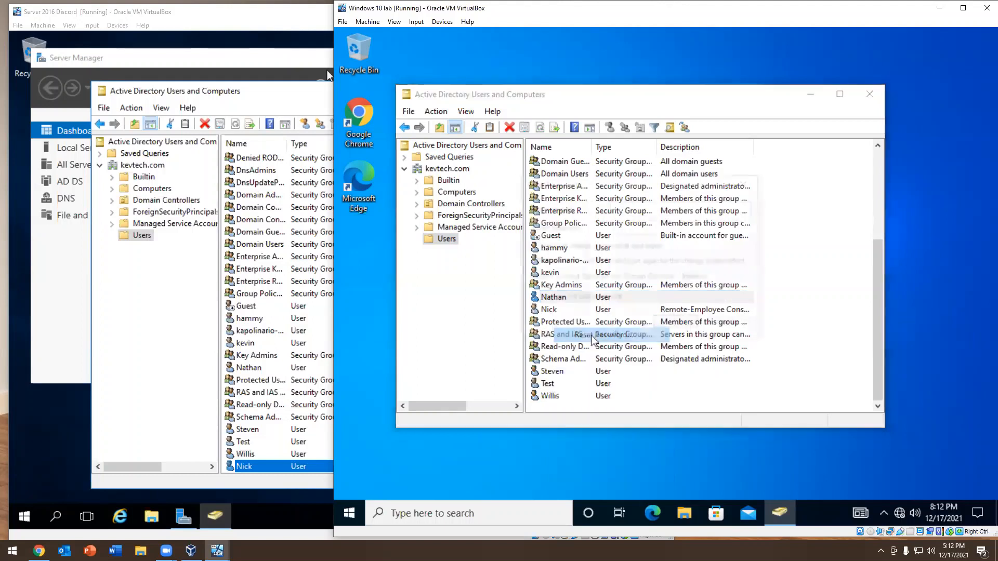
pyautogui.click(556, 249)
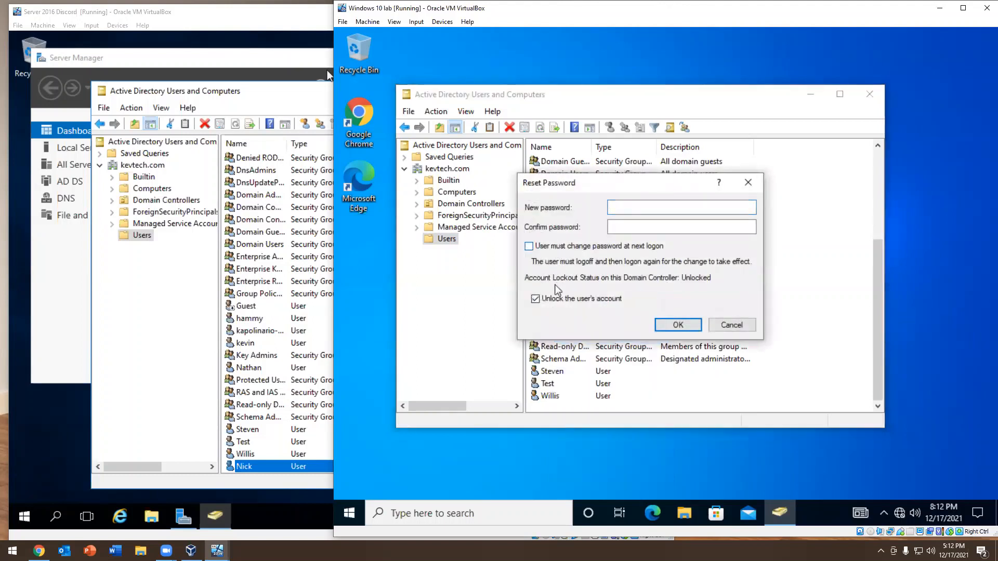
pyautogui.click(552, 299)
pyautogui.click(642, 209)
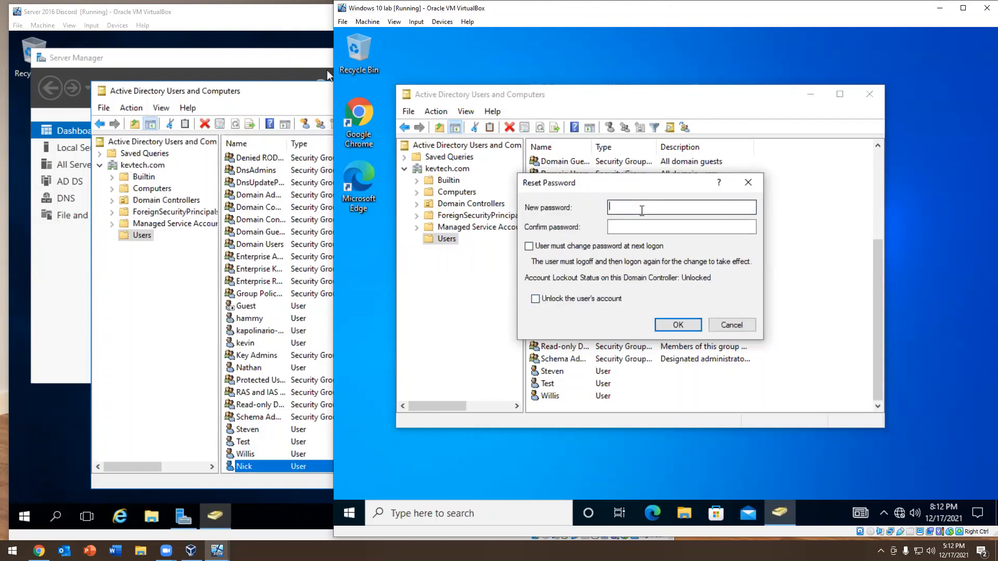
pyautogui.write('•••••••••••')
pyautogui.press('Tab')
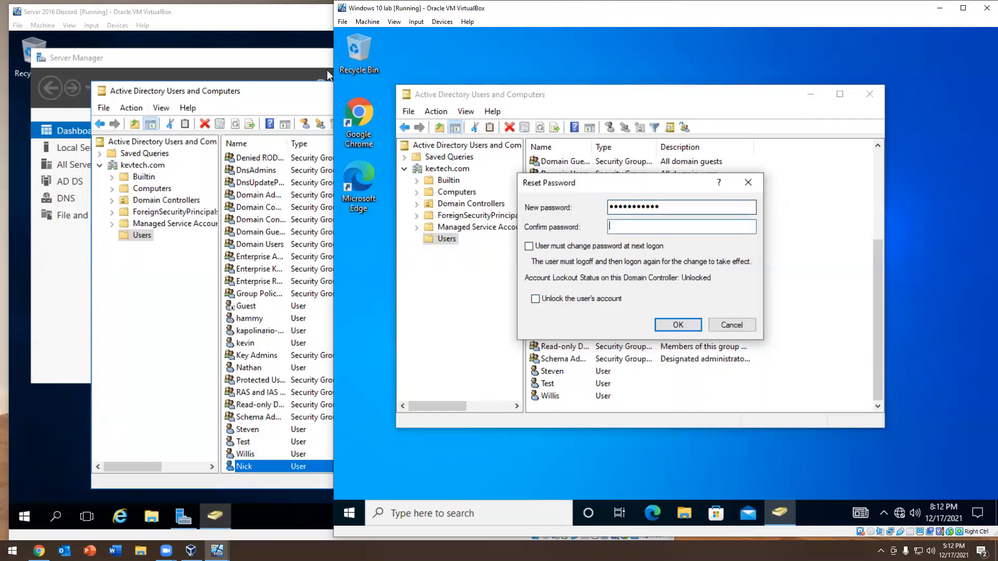
pyautogui.write('••••••')
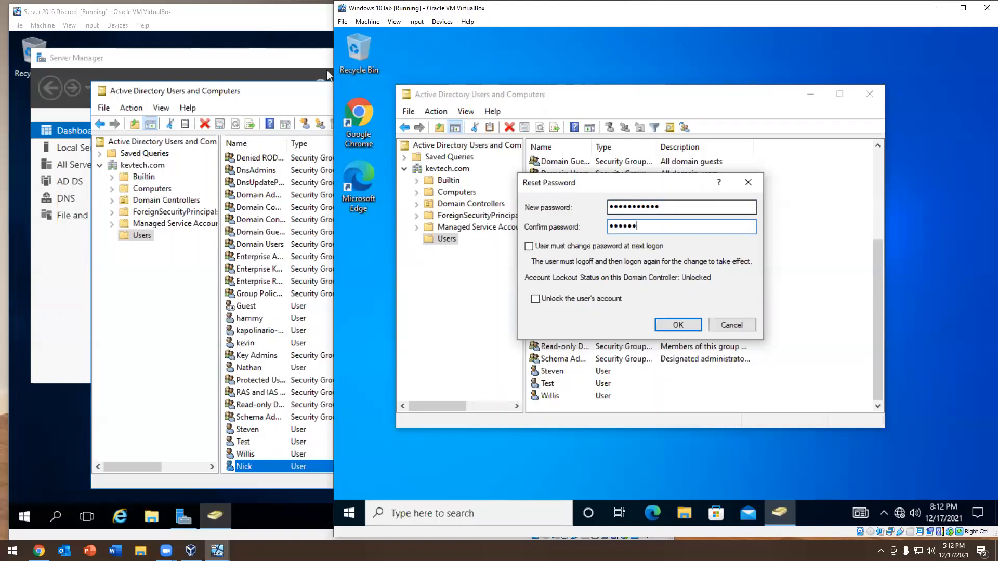
pyautogui.write('•••••')
pyautogui.press('Return')
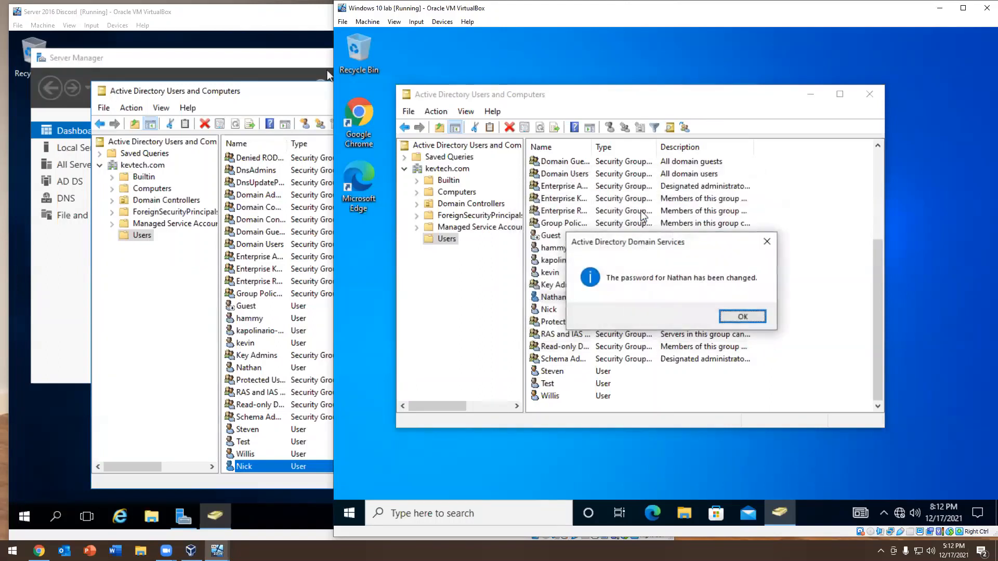
pyautogui.press('Return')
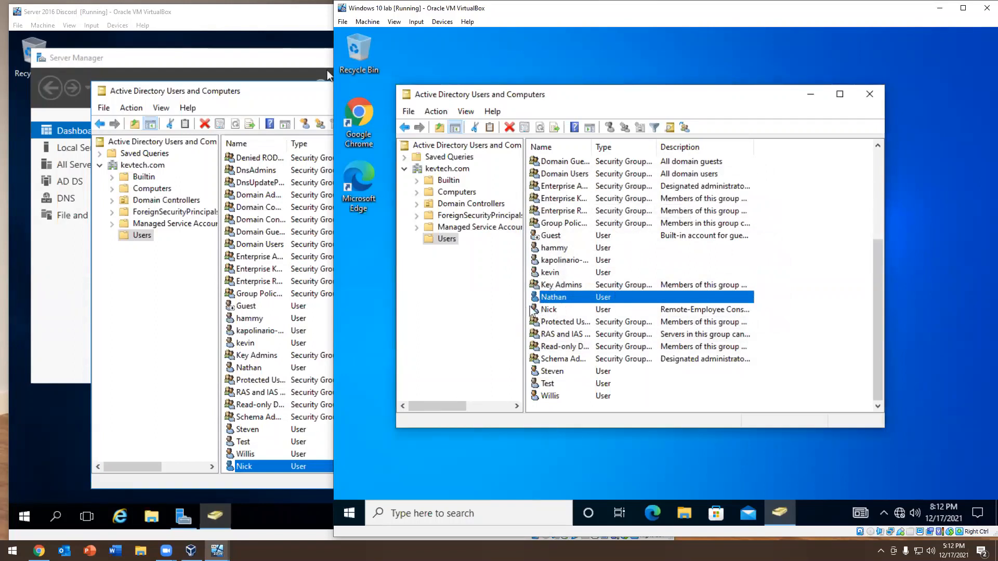
# Try toggling "User must change password at next logon" in the same user's account properties, close them unapplied, and select the helpdesk user
pyautogui.click(559, 285)
pyautogui.doubleClick(556, 297)
pyautogui.click(608, 148)
pyautogui.click(675, 147)
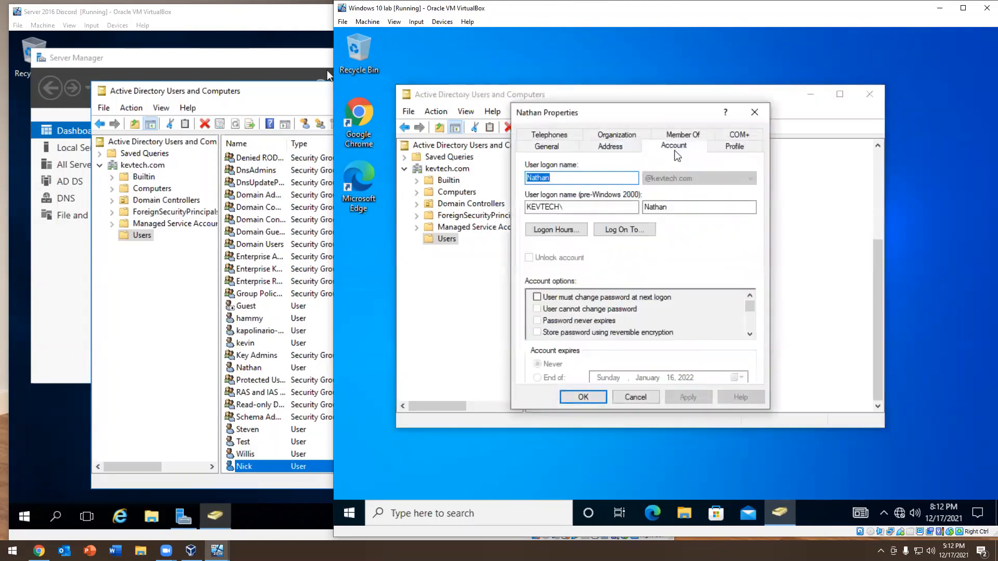
pyautogui.click(537, 297)
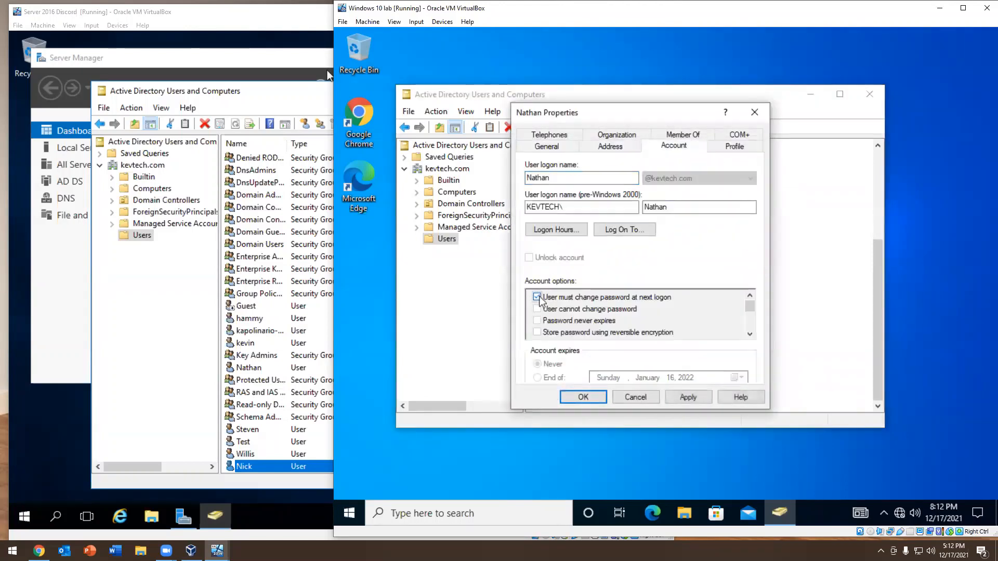
pyautogui.click(537, 298)
pyautogui.click(538, 298)
pyautogui.click(537, 298)
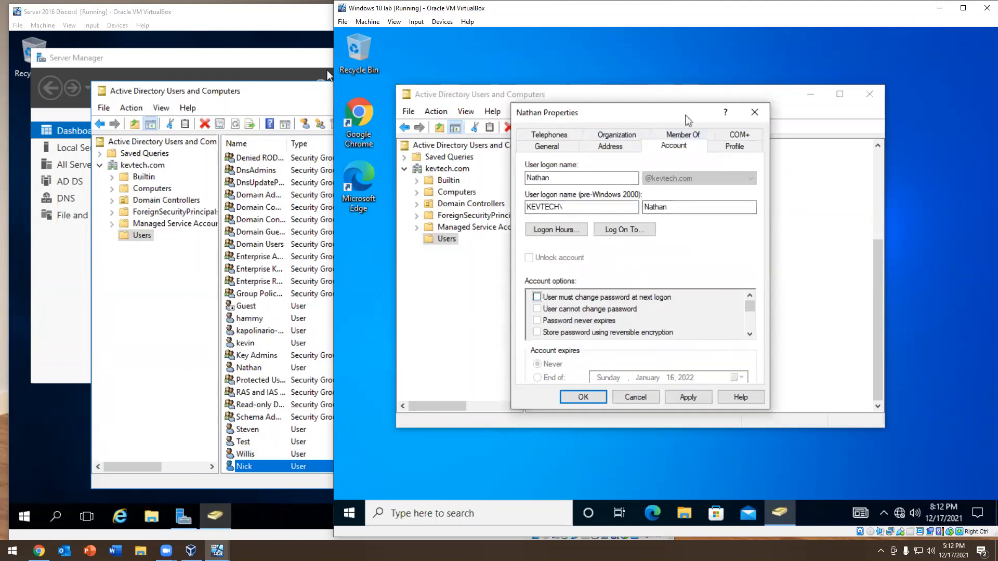
pyautogui.click(754, 112)
pyautogui.click(564, 312)
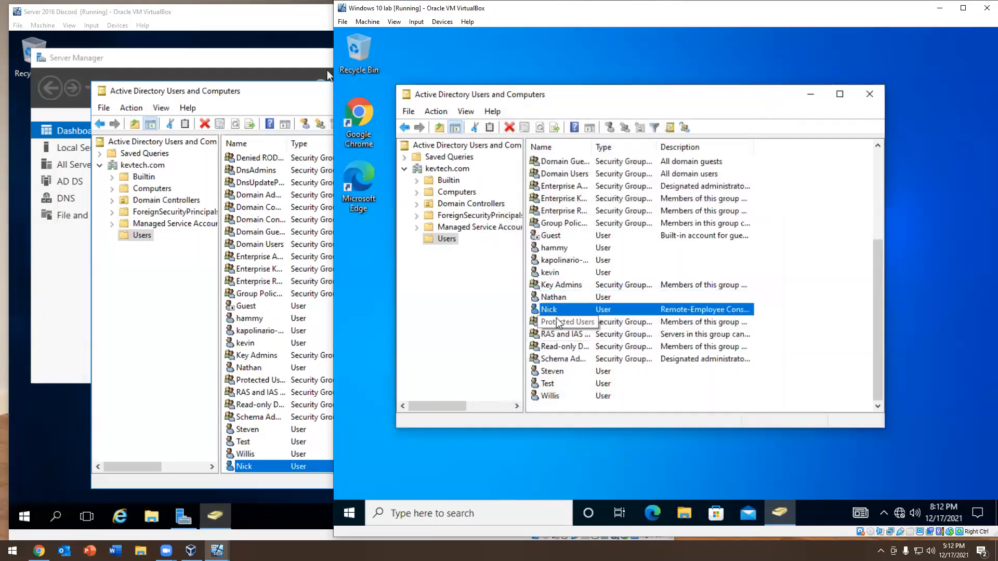
# On the Server 2016 machine, start delegating control of the kevtech.com domain and add the helpdesk user as delegate
pyautogui.click(140, 166)
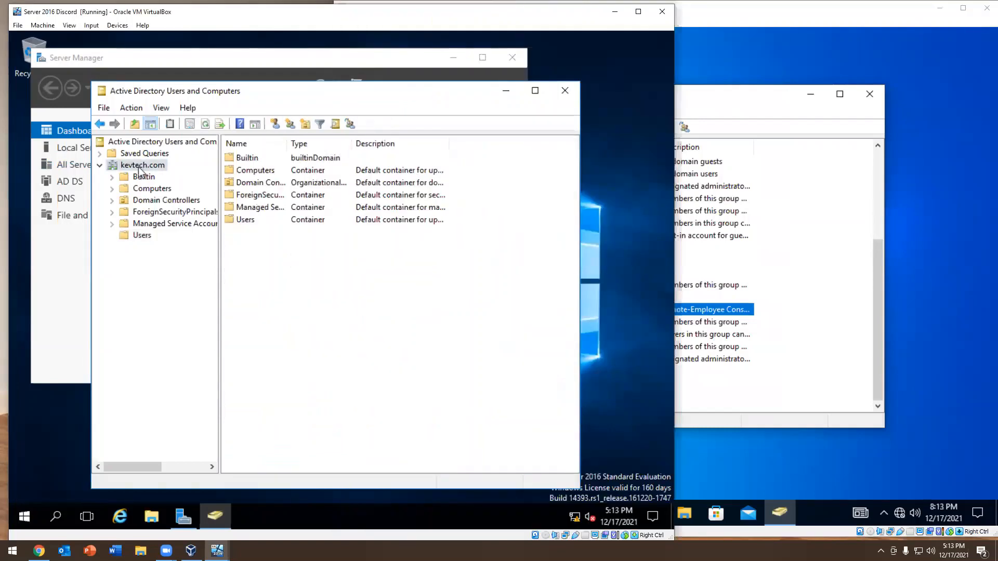
pyautogui.rightClick(139, 171)
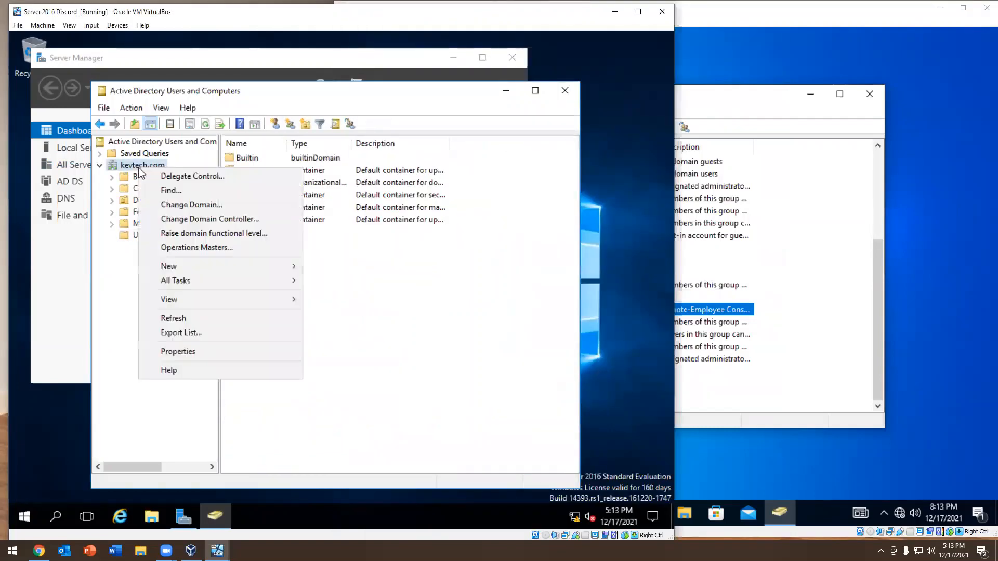
pyautogui.click(177, 177)
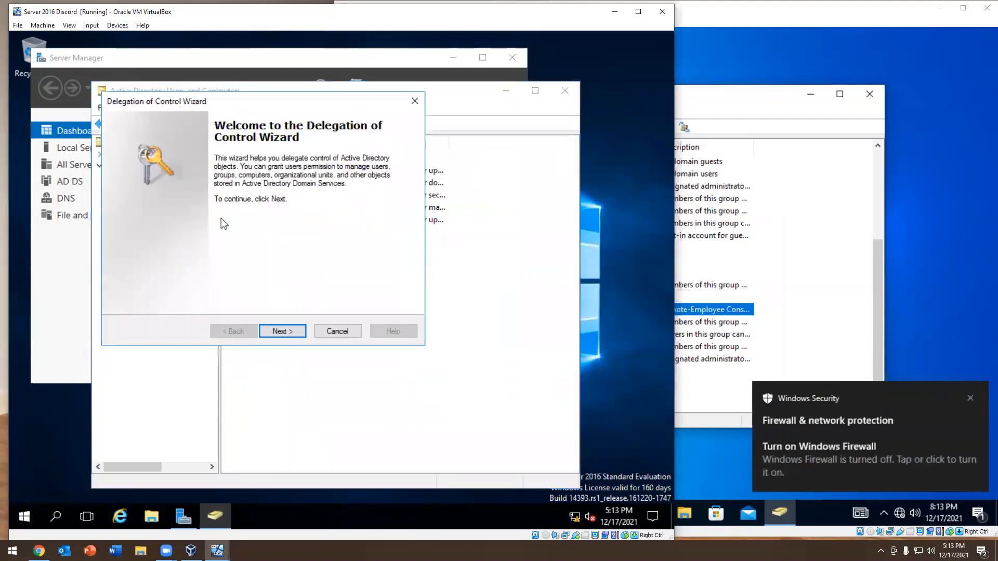
pyautogui.click(285, 331)
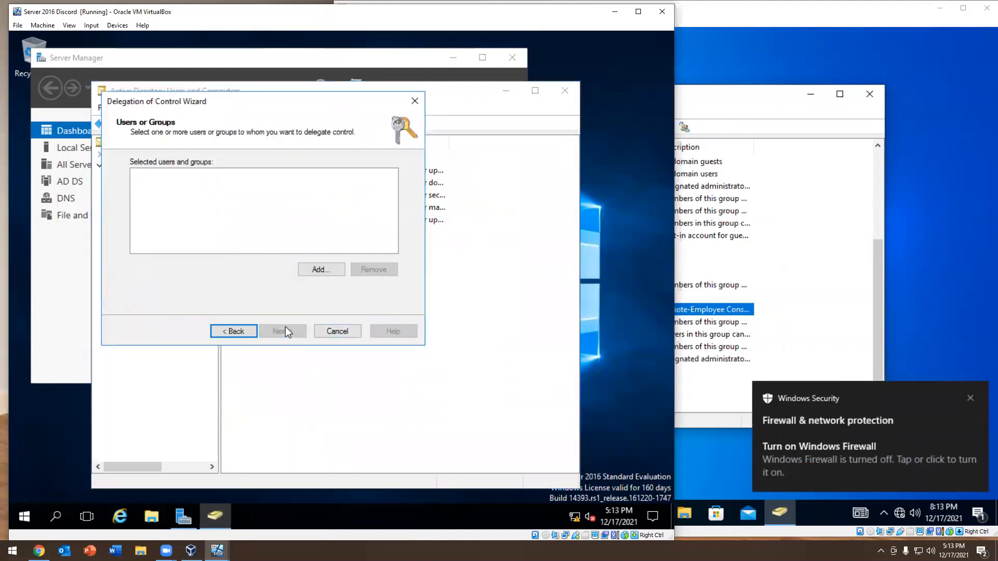
pyautogui.click(320, 269)
pyautogui.write('nick')
pyautogui.press('Return')
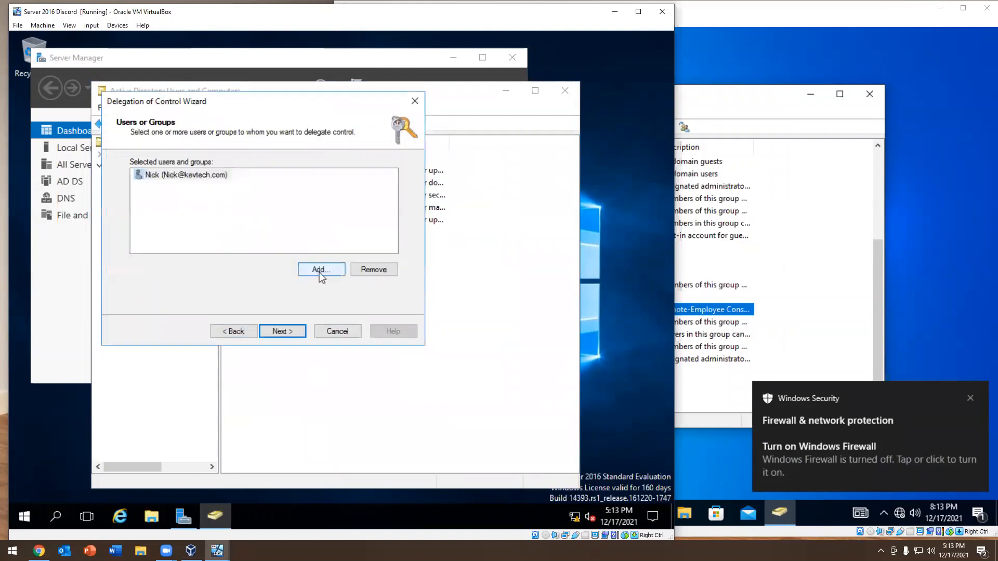
# Select "Join a computer to the domain" and "Reset user passwords and force password change at next logon" as delegated tasks and review the other common tasks
pyautogui.click(282, 330)
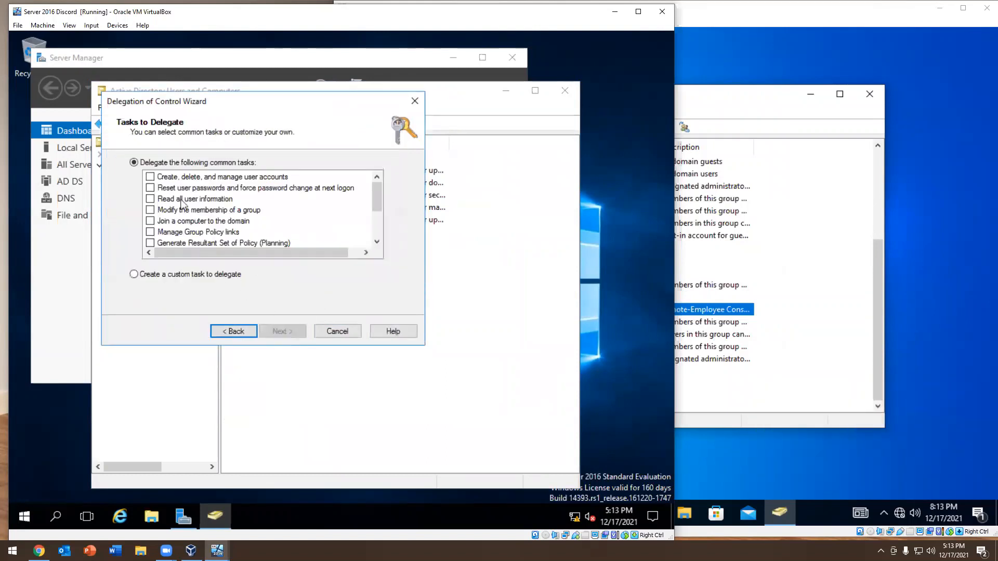
pyautogui.scroll(2, 193, 200)
pyautogui.scroll(-1, 192, 200)
pyautogui.scroll(1, 212, 213)
pyautogui.scroll(-2, 212, 213)
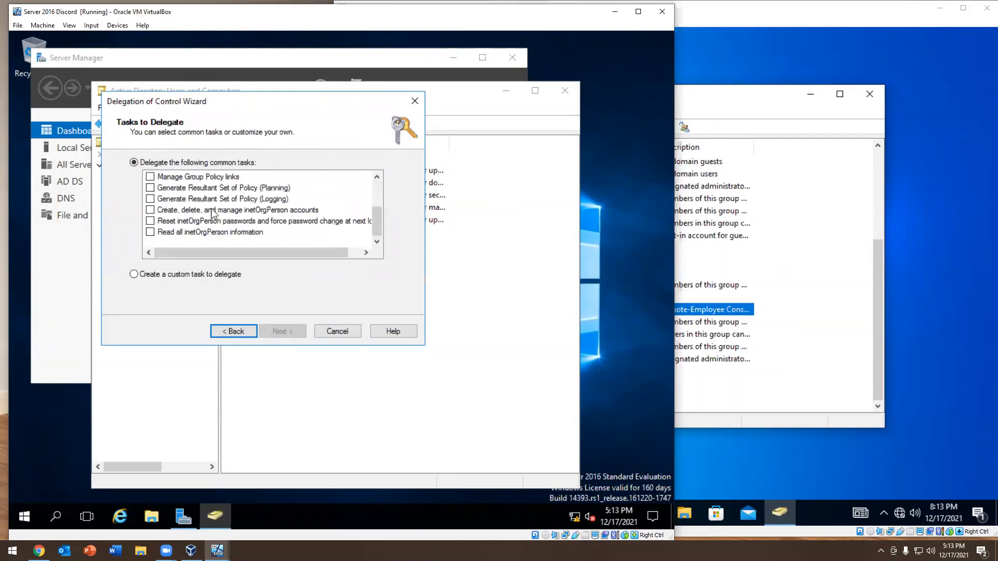
pyautogui.scroll(2, 212, 213)
pyautogui.click(150, 221)
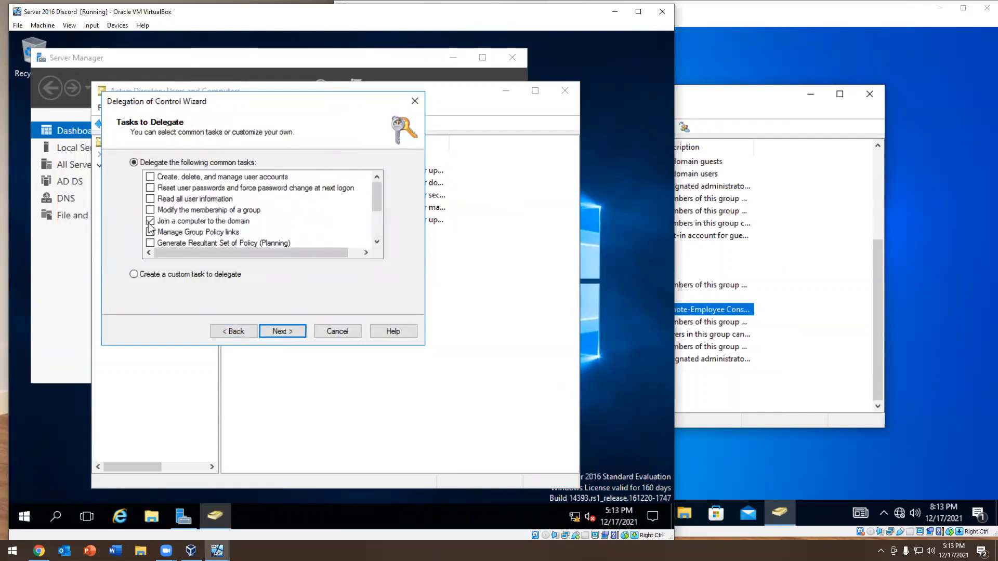
pyautogui.click(150, 187)
pyautogui.scroll(-1, 192, 218)
pyautogui.scroll(1, 189, 218)
pyautogui.scroll(-2, 233, 215)
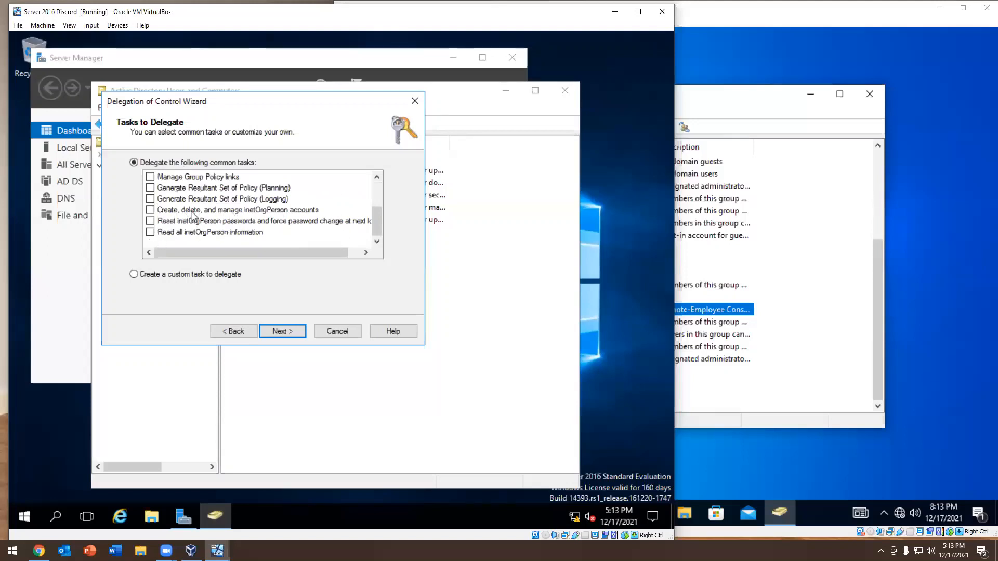
# Review the individual object types offered for a custom delegation task and cancel the Delegation of Control Wizard
pyautogui.click(162, 275)
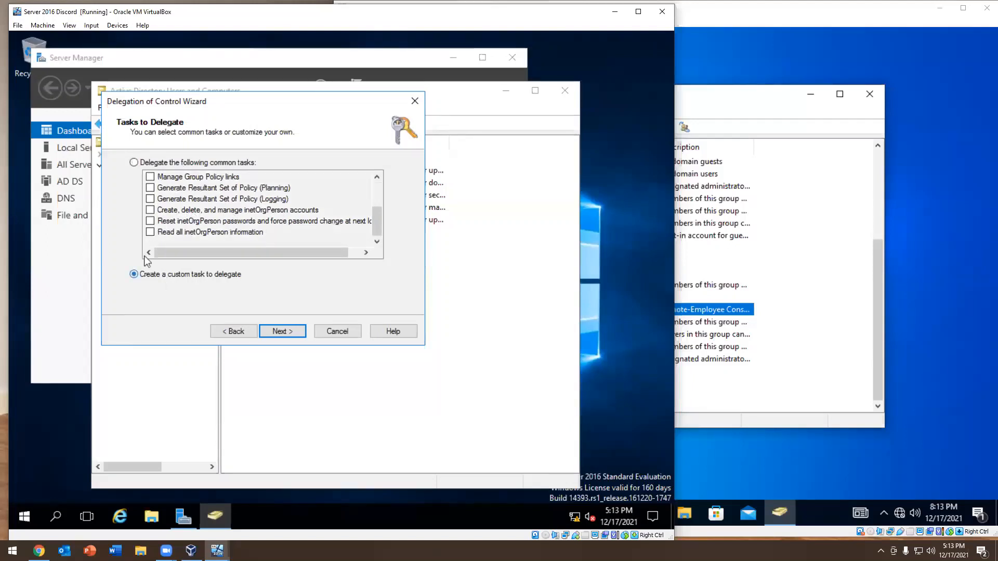
pyautogui.click(283, 331)
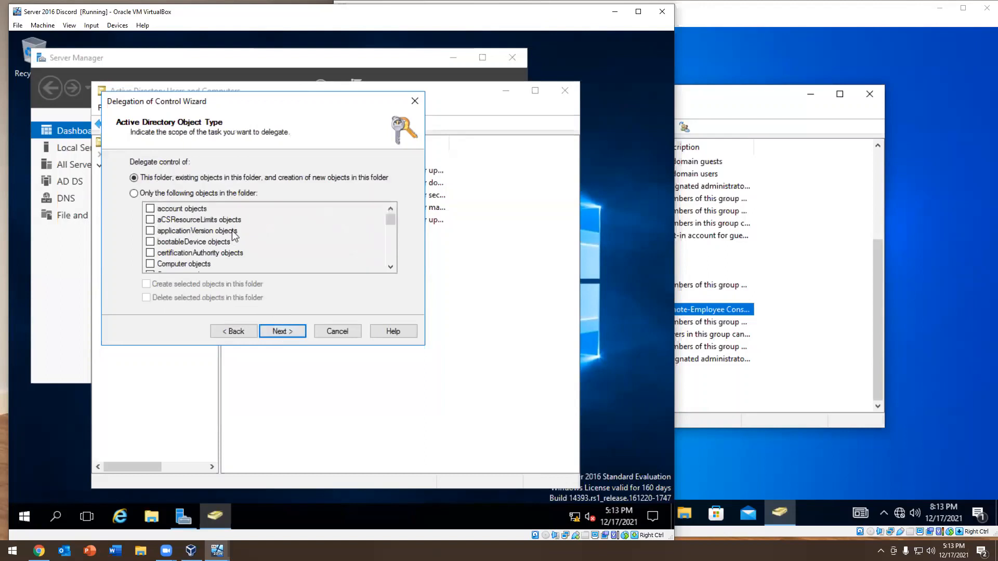
pyautogui.click(145, 194)
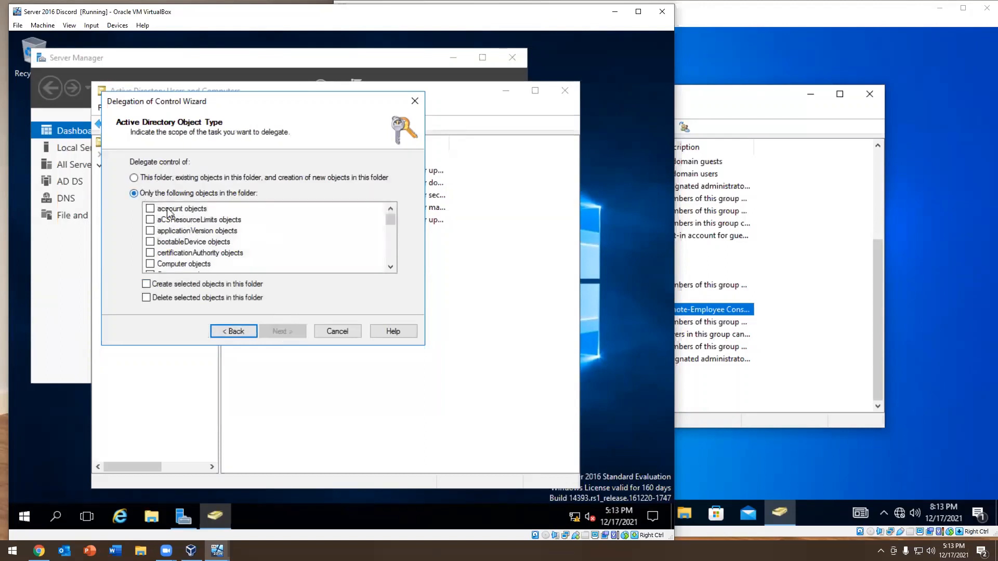
pyautogui.scroll(-15, 235, 234)
pyautogui.scroll(-15, 235, 233)
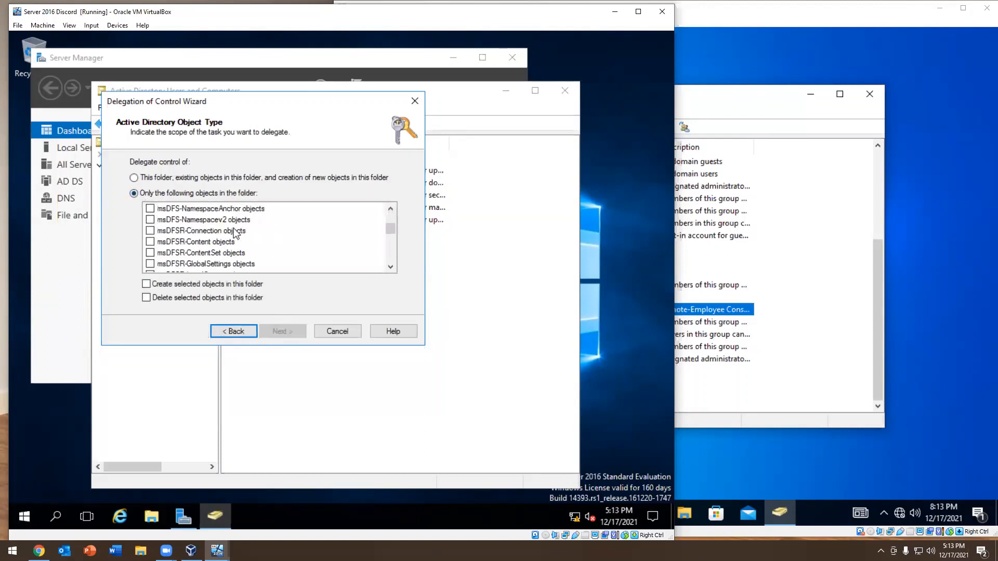
pyautogui.scroll(3, 235, 234)
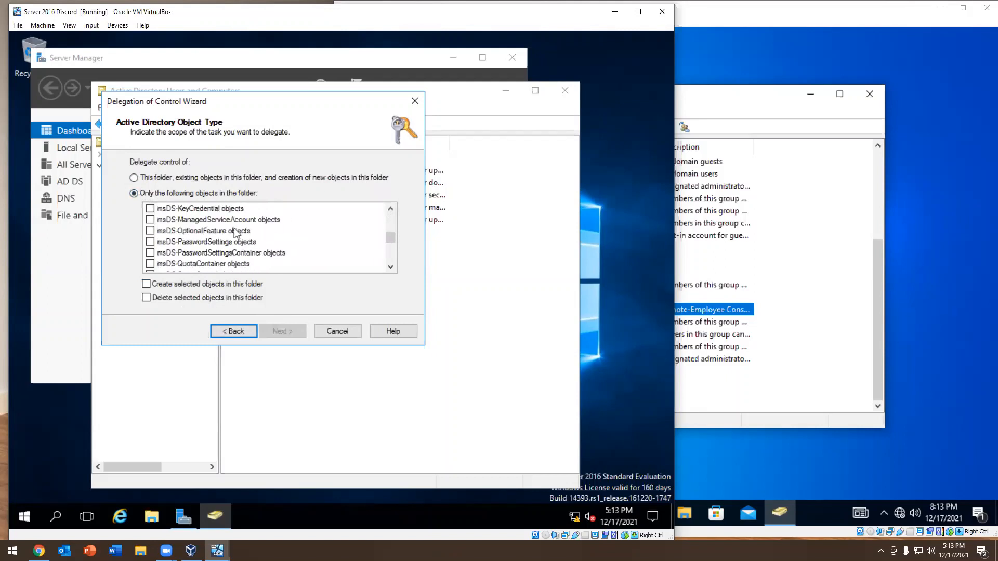
pyautogui.scroll(-15, 236, 231)
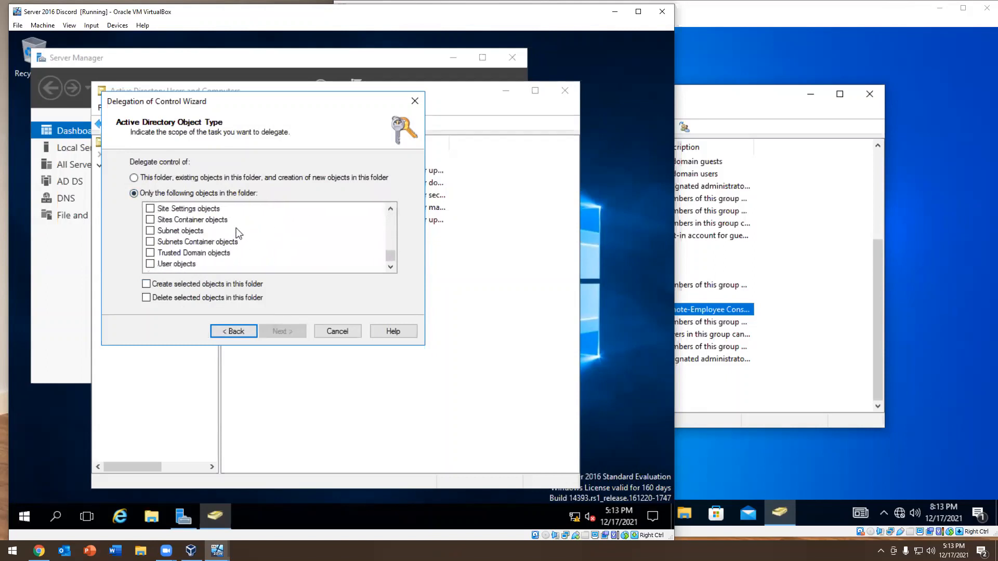
pyautogui.click(333, 330)
# On the Windows 10 machine, close Active Directory Users and Computers and sign out of the helpdesk account
pyautogui.click(777, 211)
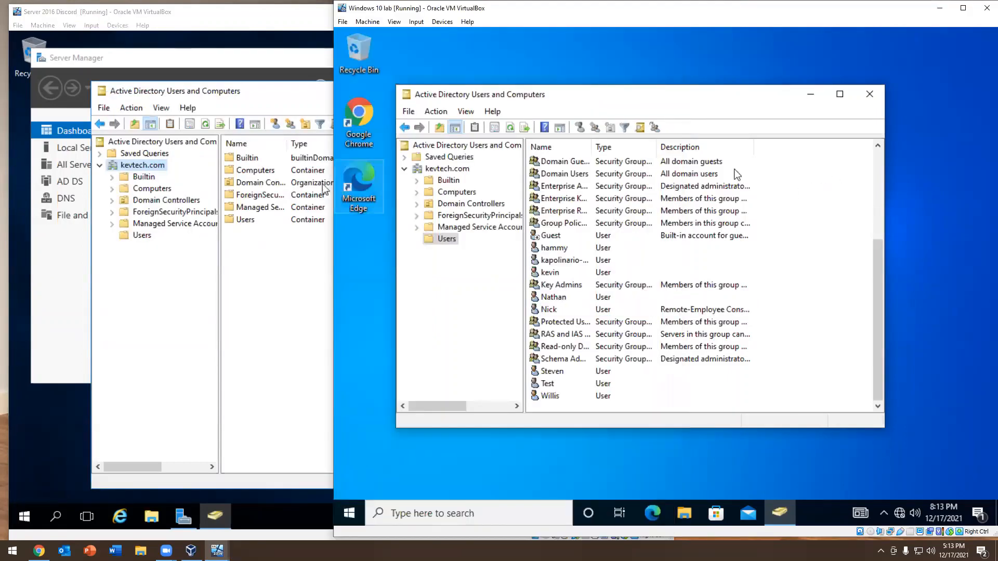
pyautogui.click(876, 99)
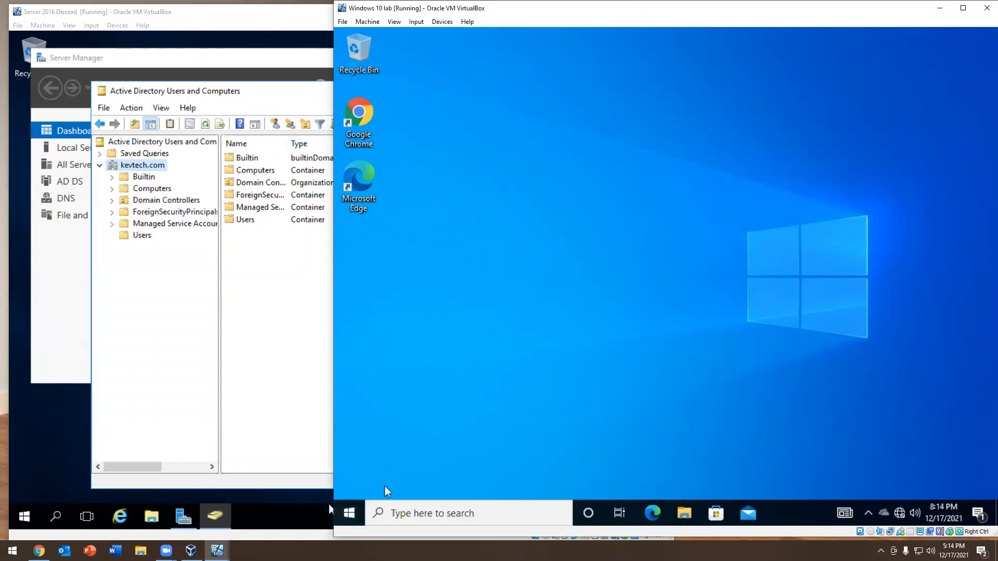
pyautogui.rightClick(361, 514)
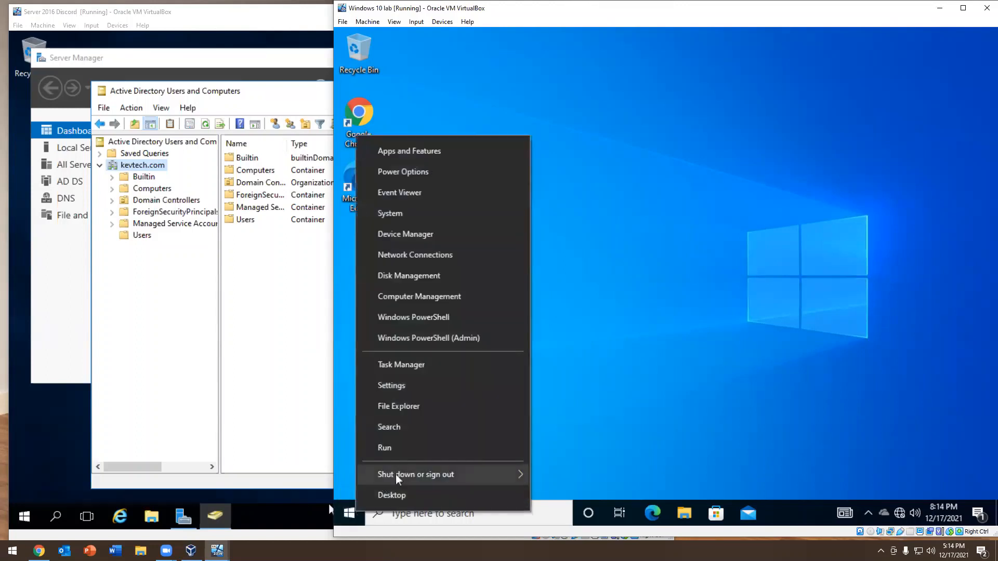
pyautogui.moveTo(397, 474)
pyautogui.click(561, 431)
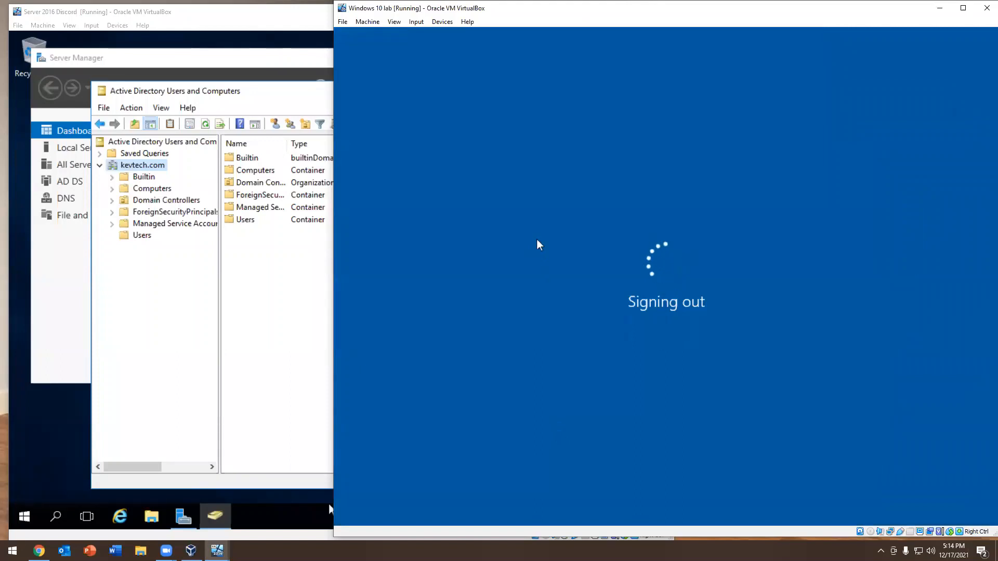
pyautogui.click(331, 255)
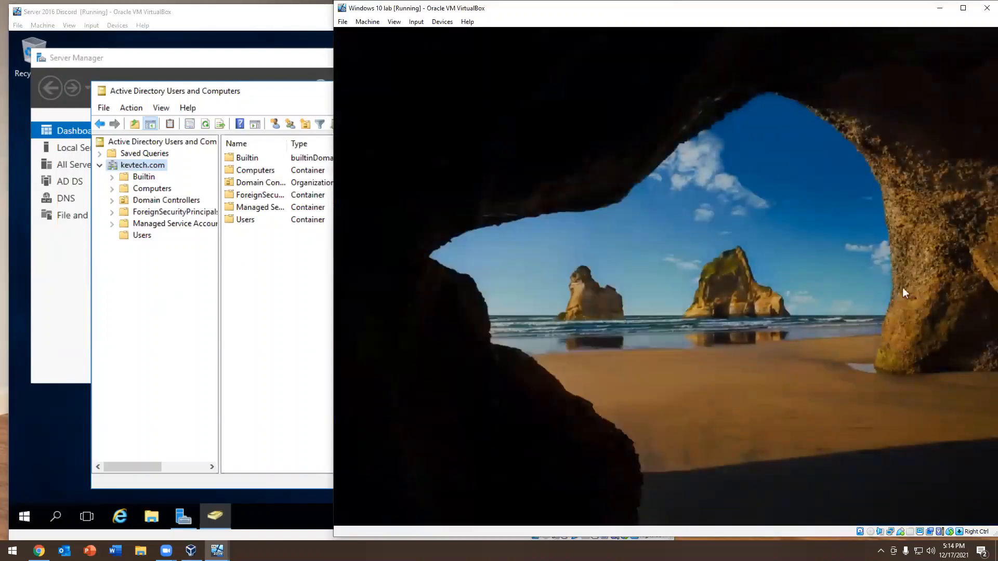
pyautogui.click(903, 292)
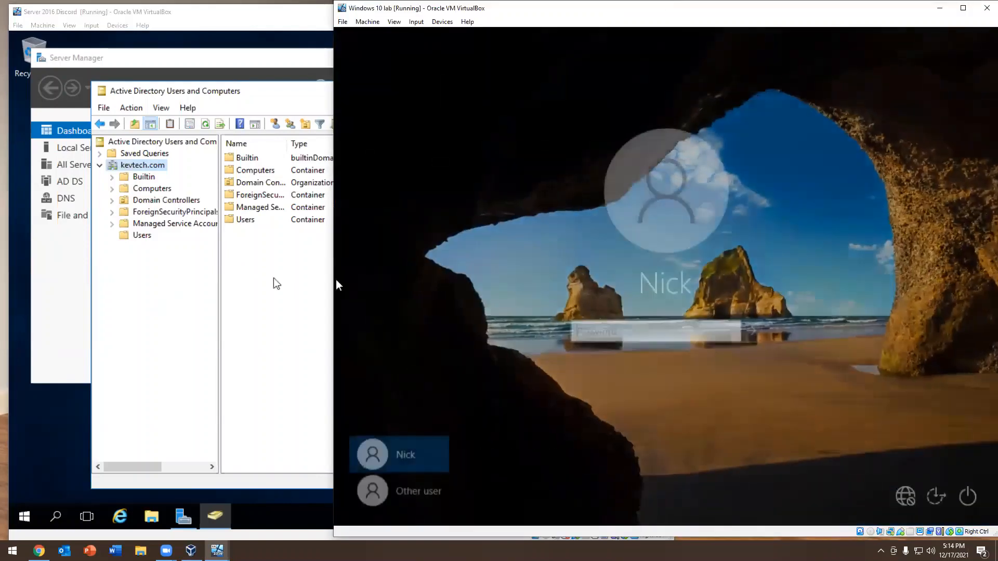
# On the Server 2016 machine, view the domain's Users container, and close Active Directory Users and Computers and Server Manager
pyautogui.click(144, 236)
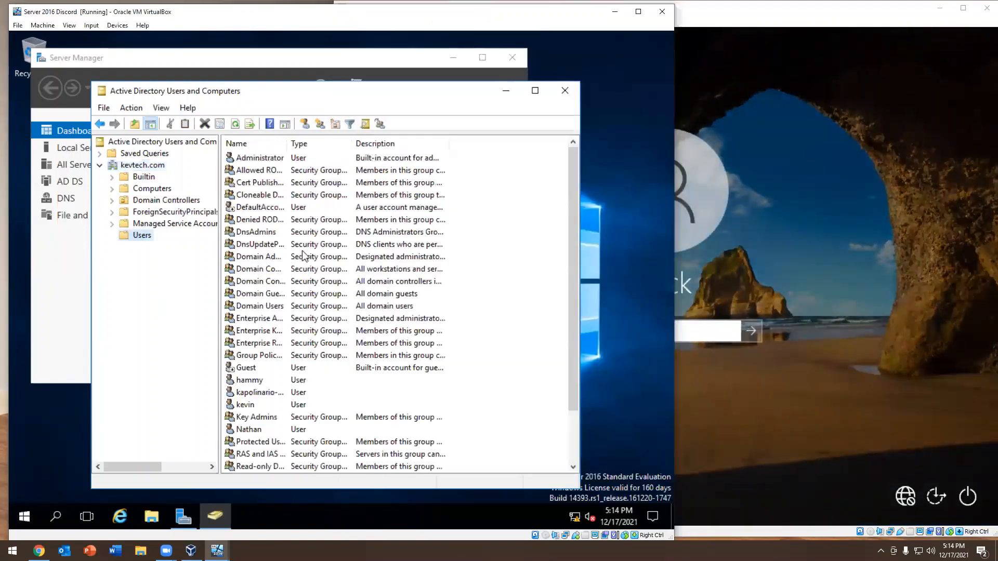
pyautogui.scroll(-2, 297, 238)
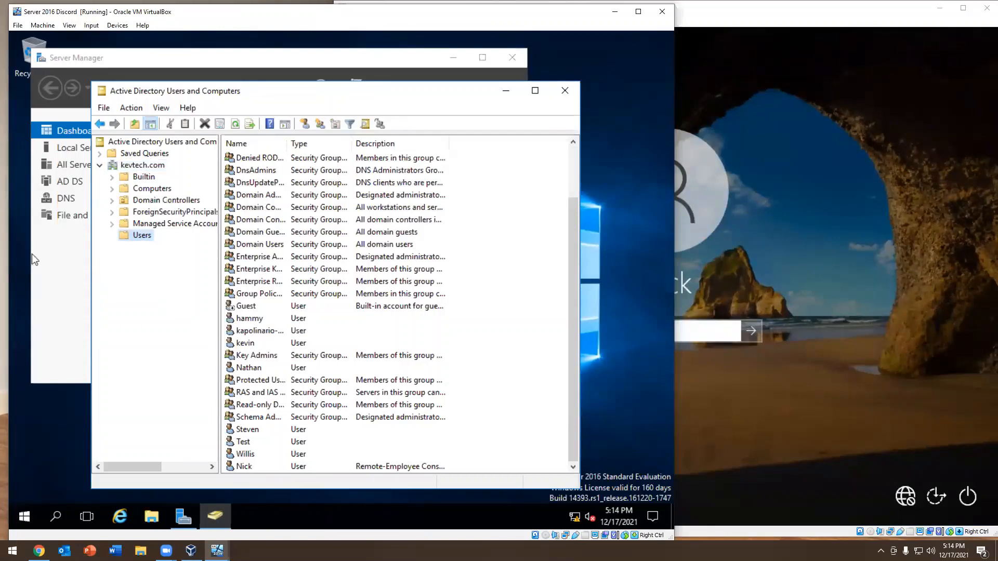
pyautogui.hotkey('alt', 'Tab')
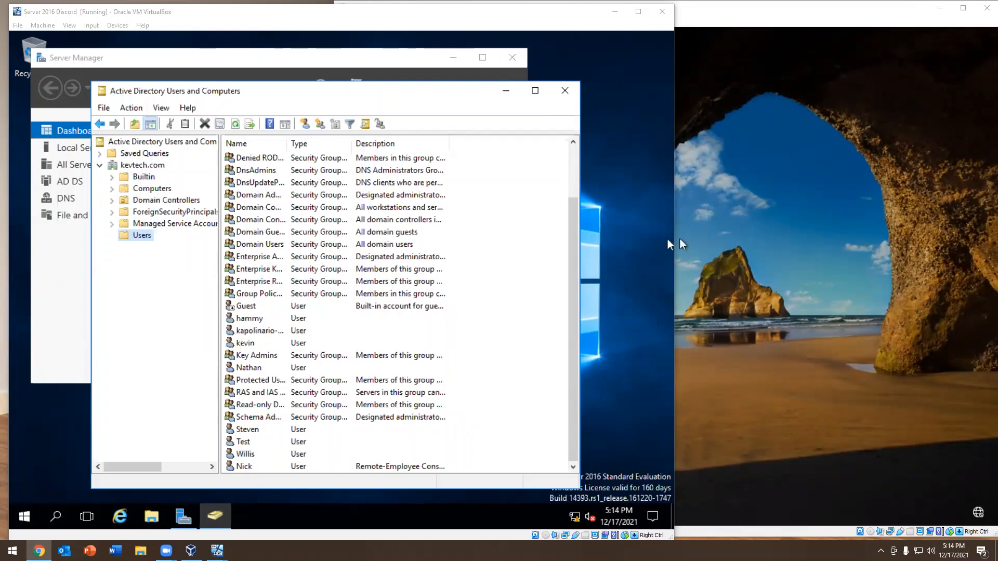
pyautogui.click(565, 90)
pyautogui.click(513, 58)
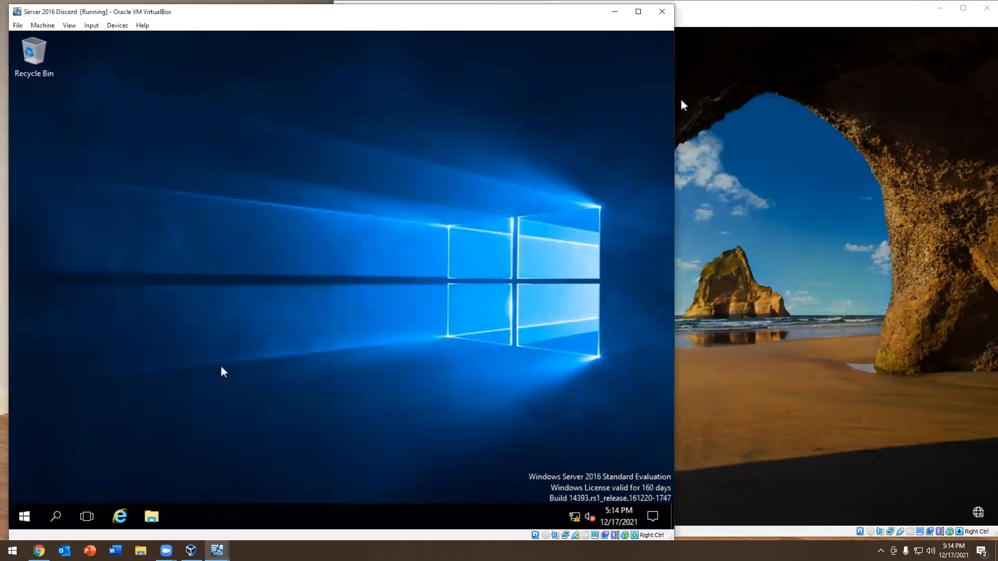
# Open a Command Prompt on the server and read the parameter help with gpupdate /help
pyautogui.click(20, 514)
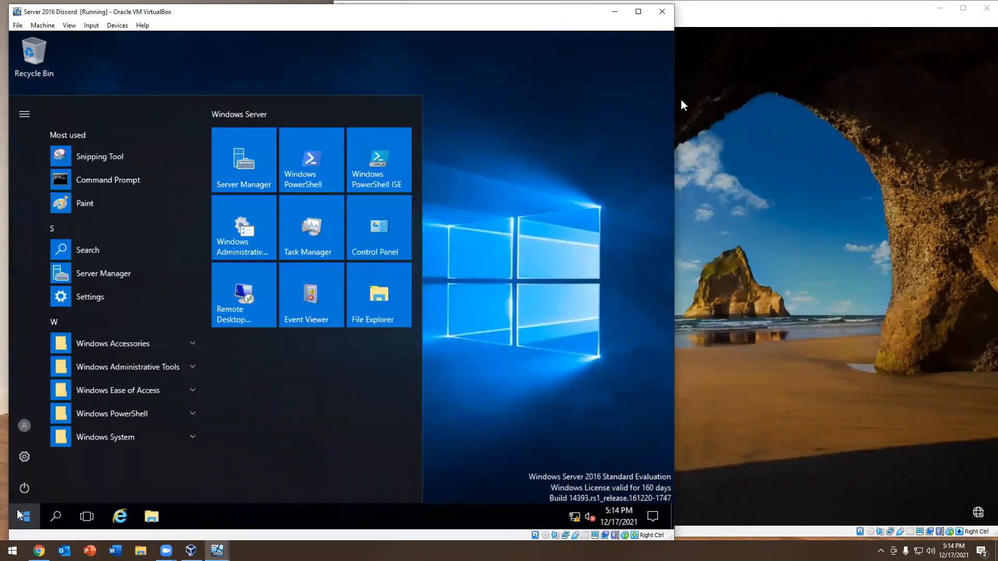
pyautogui.write('cmd')
pyautogui.press('Return')
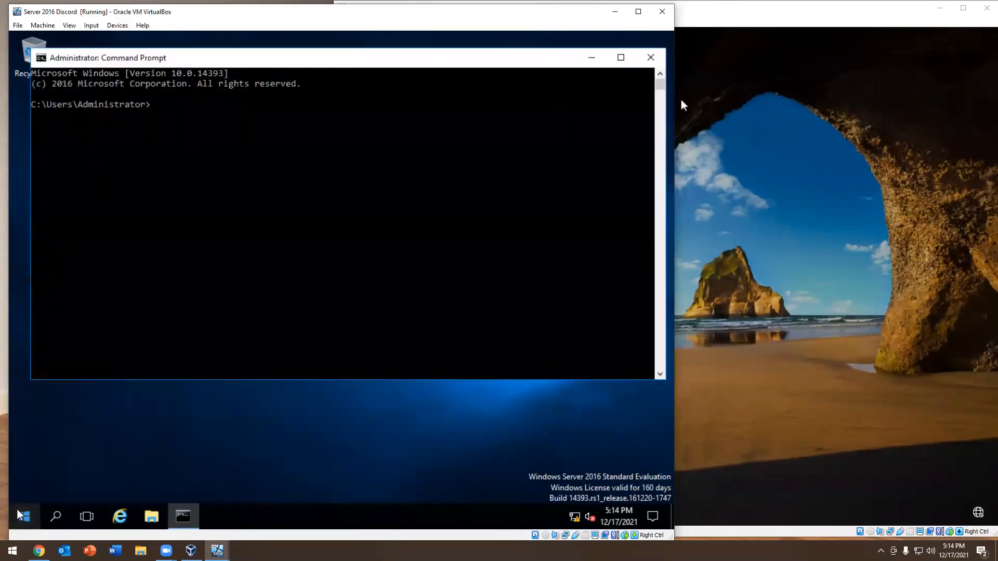
pyautogui.write('gpupdate /help')
pyautogui.press('Return')
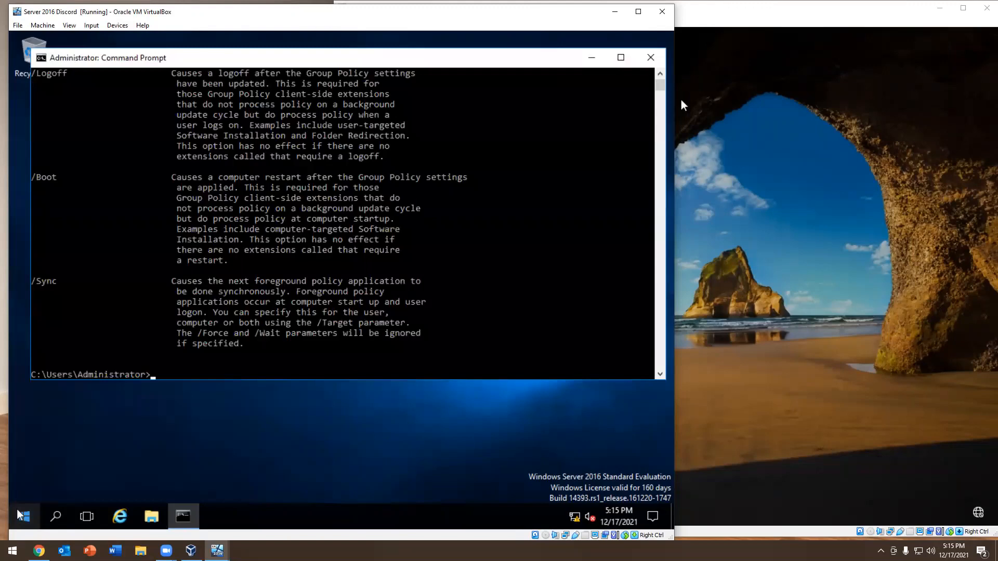
pyautogui.scroll(5, 247, 318)
pyautogui.scroll(5, 246, 317)
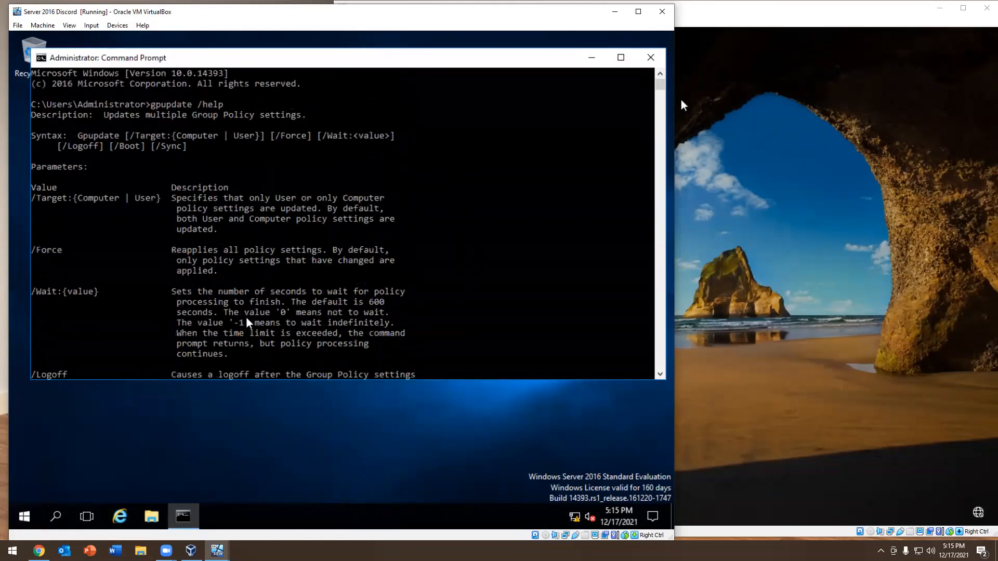
pyautogui.scroll(-15, 245, 317)
# Force a refresh of all Group Policy settings with gpupdate /force
pyautogui.press('Up')
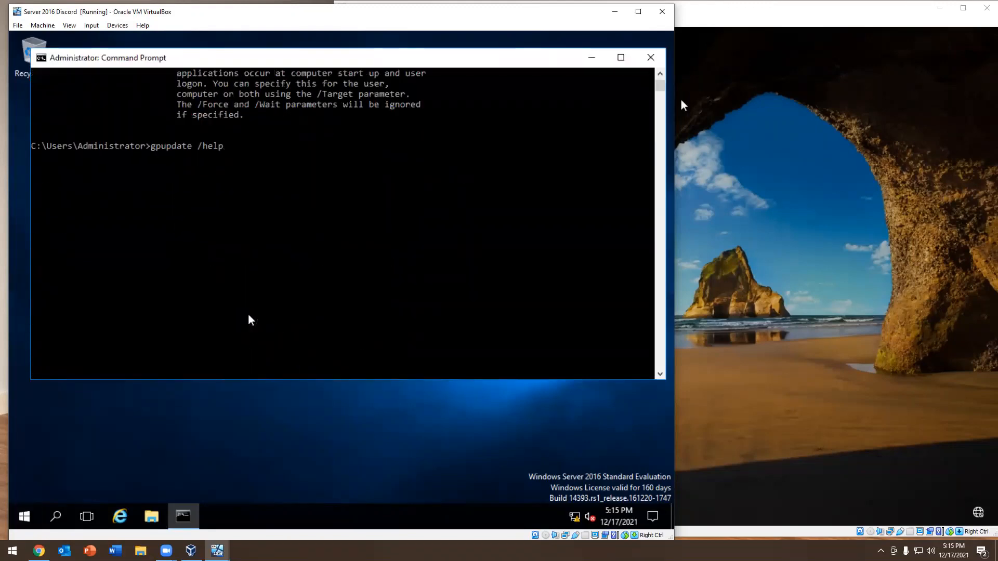
pyautogui.press('BackSpace')
pyautogui.press('BackSpace')
pyautogui.press('BackSpace')
pyautogui.press('BackSpace')
pyautogui.write('force')
pyautogui.press('Return')
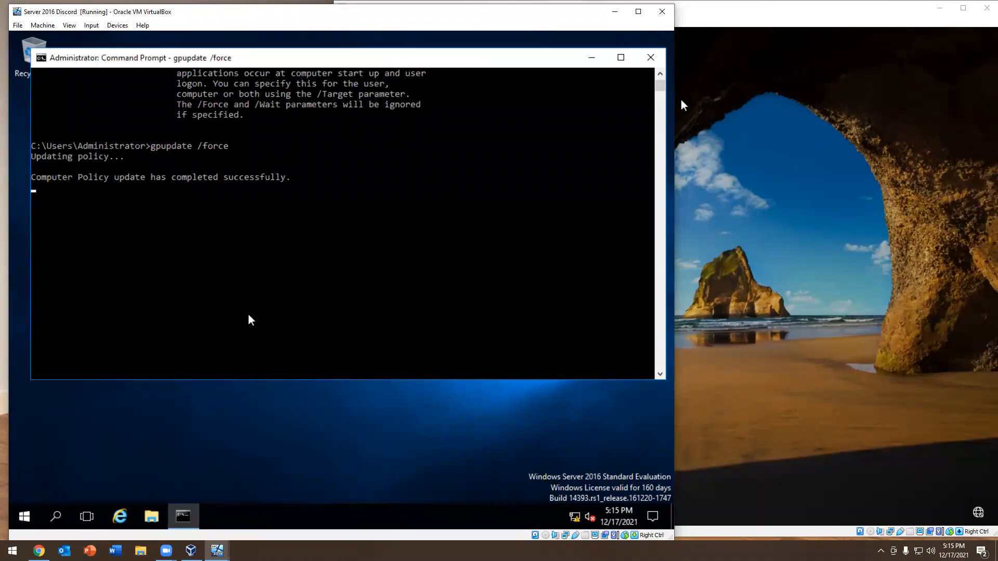
# Run gpresult without parameters to display its usage help and examples
pyautogui.write('g')
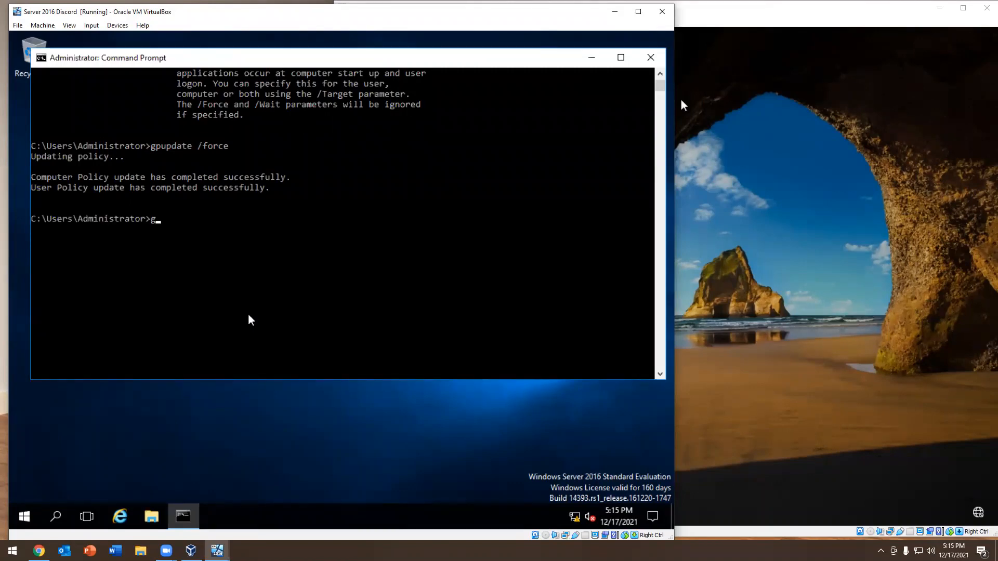
pyautogui.write('presult')
pyautogui.press('Return')
# Generate a Group Policy results report as an HTML file with gpresult /h hgpreport.html
pyautogui.press('Up')
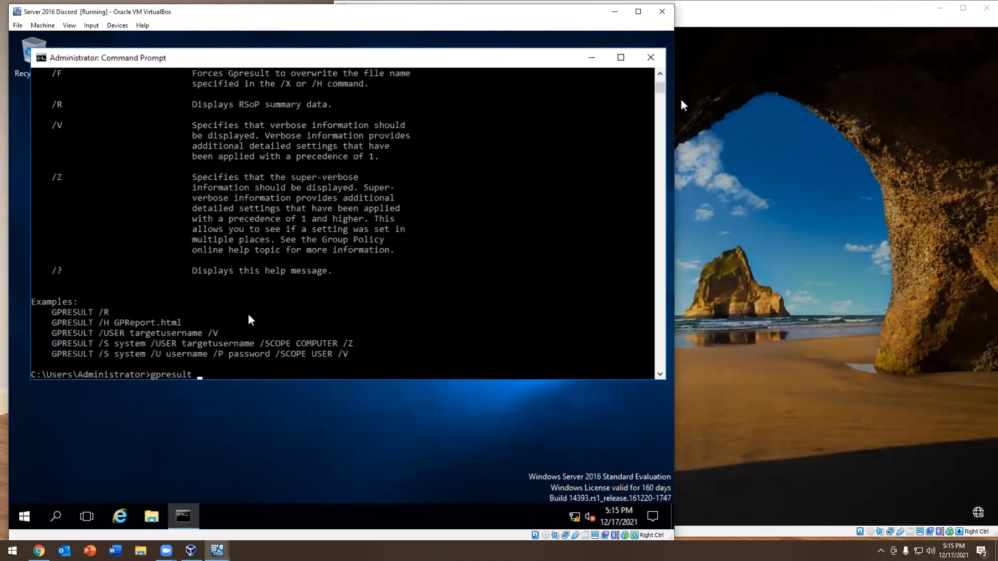
pyautogui.write('/h hgpreport.html')
pyautogui.press('Return')
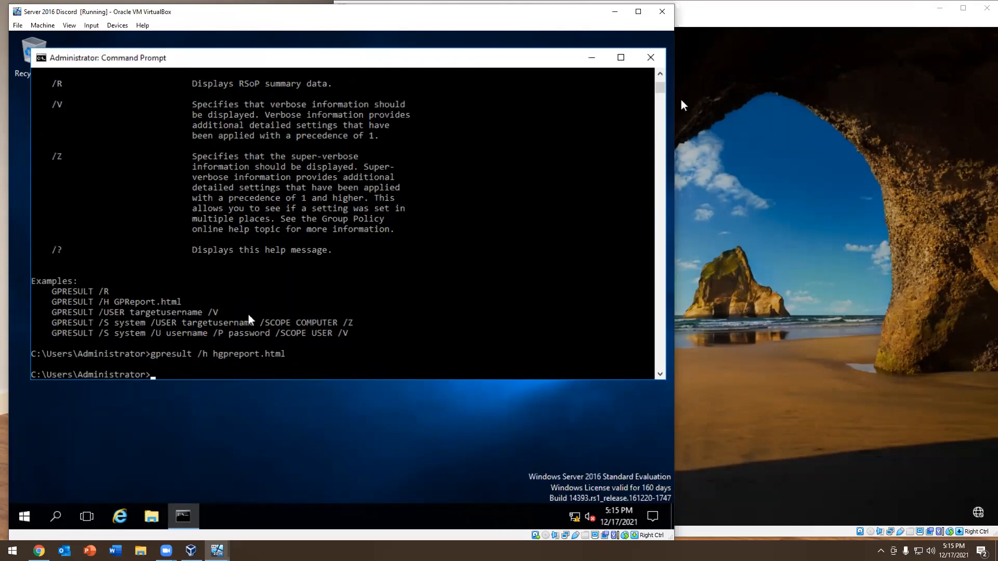
# Look for the generated HTML report among the contents of the C:\Windows folder in File Explorer
pyautogui.click(153, 515)
pyautogui.click(86, 208)
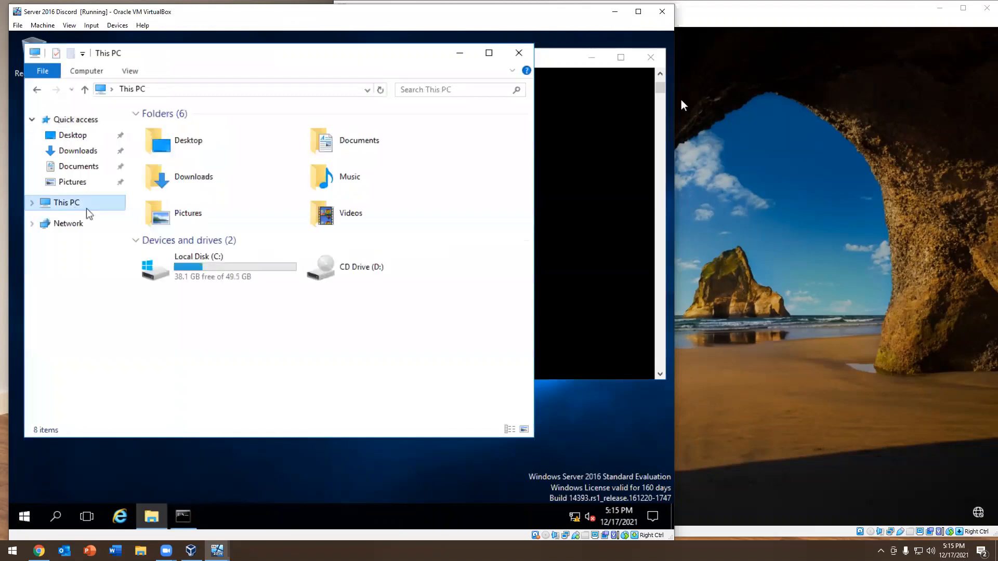
pyautogui.doubleClick(192, 269)
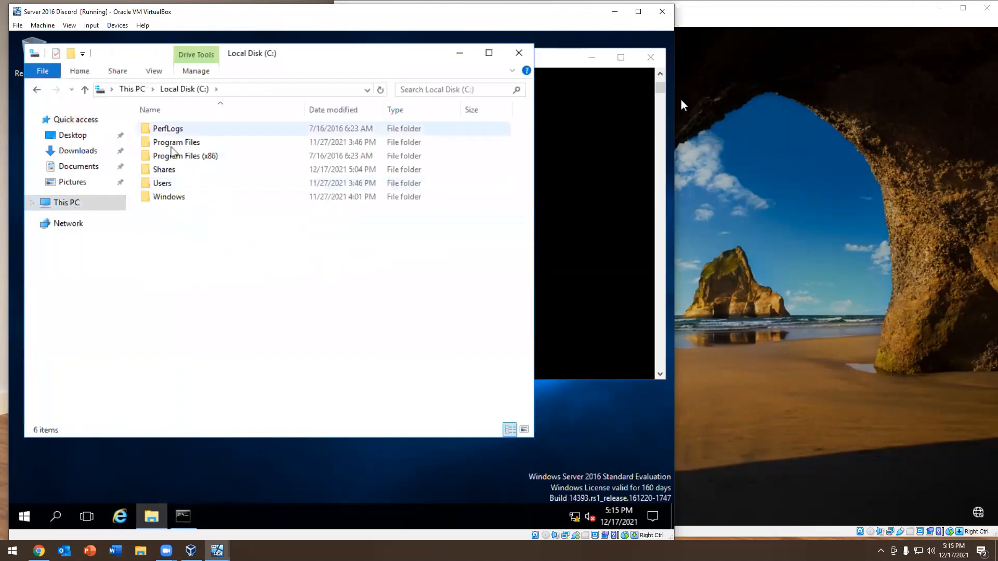
pyautogui.doubleClick(172, 200)
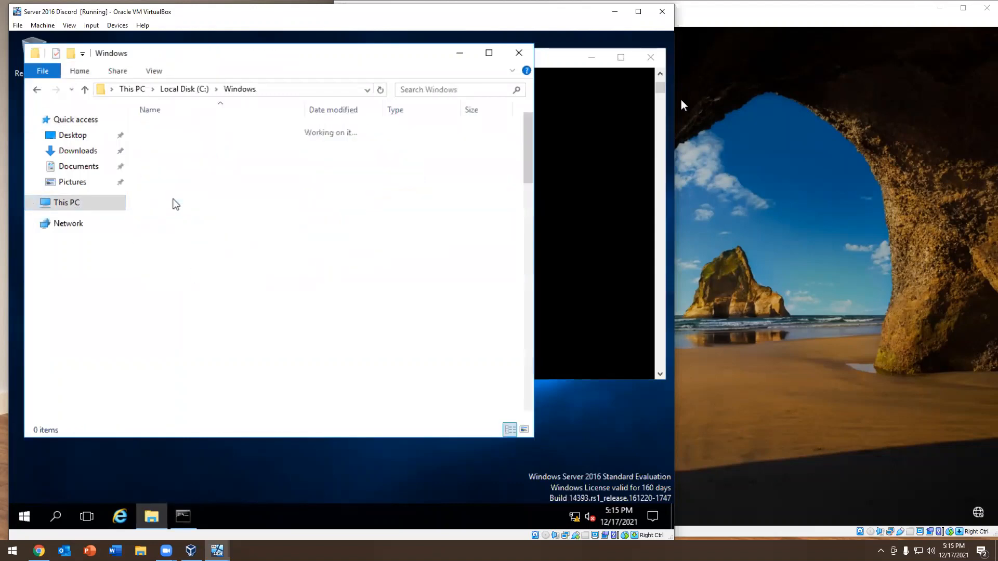
pyautogui.scroll(-15, 275, 235)
pyautogui.scroll(5, 267, 233)
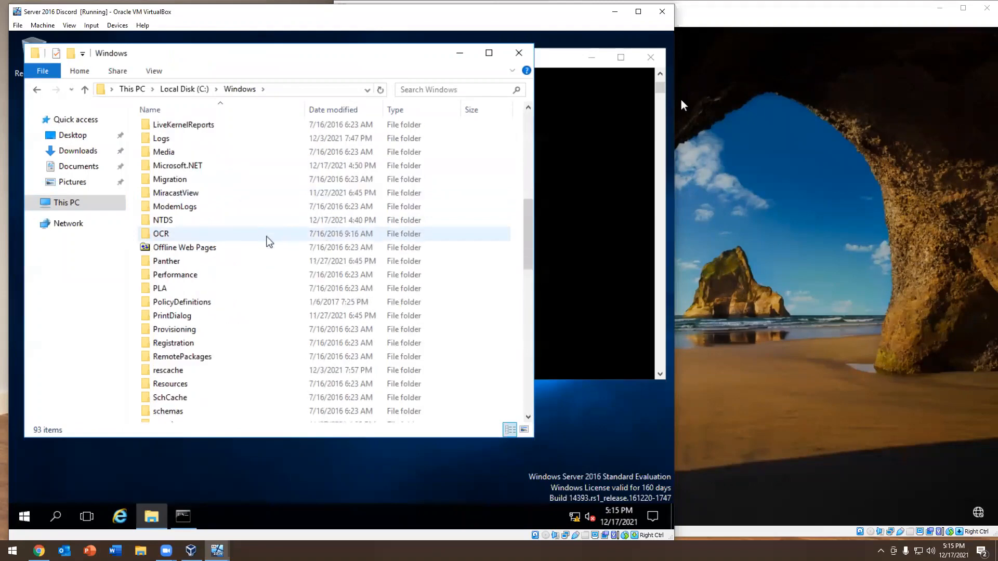
pyautogui.scroll(-14, 269, 241)
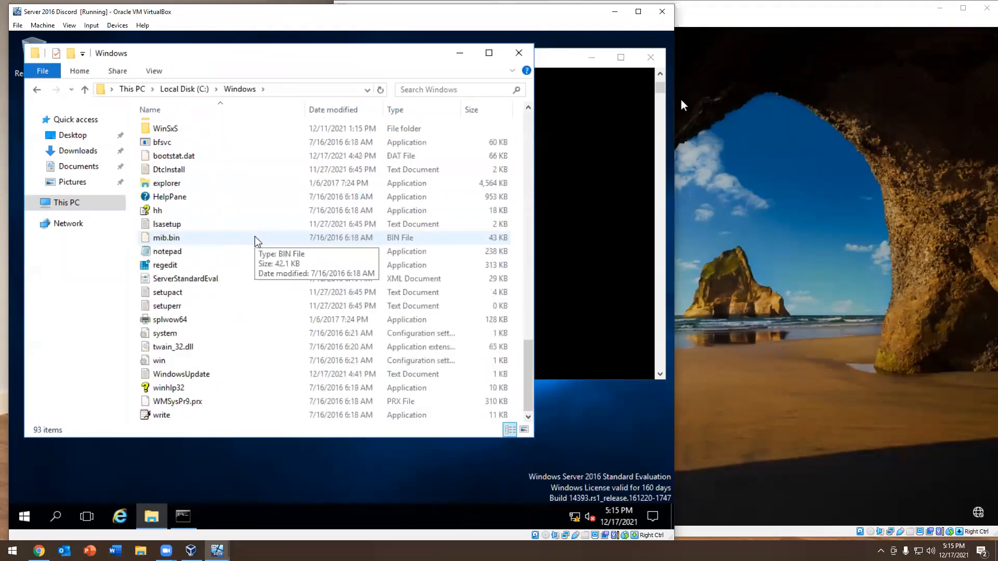
pyautogui.scroll(1, 275, 323)
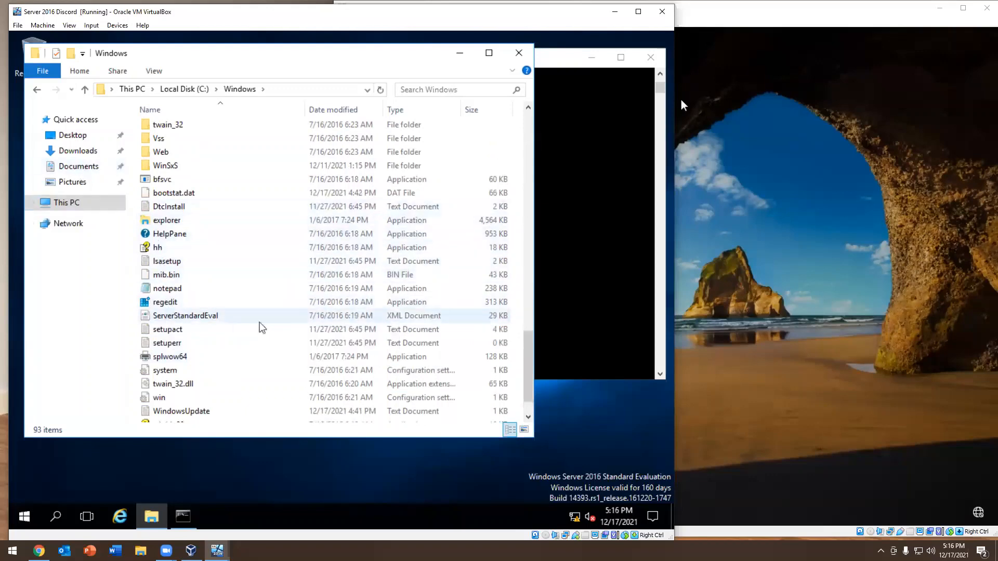
pyautogui.scroll(-1, 258, 292)
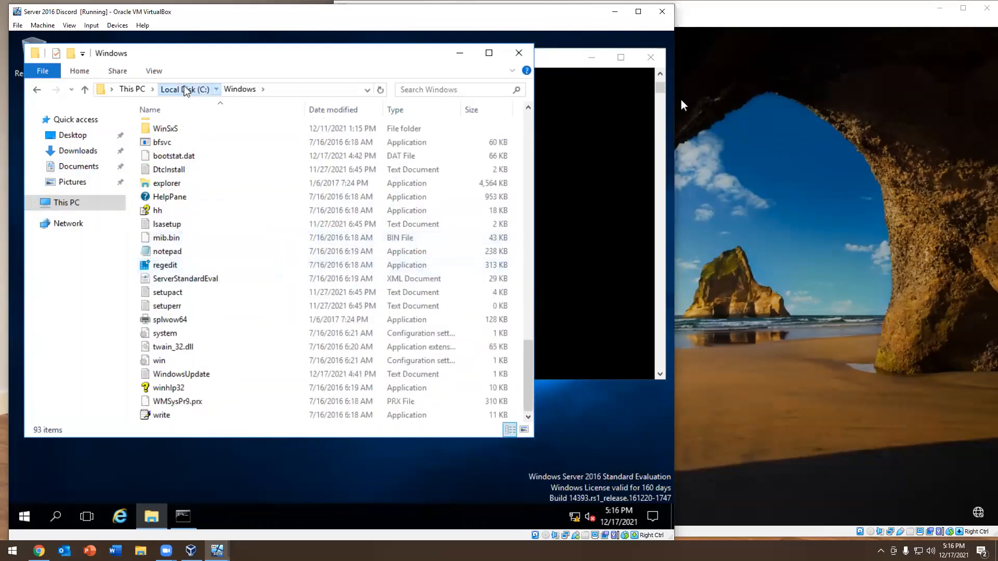
# Check the Program Files (x86), Shares and PerfLogs folders on the C: drive for the report
pyautogui.click(184, 88)
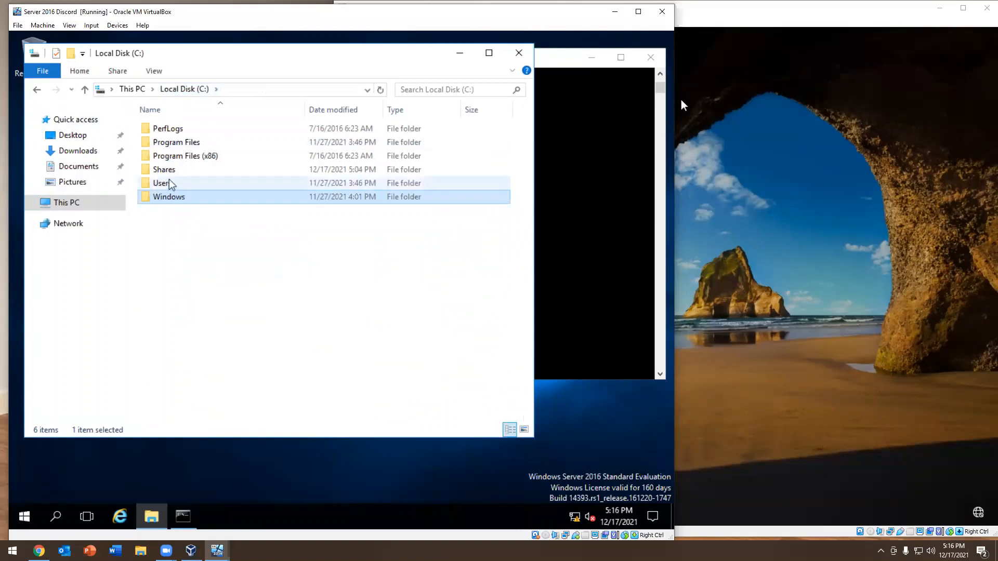
pyautogui.doubleClick(179, 156)
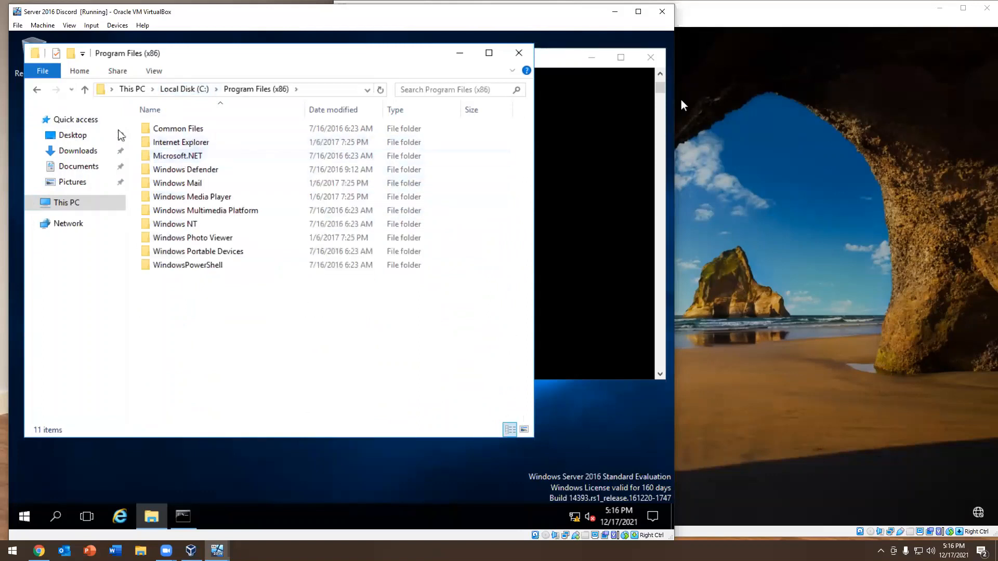
pyautogui.click(36, 89)
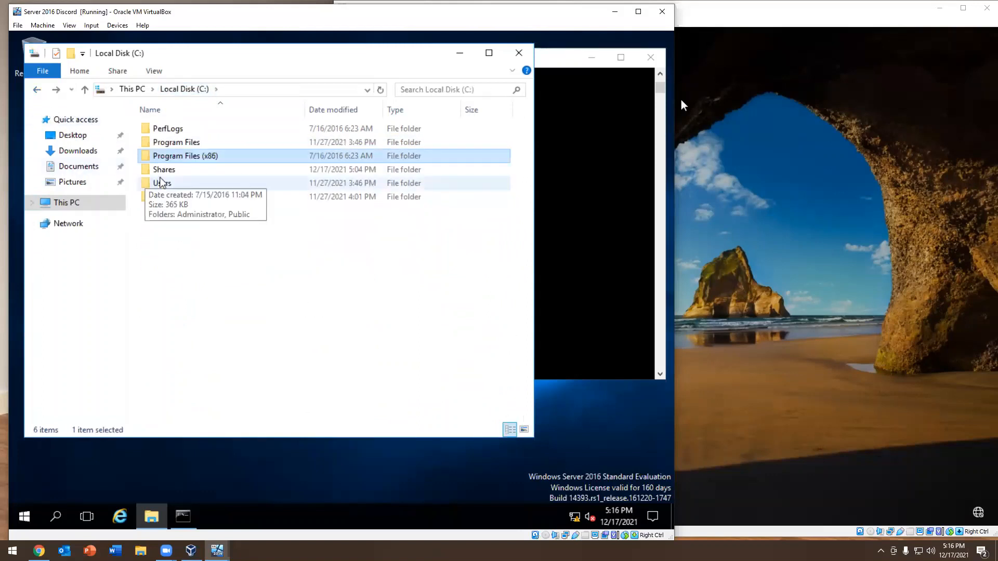
pyautogui.doubleClick(162, 171)
pyautogui.click(37, 90)
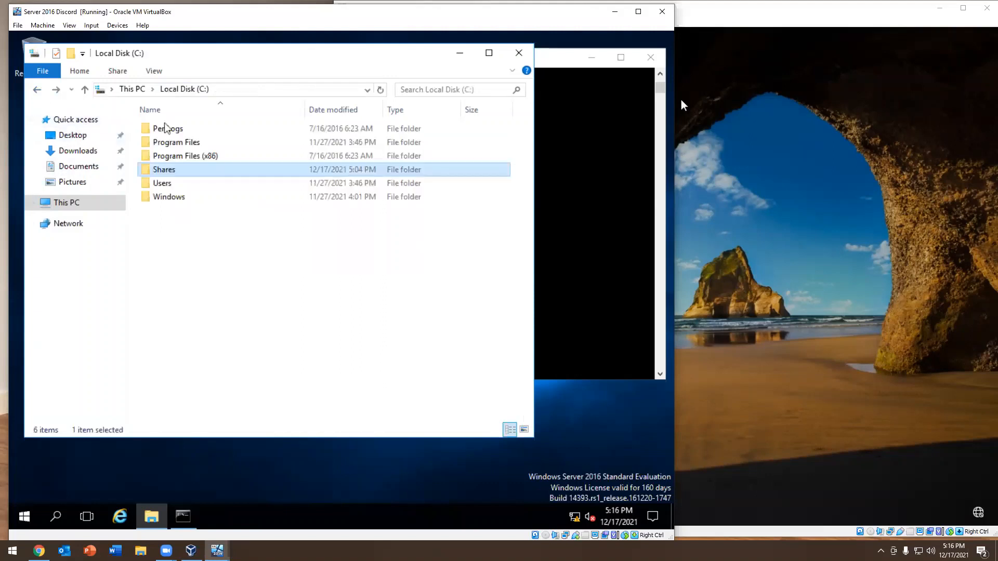
pyautogui.doubleClick(177, 130)
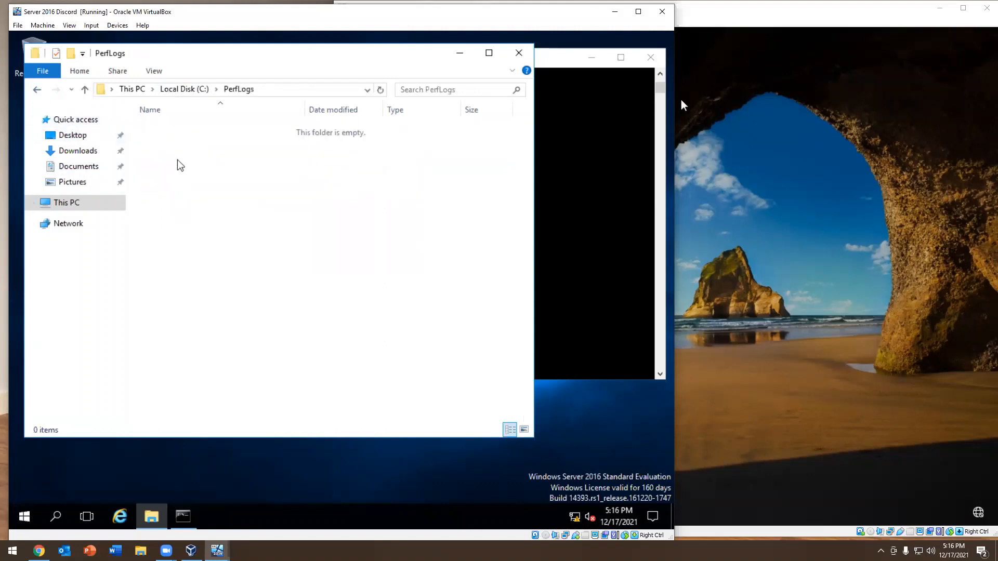
pyautogui.click(37, 89)
# Set the folder options to show hidden files, folders, and drives
pyautogui.click(153, 70)
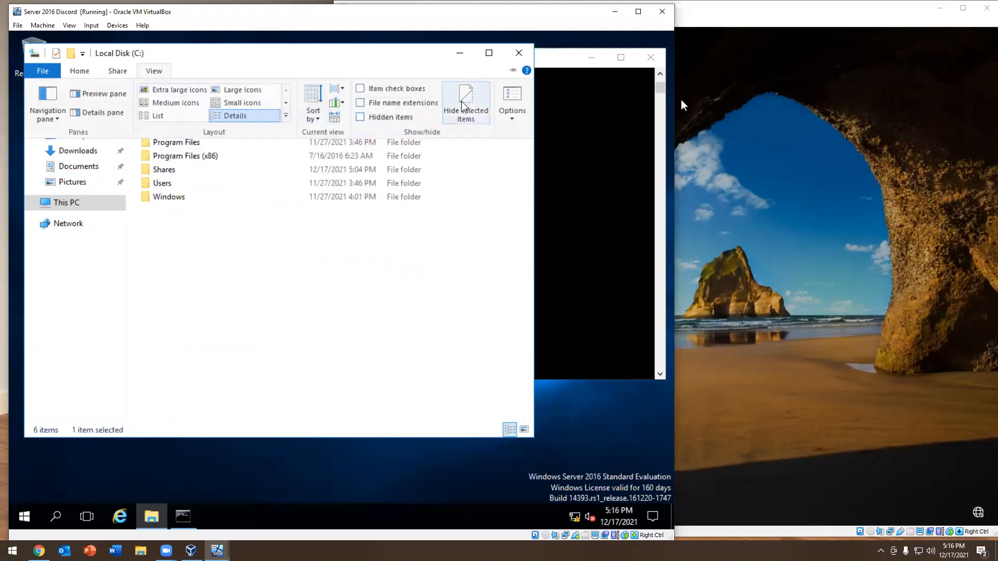
pyautogui.click(511, 104)
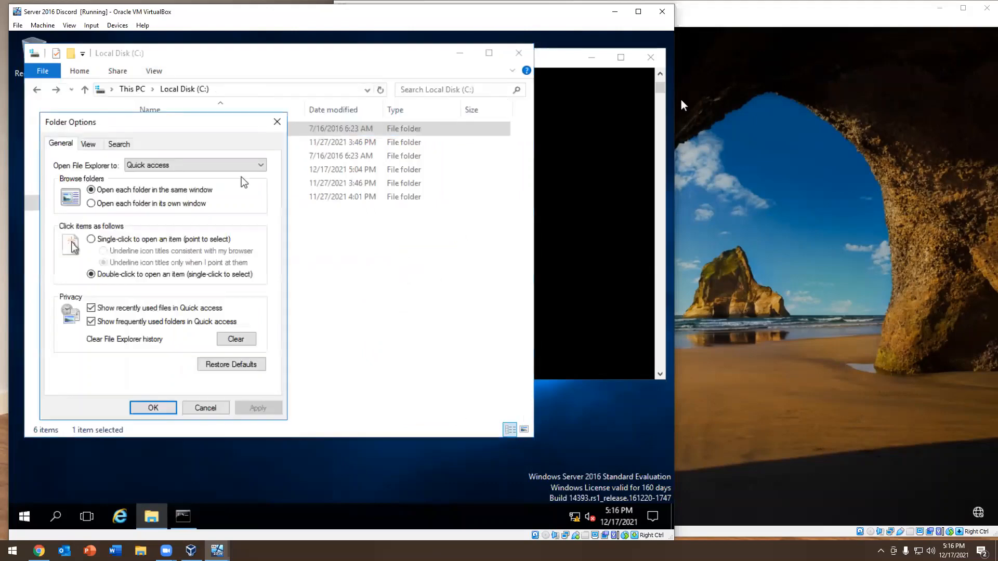
pyautogui.click(87, 144)
pyautogui.click(110, 326)
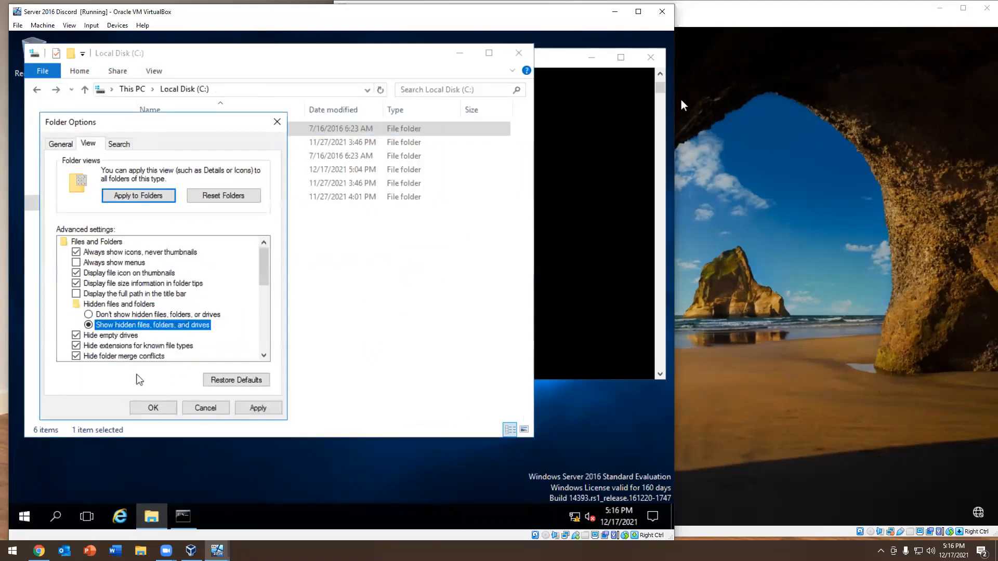
pyautogui.click(150, 407)
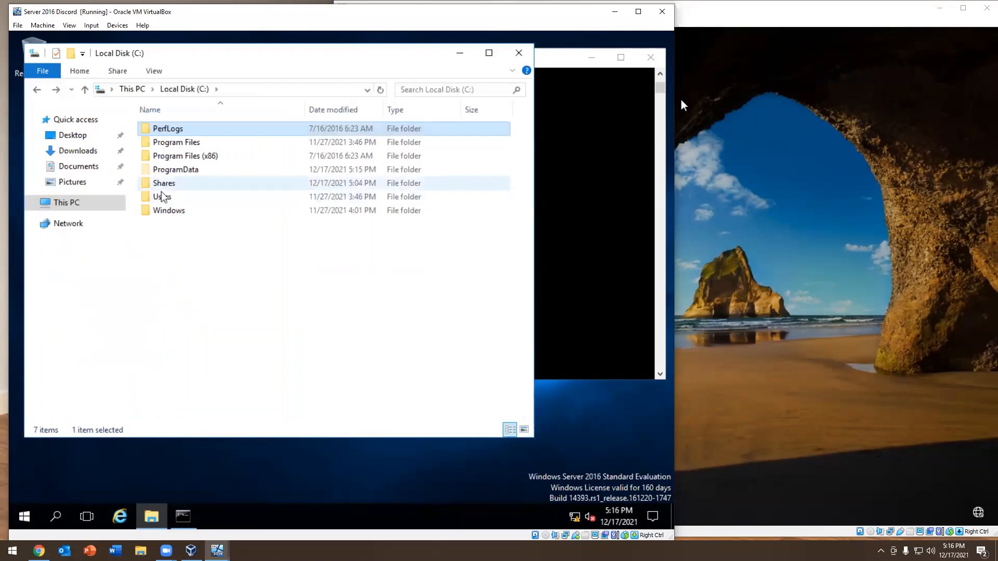
# Search the C:\Windows folder again for the report with hidden items shown
pyautogui.doubleClick(161, 210)
pyautogui.scroll(-10, 268, 210)
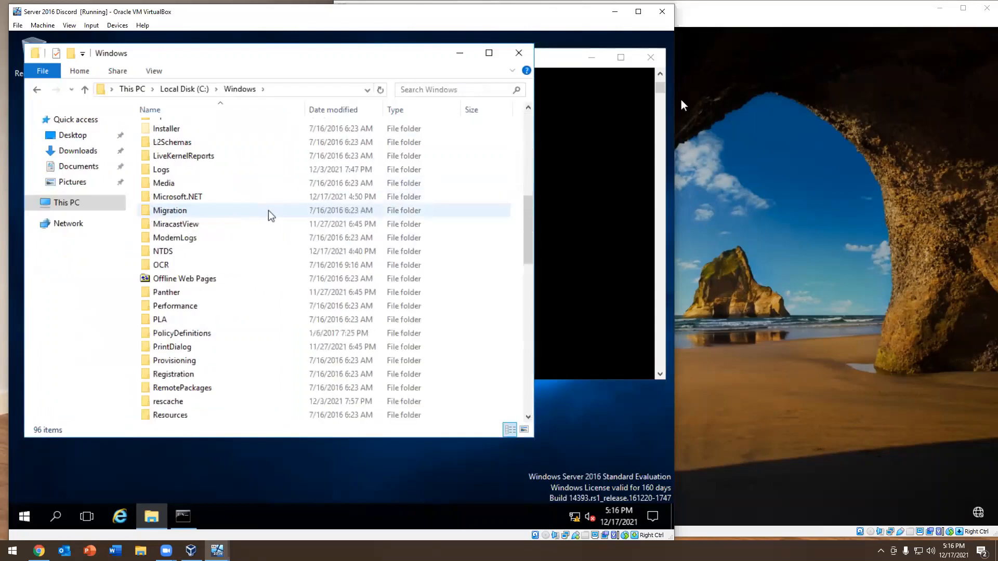
pyautogui.scroll(-15, 230, 235)
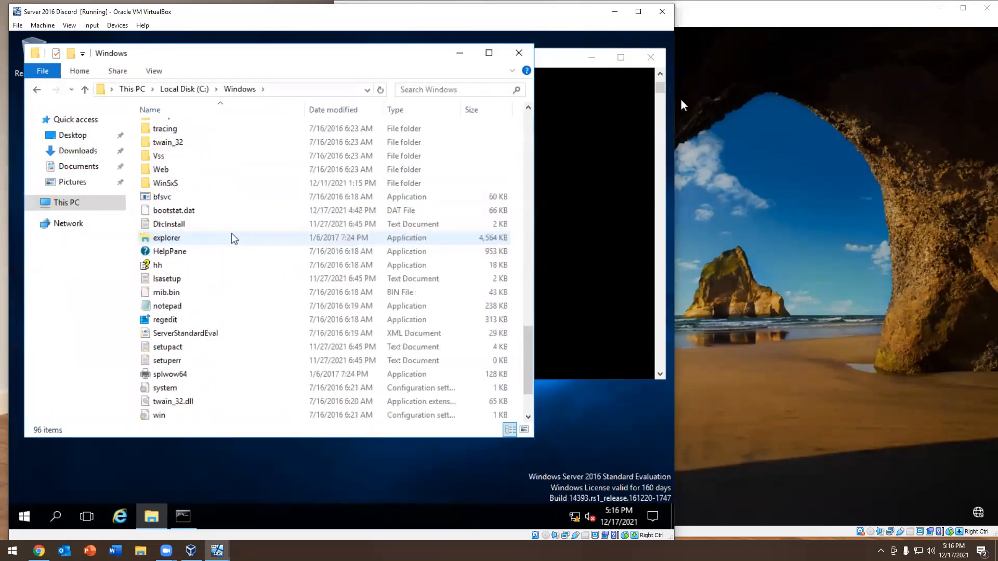
pyautogui.scroll(2, 229, 385)
pyautogui.scroll(-2, 244, 385)
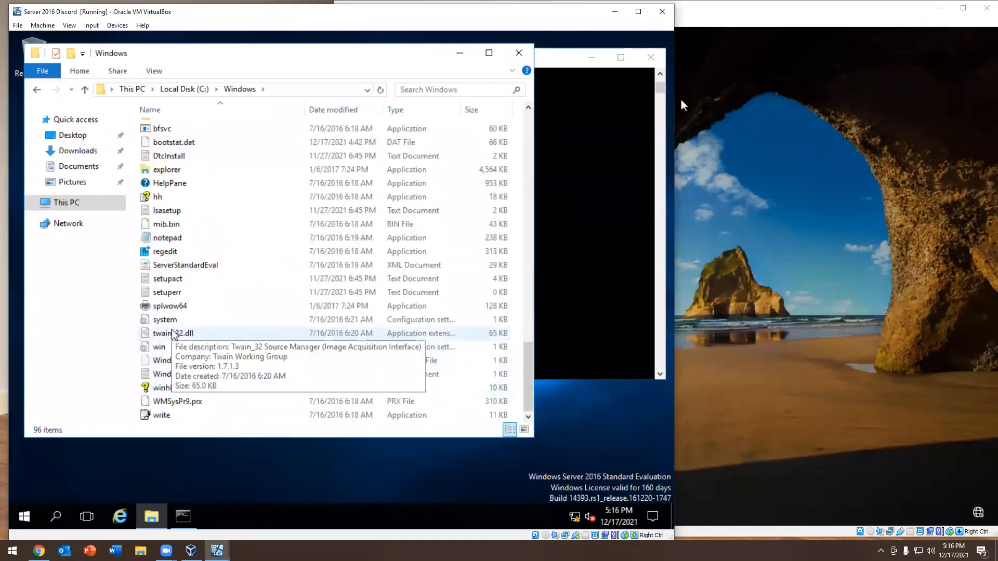
pyautogui.scroll(1, 175, 333)
pyautogui.scroll(3, 177, 333)
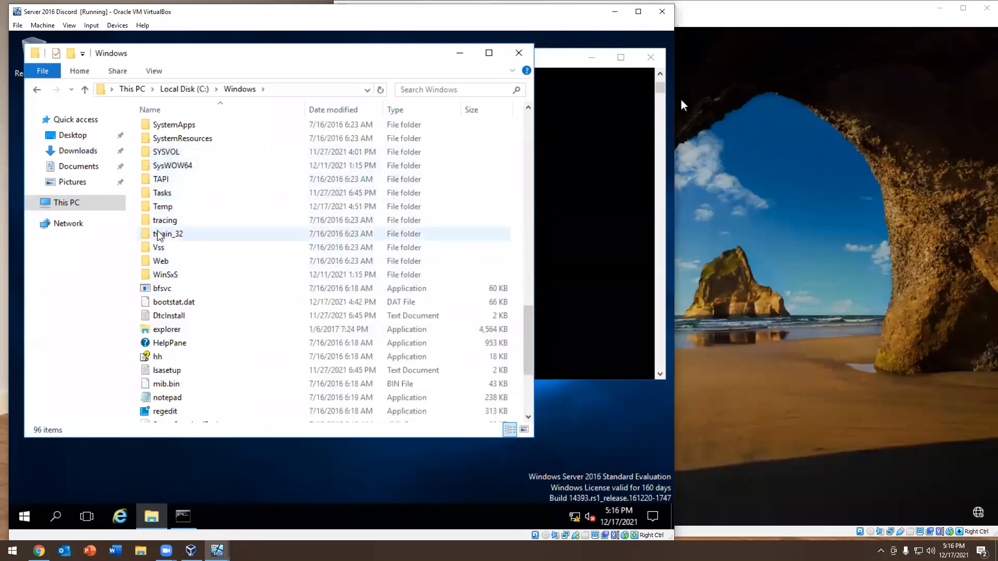
# Look through the System32 folder for the report, return to the C: drive and close File Explorer
pyautogui.scroll(2, 168, 218)
pyautogui.doubleClick(173, 193)
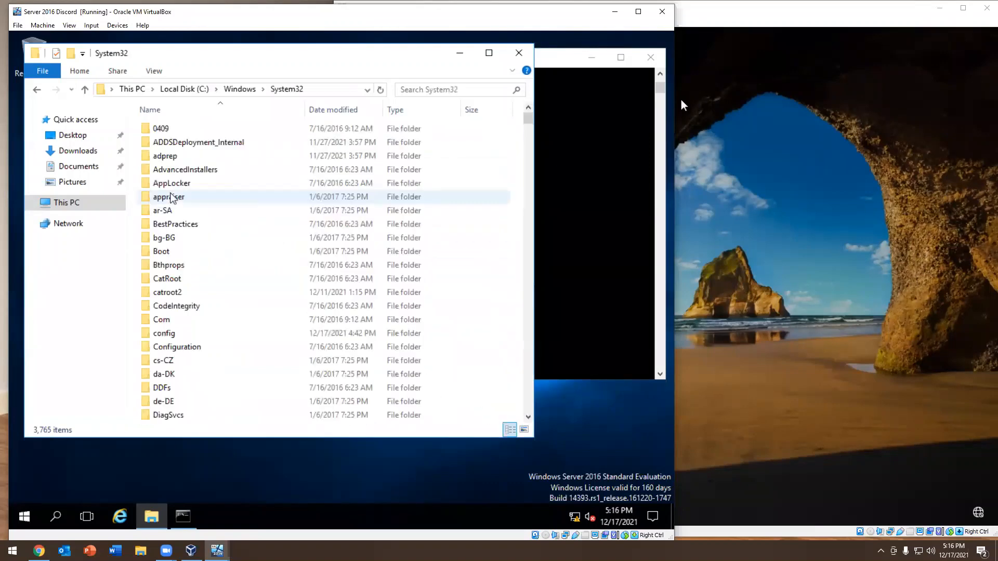
pyautogui.scroll(-20, 256, 225)
pyautogui.scroll(-20, 256, 229)
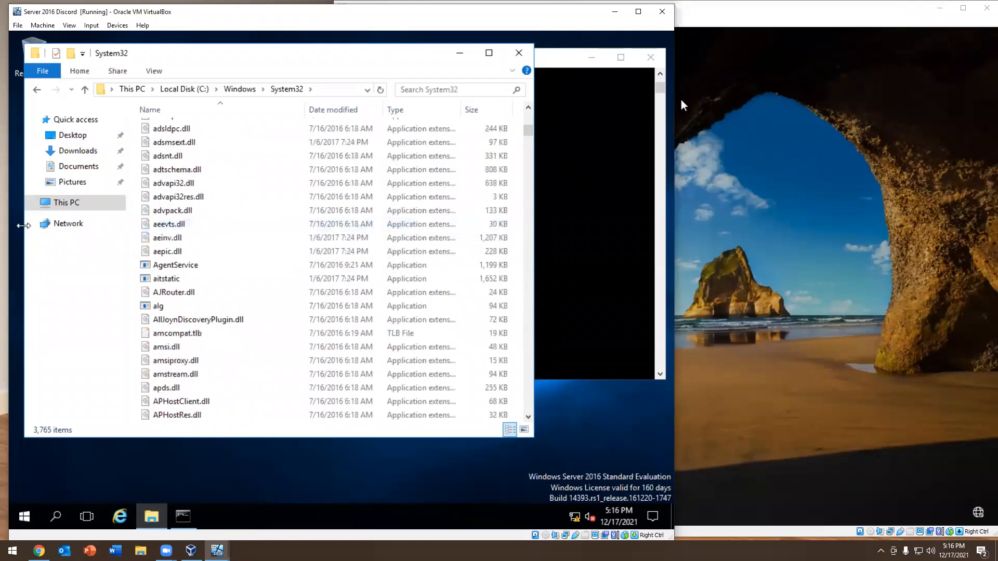
pyautogui.click(683, 106)
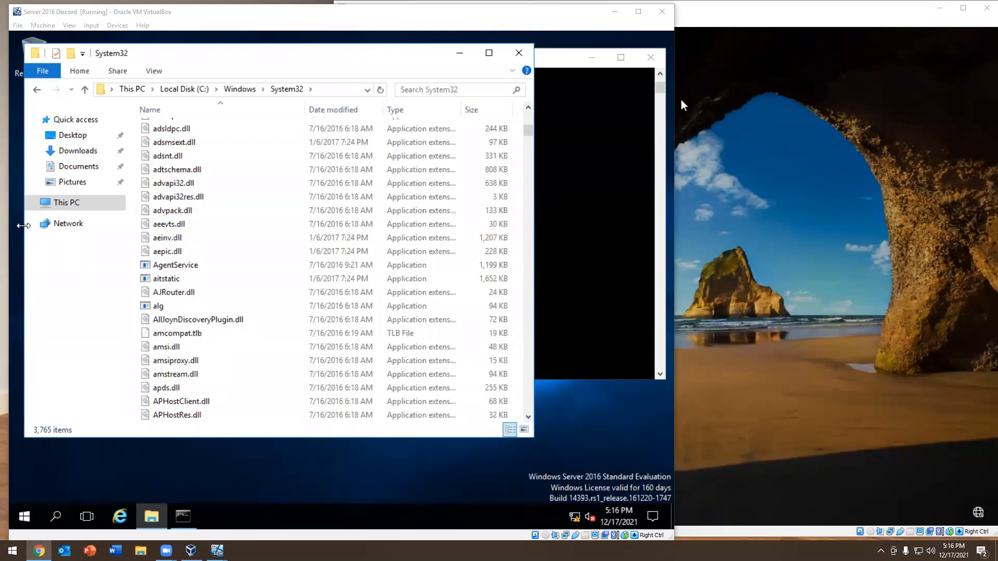
pyautogui.click(187, 90)
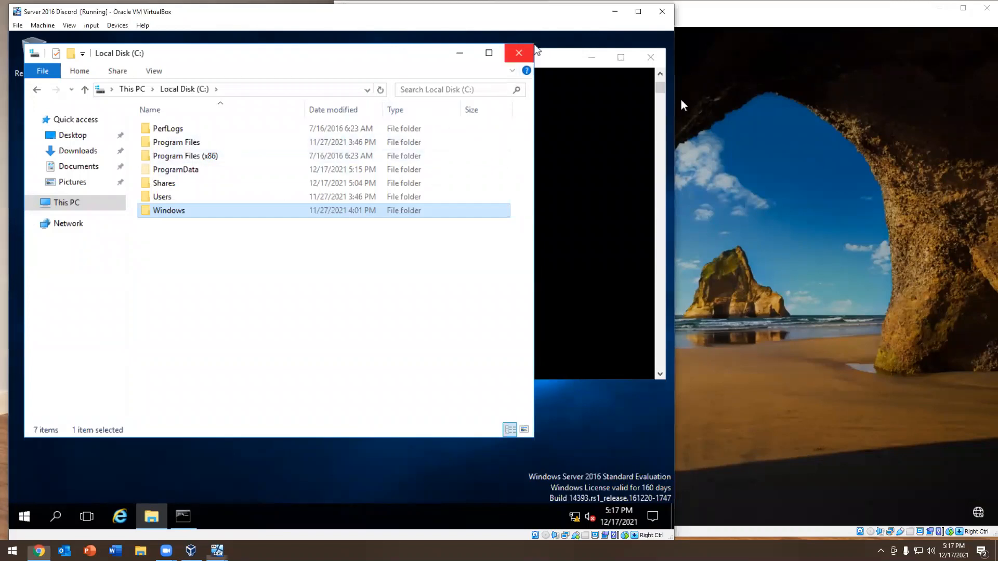
pyautogui.click(518, 53)
# Print the Command Prompt's working directory with cd, and change to the Desktop folder with cd desktop
pyautogui.write('cd')
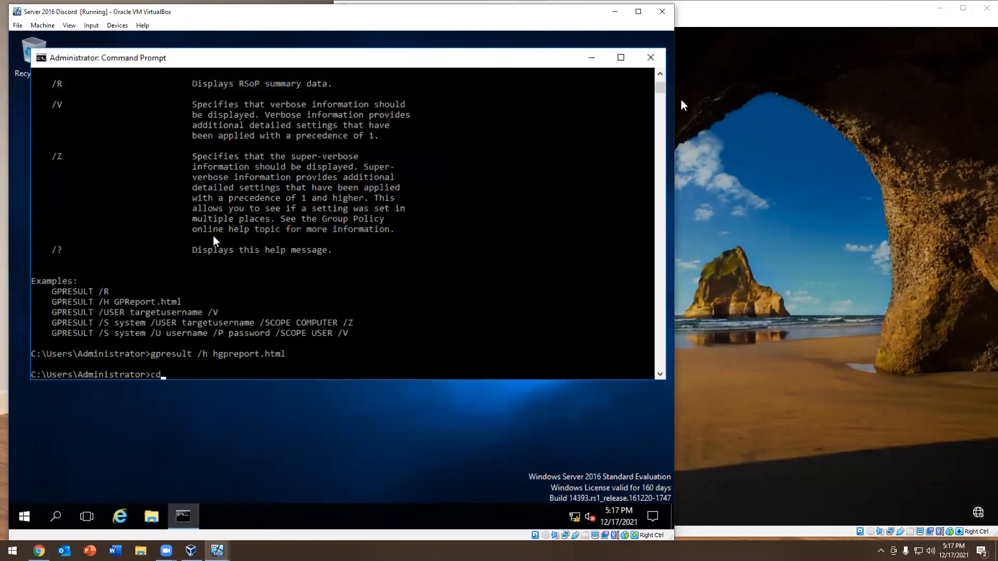
pyautogui.press('Return')
pyautogui.write('cd desktop')
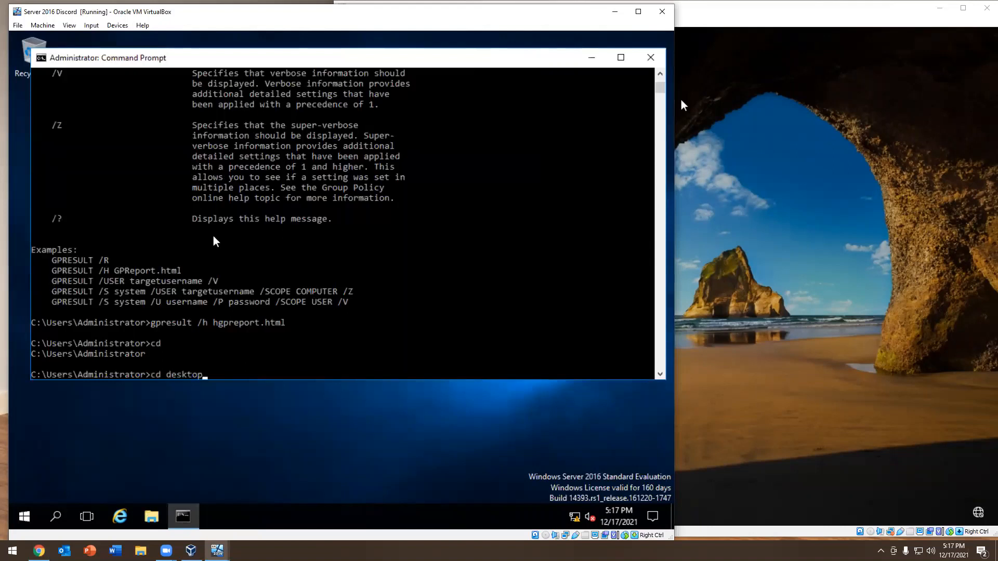
pyautogui.press('Return')
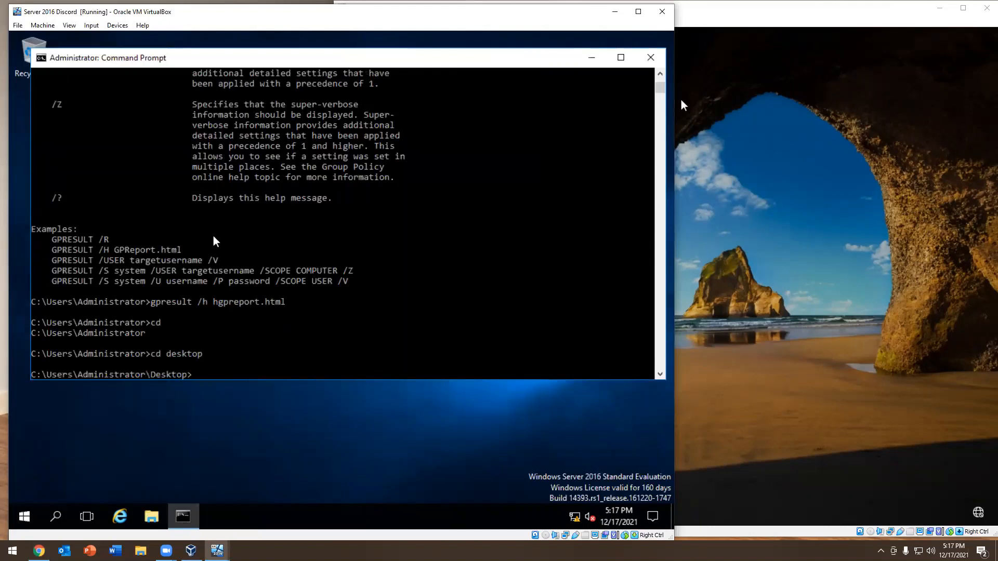
# Generate the Group Policy results report again with gpresult /h /gpreport.html /f, forcing any existing file to be overwritten
pyautogui.write('gpresult /h /gpreport..ho')
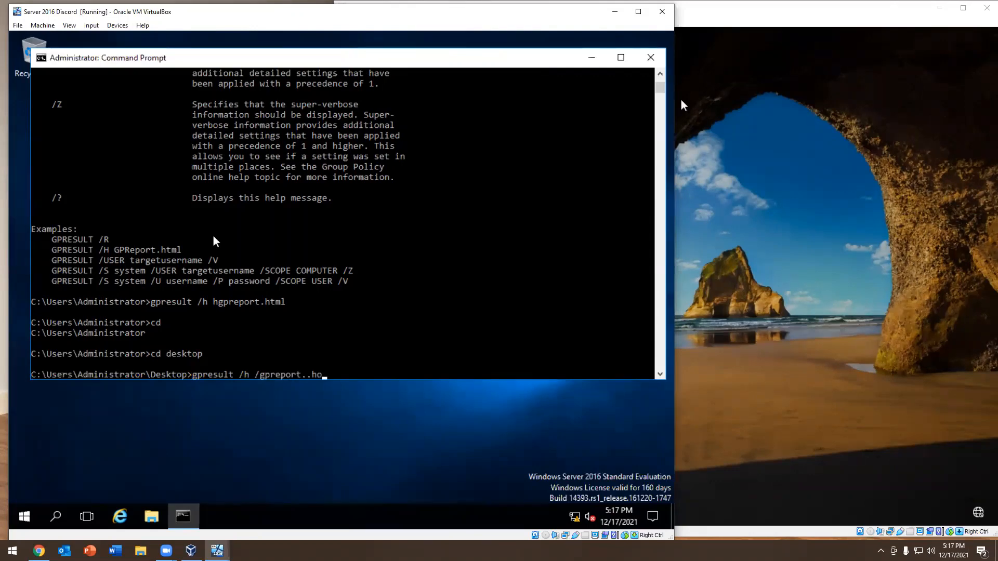
pyautogui.write('t')
pyautogui.press('BackSpace')
pyautogui.press('BackSpace')
pyautogui.press('BackSpace')
pyautogui.press('BackSpace')
pyautogui.press('BackSpace')
pyautogui.write('html /f')
pyautogui.press('Return')
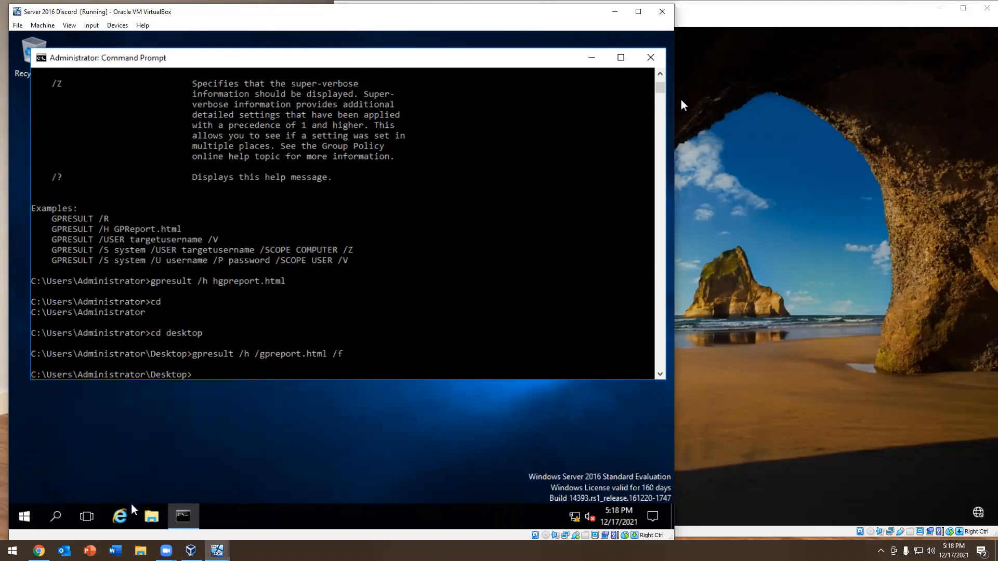
# Check the Desktop folder and the root of the C: drive in File Explorer, and open the gpreport HTML file
pyautogui.click(149, 516)
pyautogui.click(73, 136)
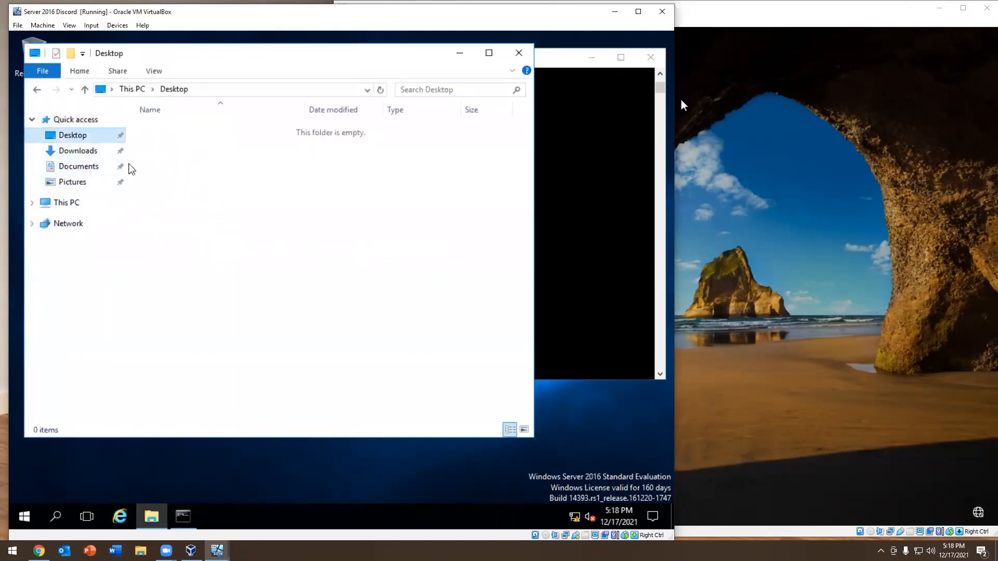
pyautogui.click(64, 203)
pyautogui.doubleClick(210, 258)
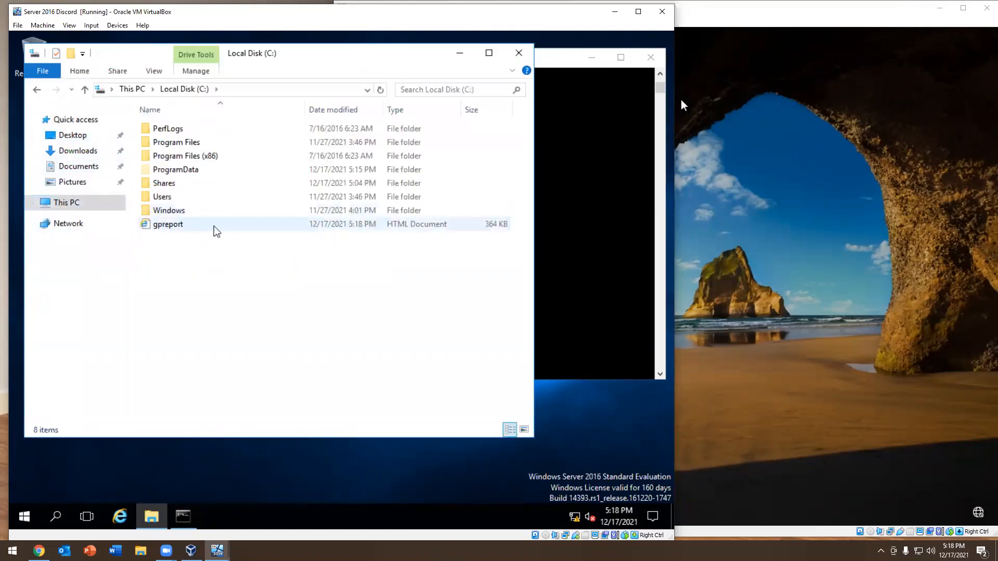
pyautogui.doubleClick(185, 229)
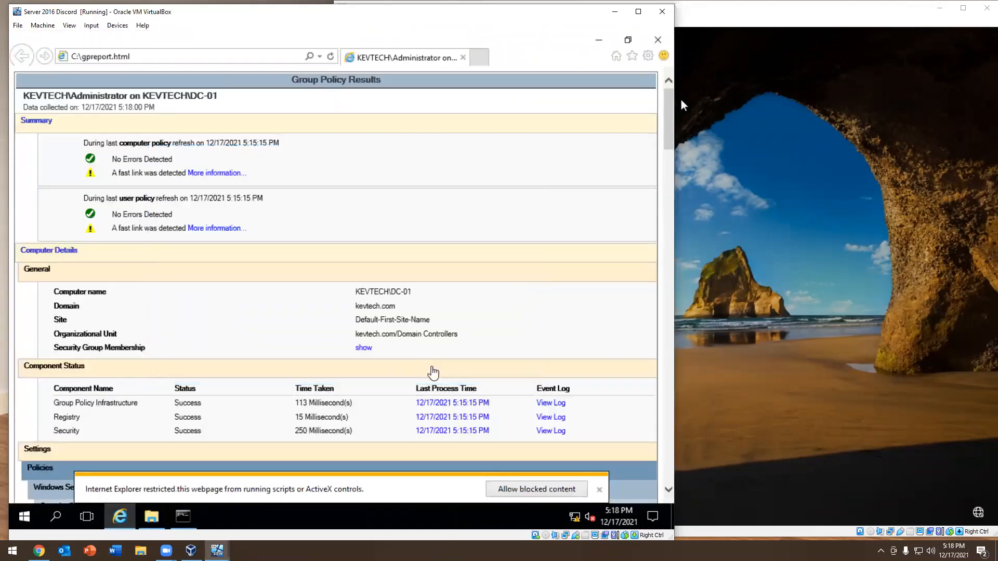
# Examine the Group Policy report's computer details, component status and account policy settings
pyautogui.click(428, 370)
pyautogui.scroll(-7, 213, 229)
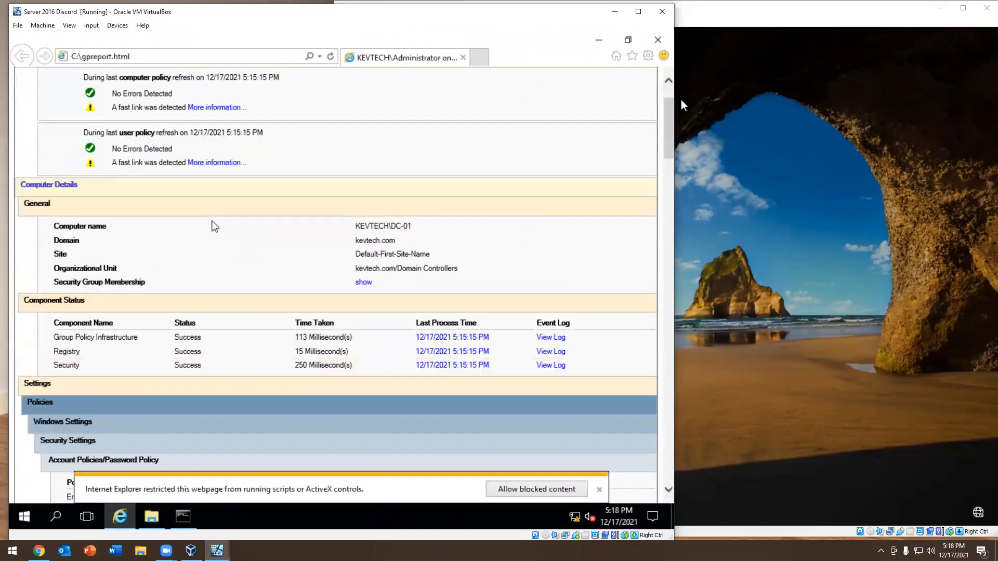
pyautogui.scroll(6, 259, 254)
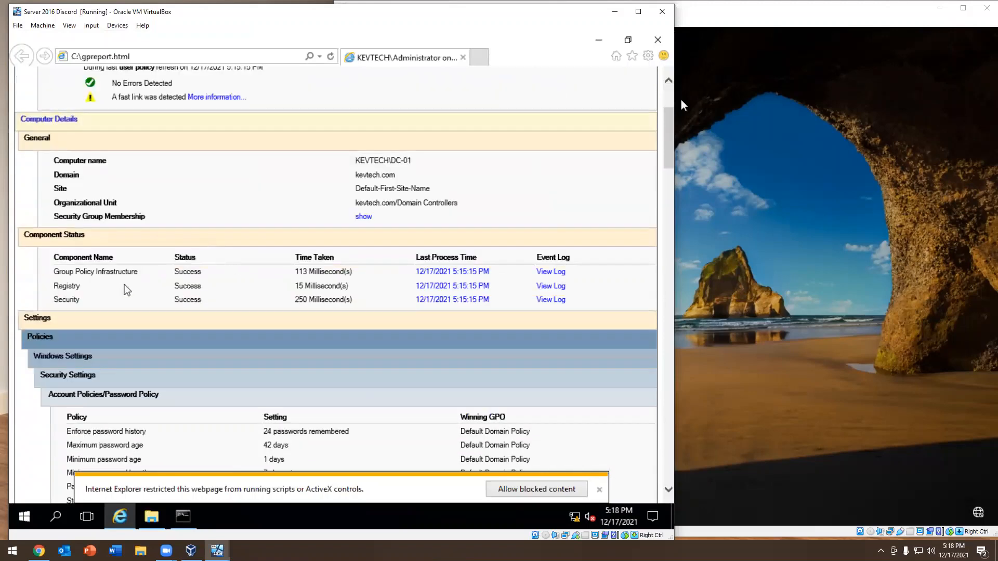
pyautogui.scroll(-5, 125, 289)
pyautogui.scroll(-4, 125, 289)
pyautogui.scroll(5, 125, 288)
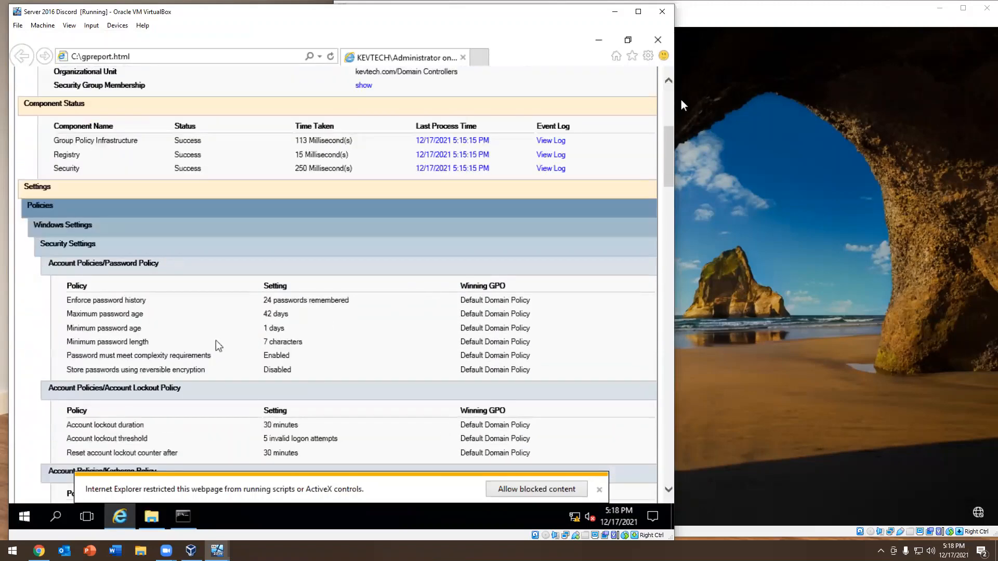
# Review the Group Policy report's summary, the computer name and domain under Computer Details, and the component status entries
pyautogui.scroll(3, 215, 345)
pyautogui.scroll(-3, 190, 306)
pyautogui.scroll(6, 183, 293)
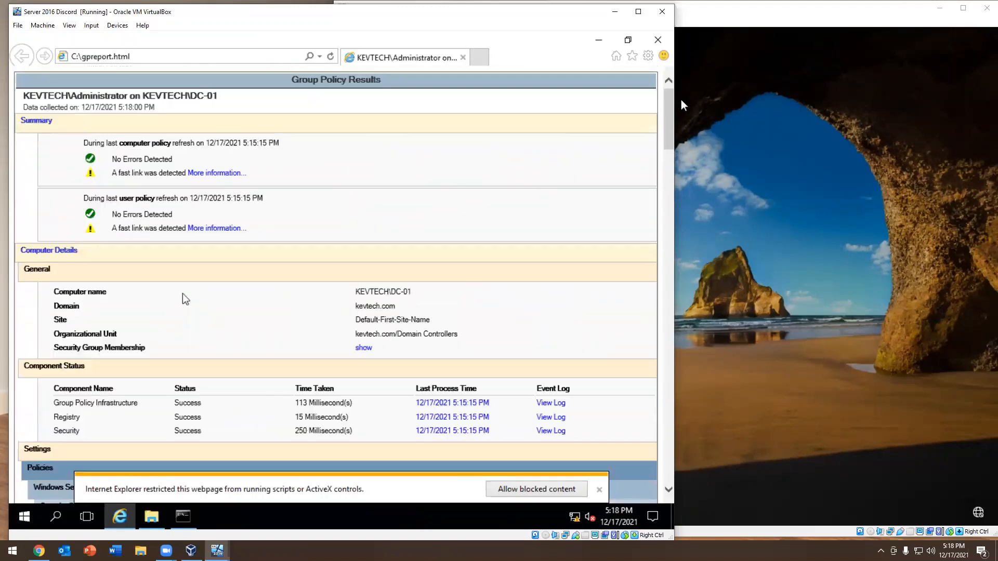
pyautogui.doubleClick(390, 306)
pyautogui.click(391, 305)
pyautogui.moveTo(415, 291); pyautogui.dragTo(336, 294)
pyautogui.scroll(-4, 343, 296)
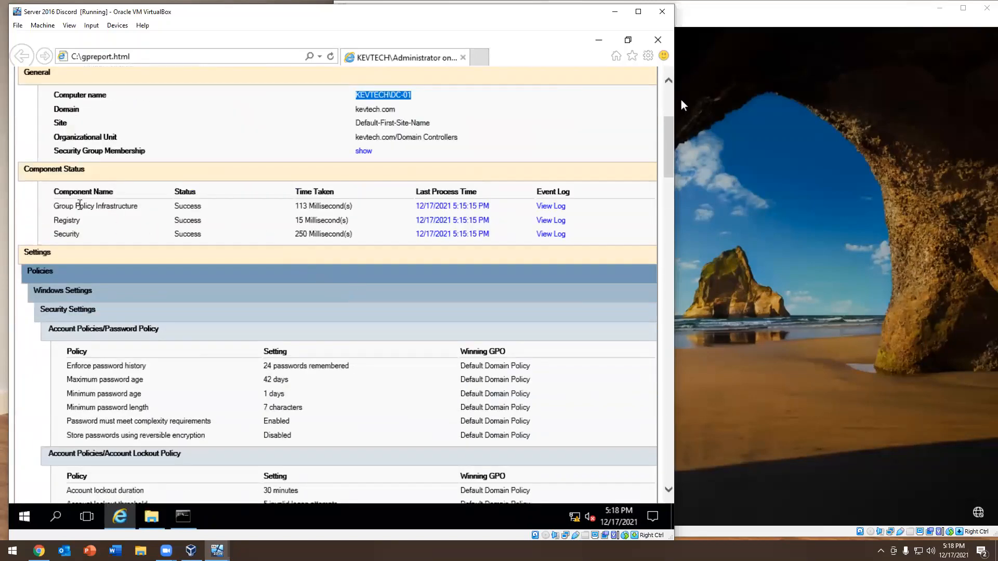
pyautogui.moveTo(79, 204); pyautogui.dragTo(203, 208)
pyautogui.scroll(-4, 191, 220)
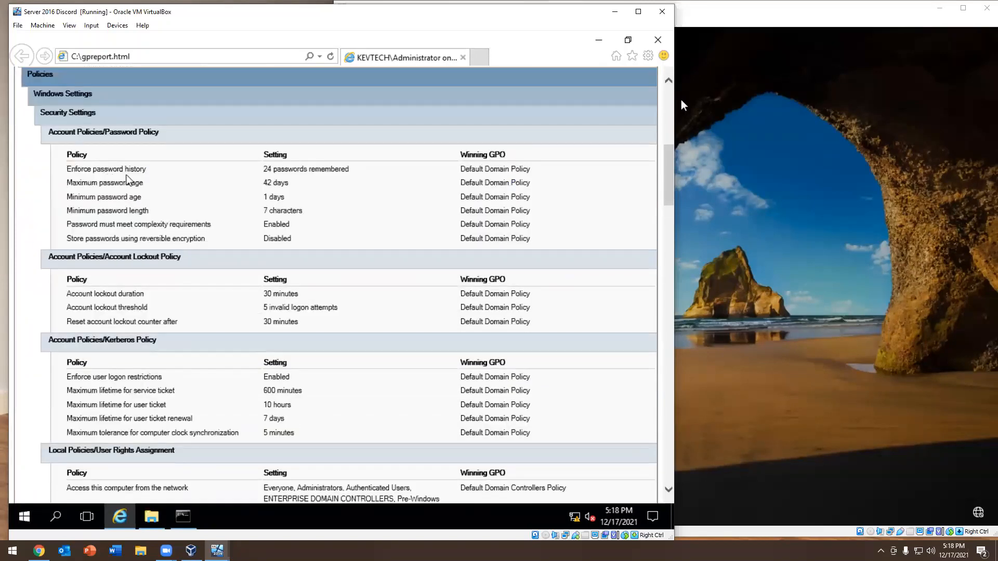
# Examine the password policy settings for password history, maximum and minimum password age, and minimum password length
pyautogui.moveTo(67, 169)
pyautogui.mouseDown()
pyautogui.moveTo(323, 170)
pyautogui.moveTo(56, 185)
pyautogui.mouseUp()
pyautogui.click(283, 182)
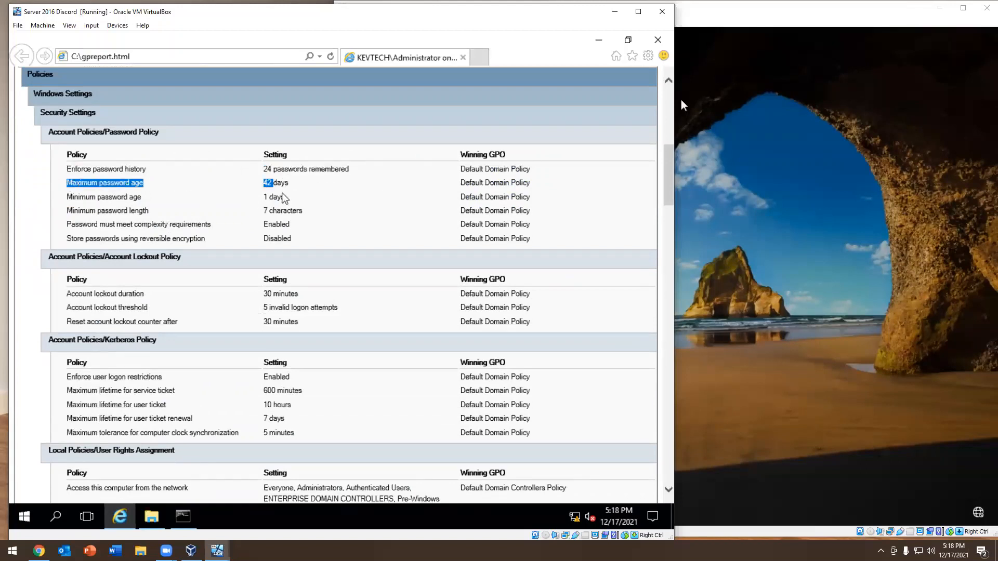
pyautogui.moveTo(295, 200); pyautogui.dragTo(36, 197)
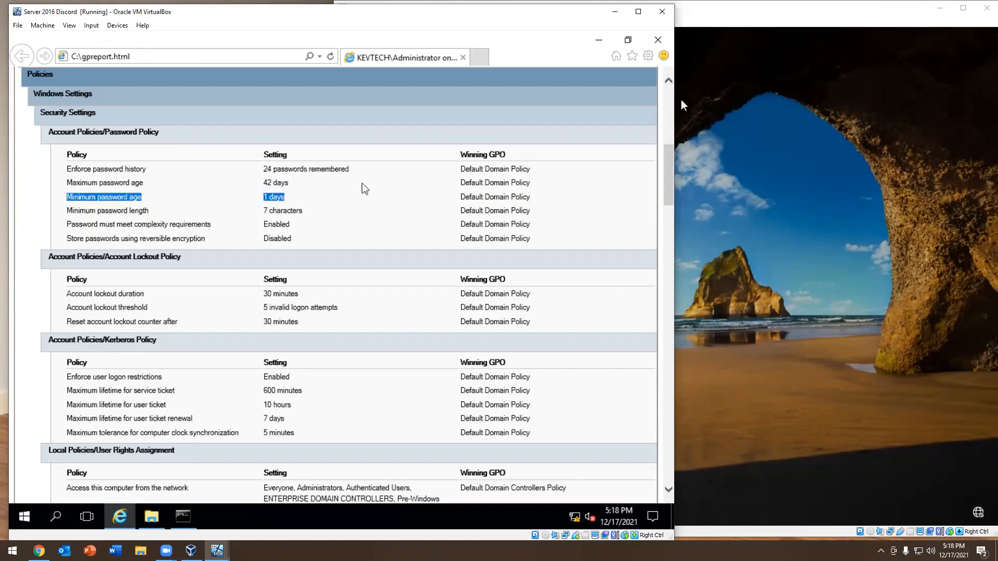
pyautogui.scroll(-1, 228, 163)
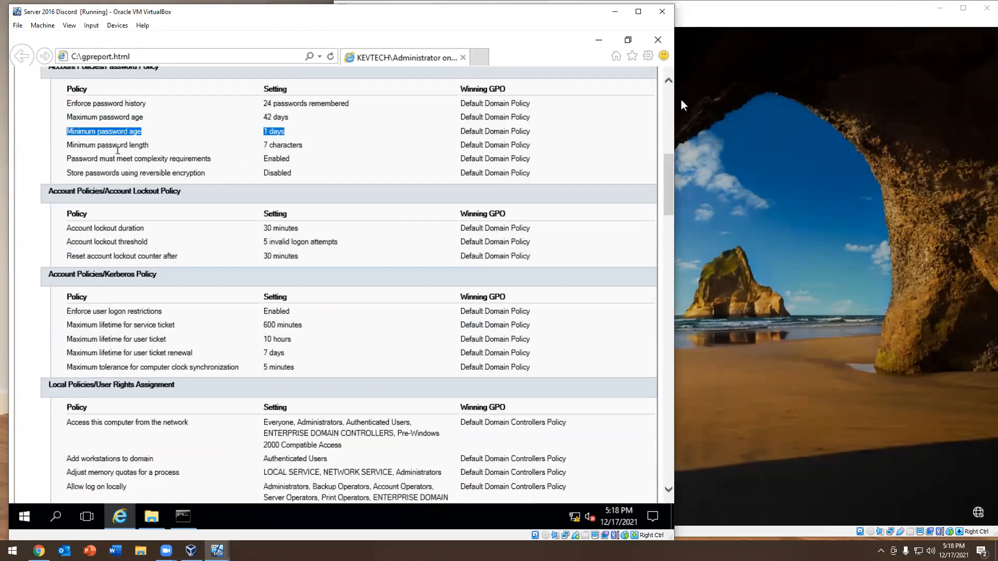
pyautogui.moveTo(309, 149); pyautogui.dragTo(75, 145)
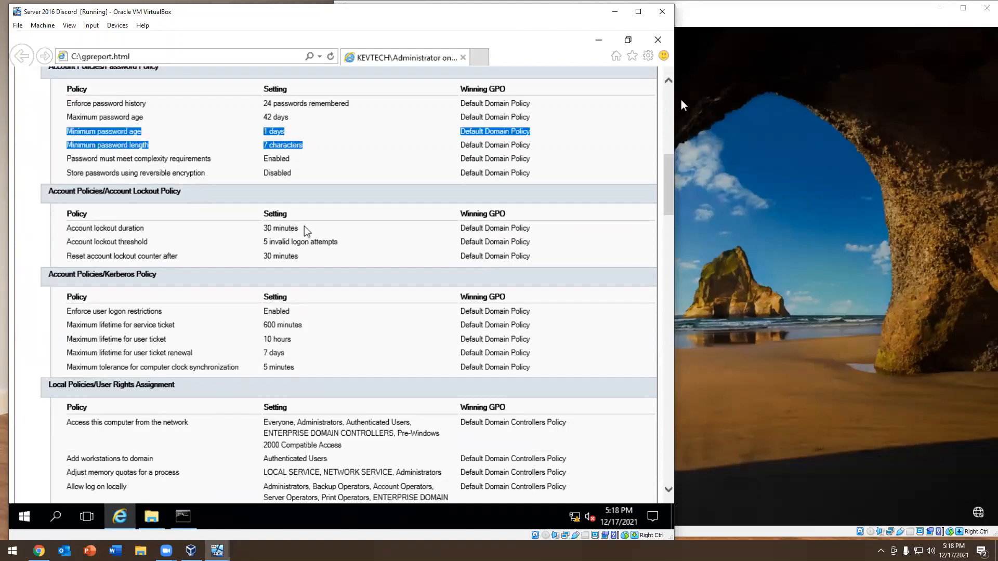
# Examine the account lockout policy's duration, invalid logon threshold and counter reset settings
pyautogui.moveTo(304, 228); pyautogui.dragTo(66, 233)
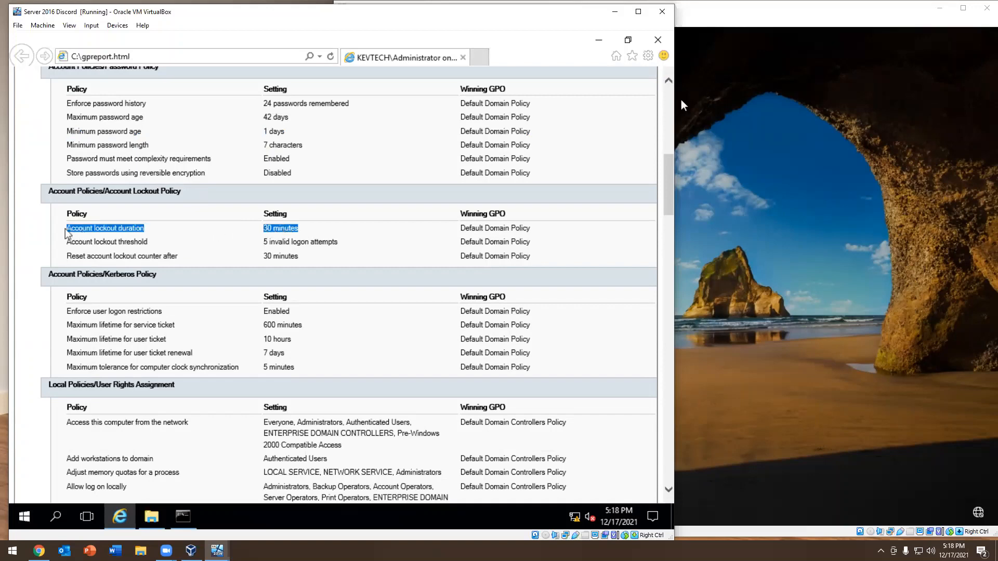
pyautogui.click(293, 240)
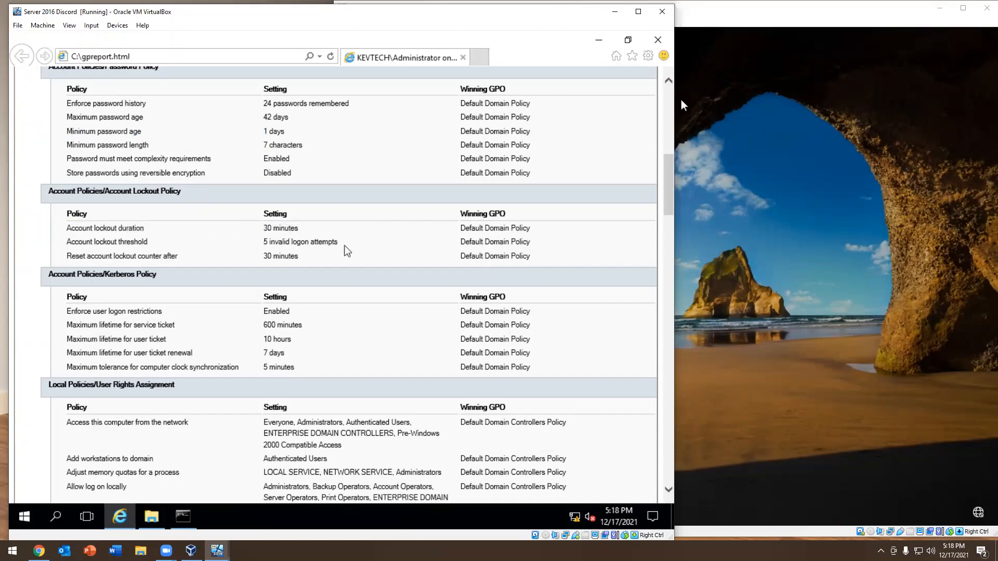
pyautogui.moveTo(338, 242); pyautogui.dragTo(194, 238)
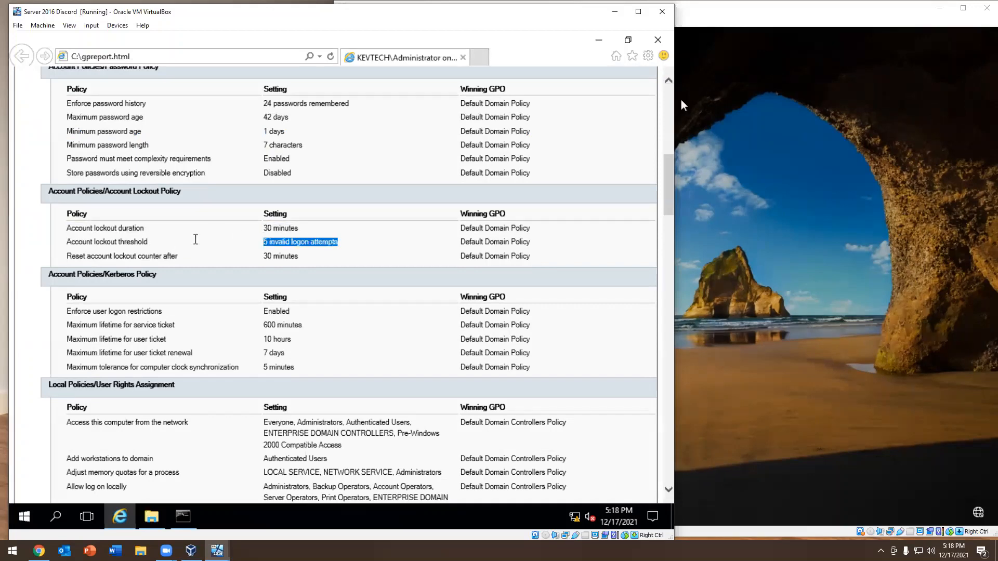
pyautogui.click(299, 244)
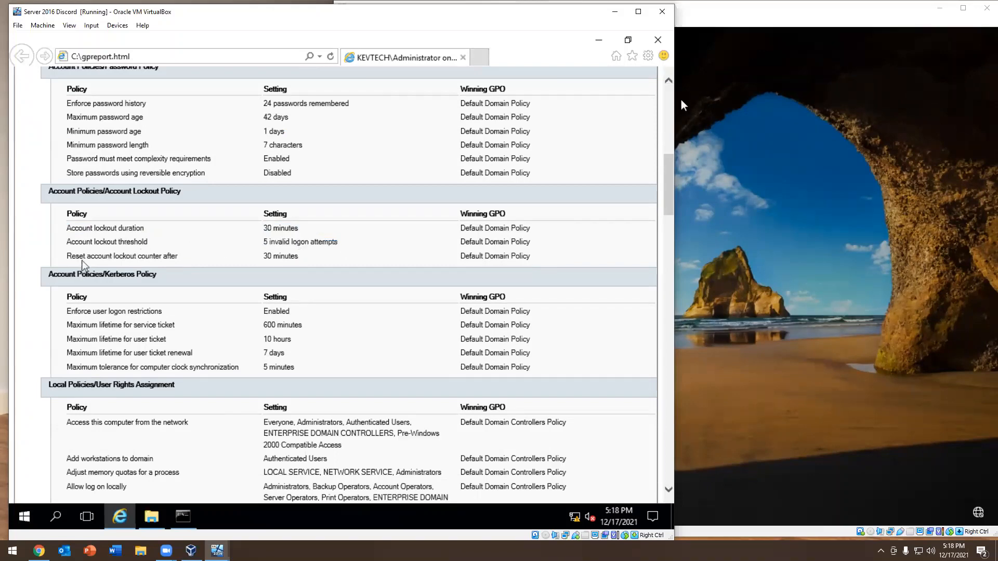
pyautogui.moveTo(87, 256); pyautogui.dragTo(293, 256)
pyautogui.click(326, 240)
# Look through the Kerberos, user rights, applied GPOs and User Details sections to the report's end, and close the report
pyautogui.scroll(-3, 326, 240)
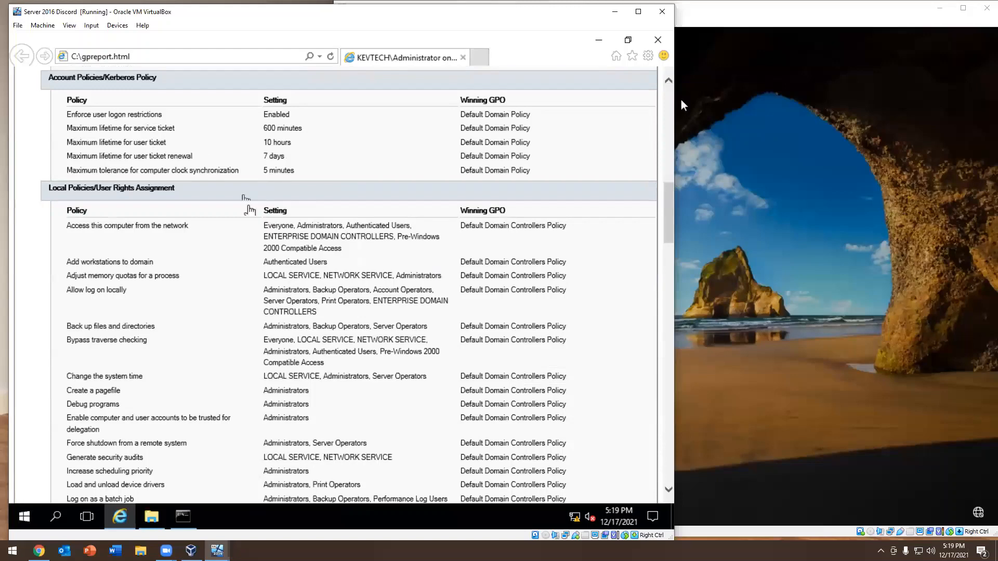
pyautogui.scroll(-3, 248, 210)
pyautogui.scroll(-8, 304, 265)
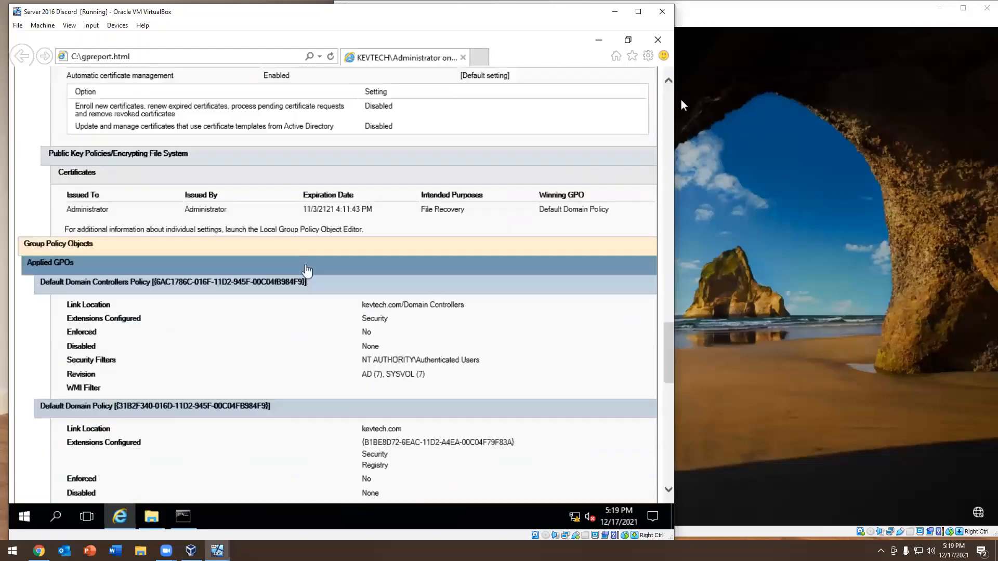
pyautogui.scroll(-10, 307, 266)
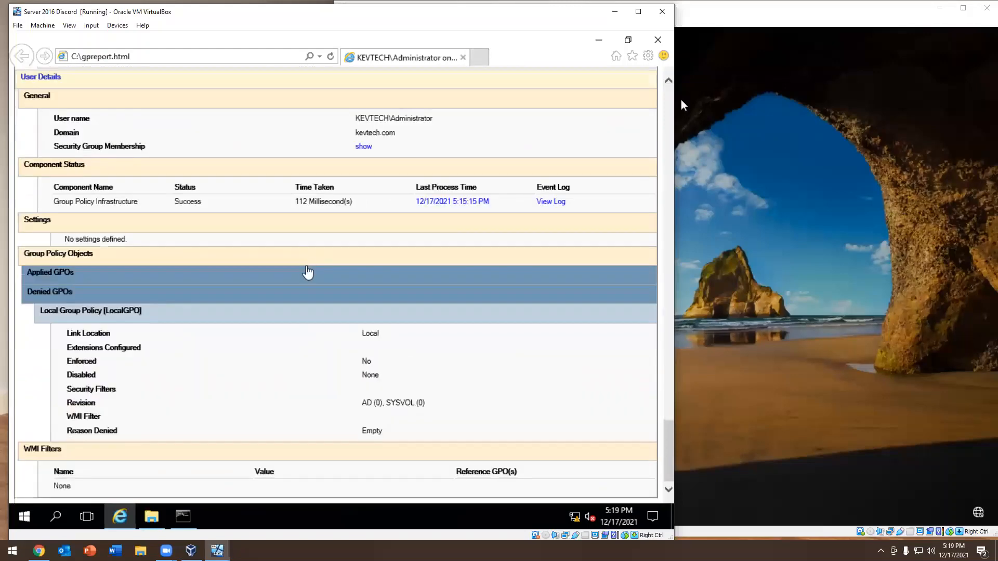
pyautogui.click(657, 39)
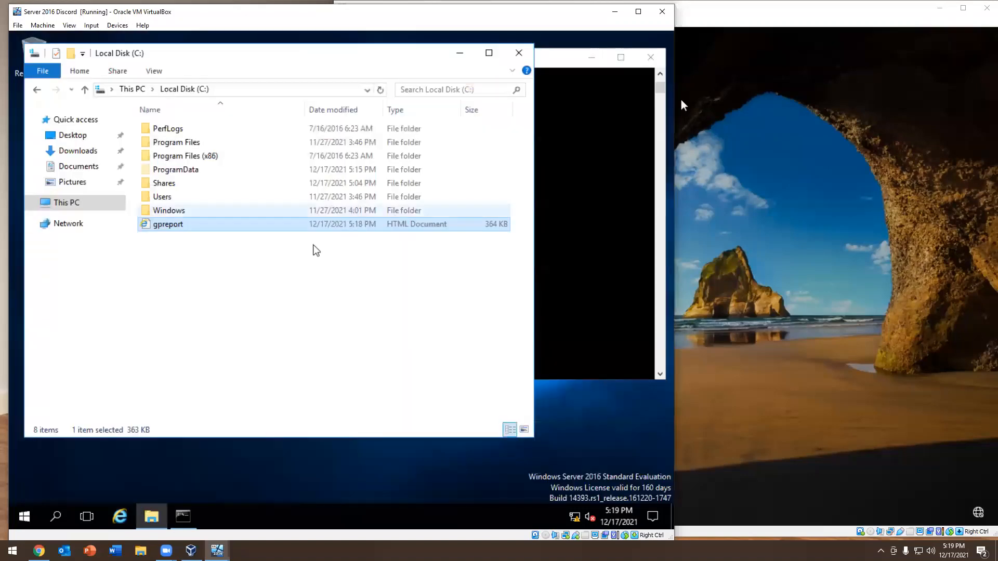
# Close the Command Prompt, and open the hgpreport HTML file from the C:\Users\Administrator folder
pyautogui.click(560, 185)
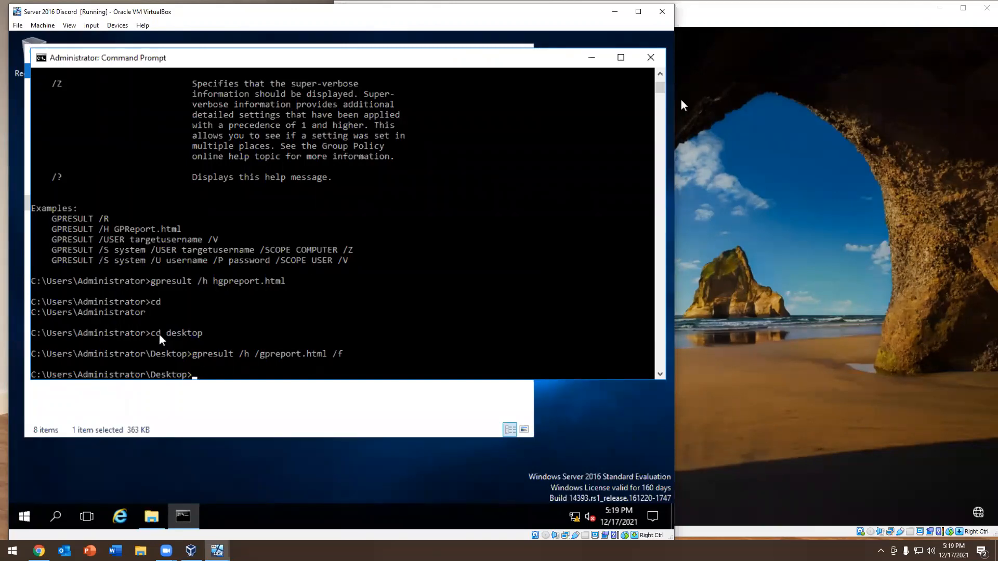
pyautogui.click(640, 62)
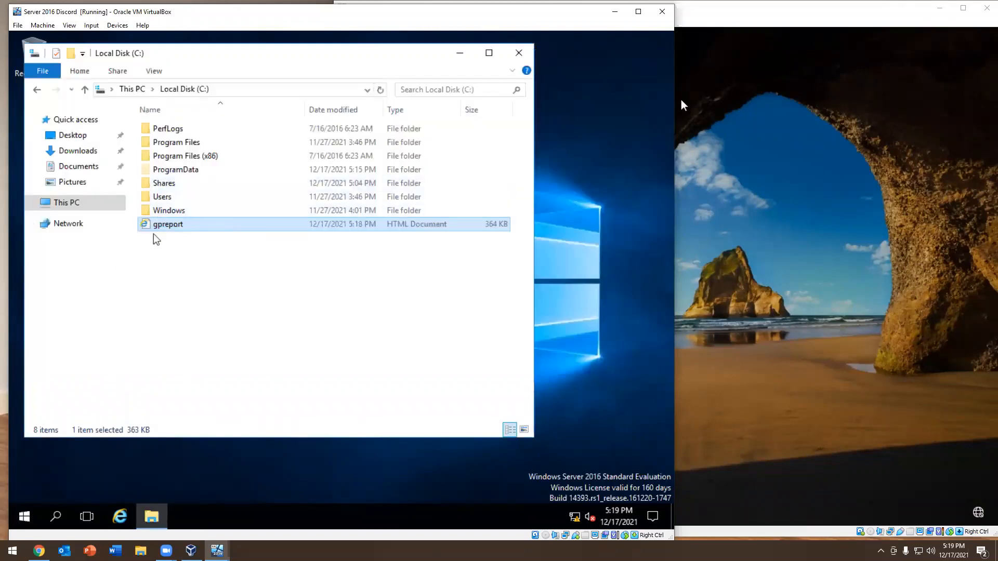
pyautogui.doubleClick(170, 198)
pyautogui.doubleClick(170, 131)
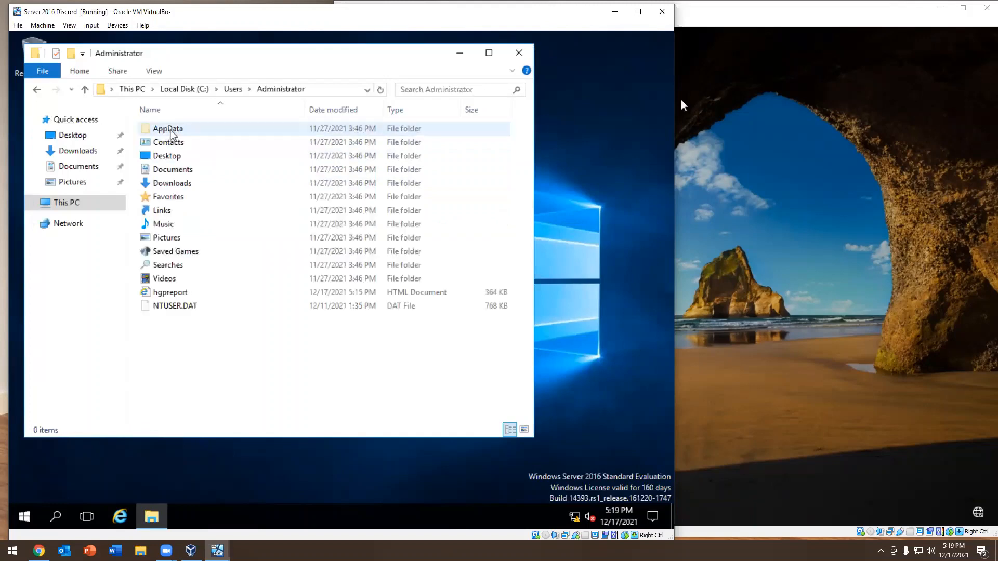
pyautogui.doubleClick(167, 294)
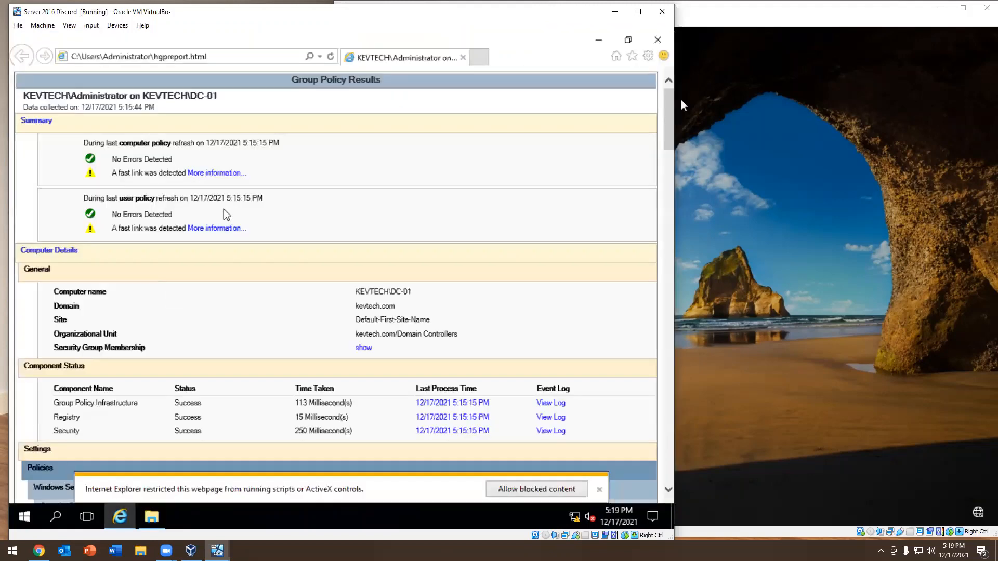
# Skim the hgpreport results down to the user details, and close the report and File Explorer
pyautogui.scroll(-20, 227, 214)
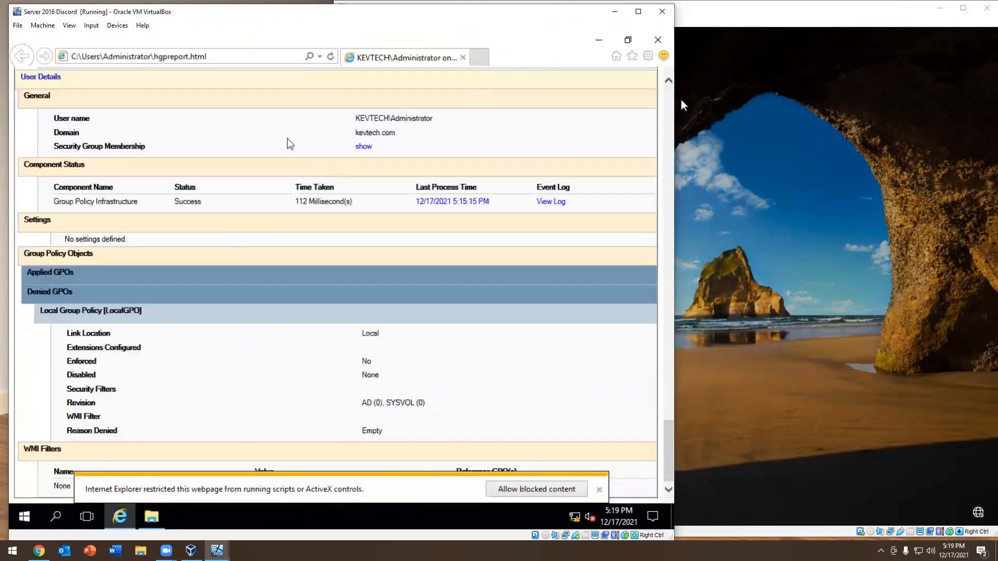
pyautogui.click(657, 40)
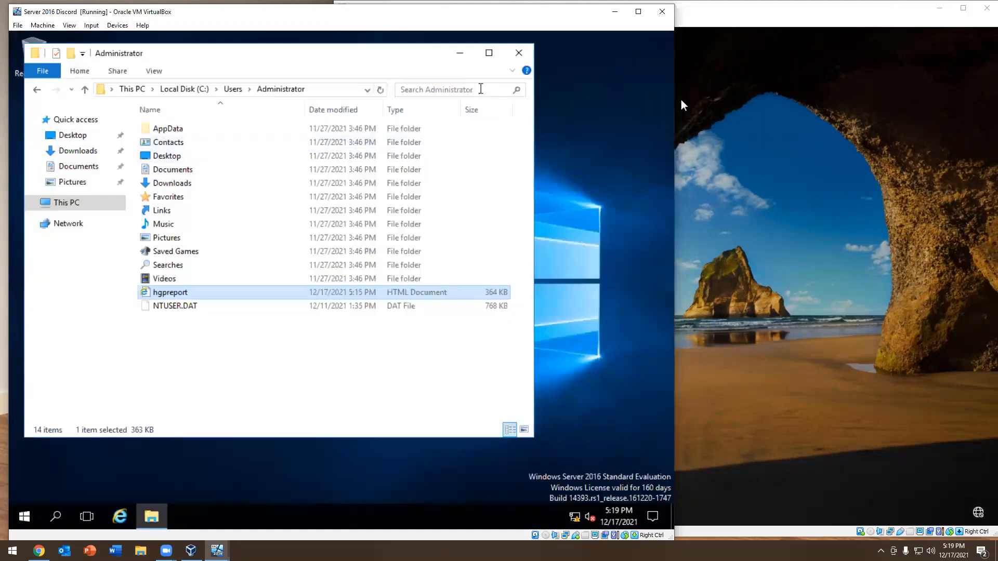
pyautogui.click(518, 53)
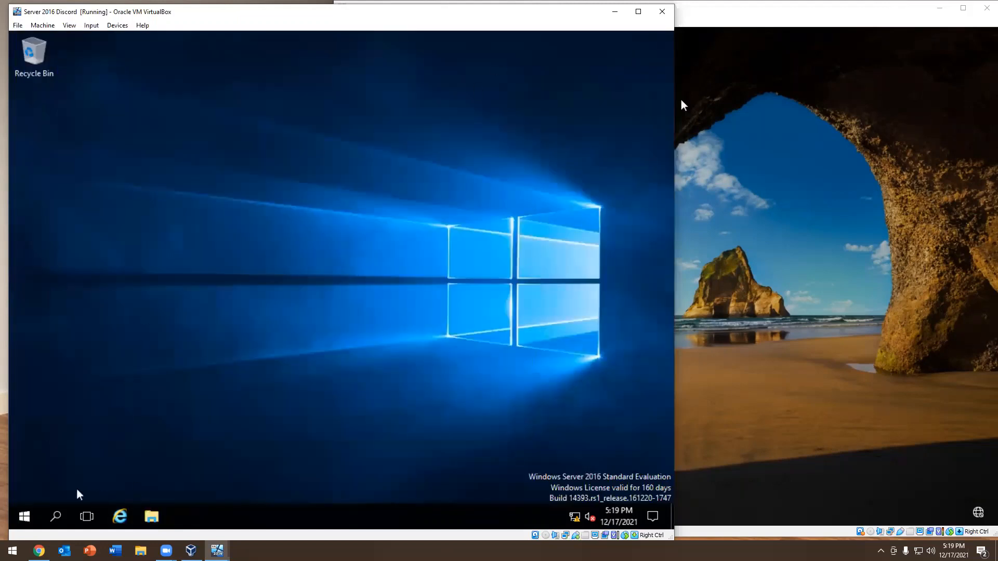
# Launch Active Directory Users and Computers through Server Manager, and close Server Manager
pyautogui.click(30, 507)
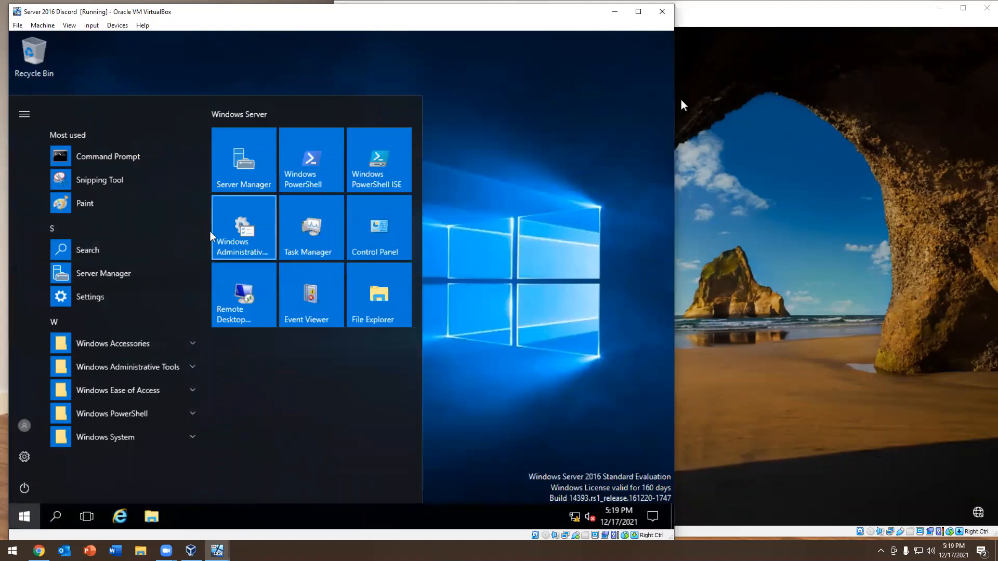
pyautogui.click(248, 157)
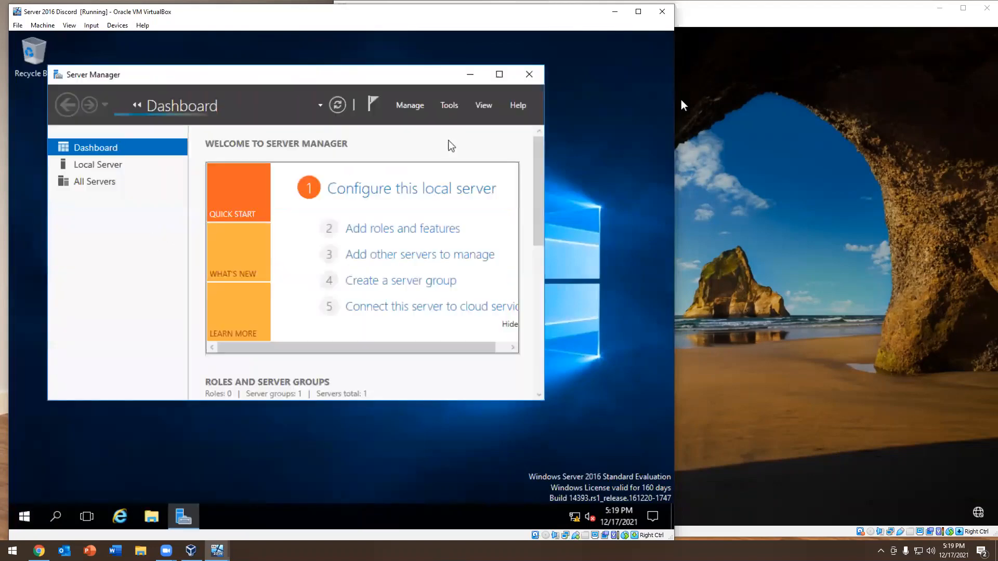
pyautogui.click(447, 106)
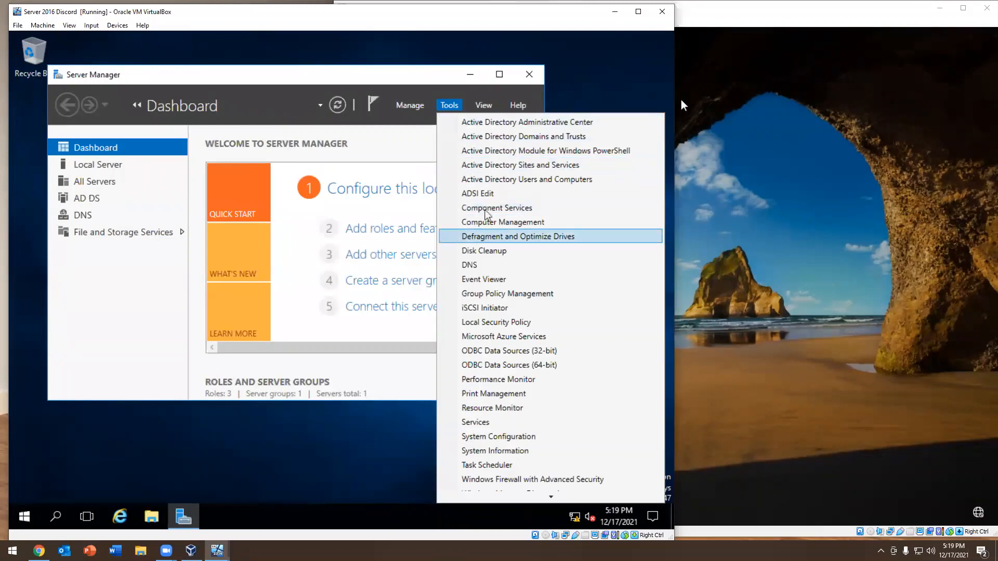
pyautogui.click(508, 182)
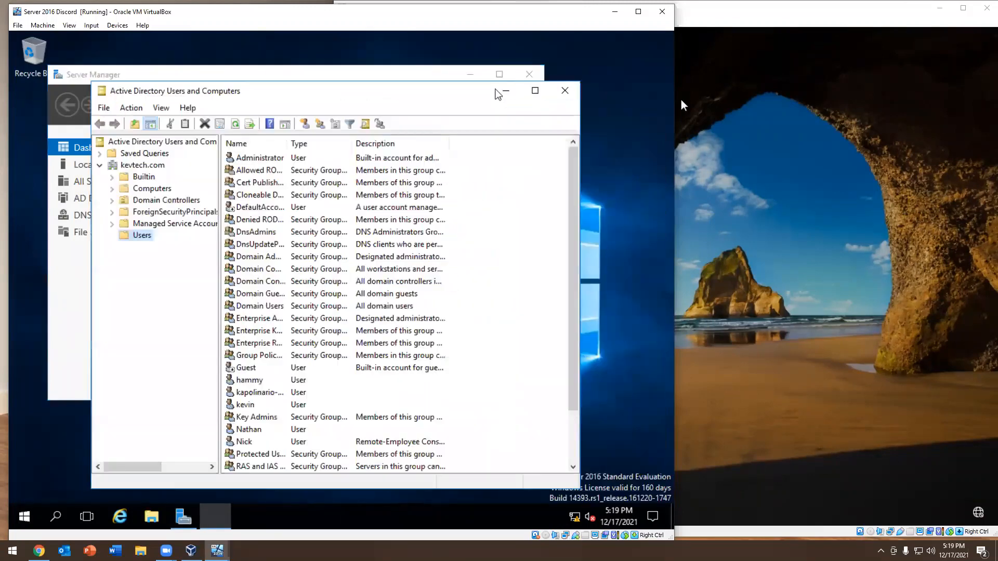
pyautogui.click(533, 72)
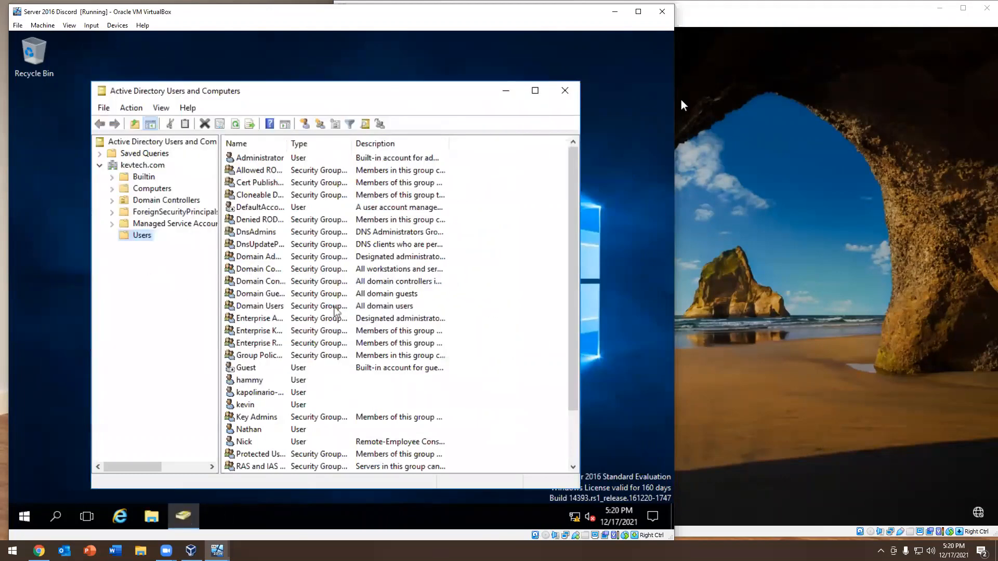
# Start a new user in the kevtech.com Users container, and enter the user's first name and logon name
pyautogui.scroll(-2, 382, 306)
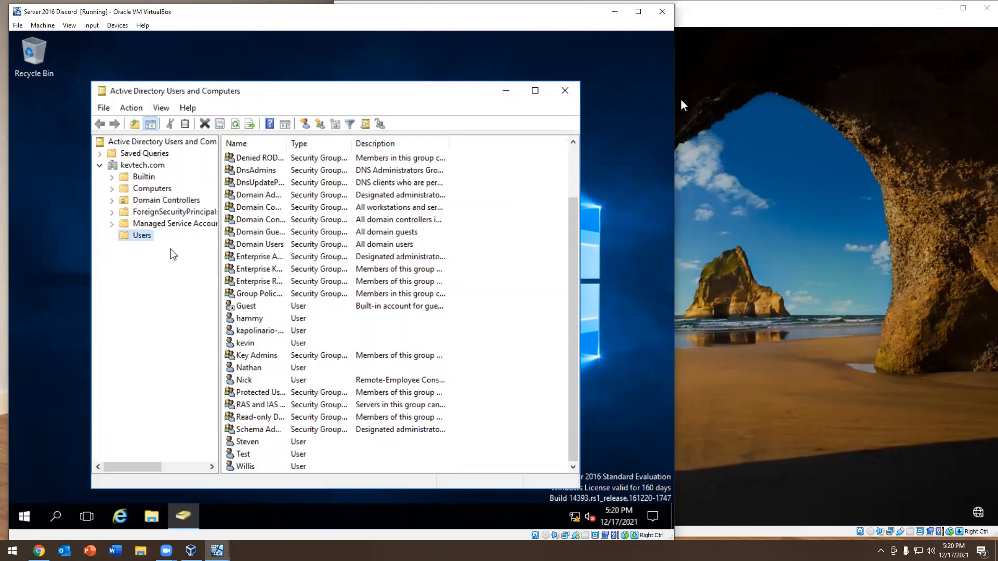
pyautogui.rightClick(129, 236)
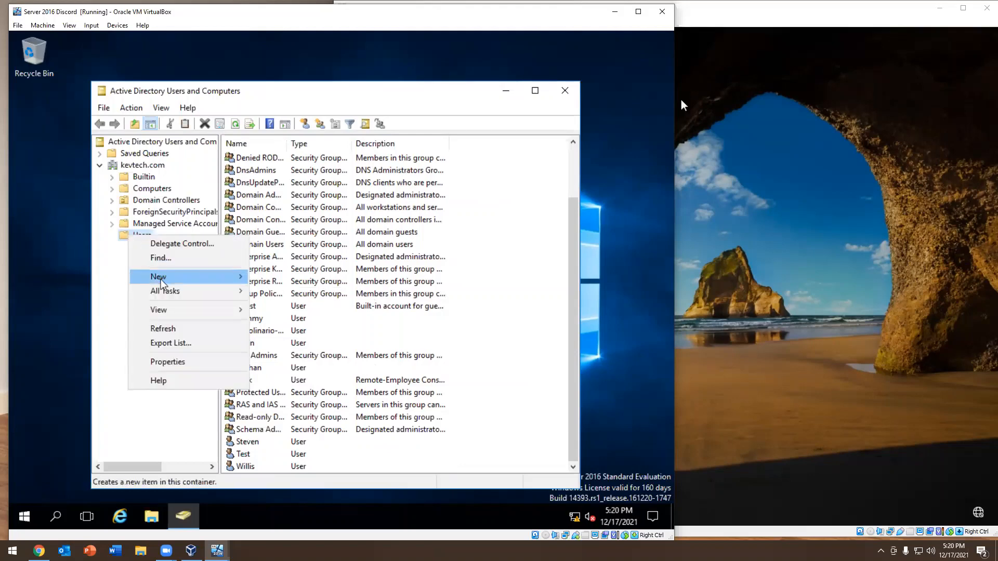
pyautogui.moveTo(160, 279)
pyautogui.click(277, 419)
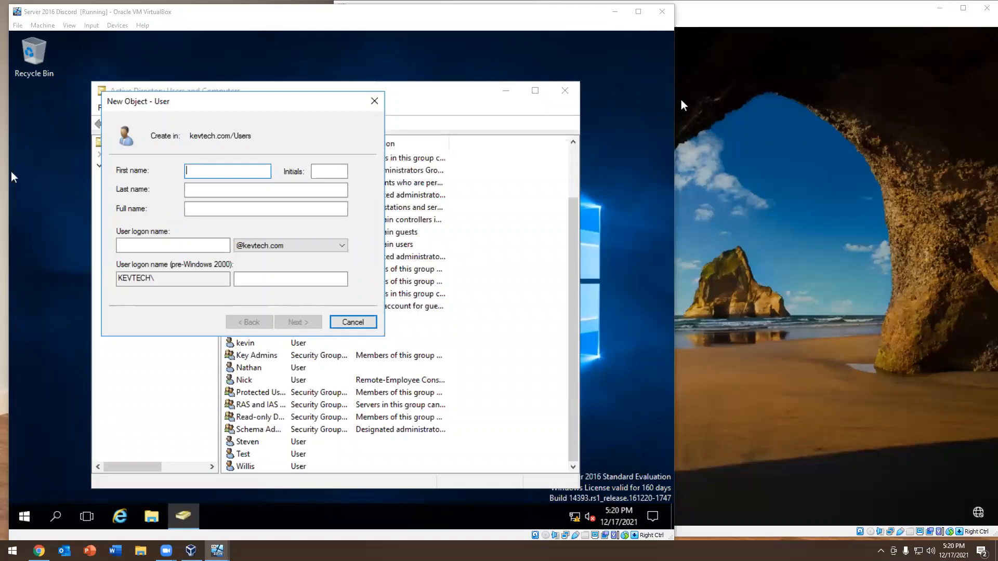
pyautogui.click(238, 171)
pyautogui.write('S')
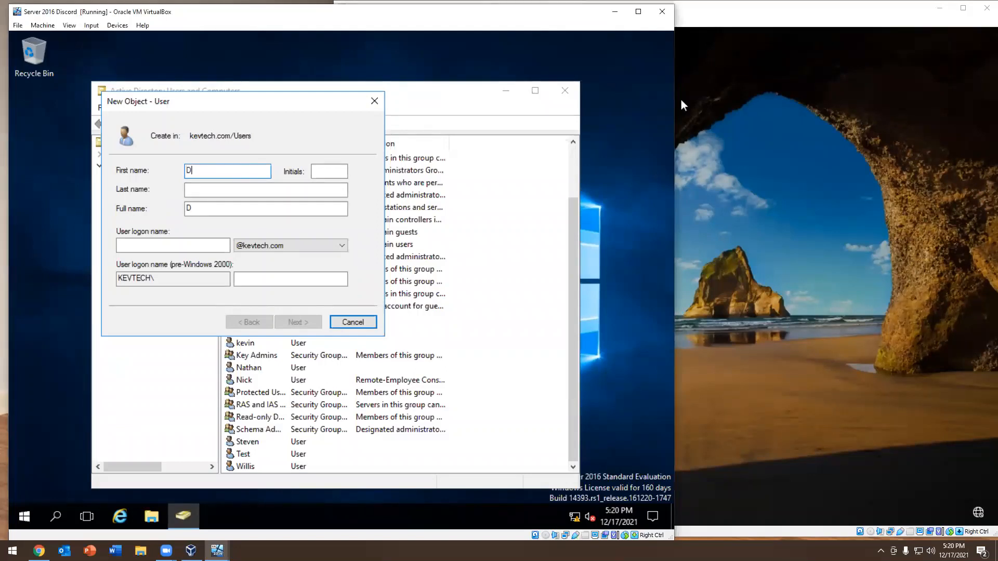
pyautogui.press('BackSpace')
pyautogui.write('Sam')
pyautogui.press('Tab')
pyautogui.press('Tab')
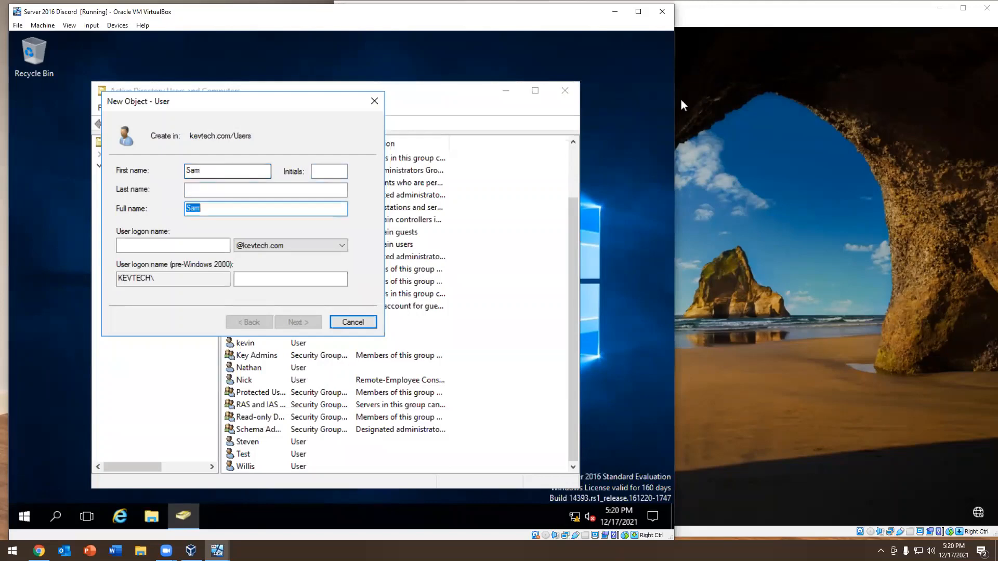
pyautogui.click(151, 241)
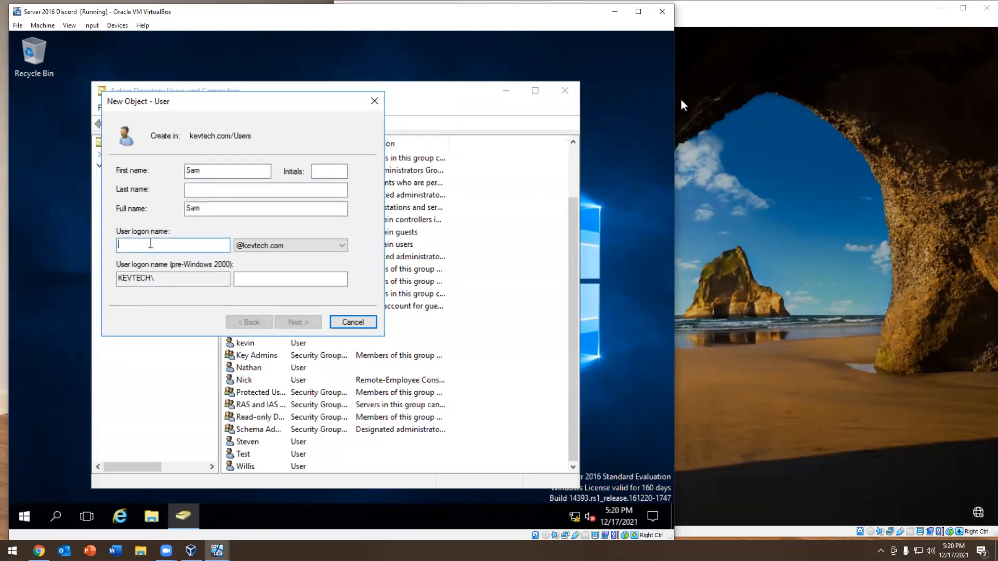
pyautogui.write('sam')
pyautogui.press('Return')
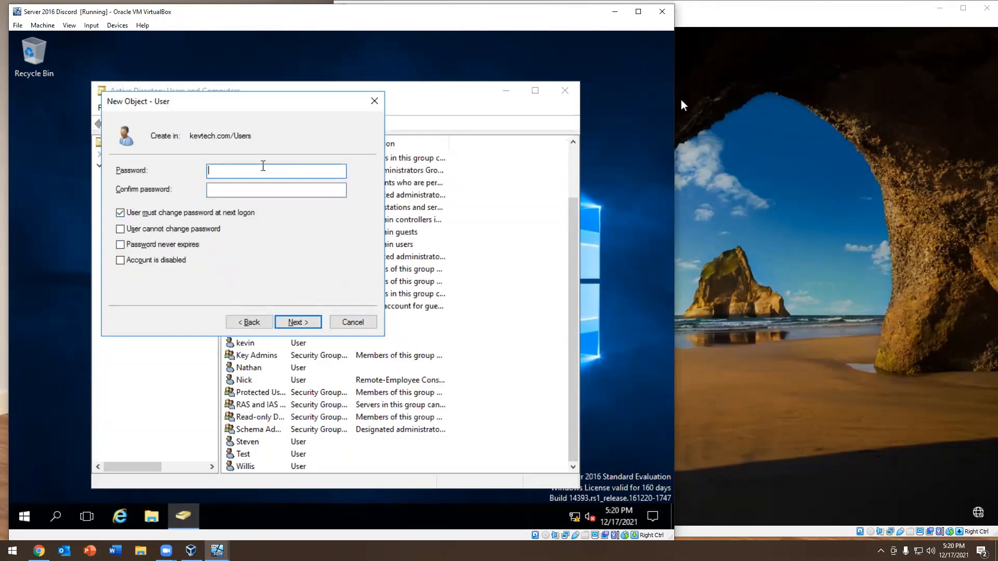
# Enter and confirm the new user's password, turn off the required password change at next logon, and finish creating the user
pyautogui.write('••••••••')
pyautogui.press('Tab')
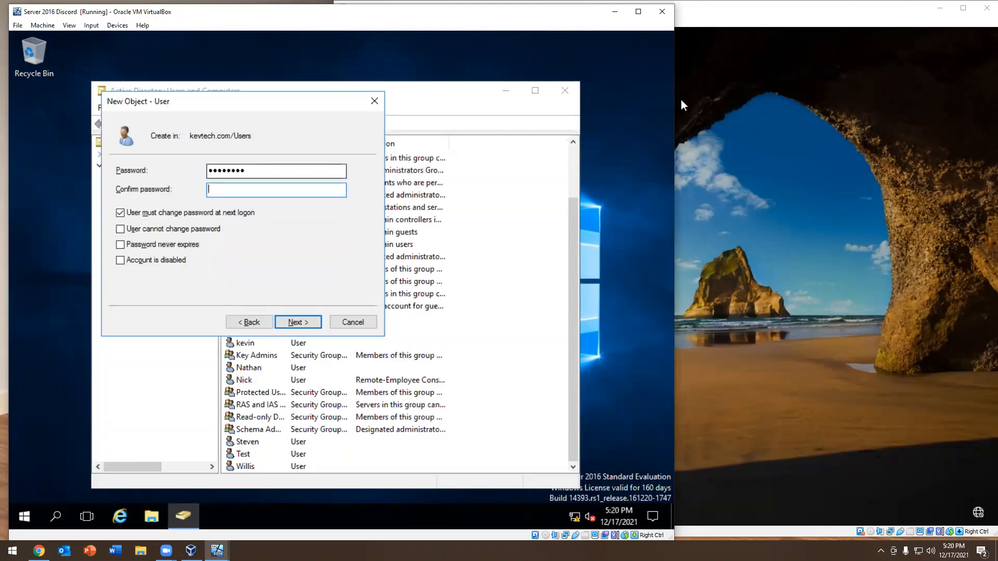
pyautogui.write('••••••••')
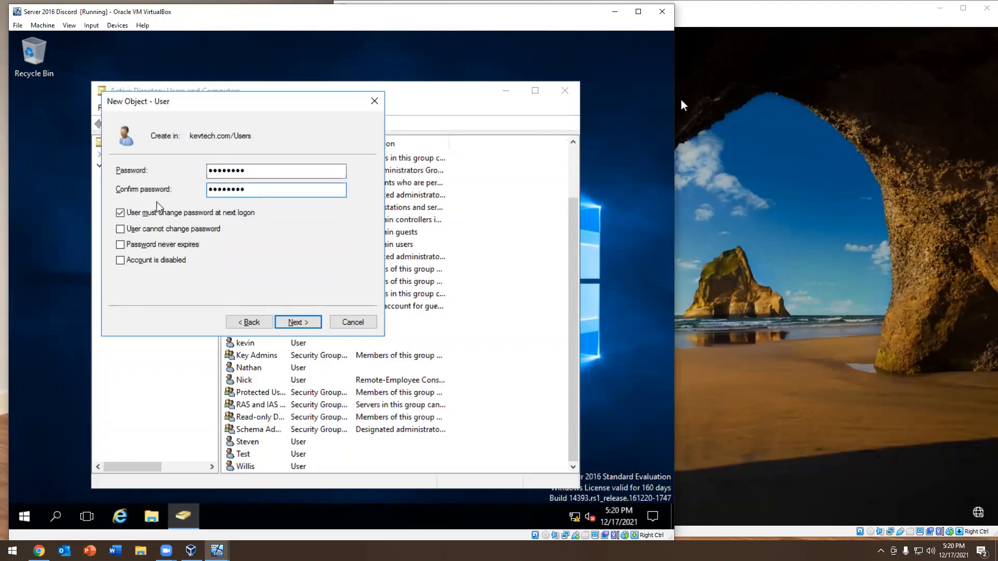
pyautogui.click(154, 212)
pyautogui.click(315, 323)
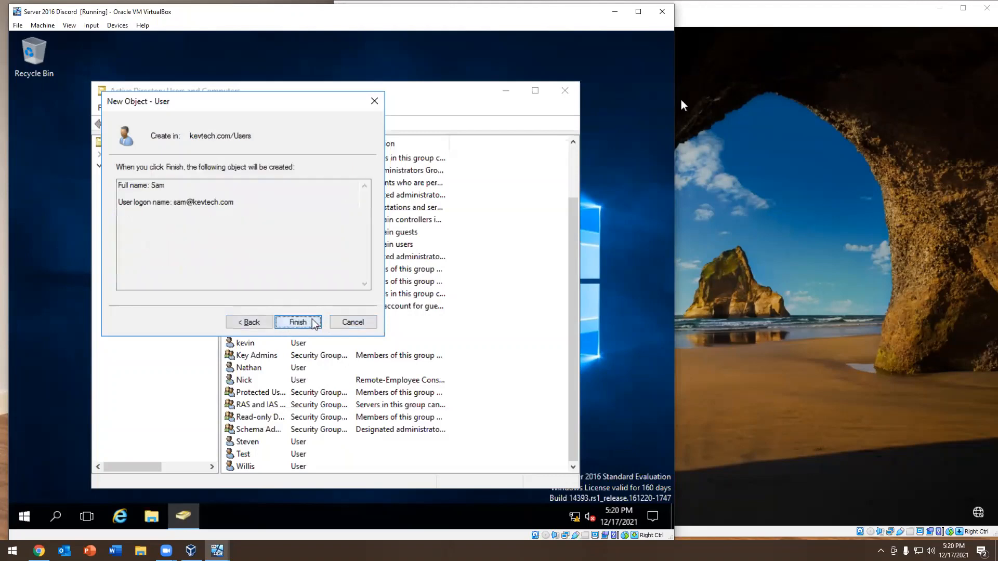
pyautogui.click(314, 324)
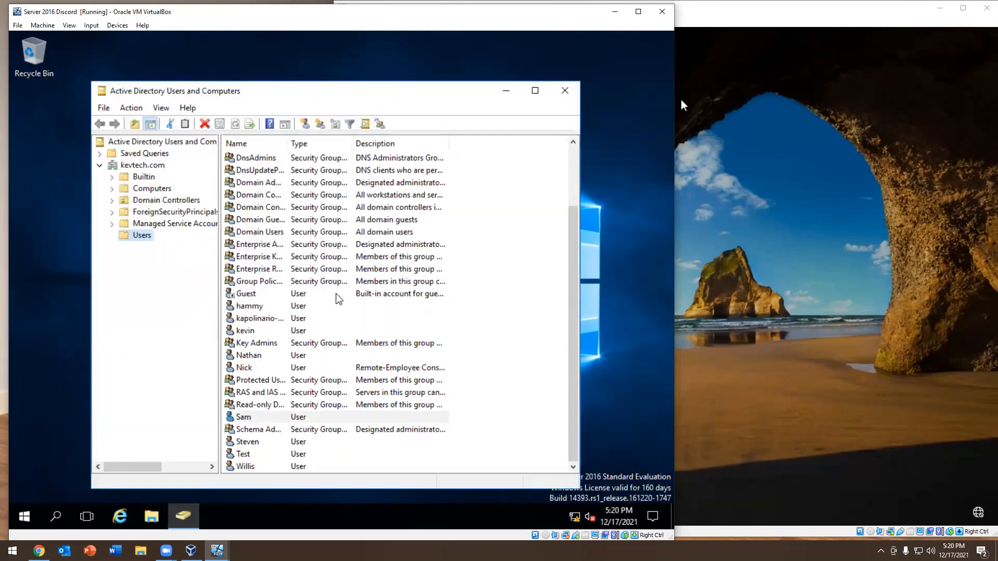
# Delete the desktop computer account from the kevtech.com Computers container
pyautogui.click(152, 189)
pyautogui.rightClick(248, 159)
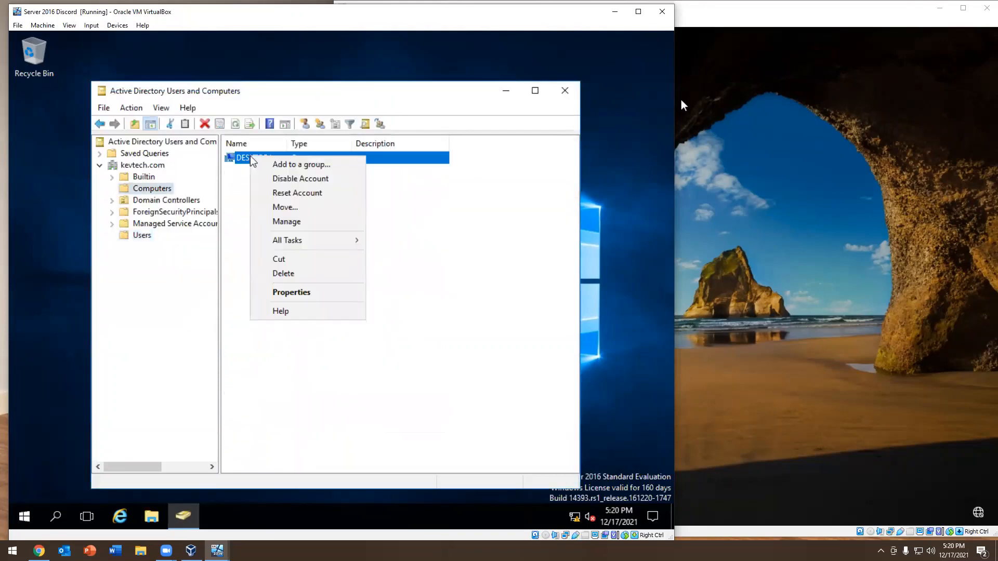
pyautogui.click(281, 272)
pyautogui.click(381, 322)
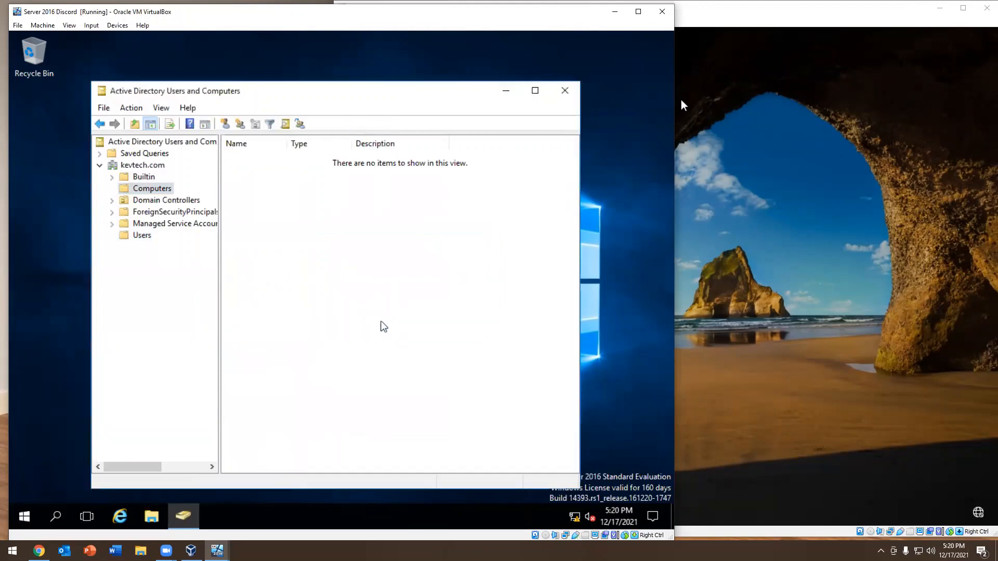
# Switch to the Windows 10 lab virtual machine and restart it from the sign-in screen
pyautogui.click(829, 242)
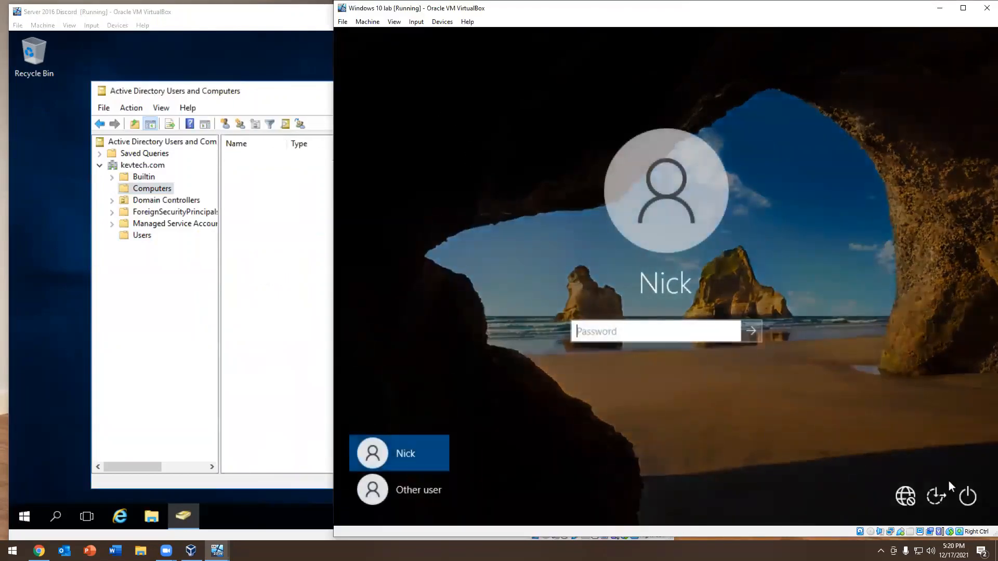
pyautogui.click(966, 496)
pyautogui.click(941, 469)
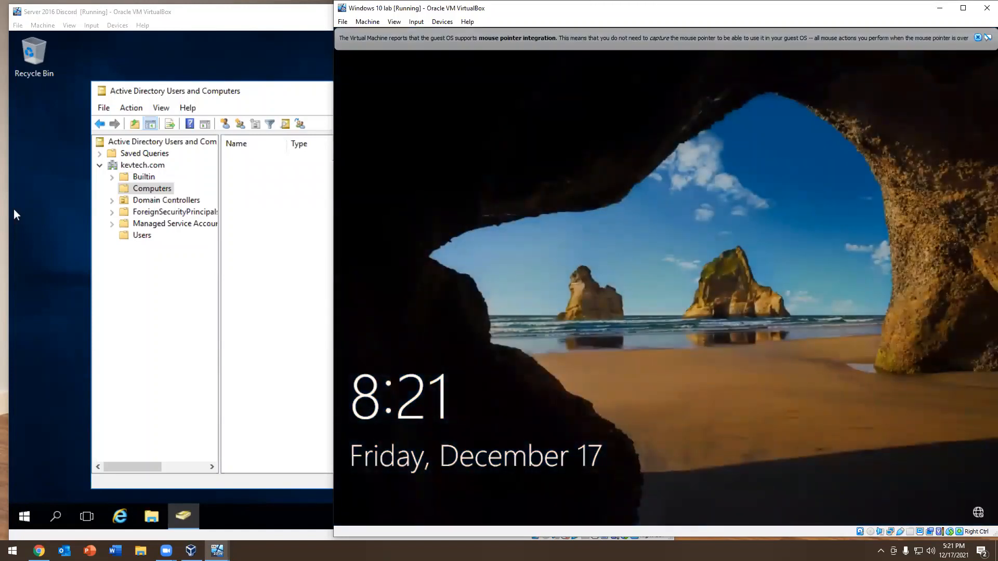
# Try to sign in to the KEVTECH domain as another user with the new user's logon name and password
pyautogui.moveTo(565, 208); pyautogui.dragTo(565, 21)
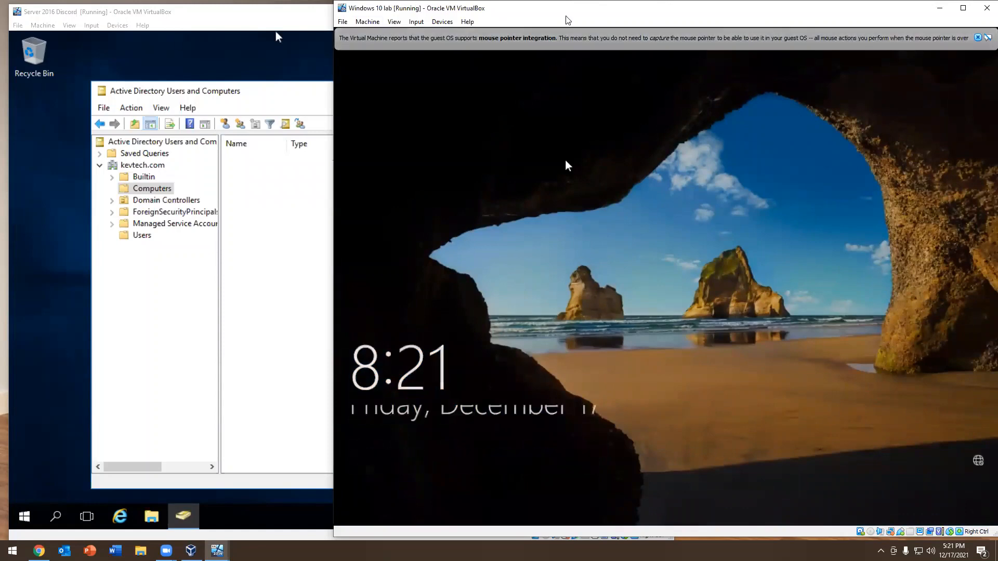
pyautogui.click(427, 489)
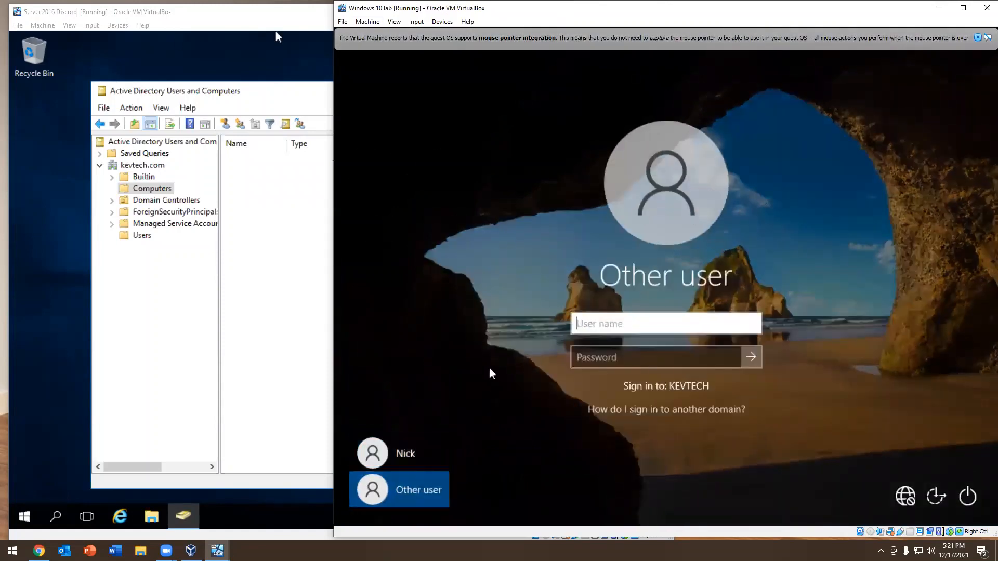
pyautogui.write('sam')
pyautogui.press('Tab')
pyautogui.write('••••••••')
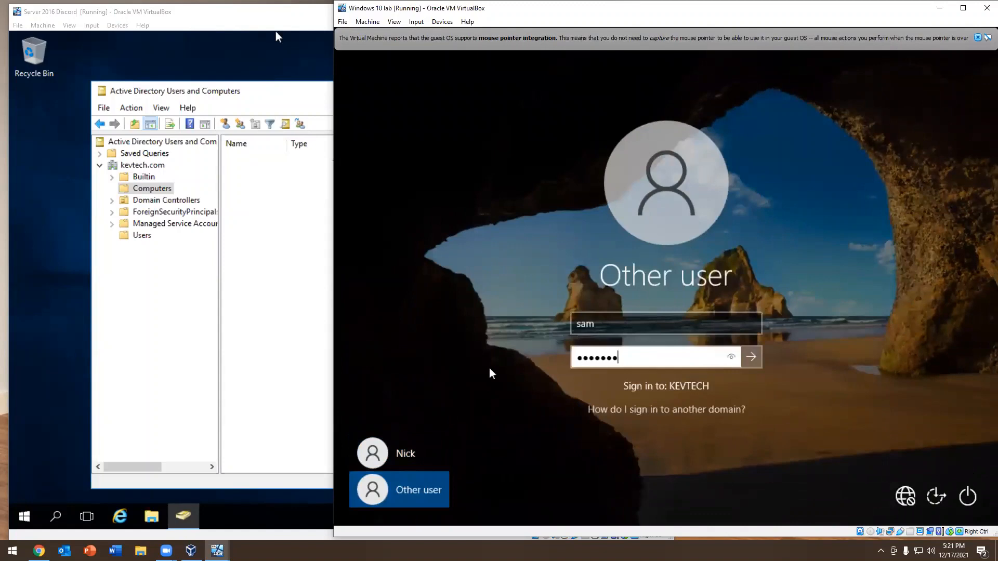
pyautogui.press('Return')
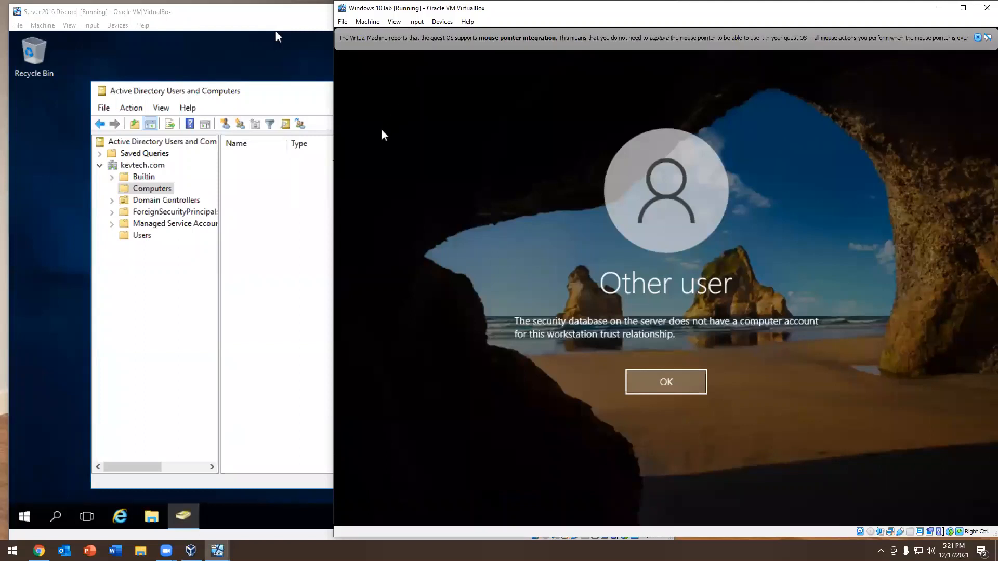
# Dismiss the sign-in error and replace the user name with .\ to look up the local computer name
pyautogui.click(269, 231)
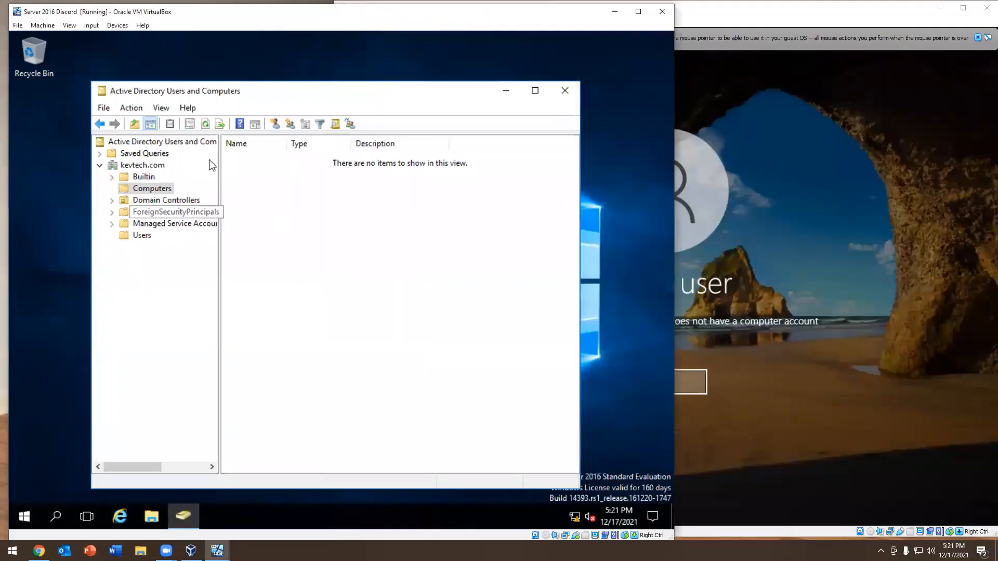
pyautogui.click(822, 257)
pyautogui.click(652, 376)
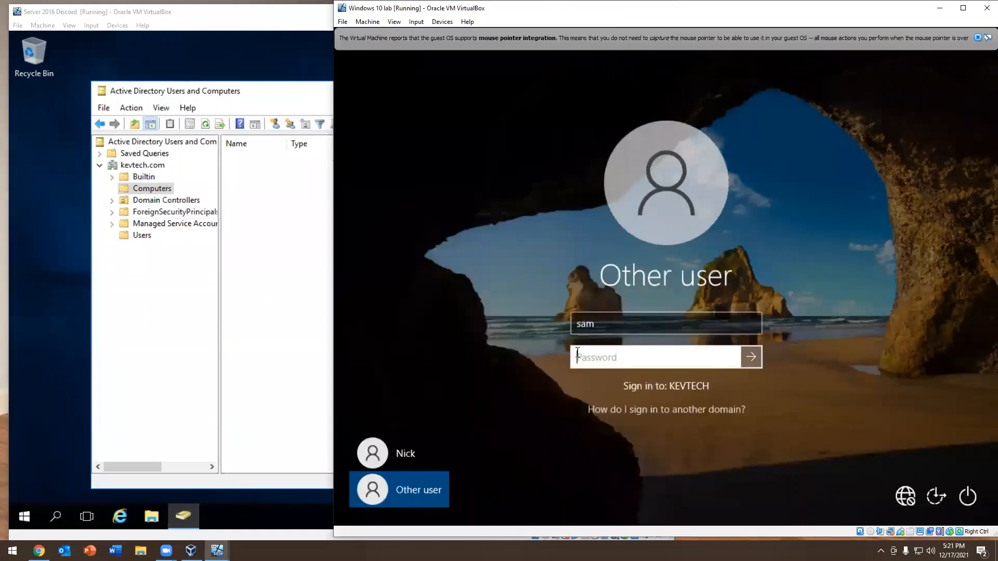
pyautogui.click(616, 327)
pyautogui.press('BackSpace')
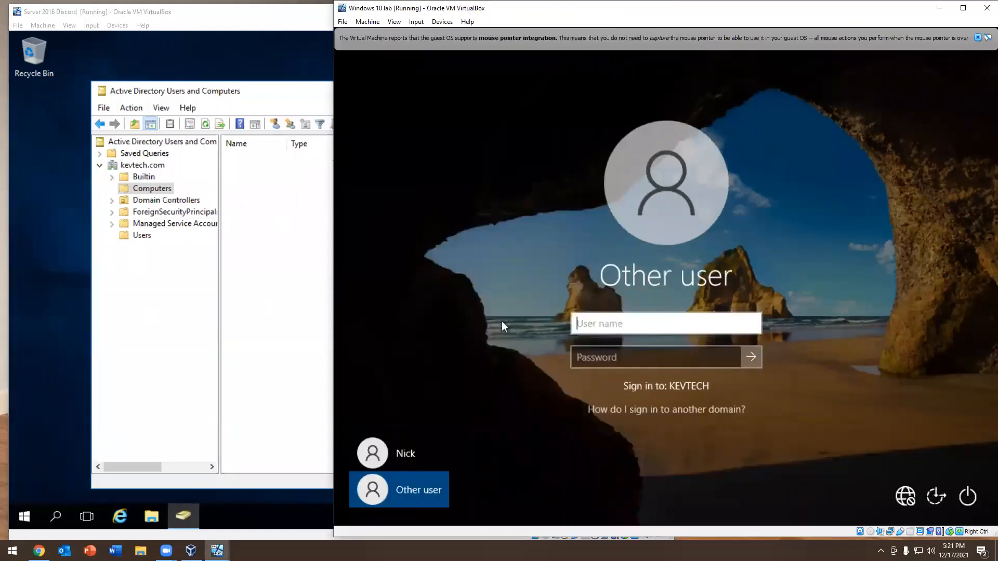
pyautogui.write('.\\')
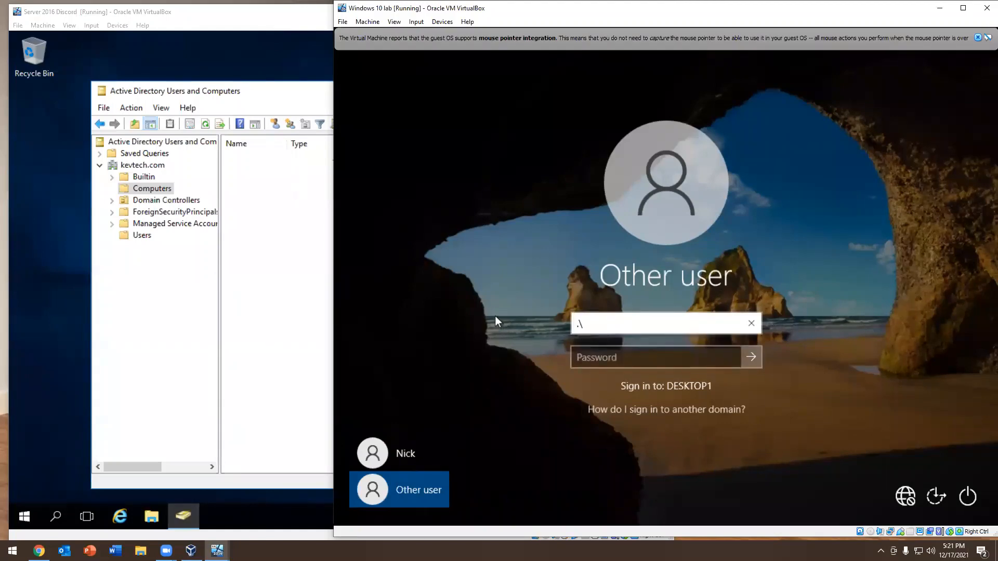
# Create a new computer account named Desktop1 in the kevtech.com Computers container on the server
pyautogui.click(279, 237)
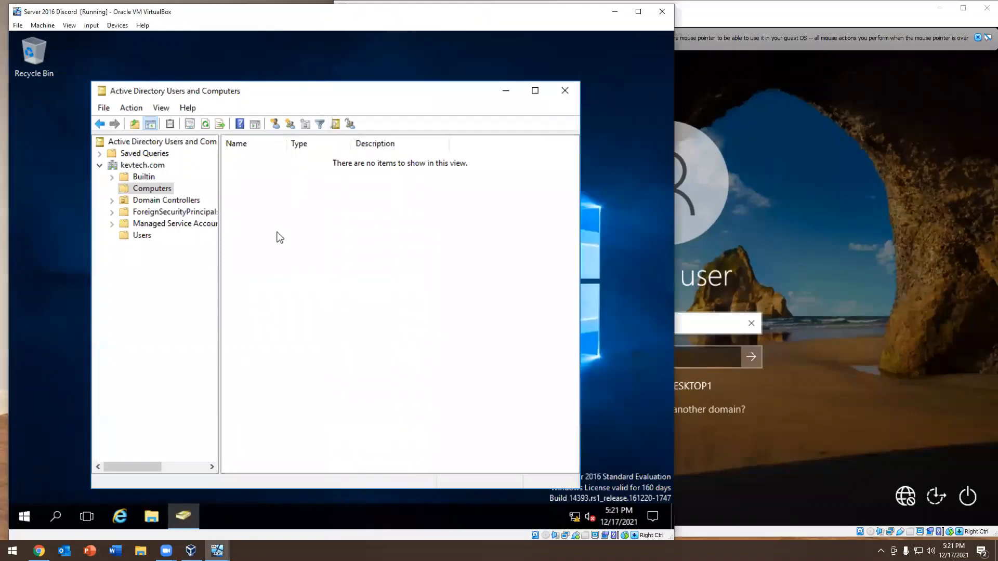
pyautogui.rightClick(268, 183)
pyautogui.moveTo(321, 223)
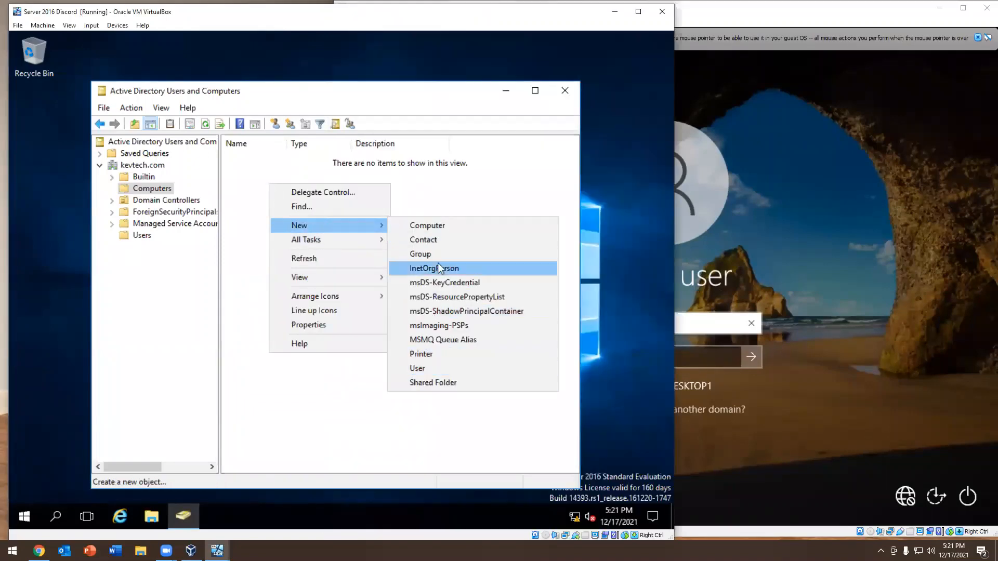
pyautogui.click(438, 225)
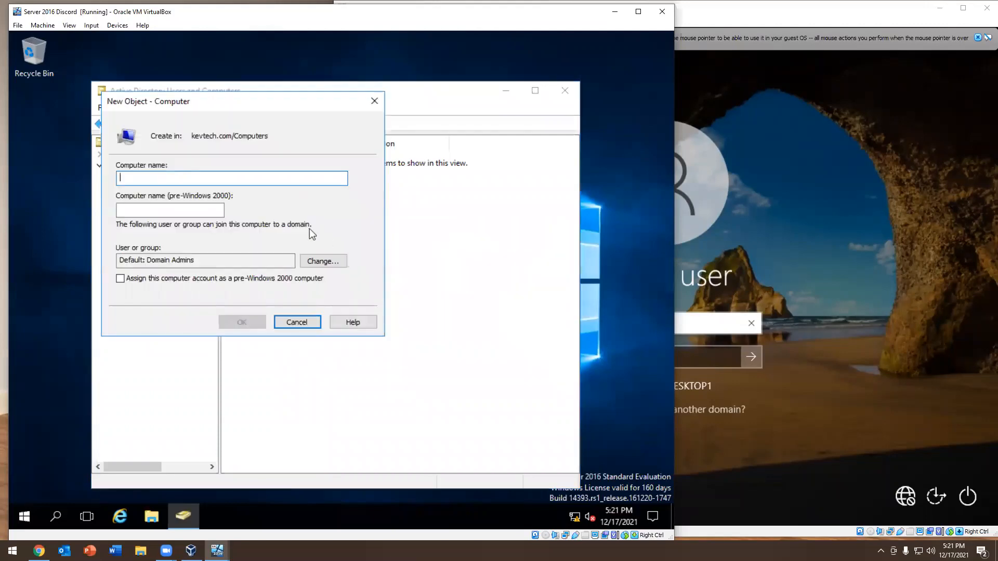
pyautogui.write('Desktop1')
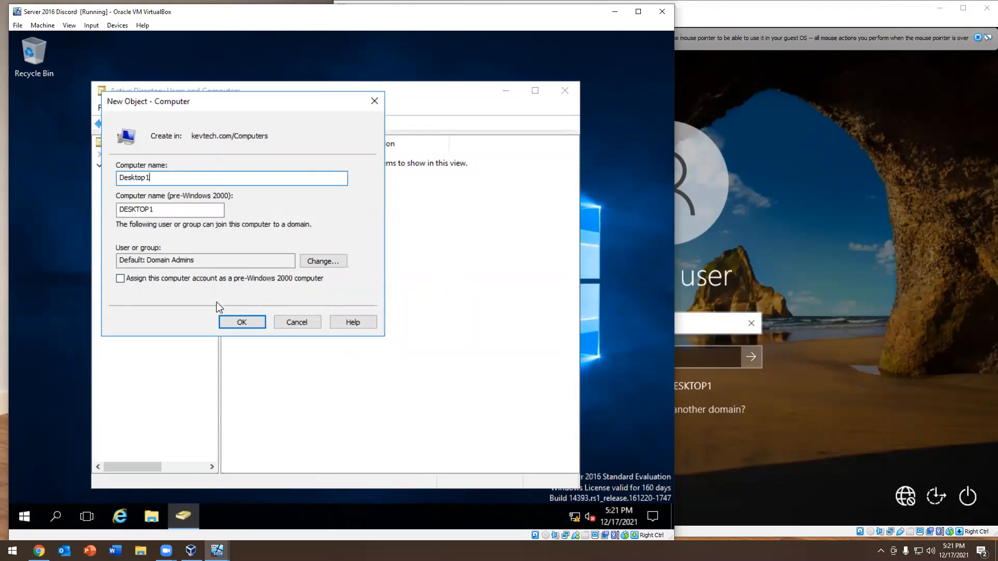
pyautogui.click(247, 322)
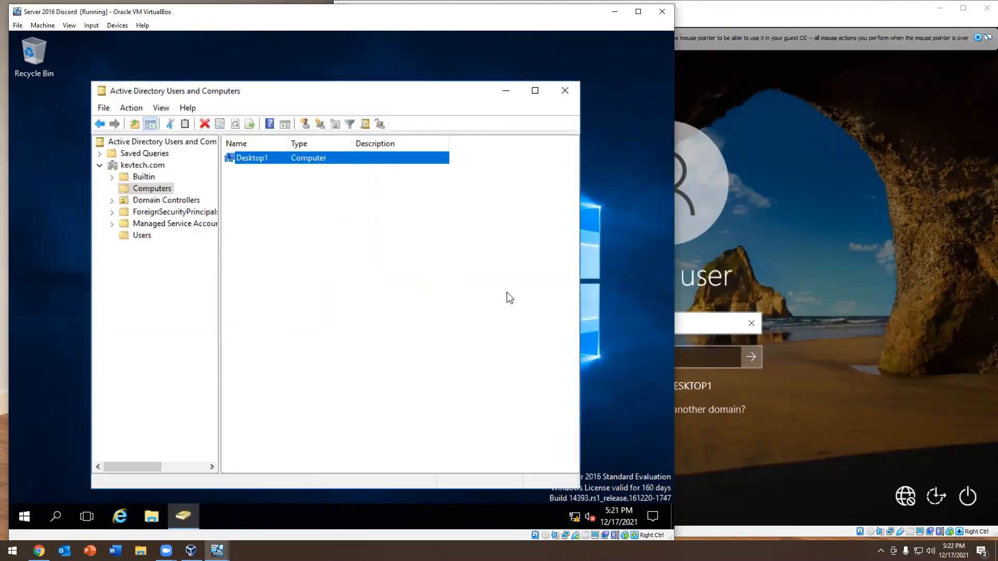
# Try the new domain user's sign-in again on the Windows 10 lab machine with the logon name and password
pyautogui.click(727, 323)
pyautogui.moveTo(664, 325); pyautogui.dragTo(468, 305)
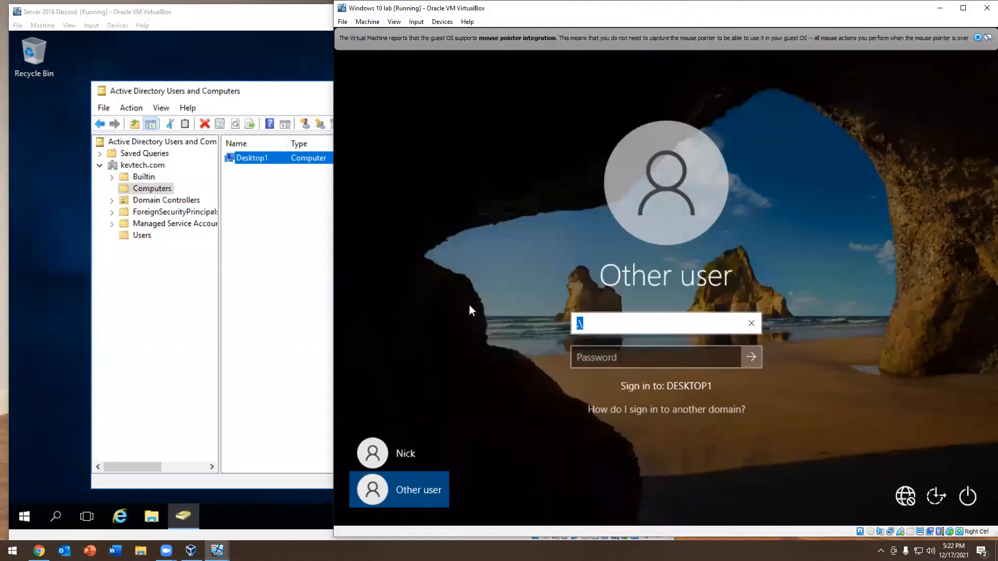
pyautogui.write('sam')
pyautogui.press('Tab')
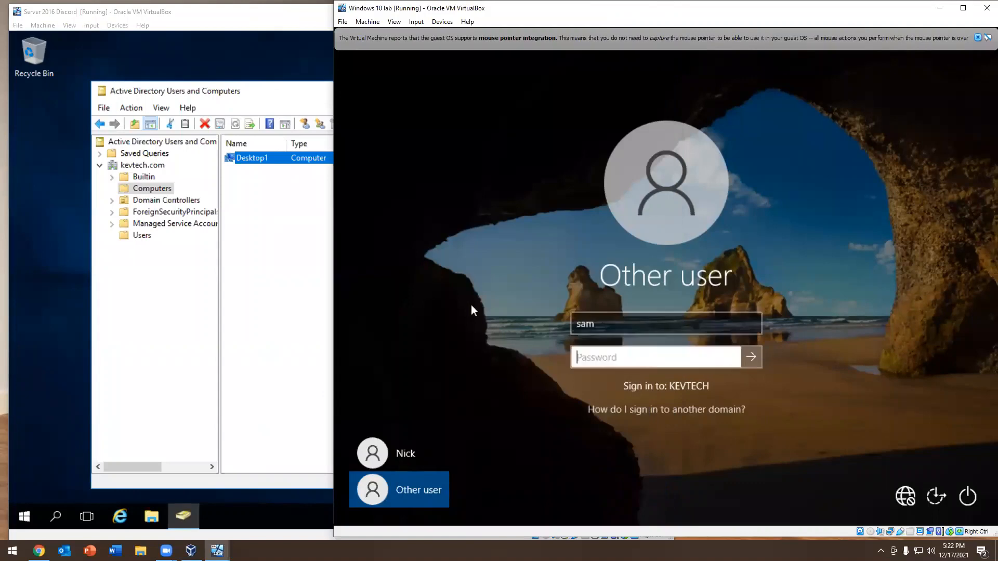
pyautogui.write('Password1')
pyautogui.press('Return')
pyautogui.press('Return')
# Reset the Desktop1 computer account in Active Directory and acknowledge the reset
pyautogui.rightClick(252, 159)
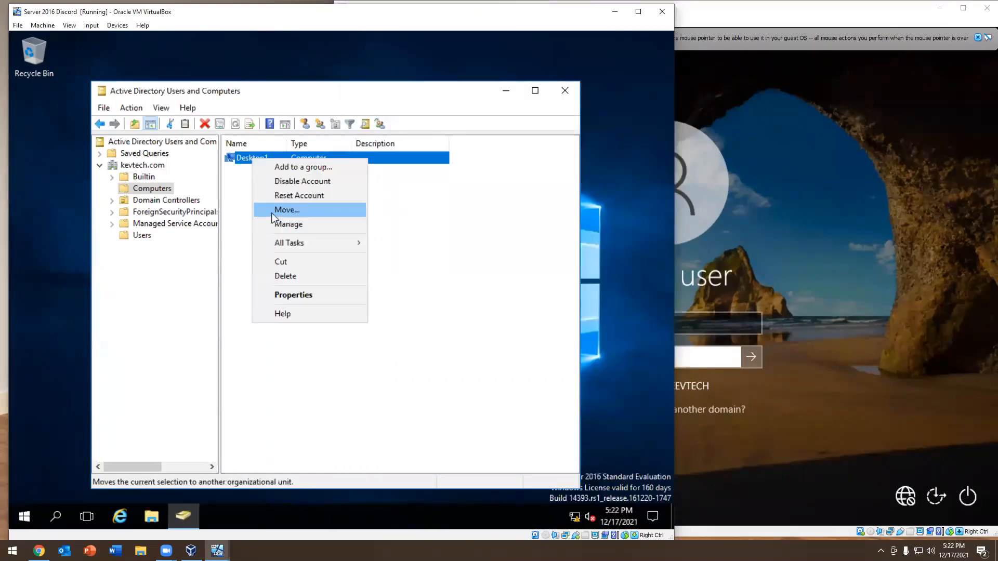
pyautogui.click(280, 196)
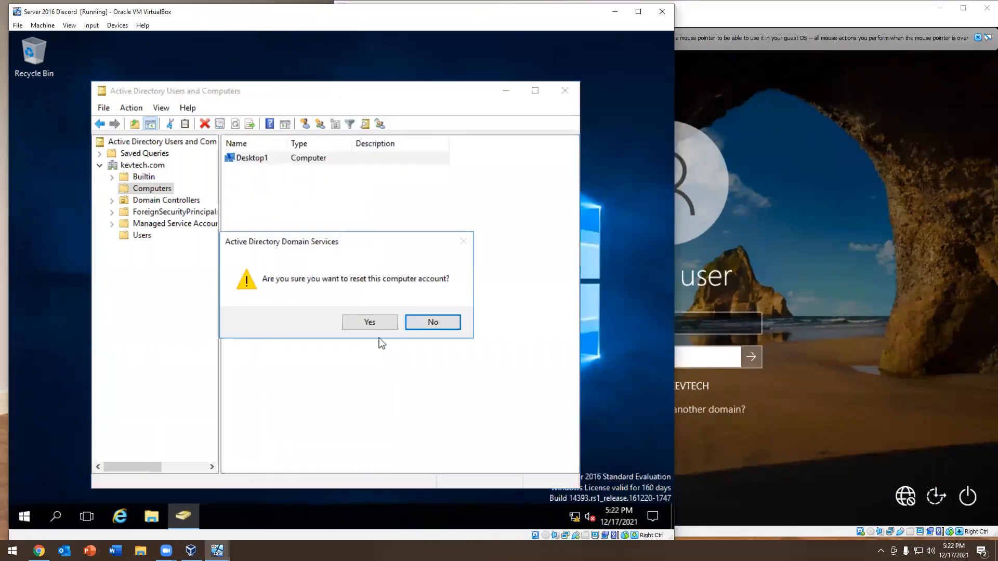
pyautogui.click(371, 323)
pyautogui.click(415, 323)
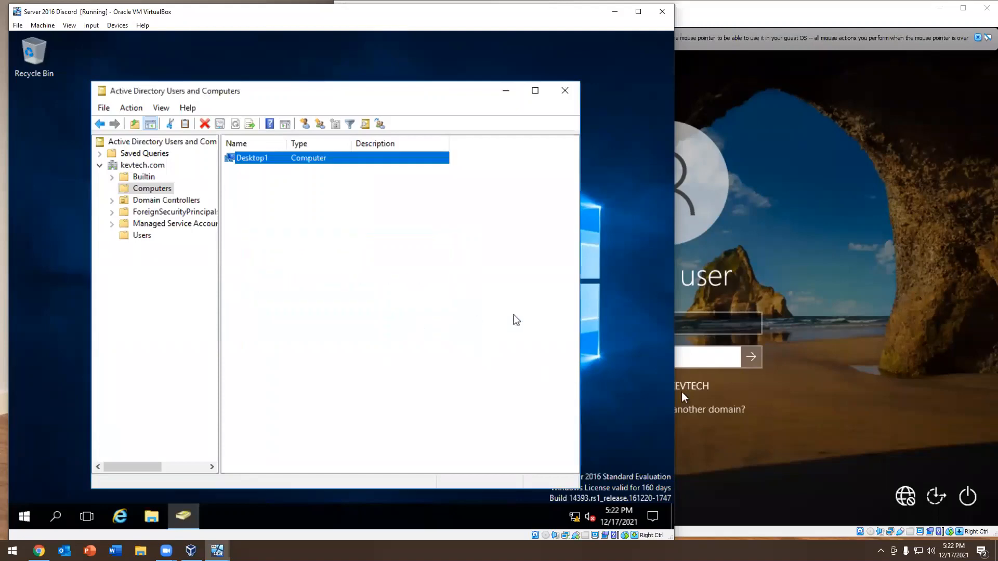
# Re-enter the domain user's password on the Windows 10 lab machine to test the sign-in after the account reset
pyautogui.click(715, 361)
pyautogui.write('Password1')
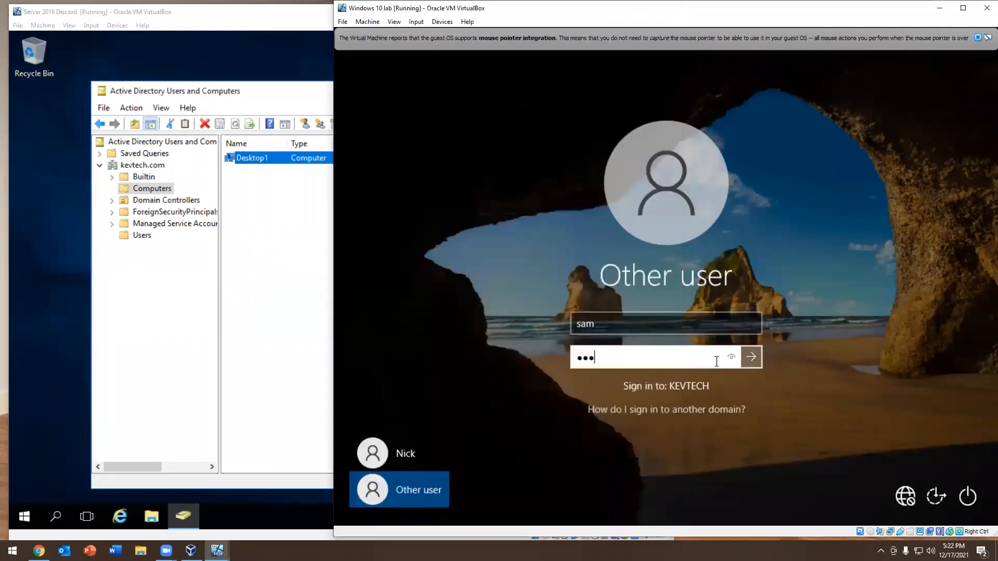
pyautogui.press('Return')
pyautogui.press('Return')
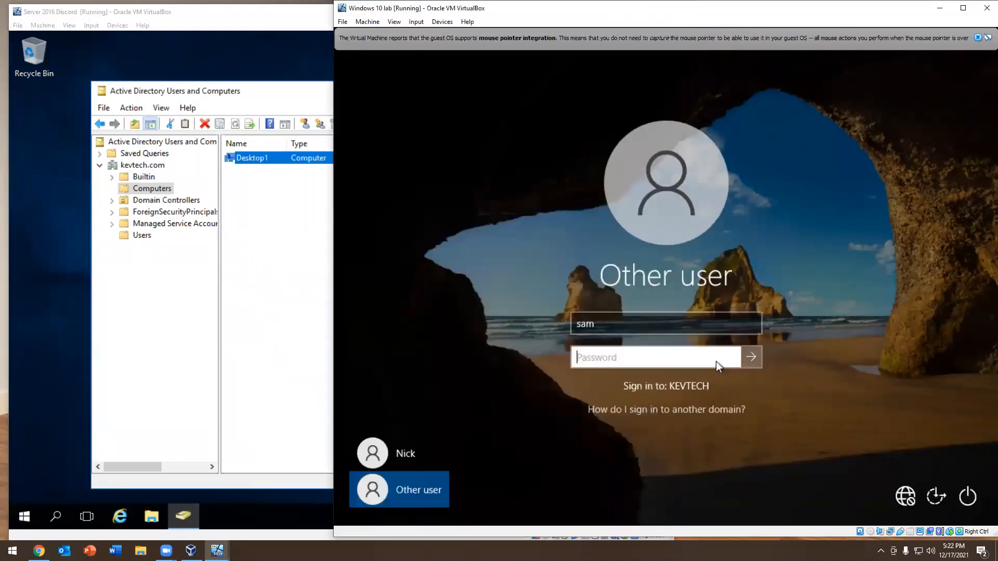
# Sign in to DESKTOP1 as another user with the local administrator account and its password
pyautogui.click(419, 446)
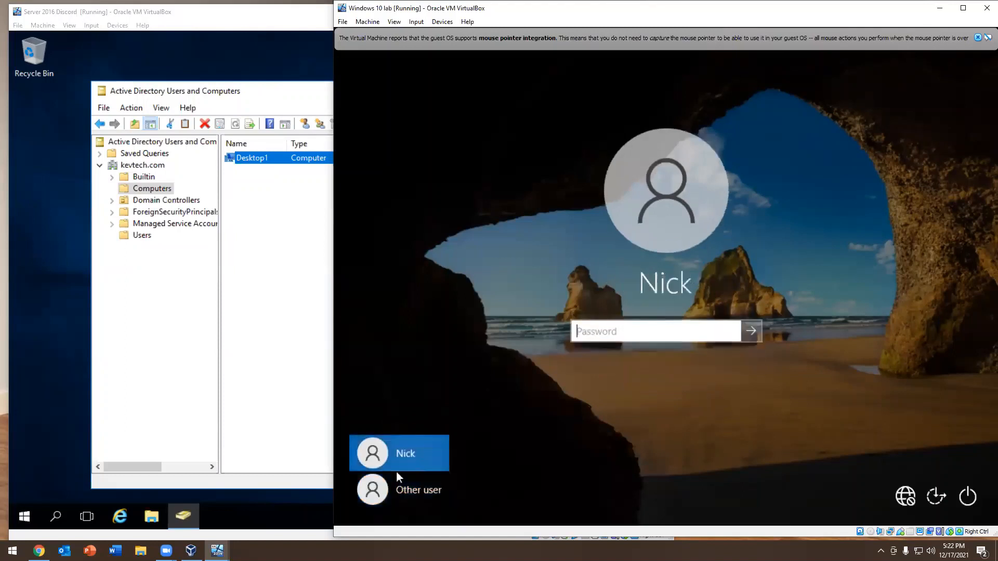
pyautogui.click(383, 493)
pyautogui.click(414, 454)
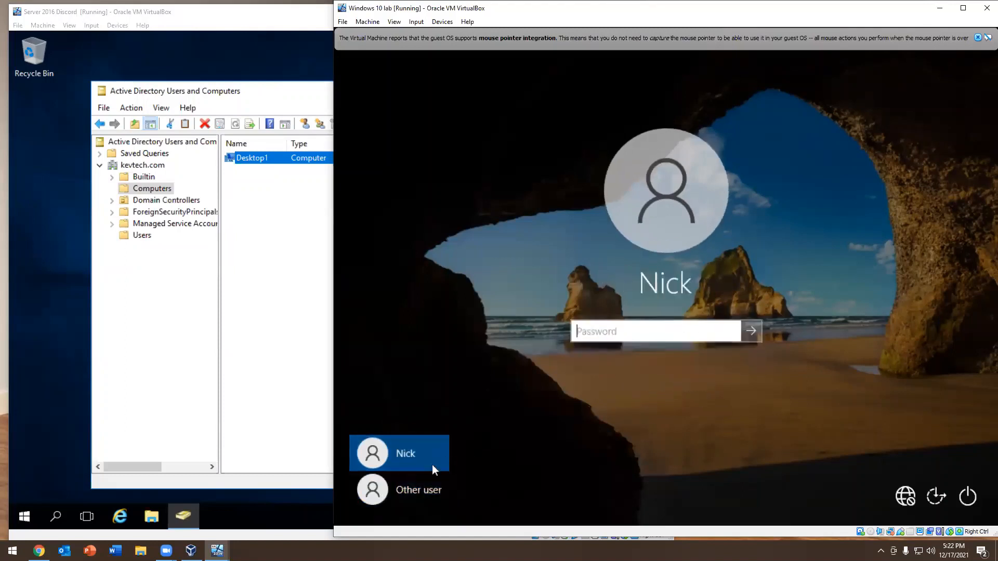
pyautogui.click(416, 489)
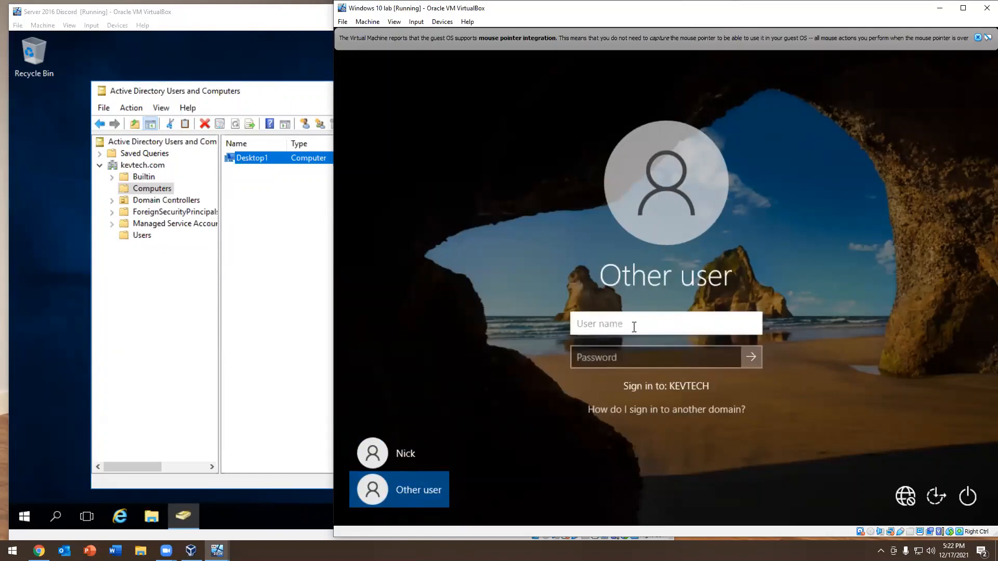
pyautogui.write('administrator')
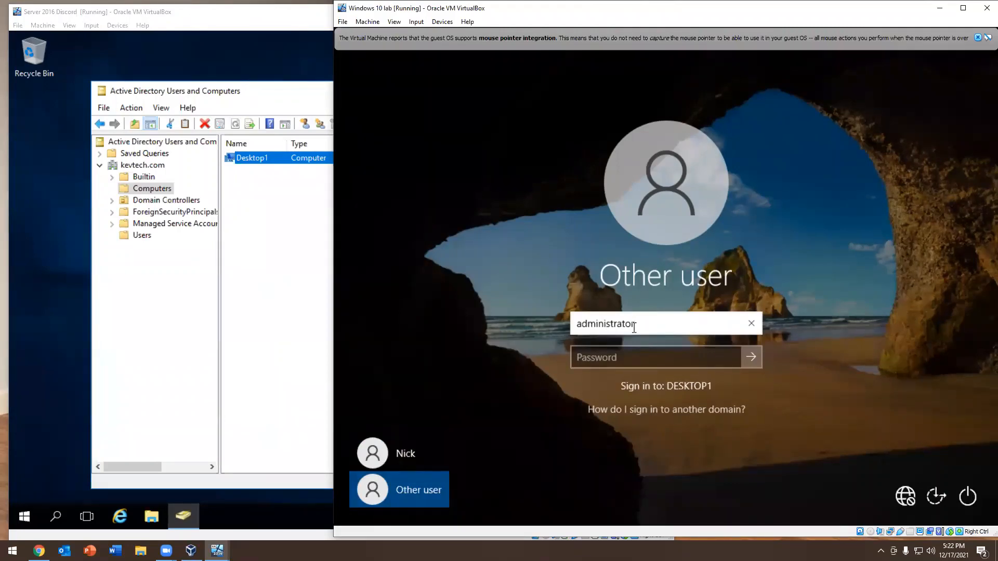
pyautogui.press('Tab')
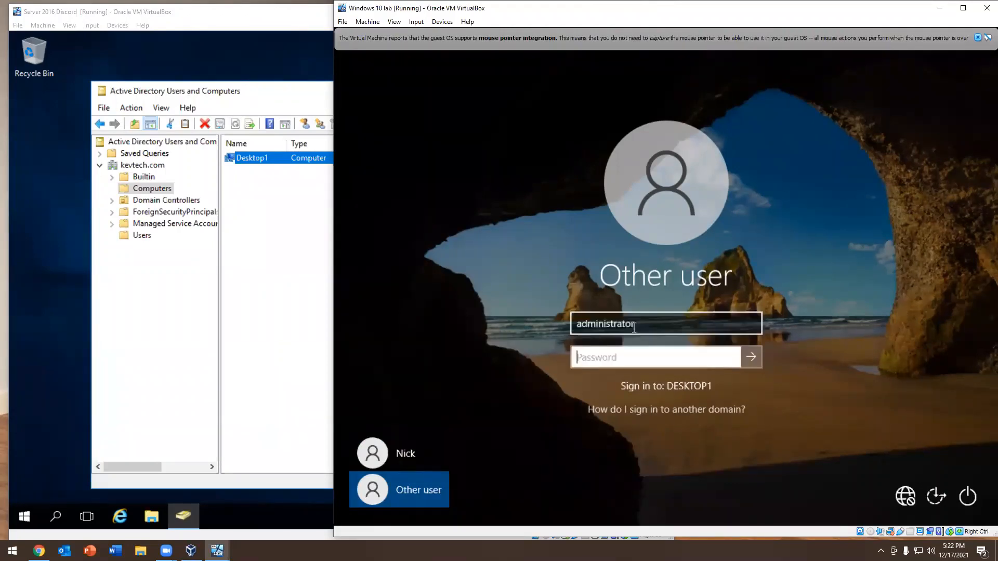
pyautogui.write('Password123!')
pyautogui.press('Return')
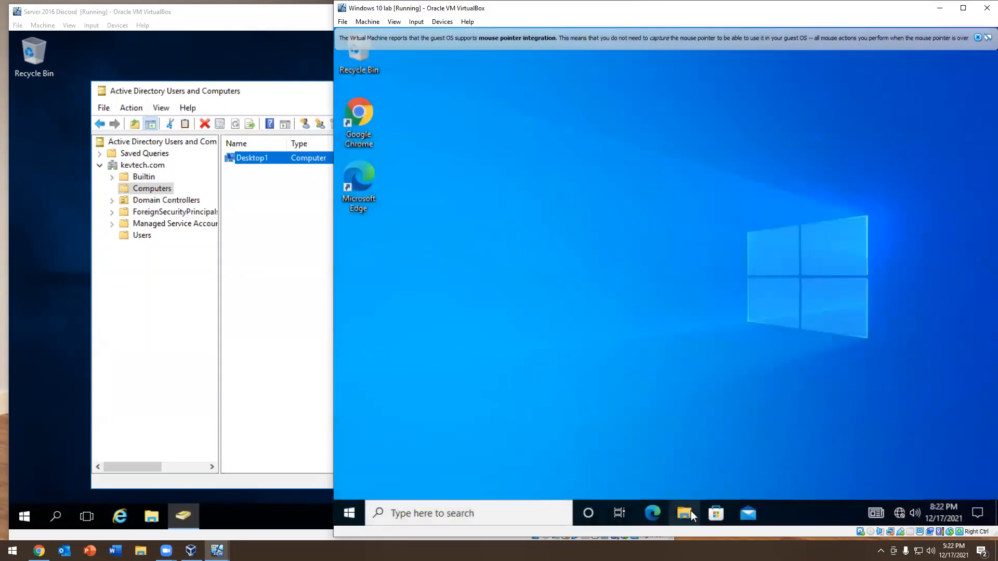
# Open the computer name and domain membership settings from This PC's properties on the Windows 10 lab machine
pyautogui.click(684, 513)
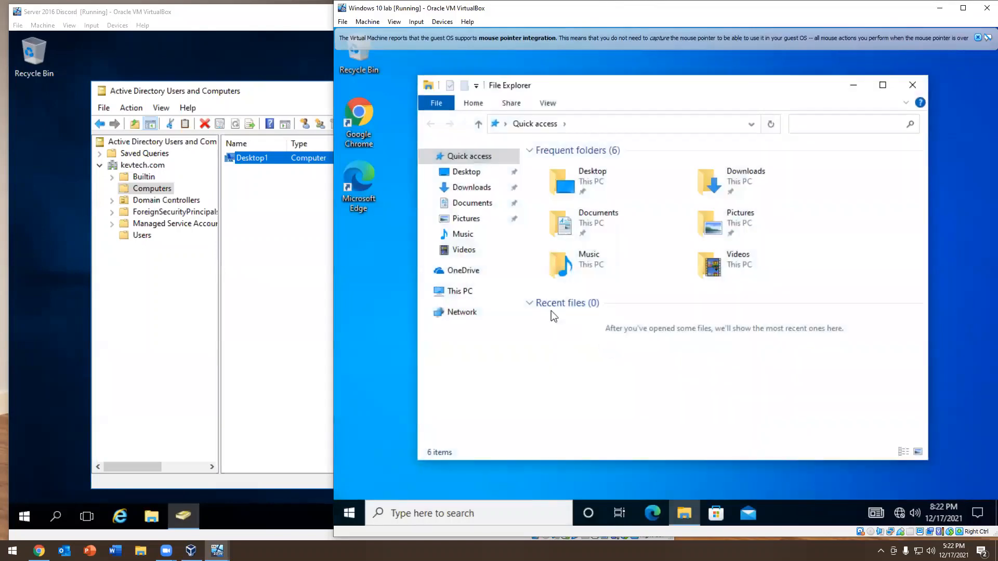
pyautogui.click(447, 292)
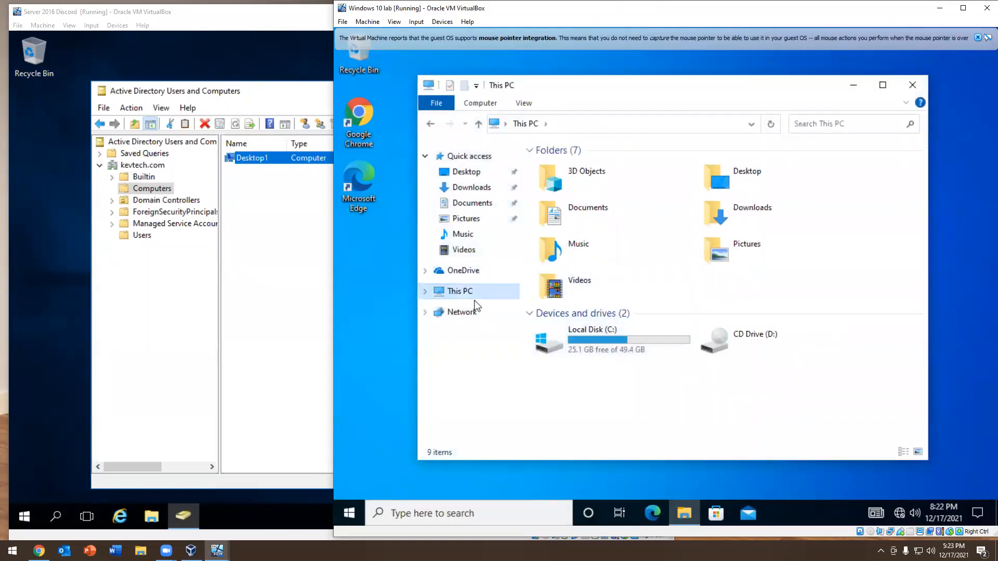
pyautogui.rightClick(469, 294)
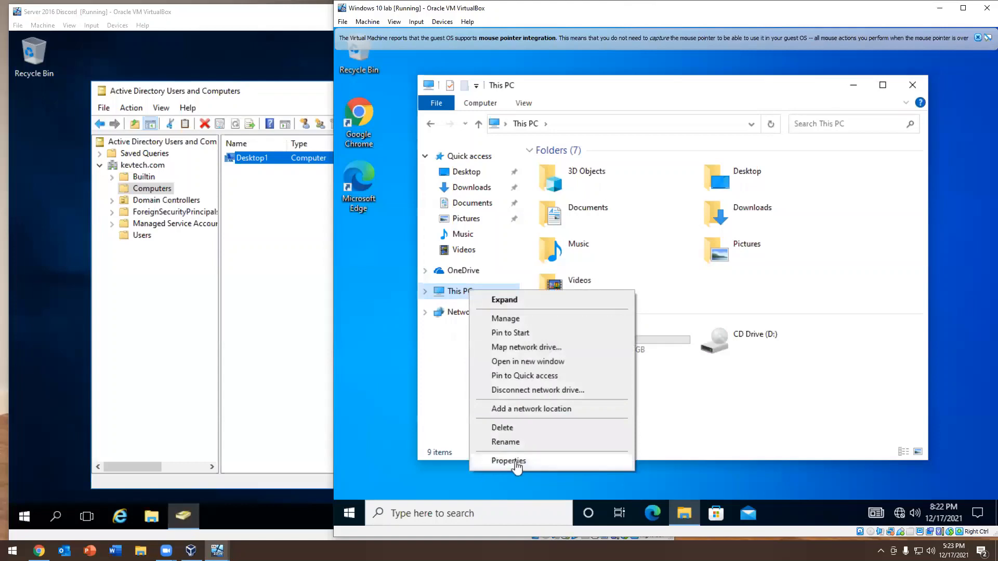
pyautogui.click(514, 461)
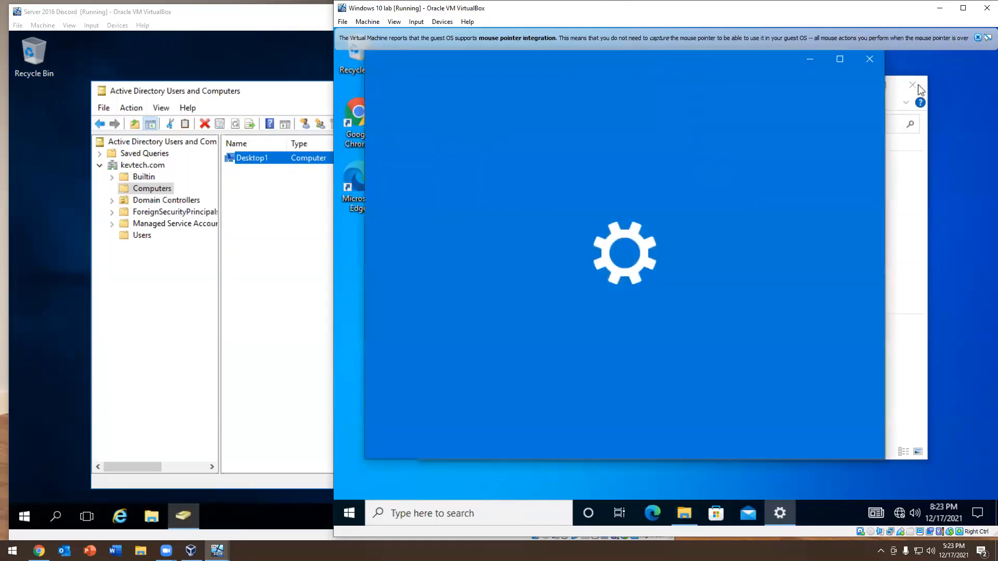
pyautogui.click(919, 86)
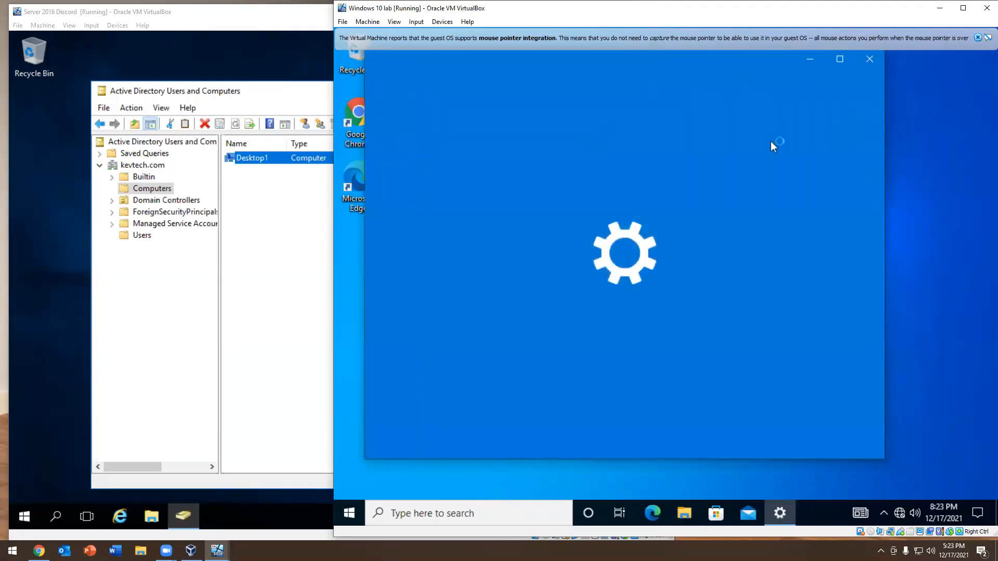
pyautogui.scroll(-8, 670, 194)
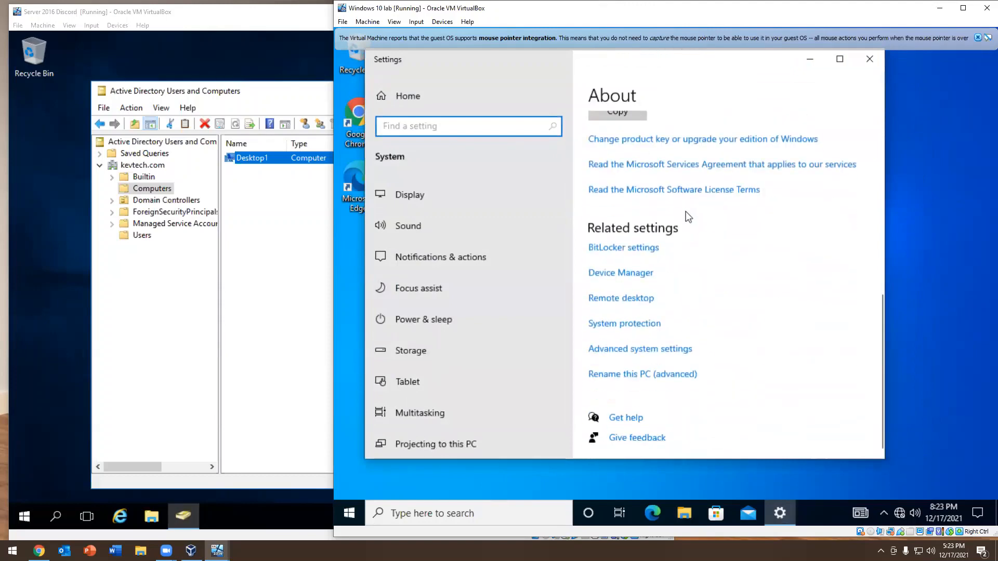
pyautogui.click(604, 377)
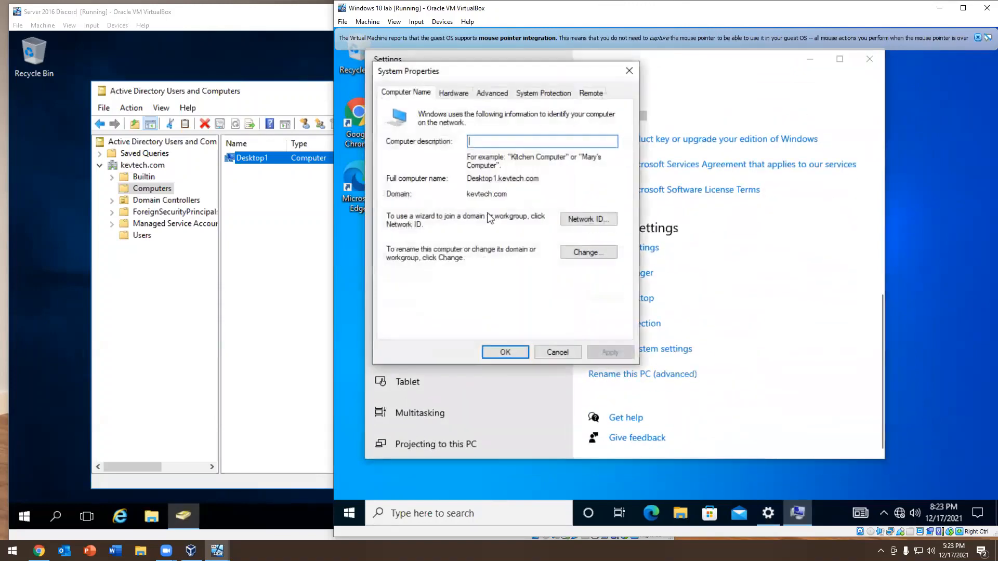
pyautogui.click(595, 252)
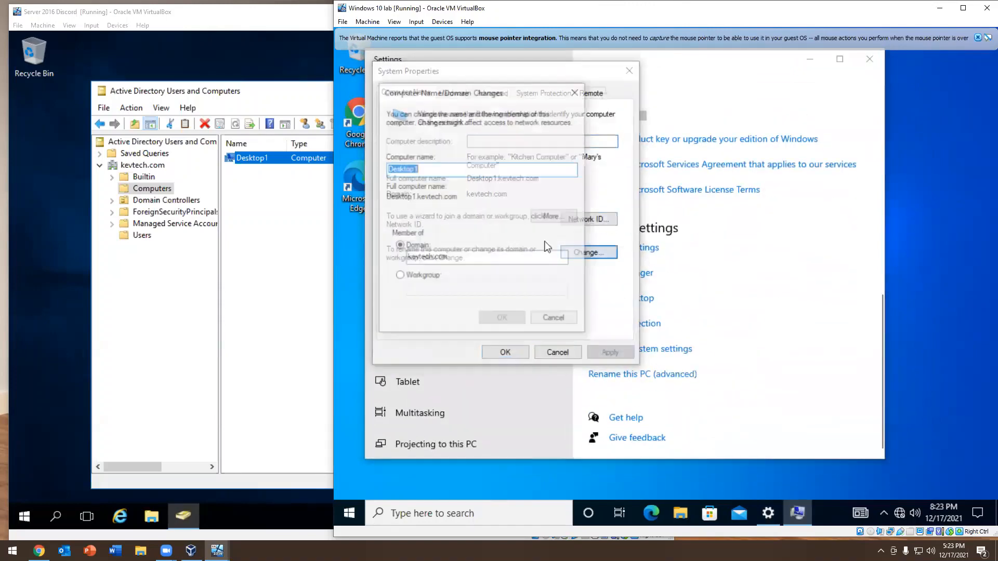
# Move Desktop1 out of the domain into the workgroup WORKGROUP and accept the local administrator warning
pyautogui.click(399, 276)
pyautogui.click(460, 291)
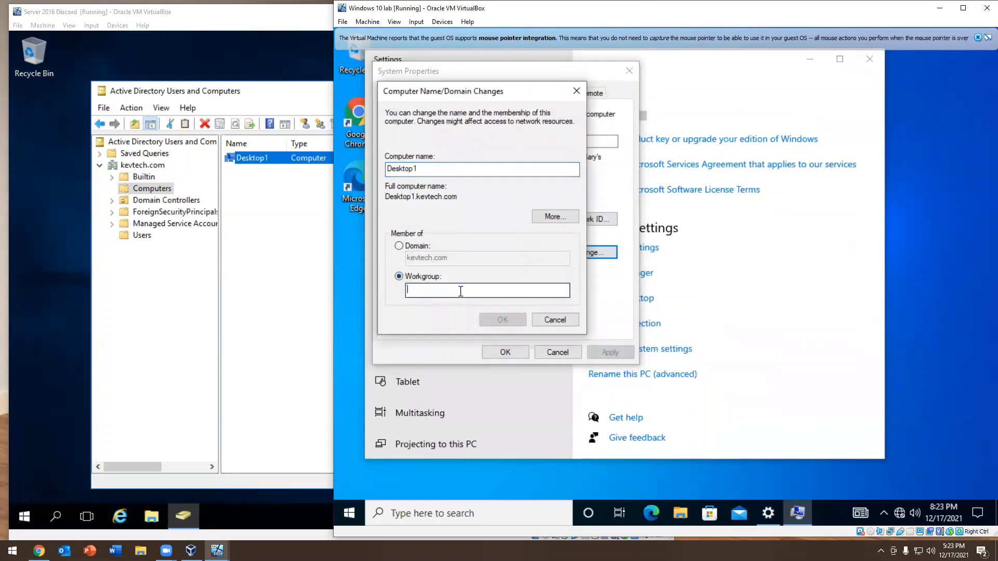
pyautogui.write('WORKGRT0')
pyautogui.press('BackSpace')
pyautogui.press('BackSpace')
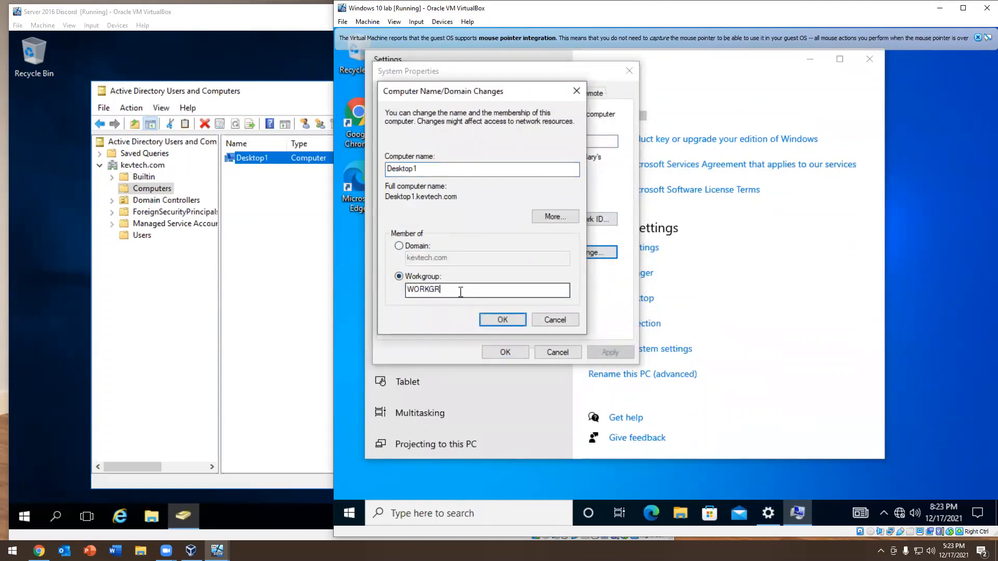
pyautogui.press('Return')
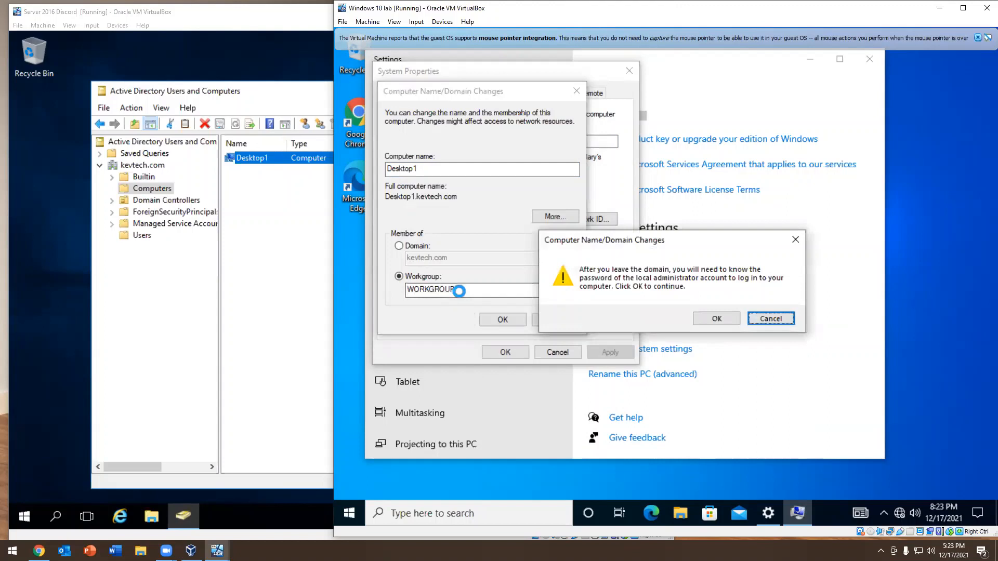
pyautogui.click(708, 320)
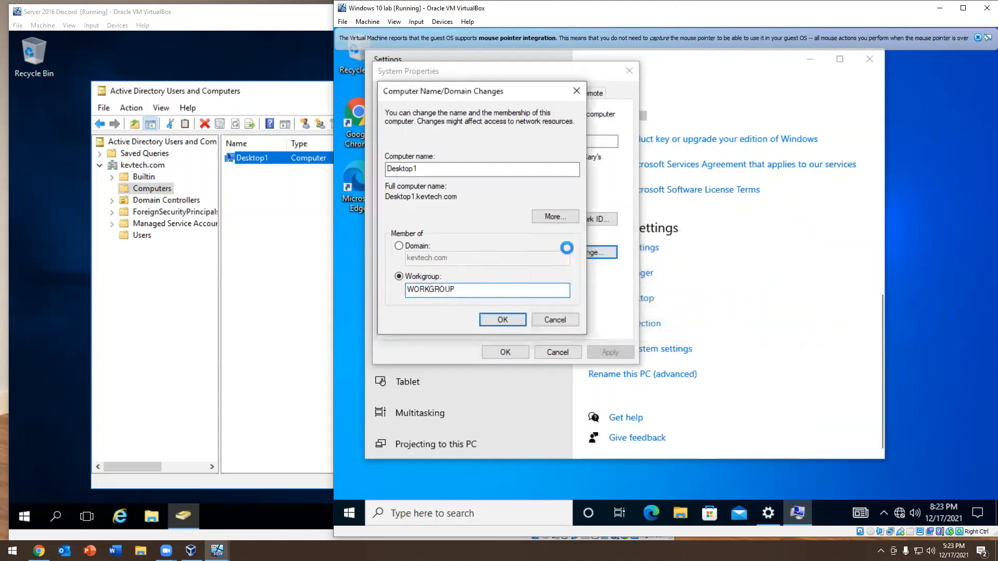
# Delete the Desktop1 computer account from the Computers container in Active Directory on the server
pyautogui.click(256, 159)
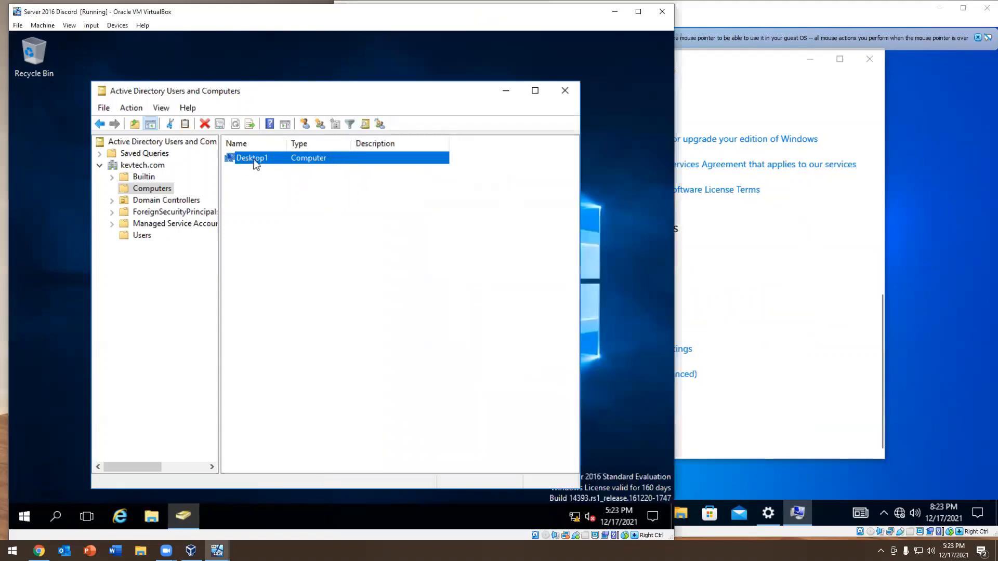
pyautogui.rightClick(255, 158)
pyautogui.click(285, 278)
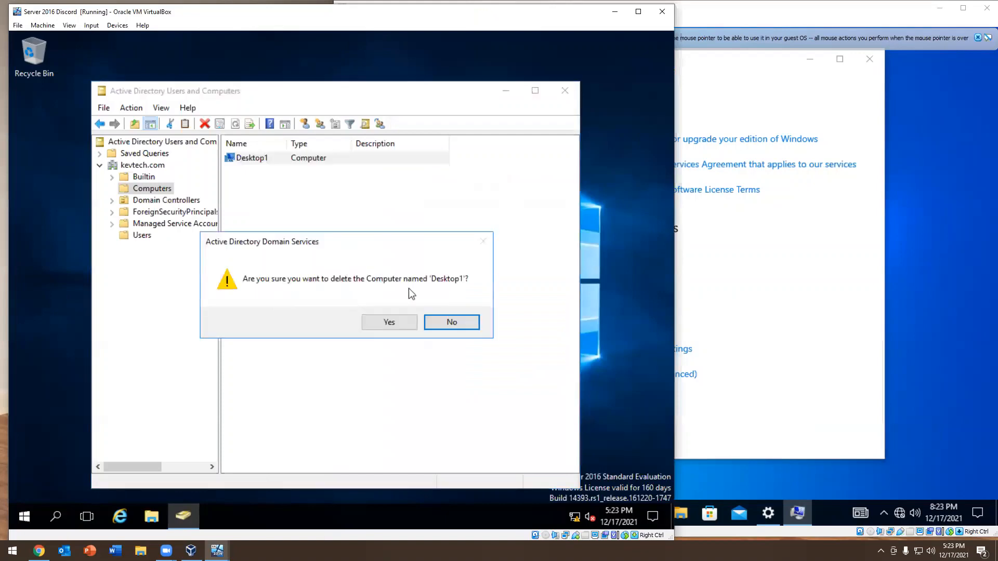
pyautogui.click(375, 319)
# Acknowledge the membership change on the Windows 10 lab machine, close the system settings and restart the computer
pyautogui.click(605, 263)
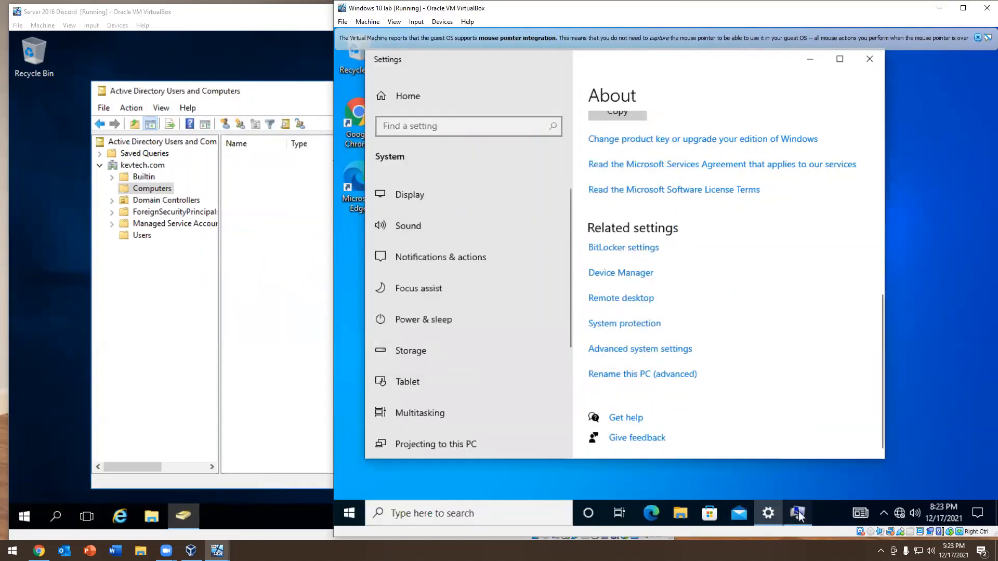
pyautogui.click(799, 512)
pyautogui.click(738, 316)
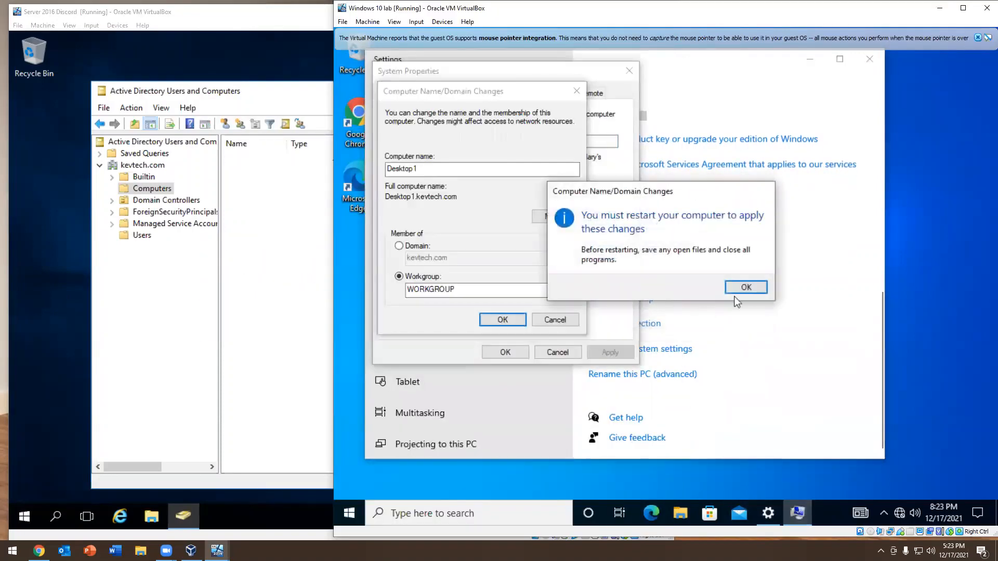
pyautogui.click(734, 289)
pyautogui.click(869, 59)
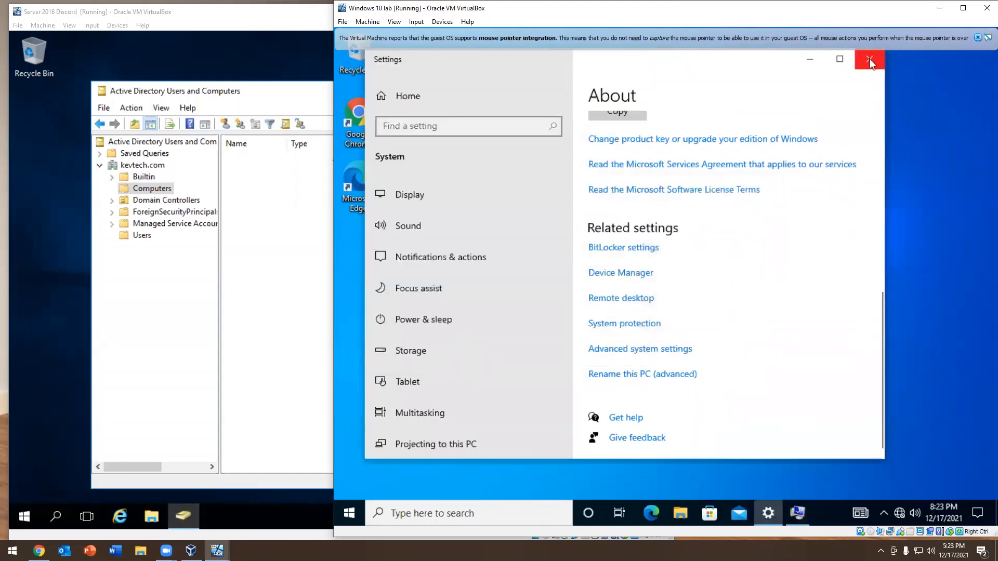
pyautogui.click(584, 264)
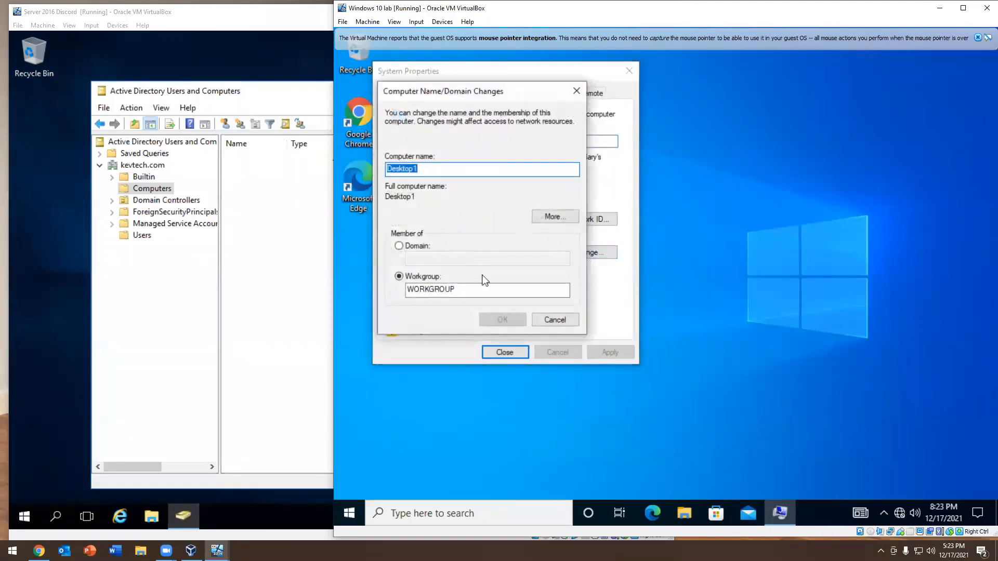
pyautogui.click(544, 323)
pyautogui.click(504, 352)
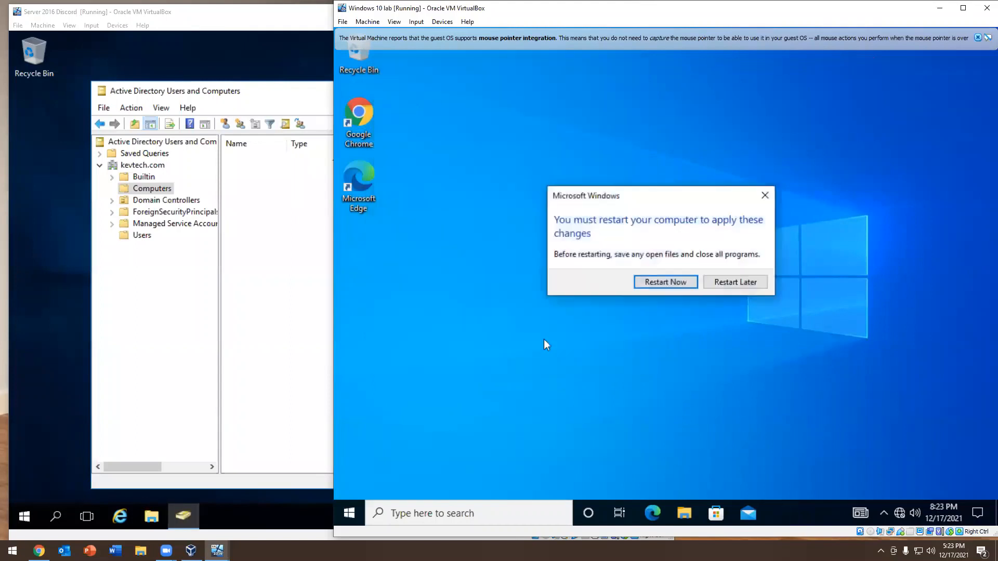
pyautogui.click(640, 282)
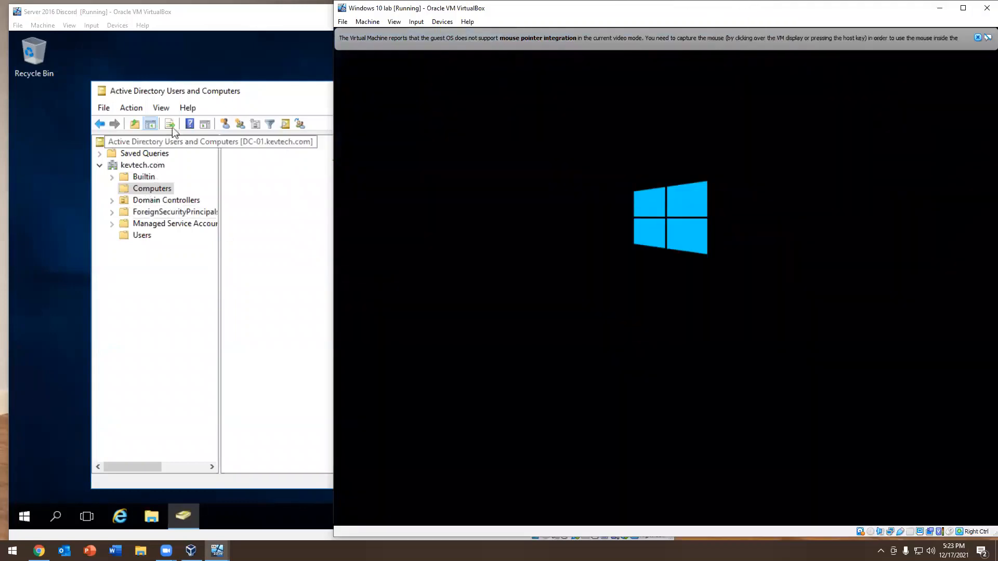
# Check the Computers container under kevtech.com on the server for the deleted computer account
pyautogui.click(146, 189)
pyautogui.click(147, 170)
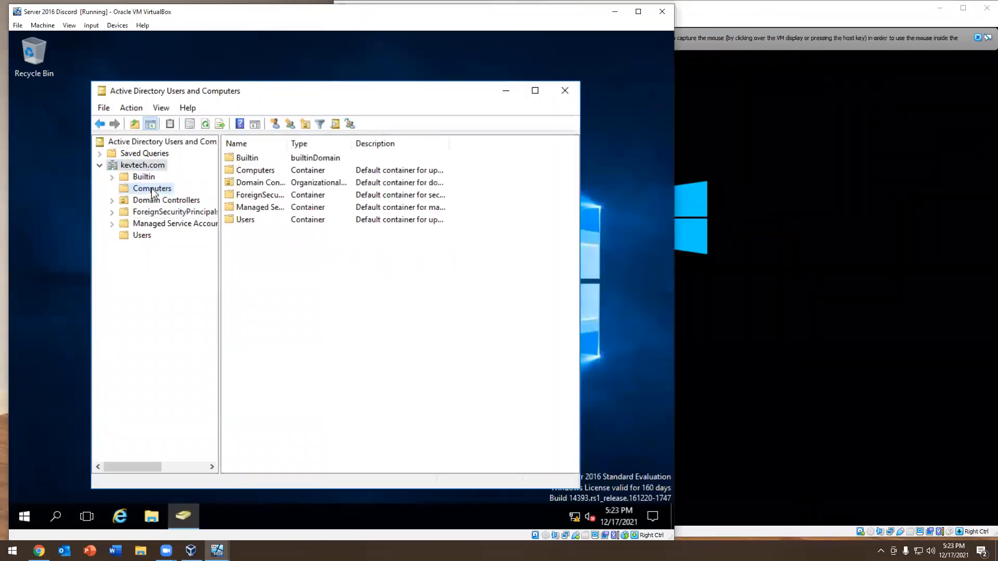
pyautogui.click(152, 192)
pyautogui.click(162, 168)
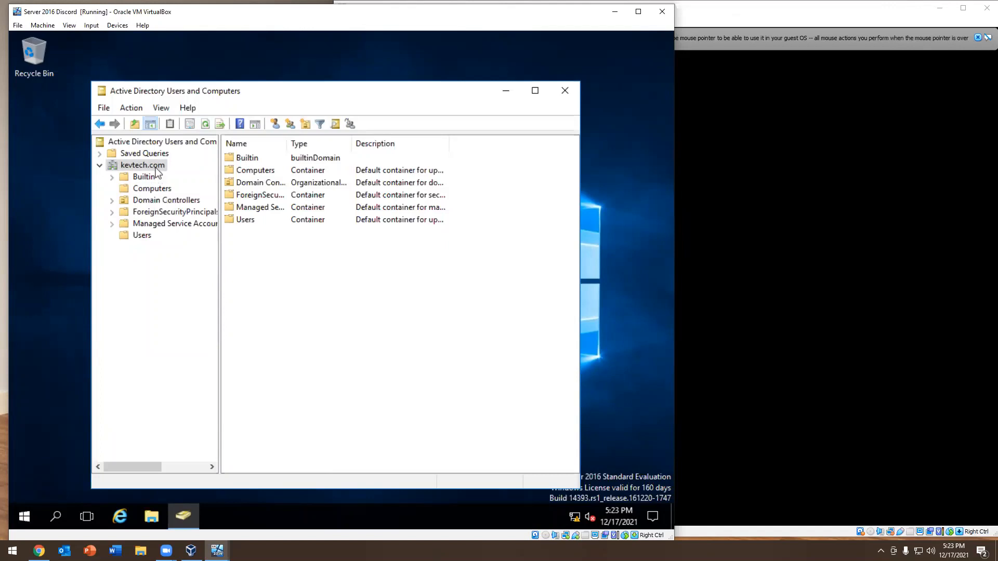
# Sign in to the restarted Windows 10 lab machine as the local Administrator with the account password
pyautogui.click(809, 52)
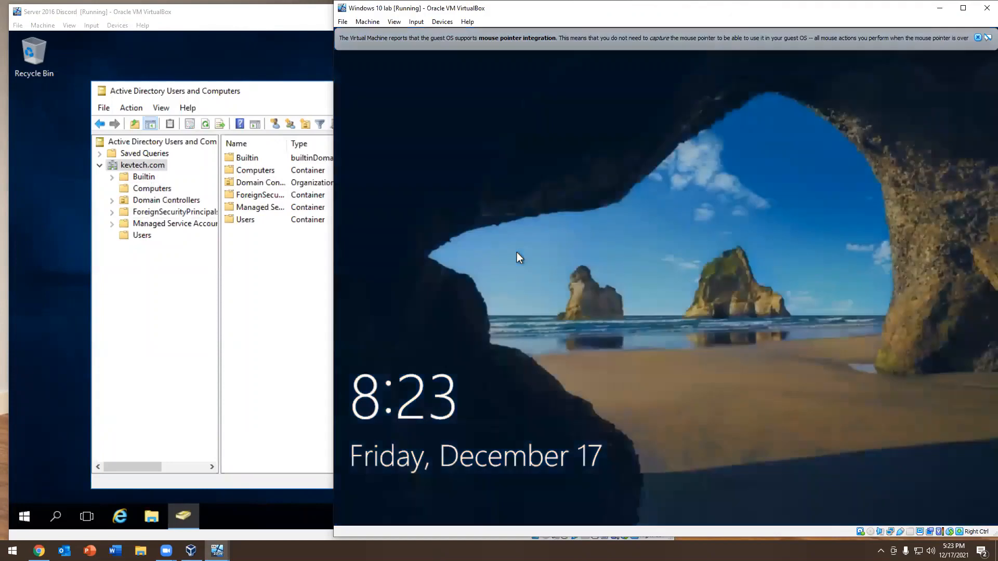
pyautogui.moveTo(516, 252); pyautogui.dragTo(507, 126)
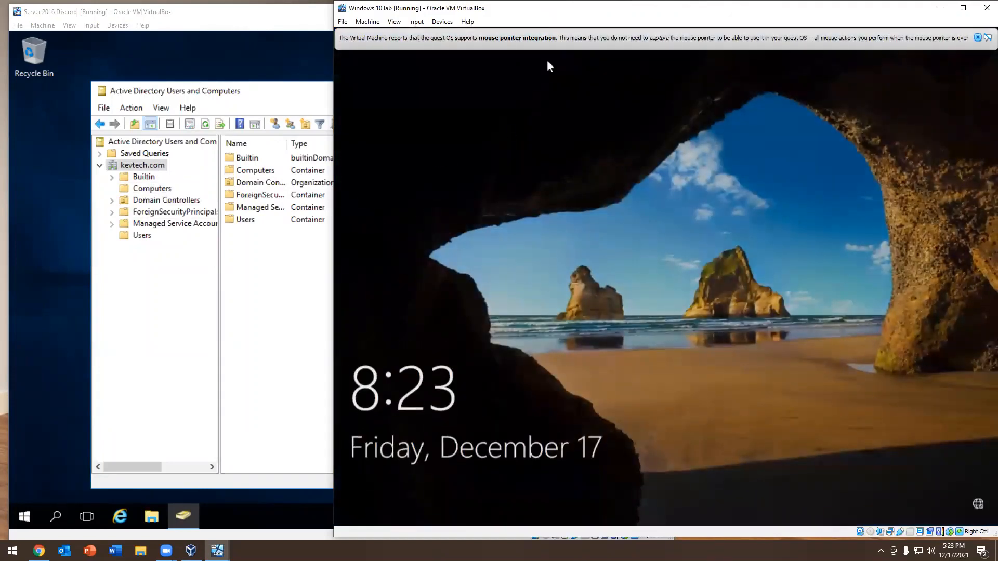
pyautogui.click(571, 285)
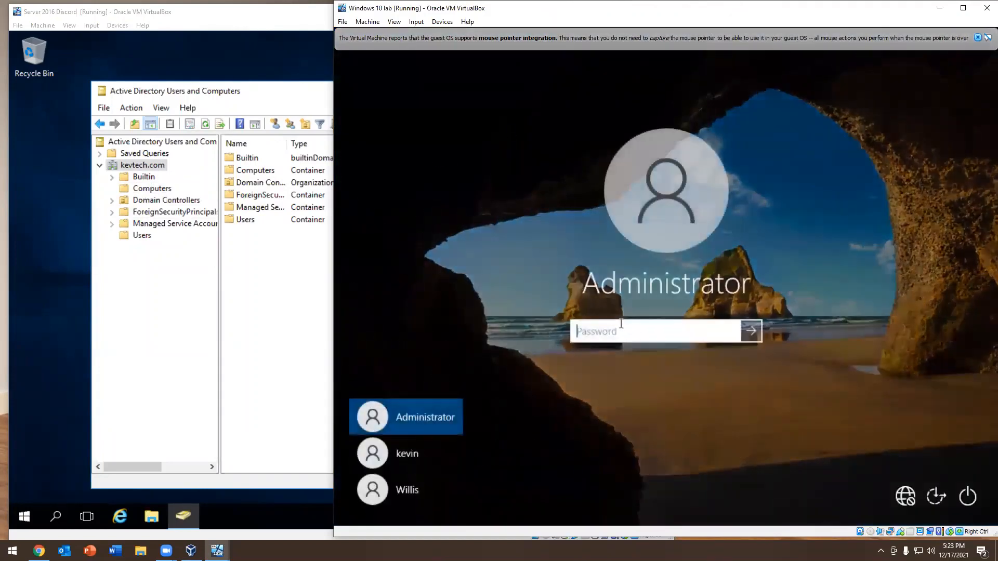
pyautogui.write('•••••••••••••')
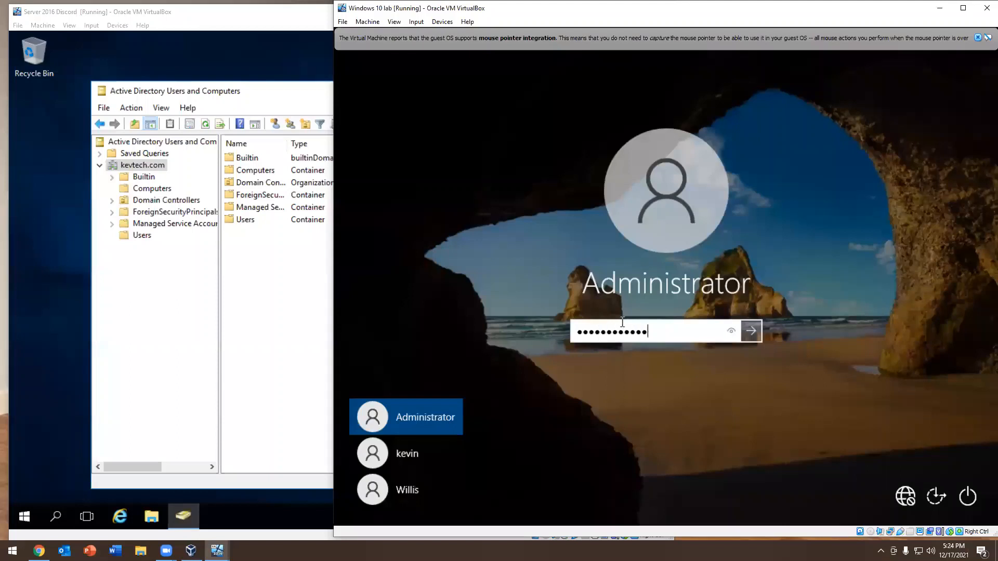
pyautogui.press('Return')
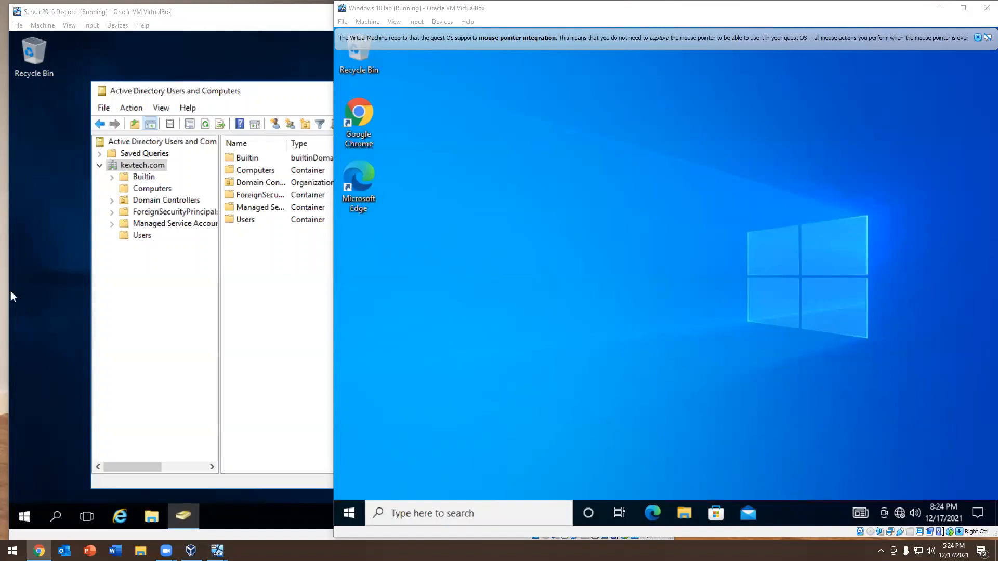
# Search for PowerShell on the Windows 10 lab machine and run it as administrator
pyautogui.click(351, 513)
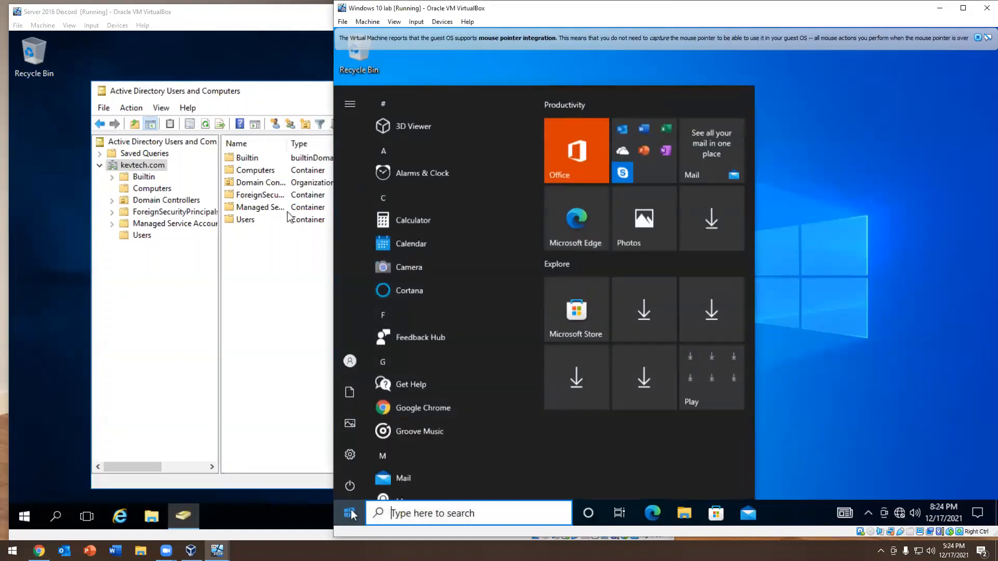
pyautogui.write('pwer')
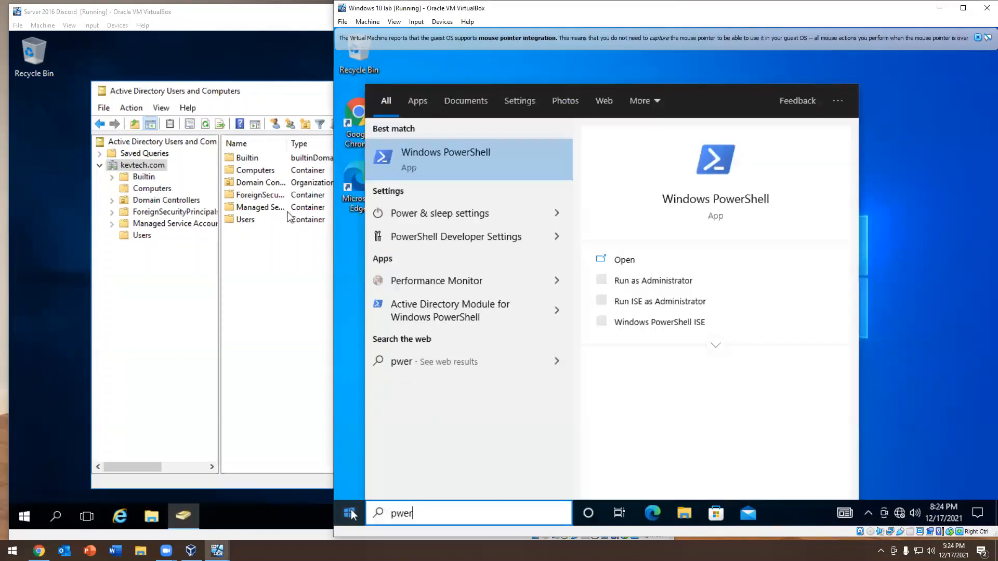
pyautogui.click(657, 284)
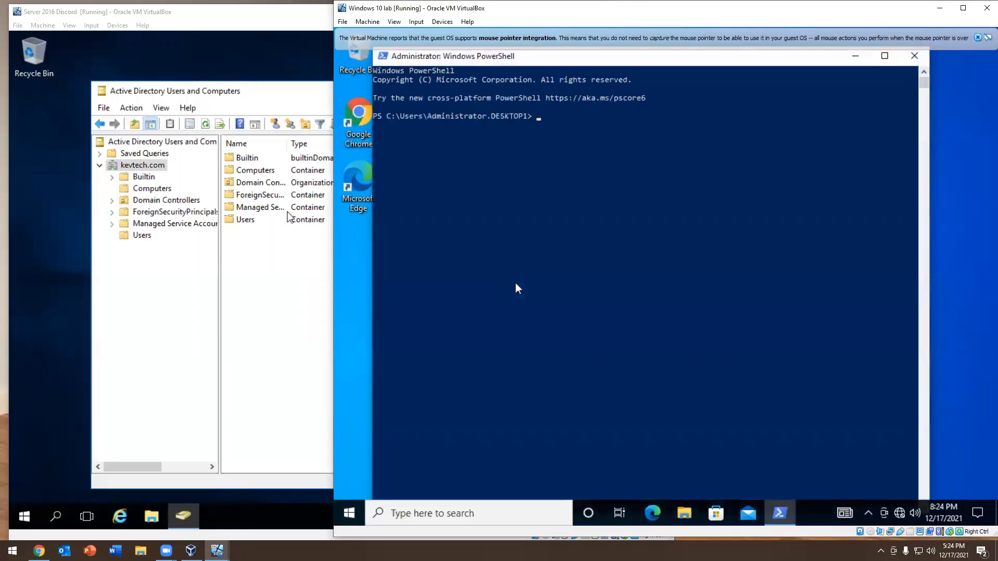
# Run "add-computer -domainName kevtech.com -restart" to rejoin the machine to the domain
pyautogui.write('add-computer -domainName kevtech')
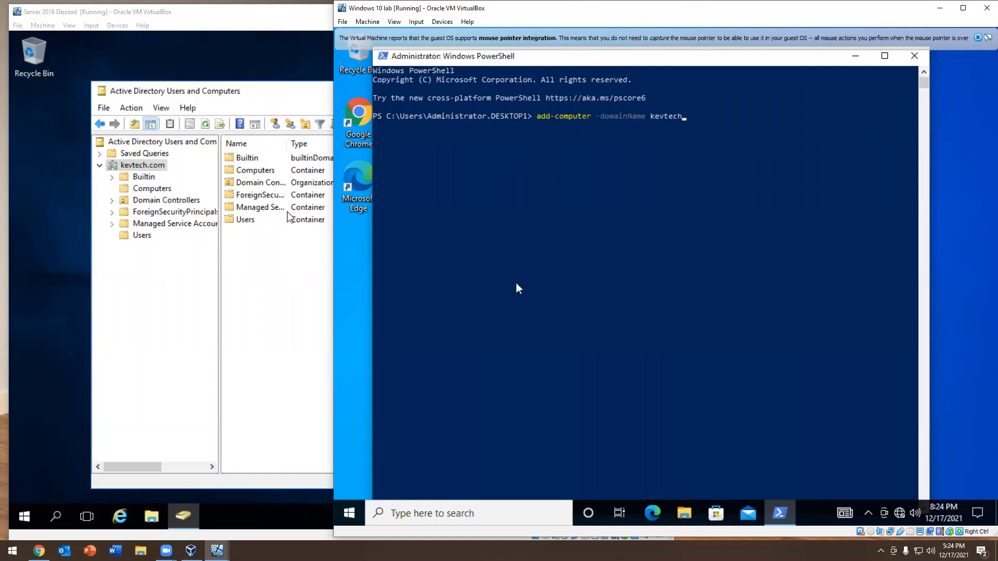
pyautogui.write('.com -restart')
pyautogui.press('Return')
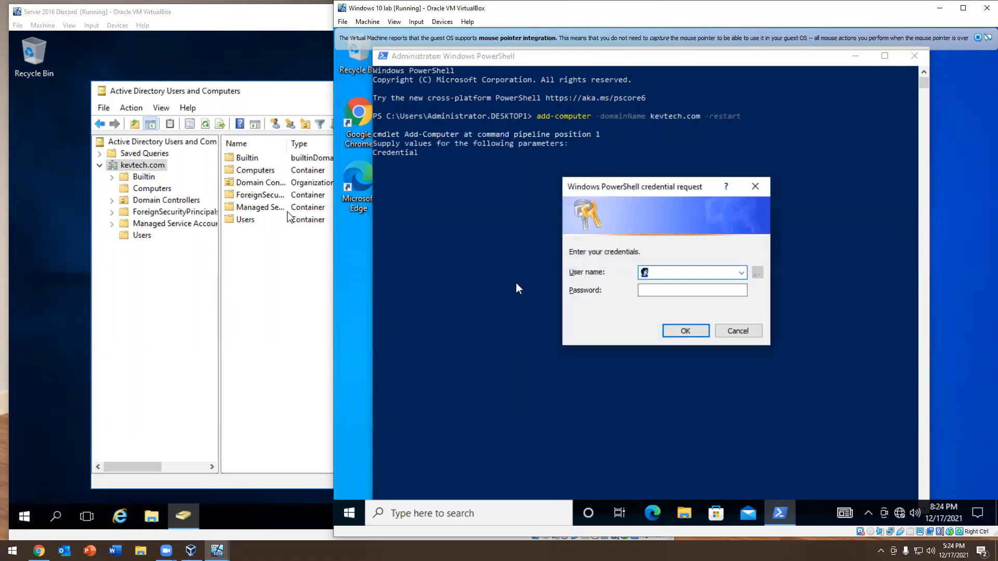
# Authorize the domain join with the domain admin's user name and password in the credential request
pyautogui.write('kapolinario-adm')
pyautogui.press('Tab')
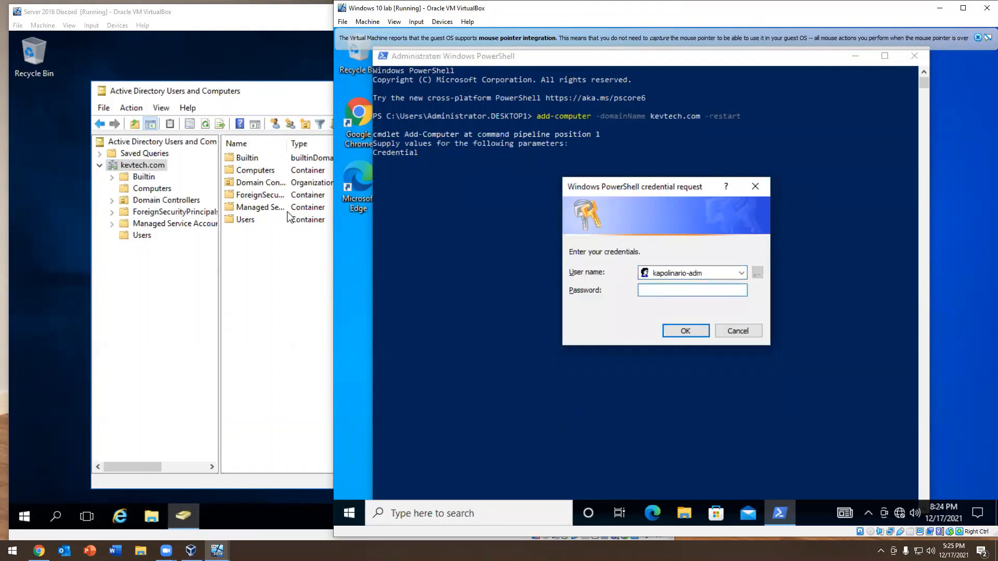
pyautogui.write('••••••••••••')
pyautogui.press('Return')
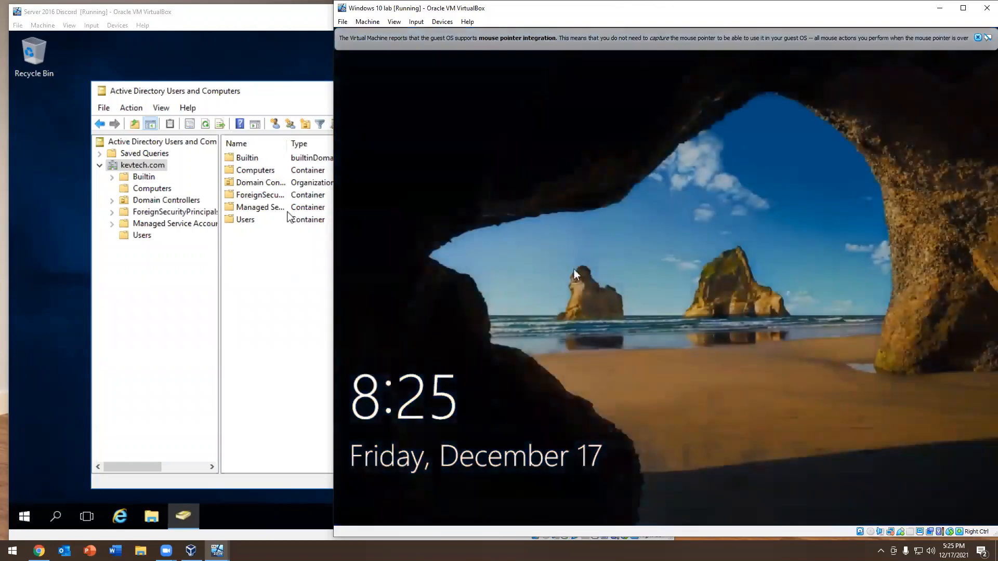
# Dismiss the Windows 10 lab machine's lock screen and choose to sign in as another user
pyautogui.moveTo(648, 291); pyautogui.dragTo(624, 30)
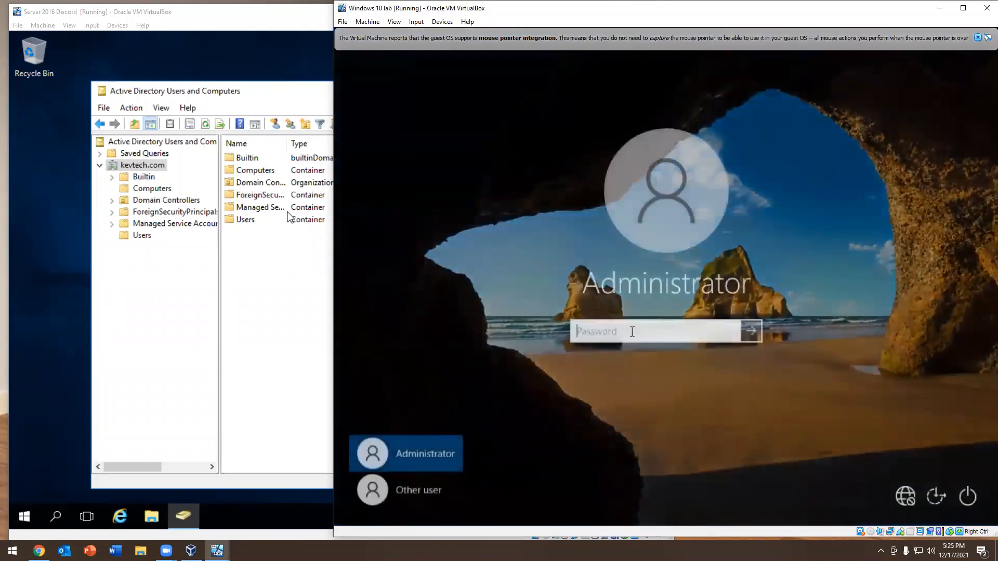
pyautogui.click(416, 493)
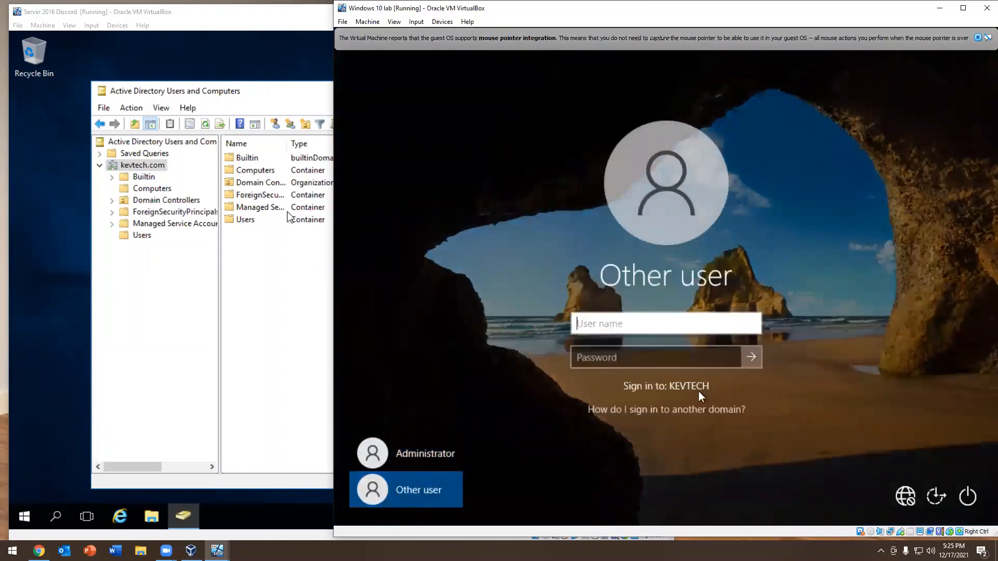
pyautogui.click(576, 322)
pyautogui.write('j')
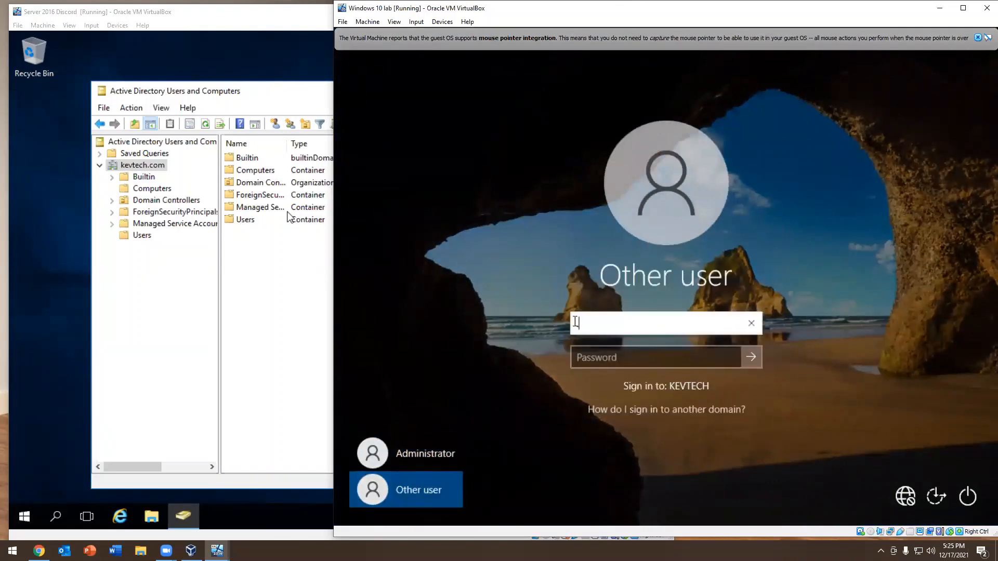
pyautogui.write('\\')
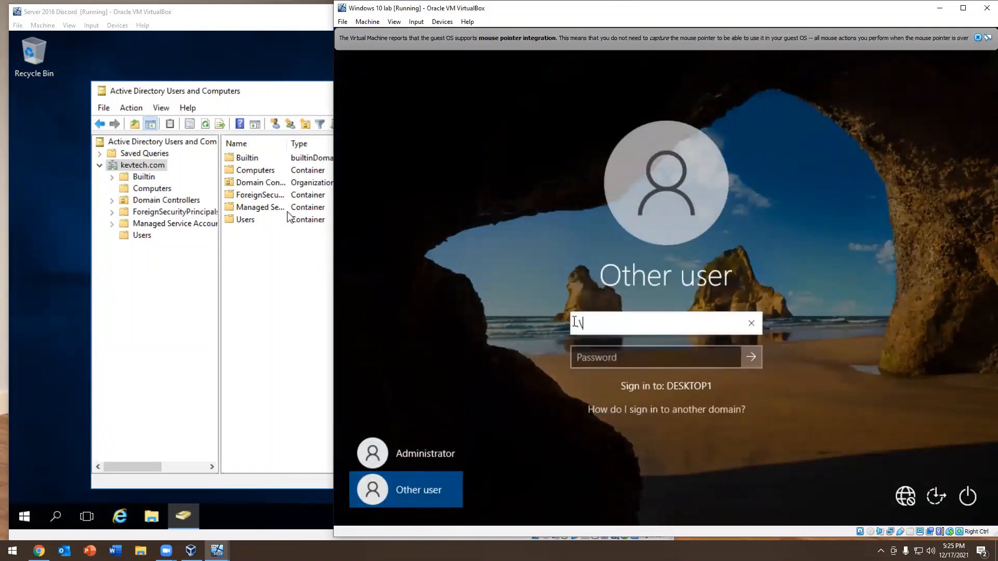
pyautogui.press('BackSpace')
pyautogui.press('BackSpace')
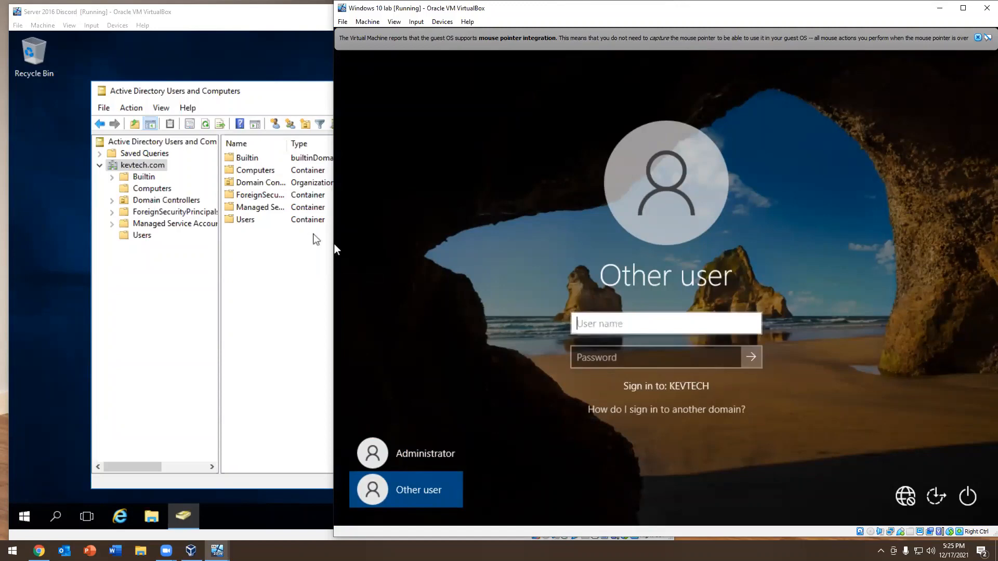
# Switch to the Server 2016 machine, refresh the Computers container to look for the rejoined computer, and return to the kevtech.com root
pyautogui.click(155, 188)
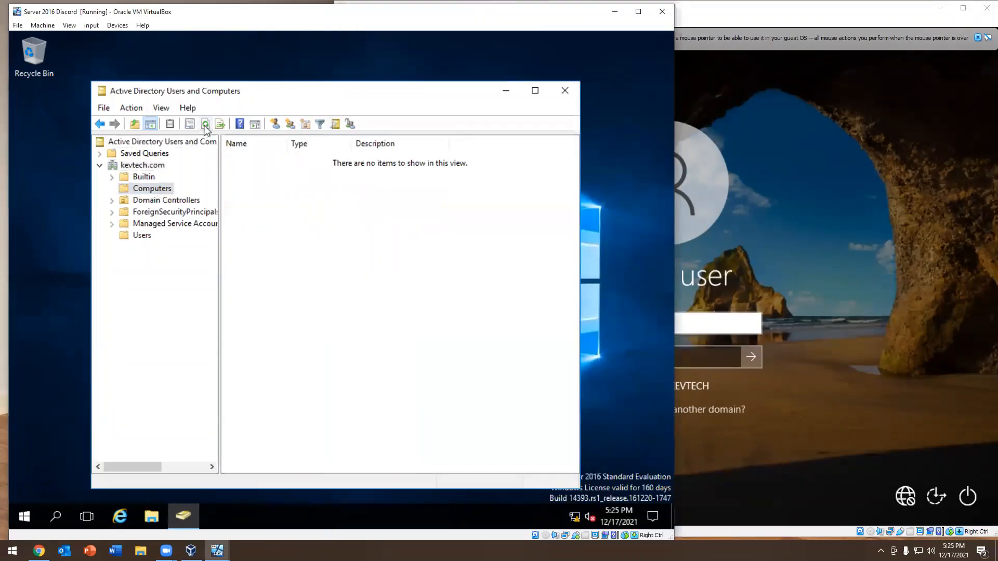
pyautogui.click(206, 123)
pyautogui.click(266, 159)
pyautogui.click(144, 165)
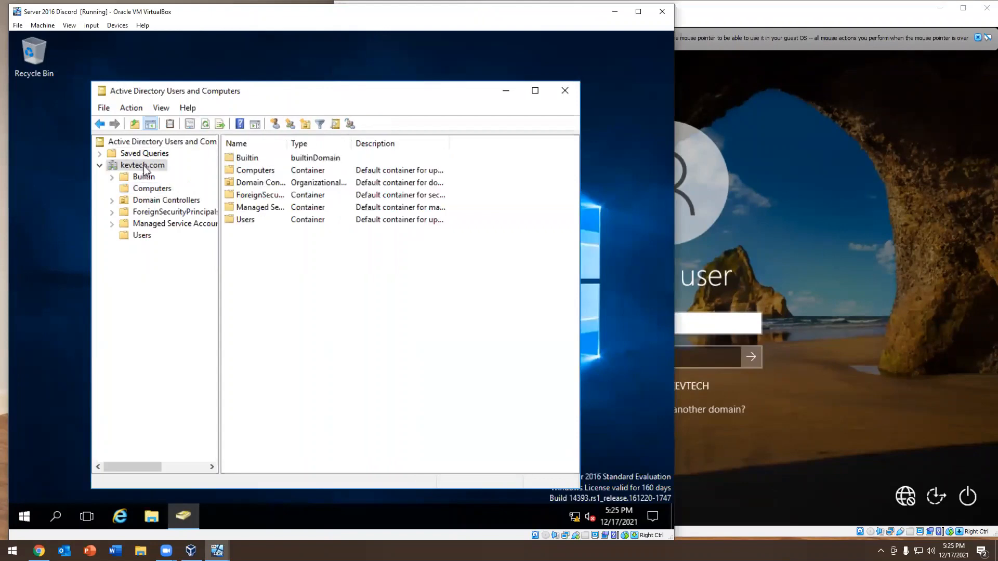
# Sign in to the KEVTECH domain on the Windows 10 lab machine with the domain user's name and account password
pyautogui.click(683, 323)
pyautogui.write('sam')
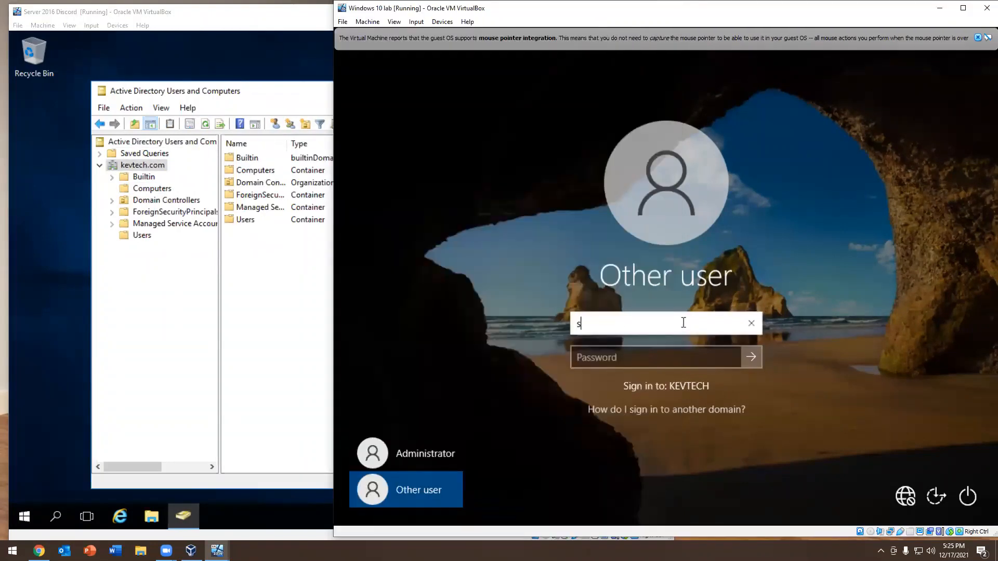
pyautogui.press('BackSpace')
pyautogui.press('BackSpace')
pyautogui.write('am')
pyautogui.press('Tab')
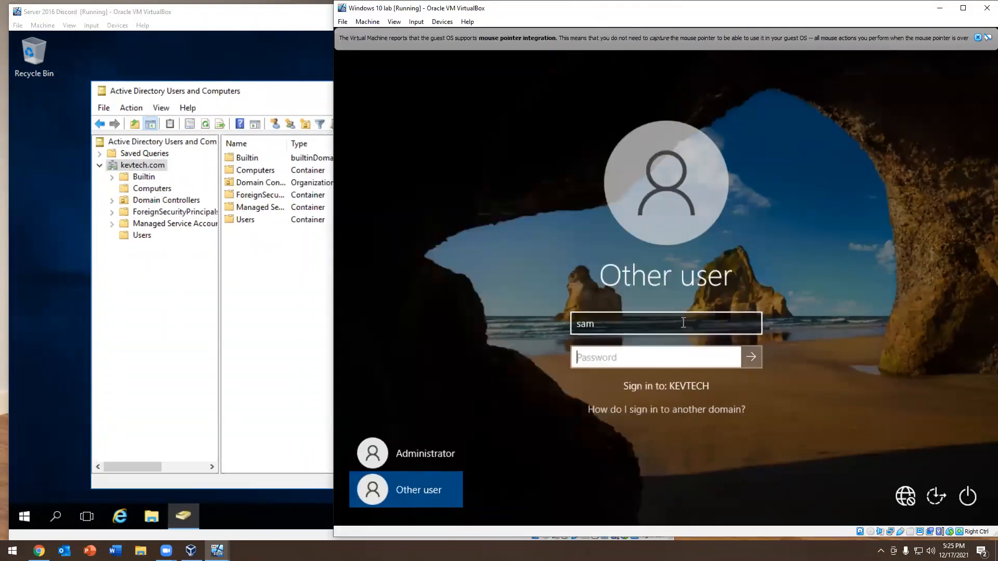
pyautogui.write('••••••••')
pyautogui.press('Return')
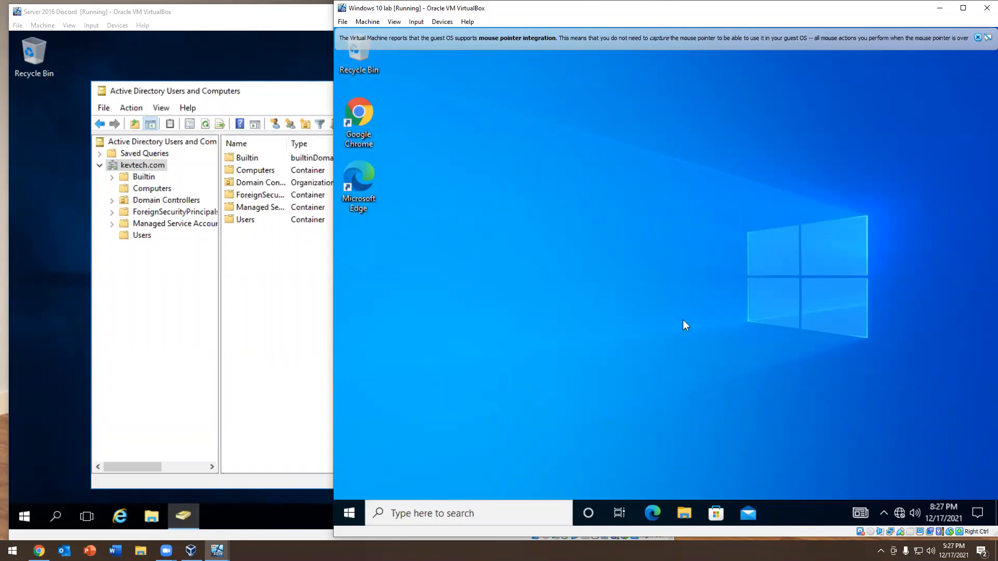
# Open the properties of This PC from File Explorer and start the advanced option for renaming the PC
pyautogui.click(684, 513)
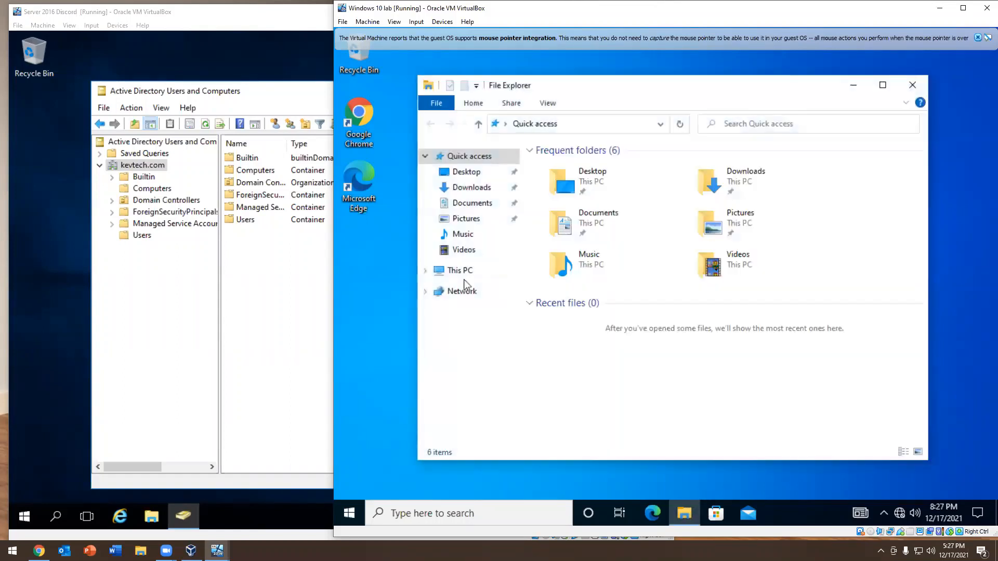
pyautogui.click(464, 275)
pyautogui.rightClick(462, 270)
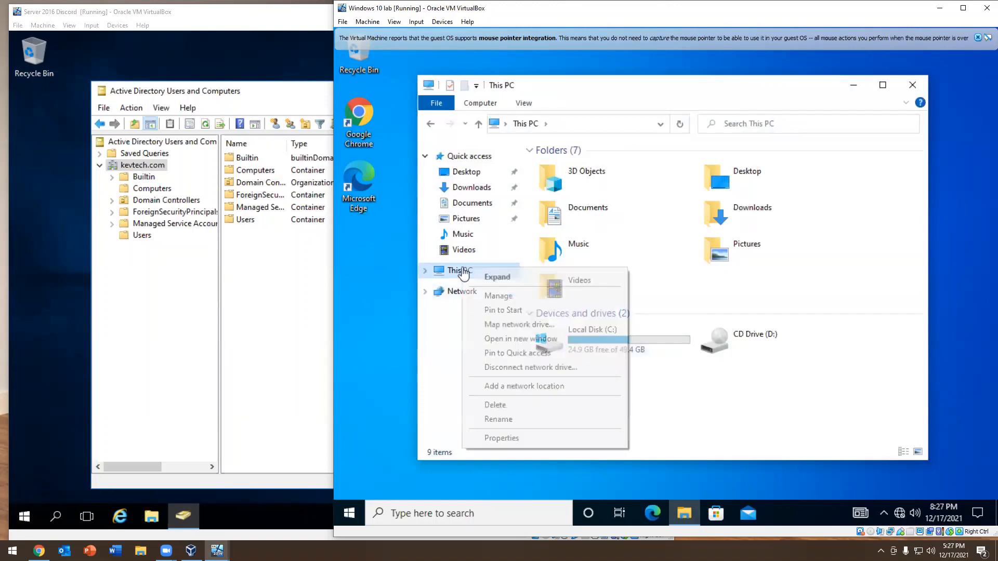
pyautogui.click(514, 438)
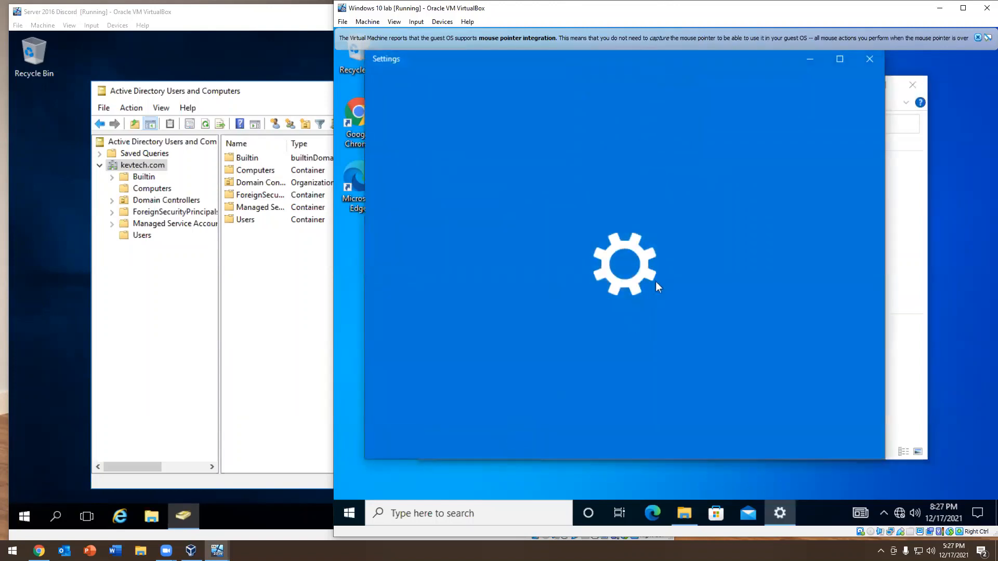
pyautogui.scroll(-10, 686, 246)
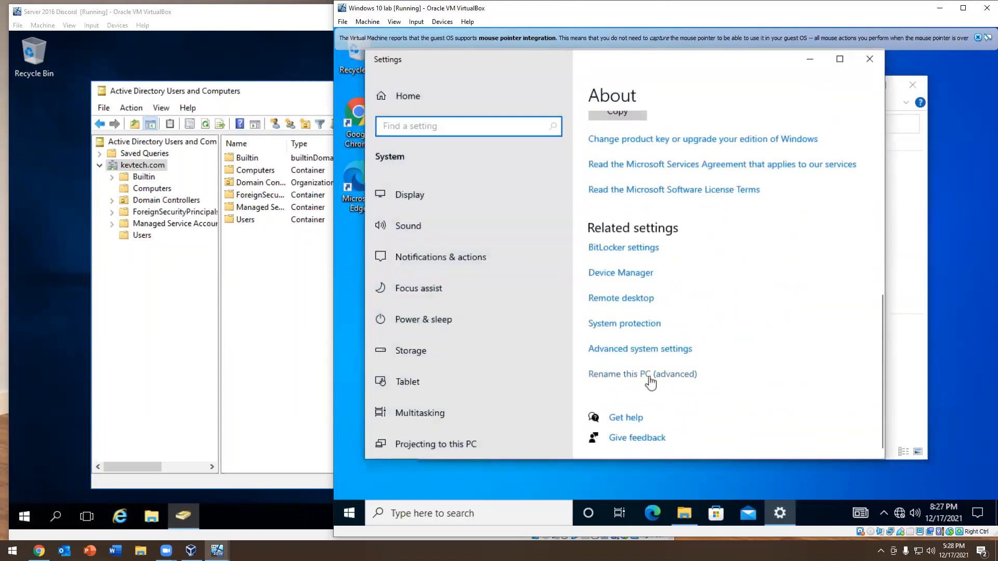
pyautogui.click(650, 378)
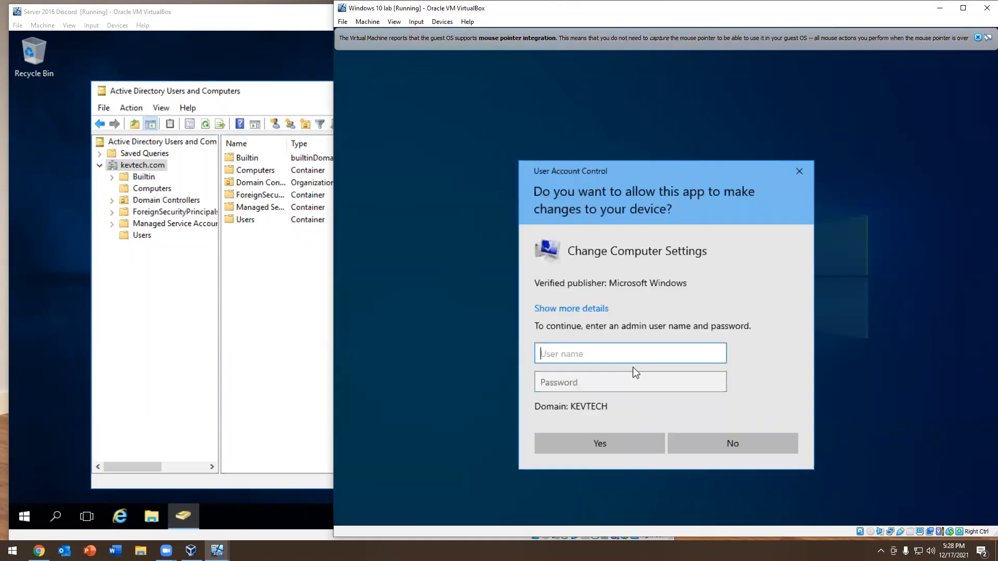
# Authorize the computer settings change as administrator with the account password
pyautogui.write('administrator')
pyautogui.press('Tab')
pyautogui.write('••')
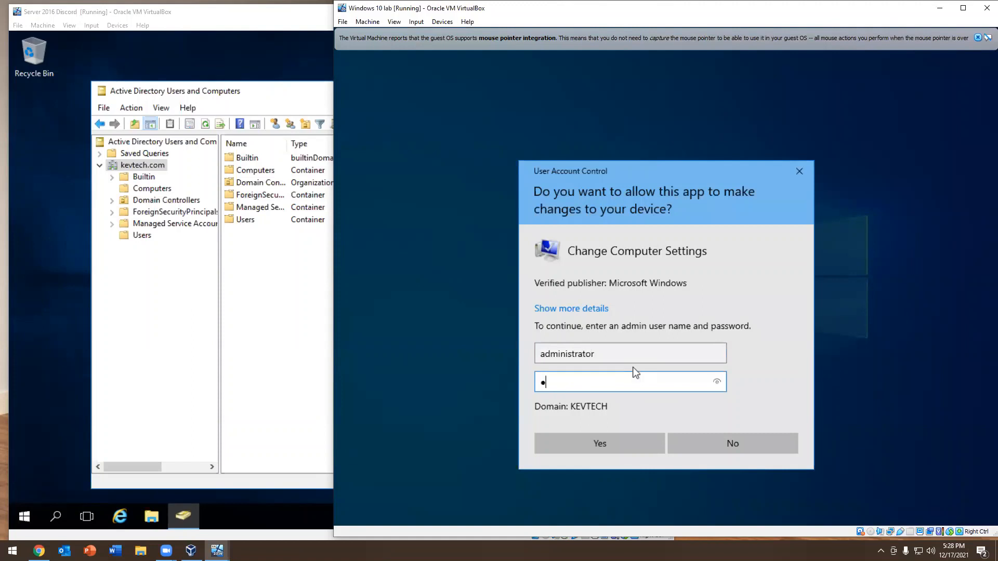
pyautogui.write('••••••••••')
pyautogui.press('Return')
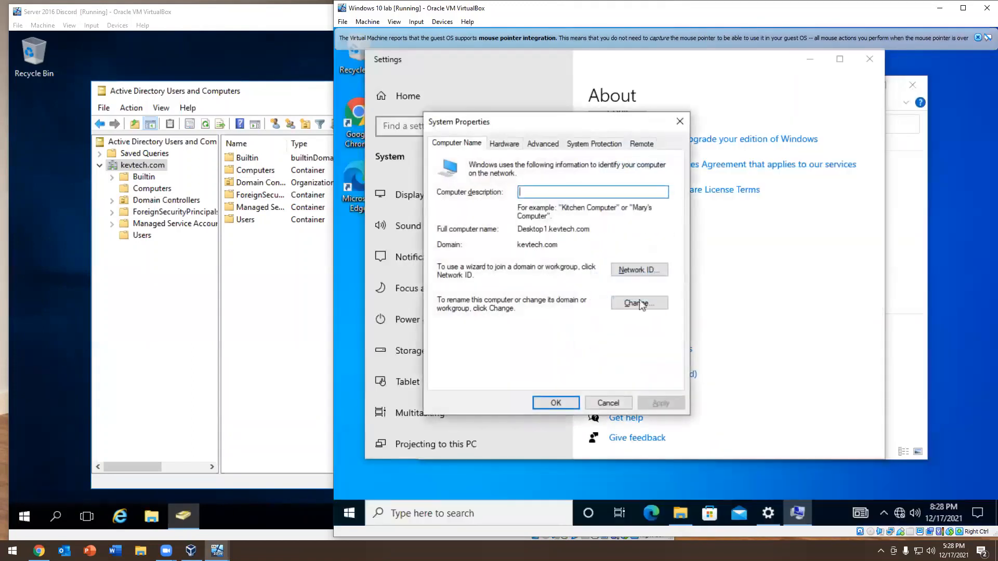
# Check the computer's domain membership in the name and domain change settings, then close all open windows and the mouse integration notice
pyautogui.click(642, 304)
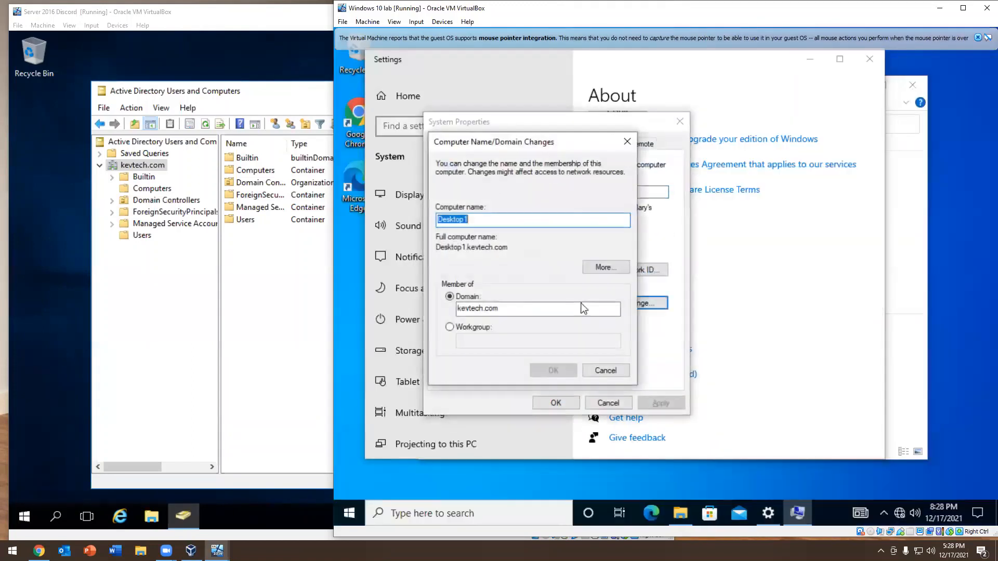
pyautogui.click(489, 311)
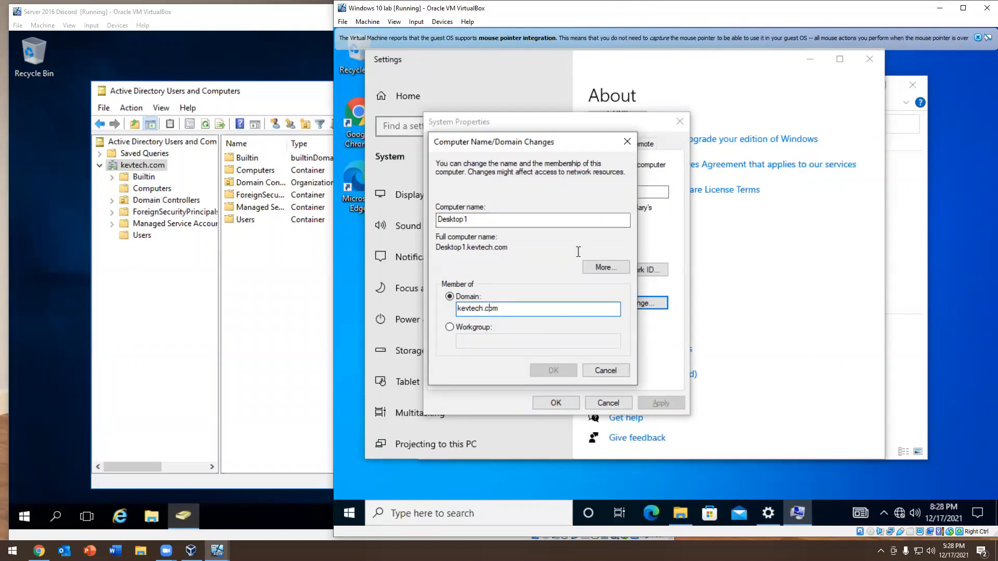
pyautogui.click(627, 142)
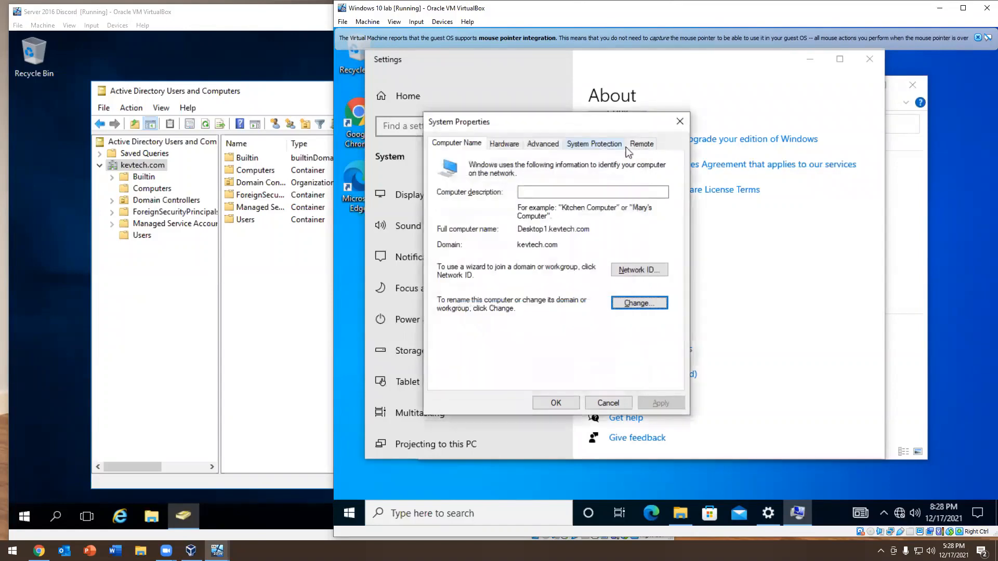
pyautogui.click(678, 121)
pyautogui.click(869, 59)
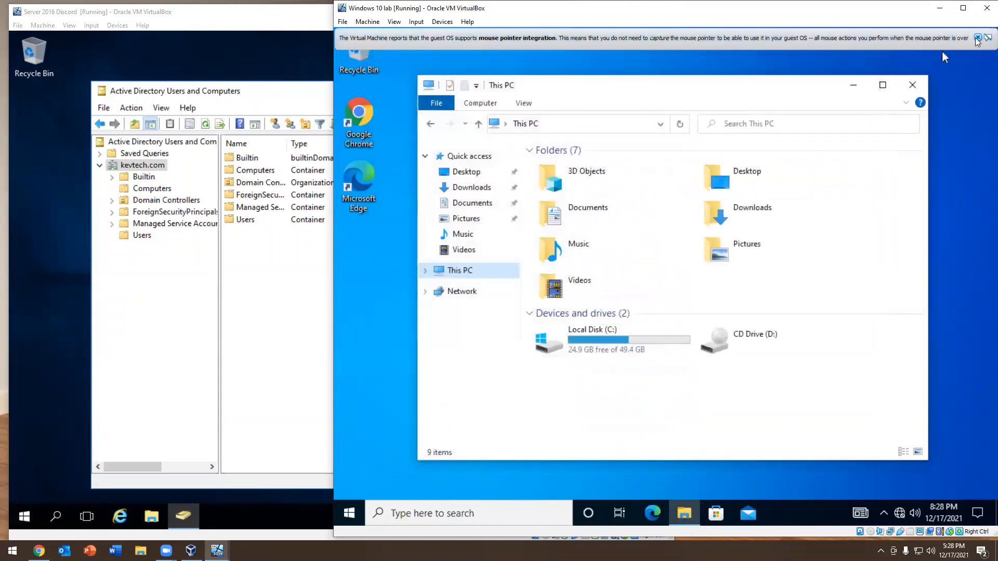
pyautogui.click(977, 38)
pyautogui.click(912, 85)
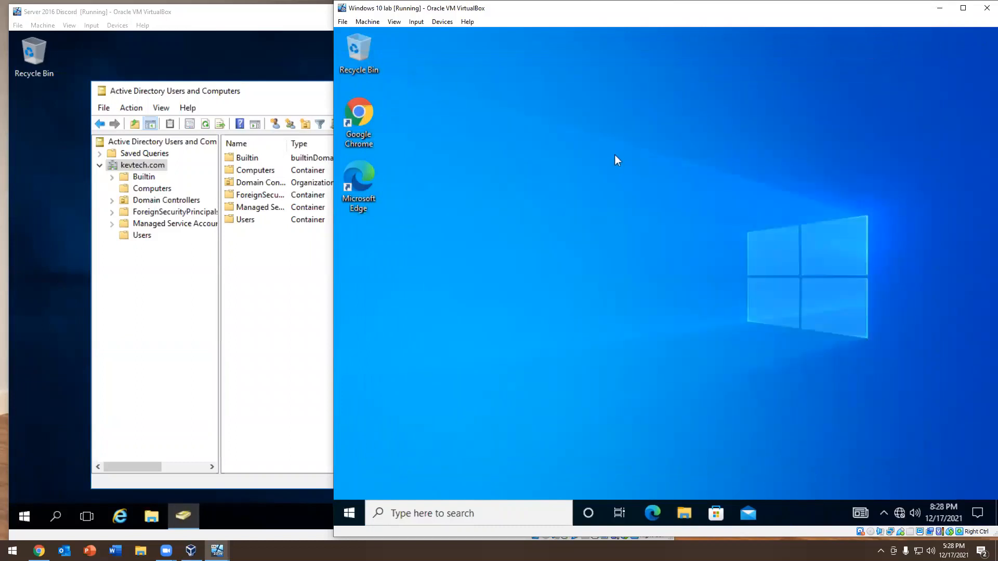